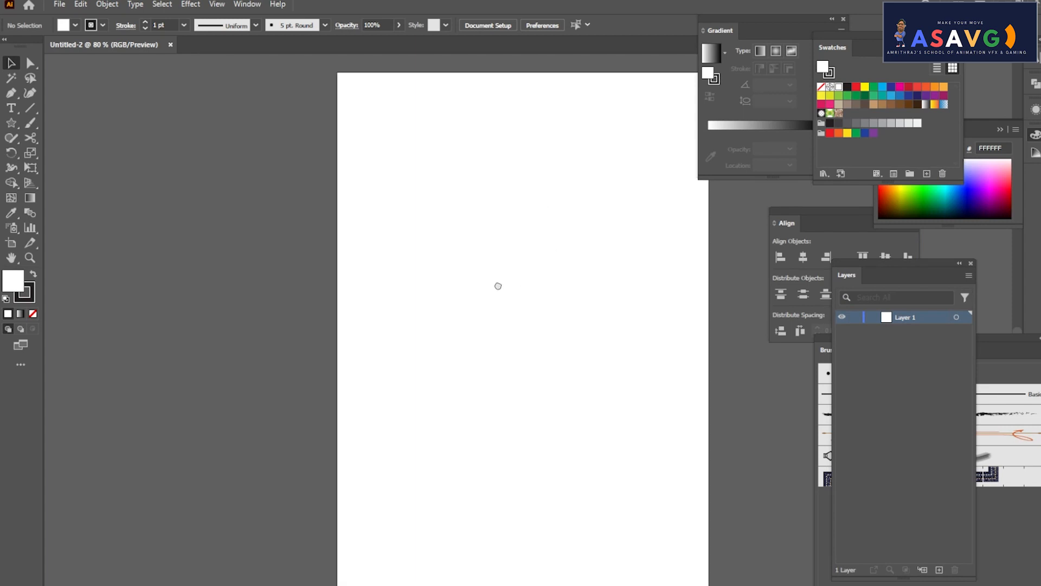
Draw a rectangle that covers the whole artboard and fit its edges to the artboard.
{"action": "scroll", "coordinate": [477, 284], "scroll_direction": "right", "scroll_amount": 3}
{"action": "left_click", "coordinate": [12, 123]}
{"action": "left_click", "coordinate": [12, 123]}
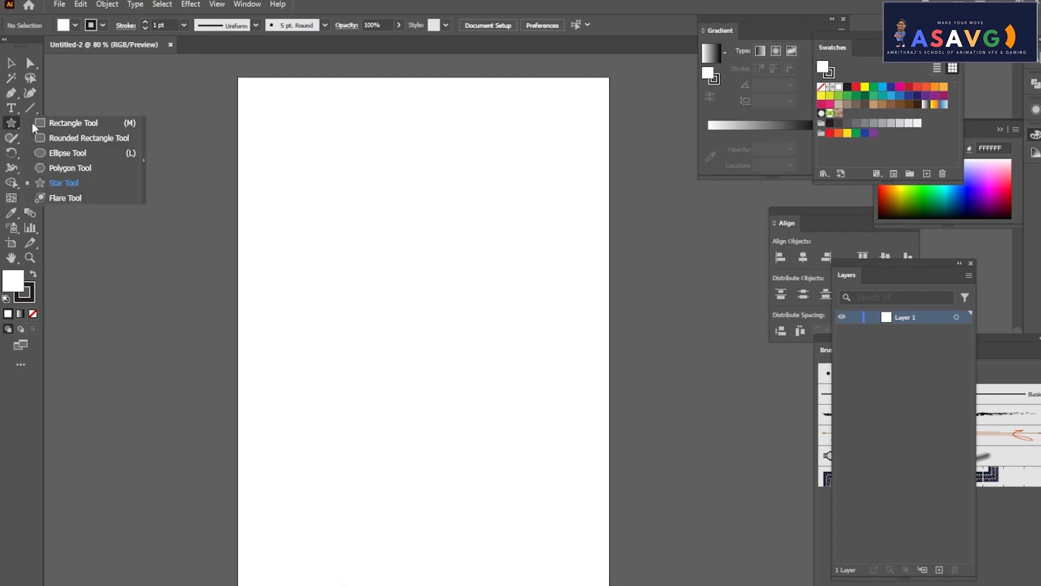
{"action": "left_click", "coordinate": [65, 121]}
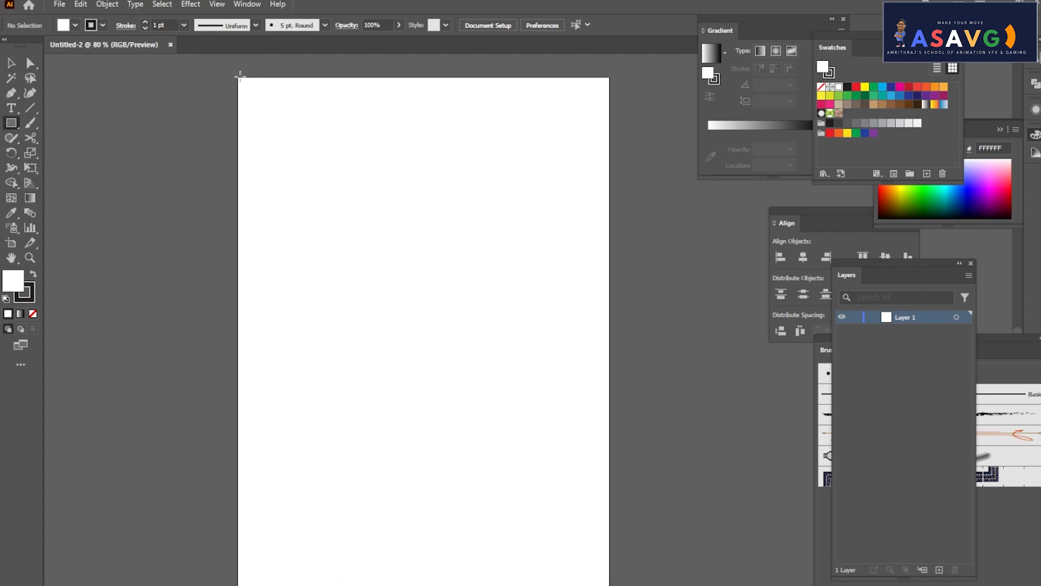
{"action": "left_click_drag", "start_coordinate": [237, 79], "coordinate": [608, 585]}
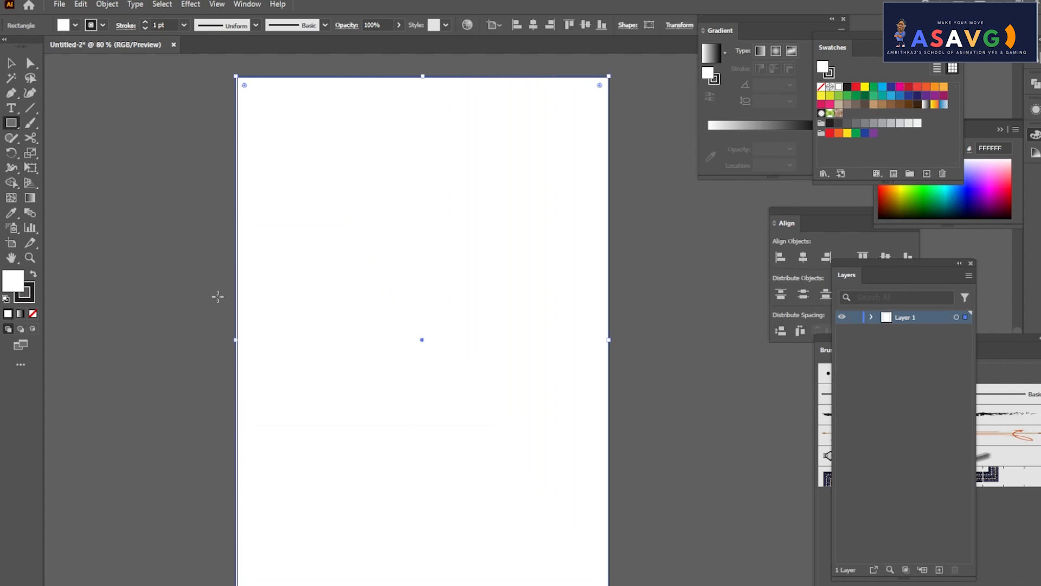
{"action": "left_click_drag", "start_coordinate": [237, 342], "coordinate": [239, 346]}
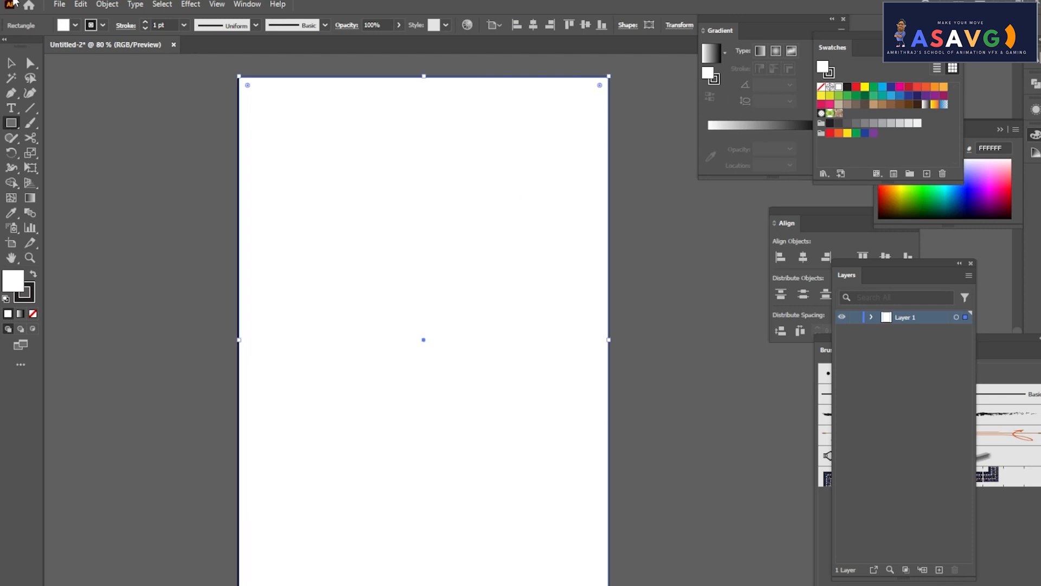
Remove the rectangle's stroke and fill it with the CMYK Blue swatch.
{"action": "left_click", "coordinate": [102, 25]}
{"action": "left_click", "coordinate": [7, 47]}
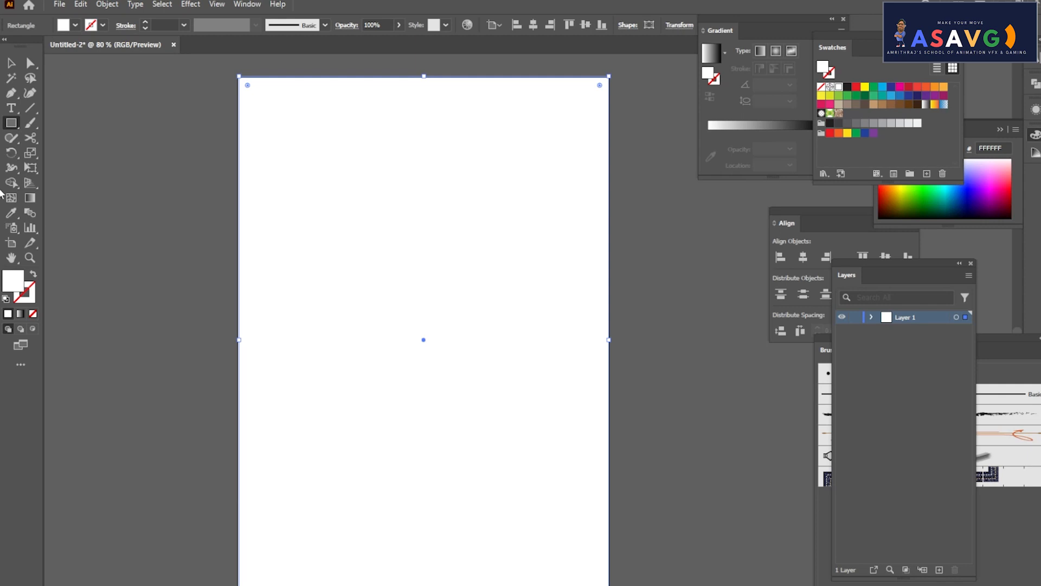
{"action": "left_click", "coordinate": [891, 87]}
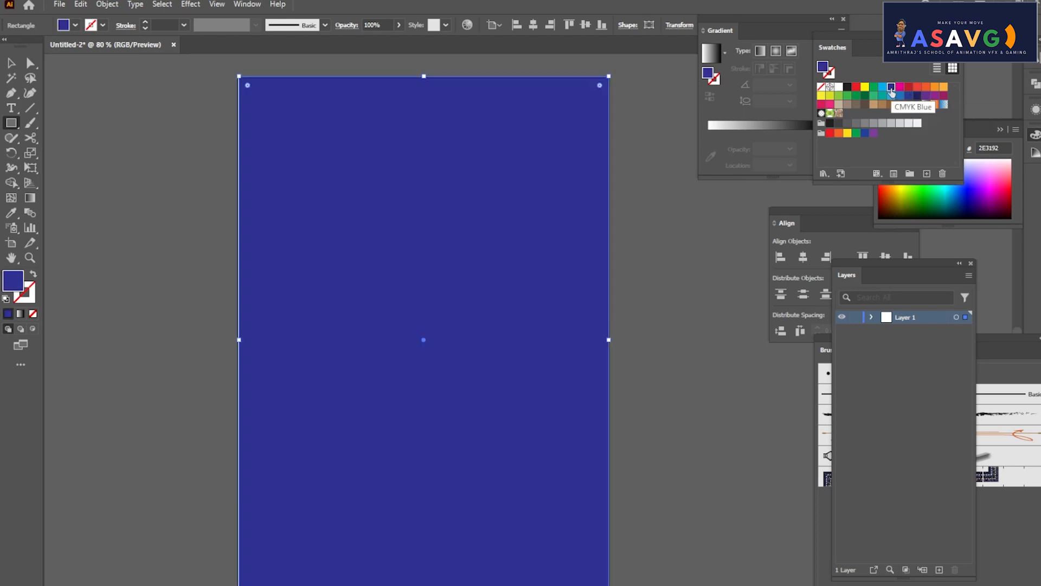
Apply a white-to-black linear gradient to the rectangle and place the Gradient panel clear of the Swatches panel.
{"action": "left_click", "coordinate": [33, 203]}
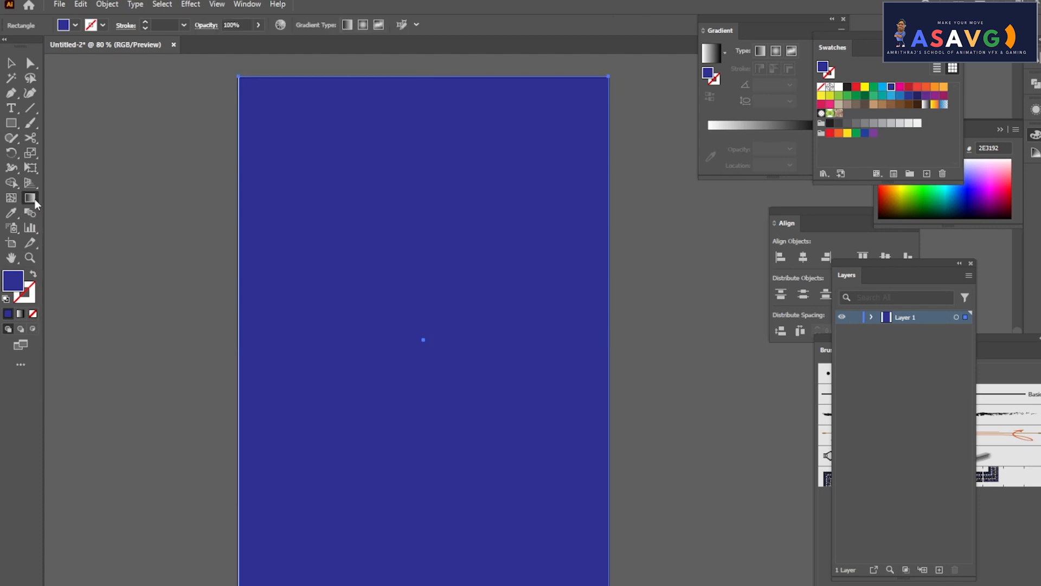
{"action": "left_click", "coordinate": [283, 237]}
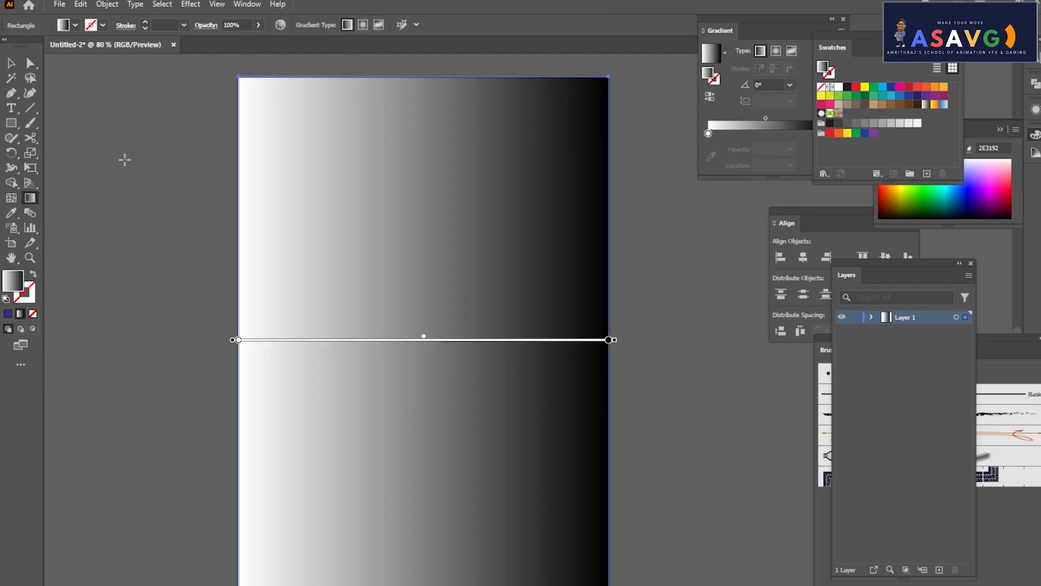
{"action": "key", "text": "ctrl"}
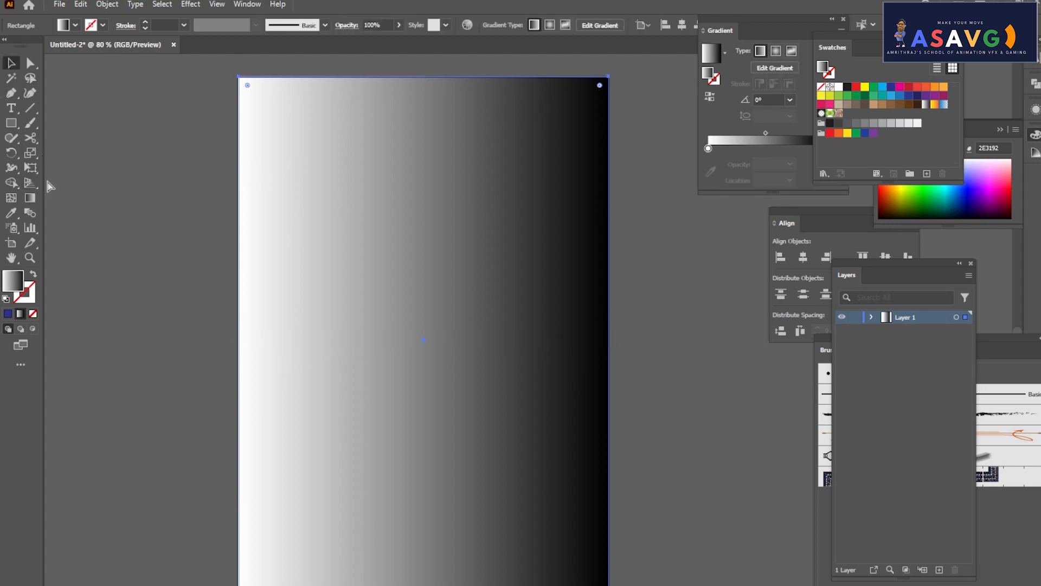
{"action": "key", "text": "ctrl+z"}
{"action": "left_click", "coordinate": [267, 233]}
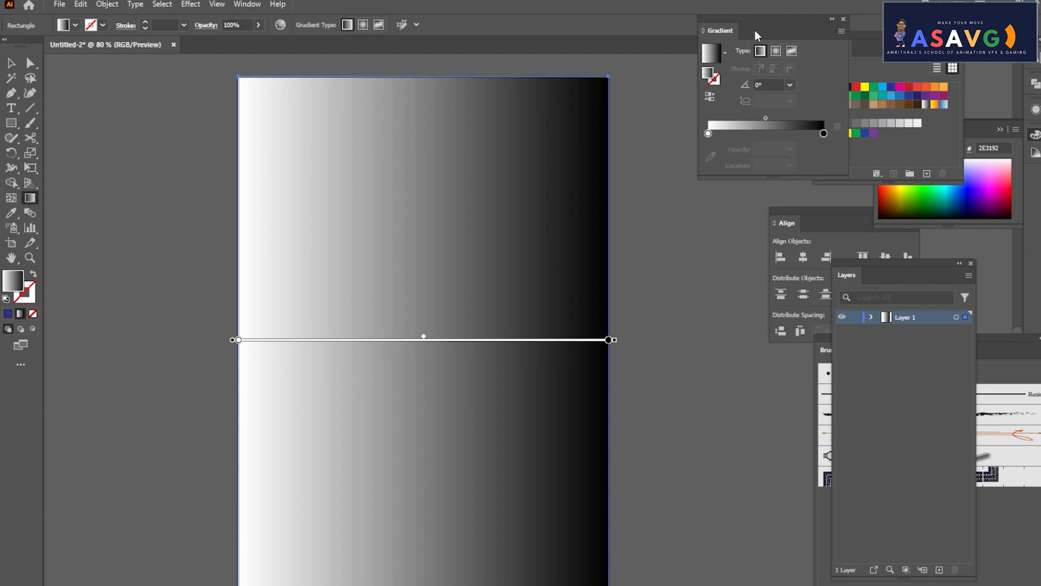
{"action": "left_click_drag", "start_coordinate": [755, 30], "coordinate": [705, 155]}
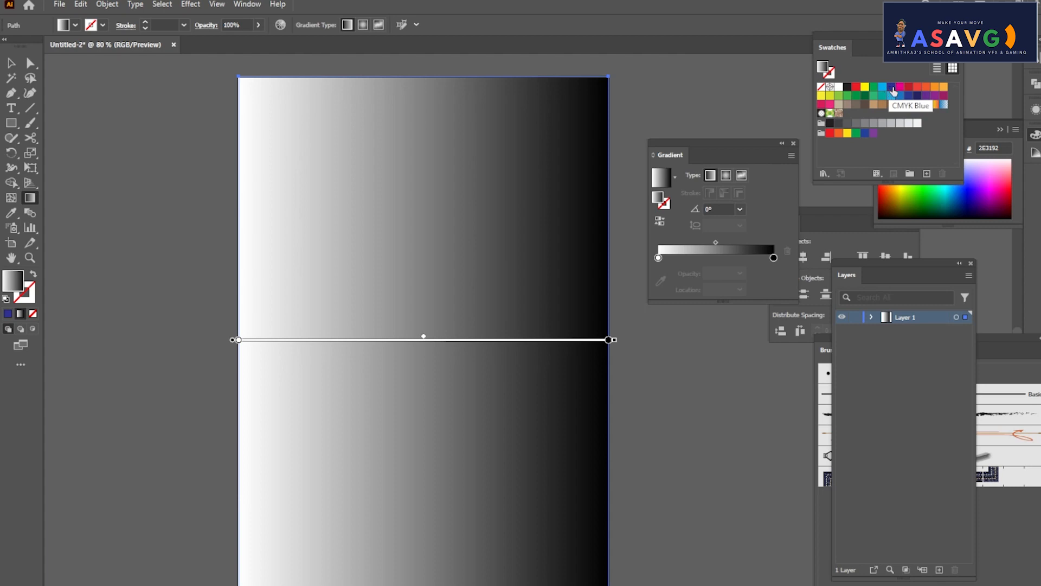
Color the gradient's end stop CMYK Blue and add a C=100 M=100 Y=25 K=25 stop at about 70.6%.
{"action": "mouse_move", "coordinate": [894, 93]}
{"action": "left_mouse_down"}
{"action": "mouse_move", "coordinate": [640, 252]}
{"action": "mouse_move", "coordinate": [665, 269]}
{"action": "mouse_move", "coordinate": [774, 258]}
{"action": "left_mouse_up"}
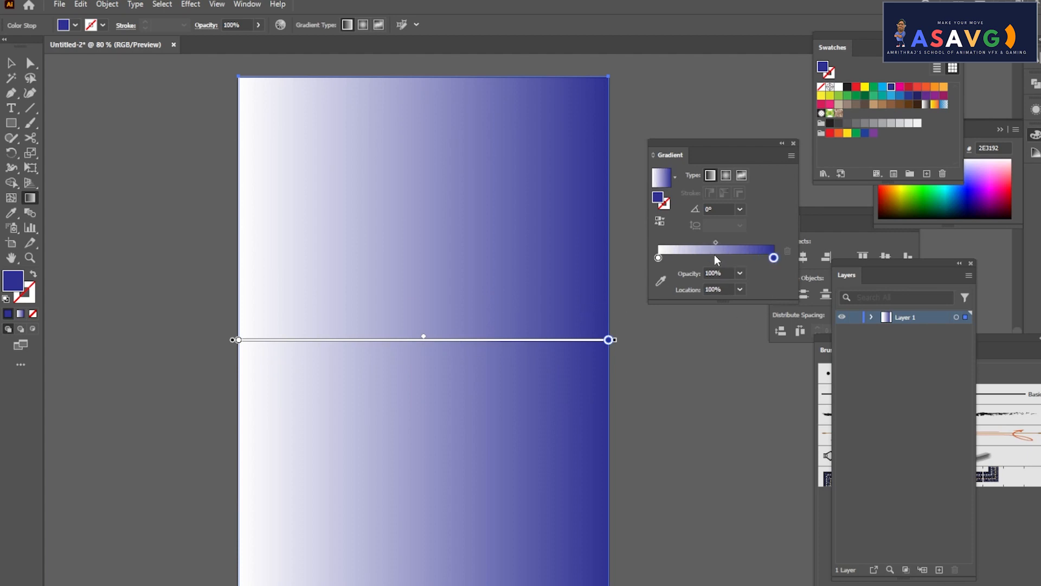
{"action": "left_click", "coordinate": [740, 259]}
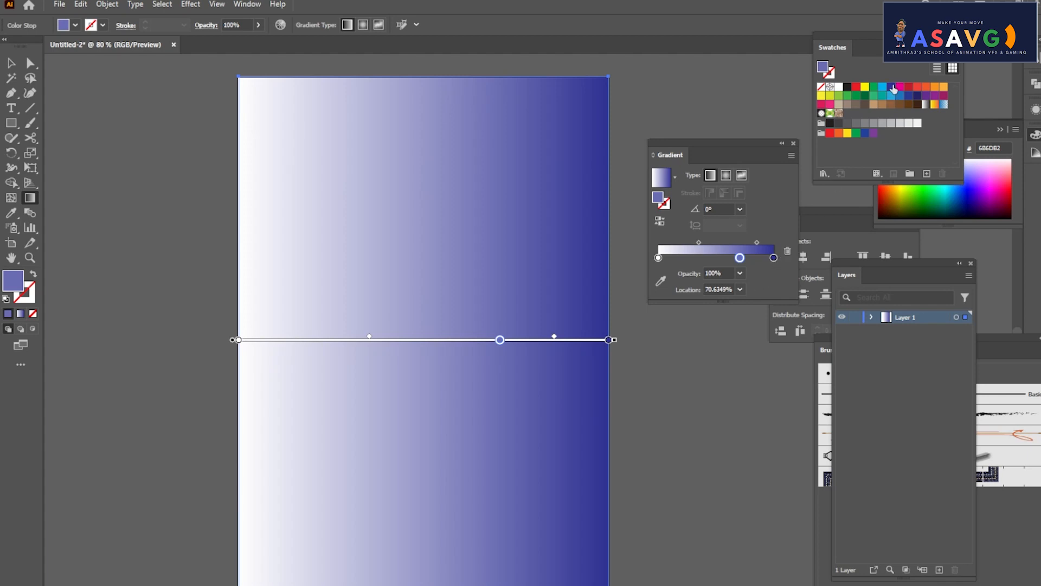
{"action": "left_click", "coordinate": [774, 258]}
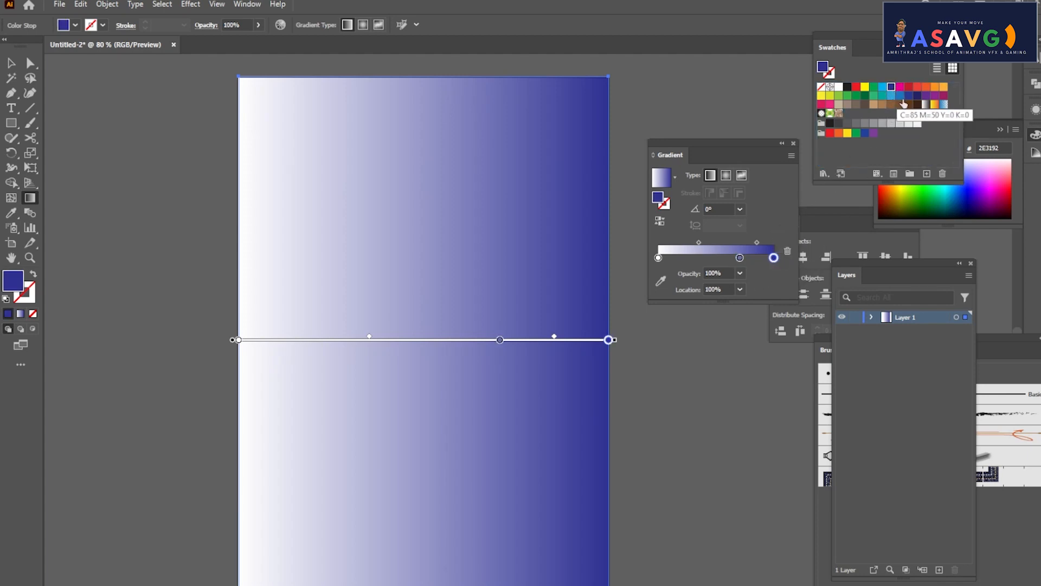
{"action": "left_click_drag", "start_coordinate": [920, 100], "coordinate": [739, 257]}
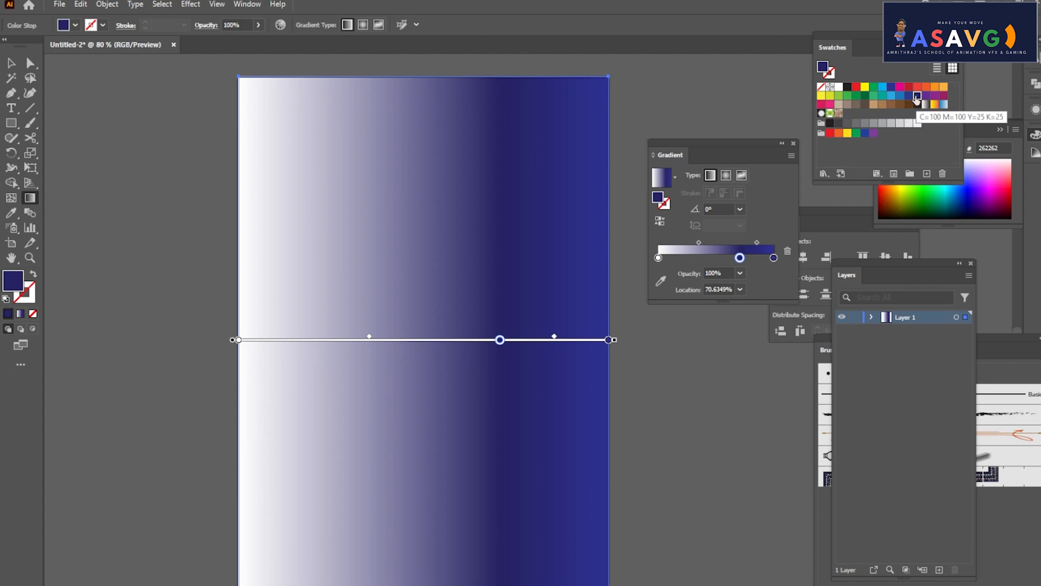
Add a 283990 blue stop to the gradient at about 29.4% with 50% opacity.
{"action": "left_click_drag", "start_coordinate": [900, 96], "coordinate": [715, 257]}
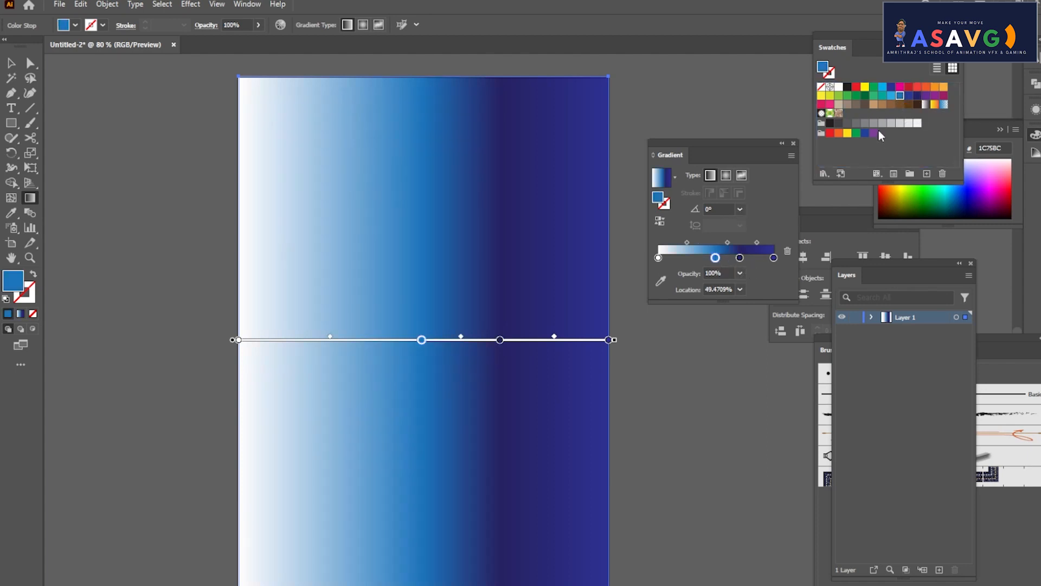
{"action": "key", "text": "ctrl+z"}
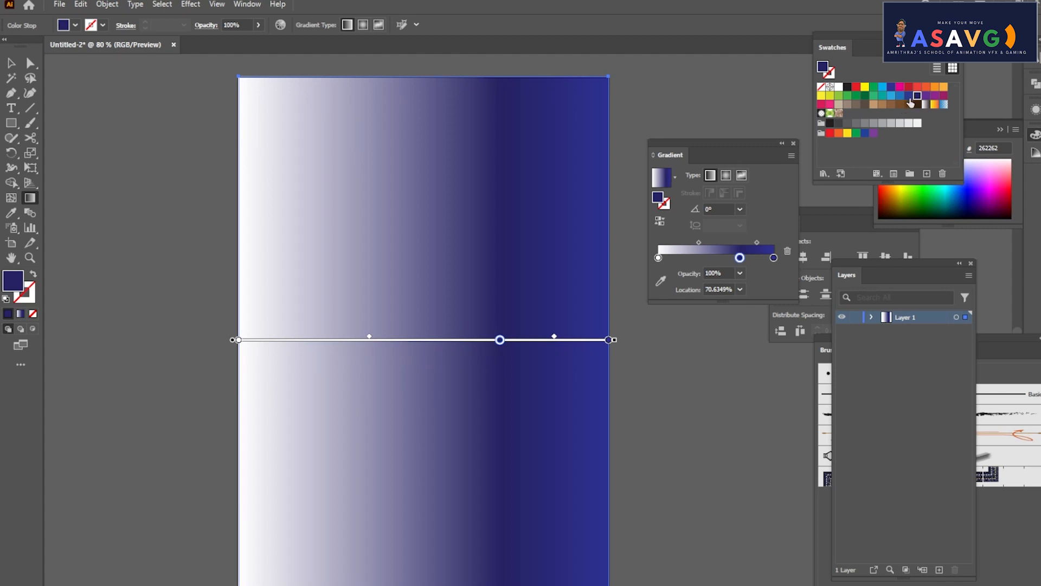
{"action": "left_click_drag", "start_coordinate": [908, 96], "coordinate": [704, 256]}
{"action": "left_click", "coordinate": [738, 272]}
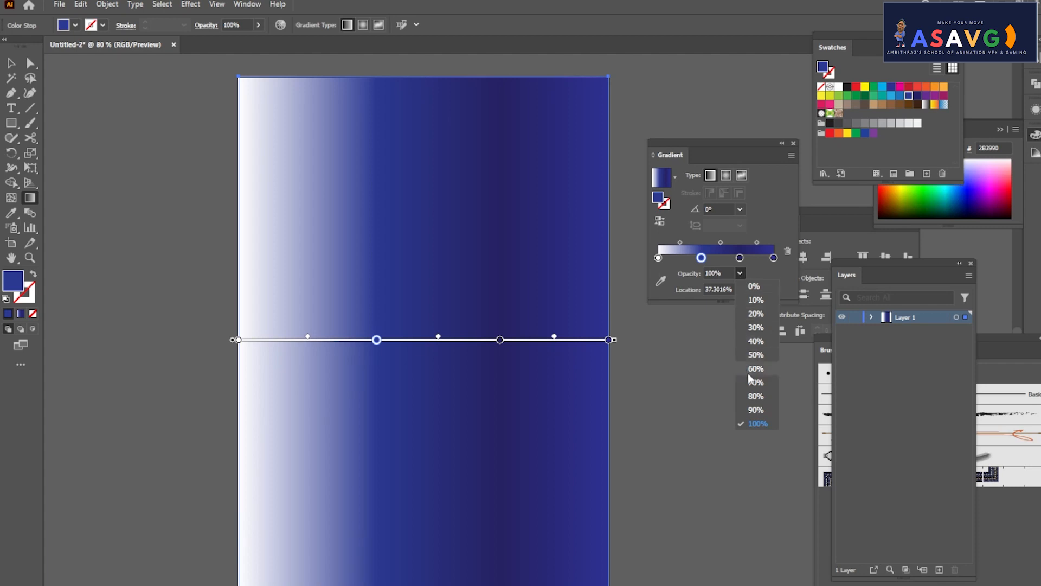
{"action": "left_click", "coordinate": [760, 352]}
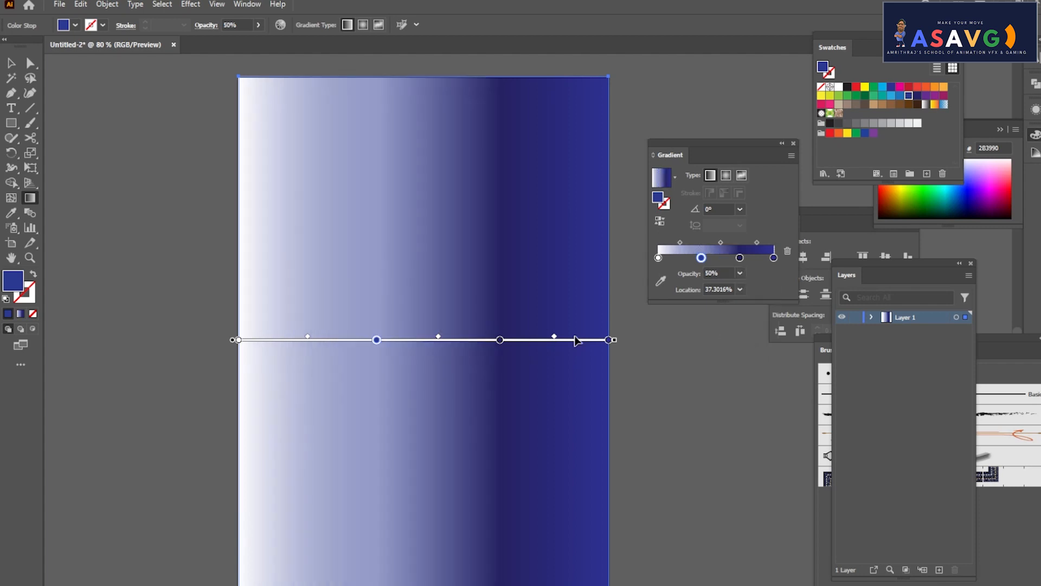
{"action": "mouse_move", "coordinate": [701, 259]}
{"action": "left_mouse_down"}
{"action": "mouse_move", "coordinate": [717, 258]}
{"action": "mouse_move", "coordinate": [693, 259]}
{"action": "left_mouse_up"}
Try a radial gradient with the 283990 stop at 30% opacity and about 63.8%, and the dark blue stop at 100%.
{"action": "left_click", "coordinate": [725, 175]}
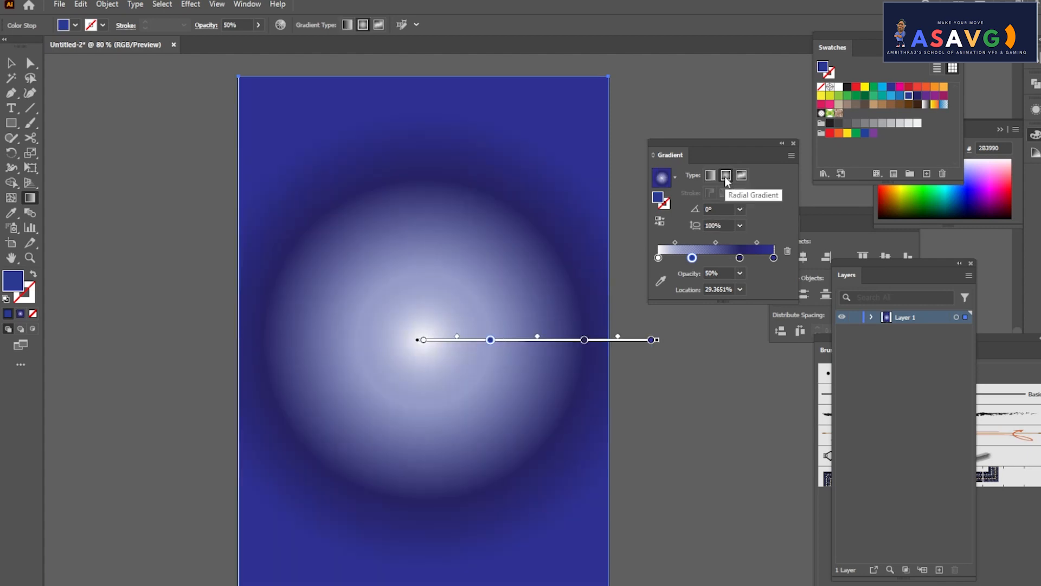
{"action": "left_click", "coordinate": [740, 273]}
{"action": "left_click", "coordinate": [757, 327]}
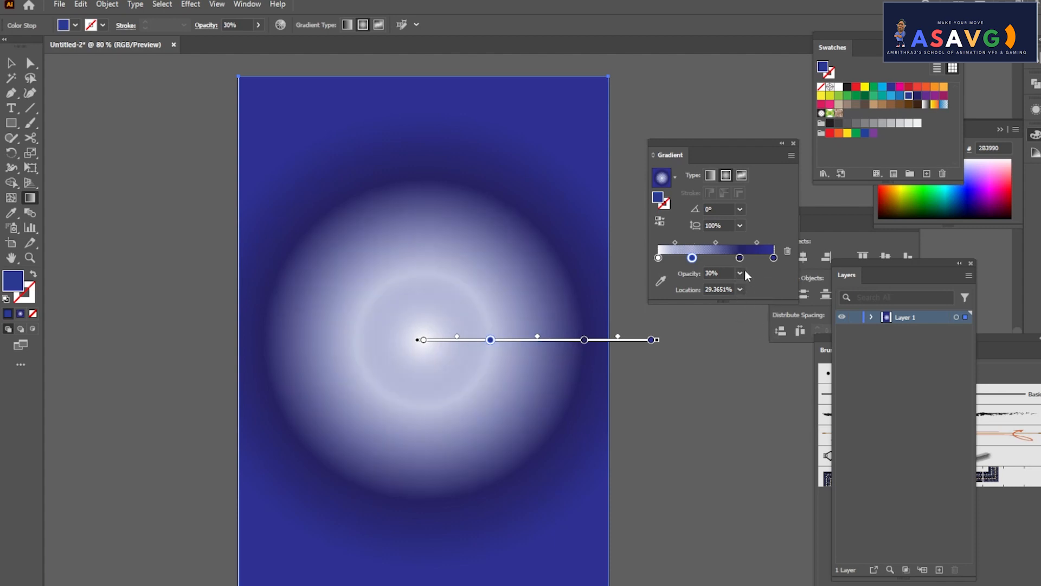
{"action": "left_click_drag", "start_coordinate": [692, 257], "coordinate": [808, 260]}
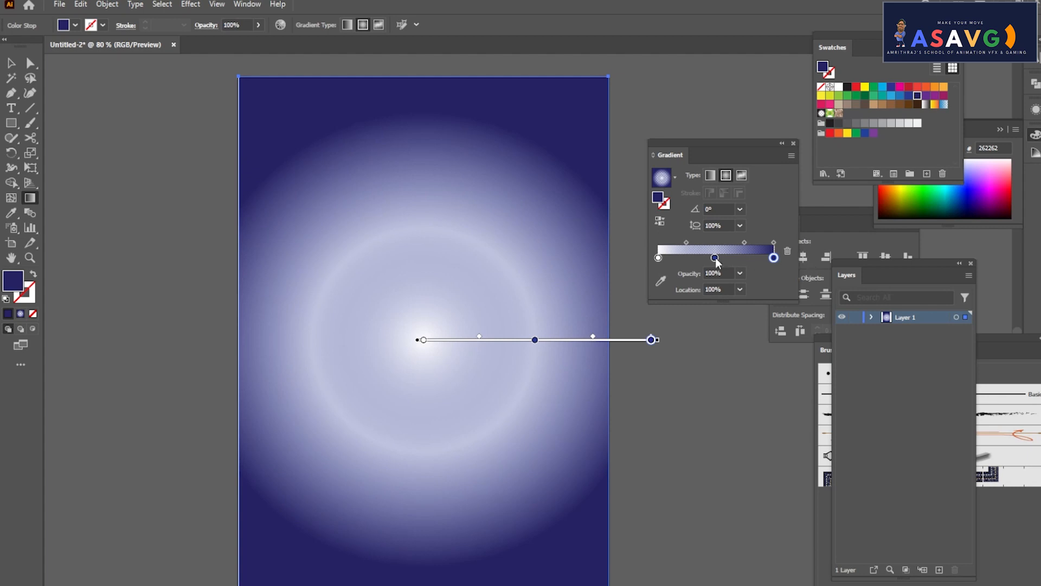
{"action": "mouse_move", "coordinate": [714, 257]}
{"action": "left_mouse_down"}
{"action": "mouse_move", "coordinate": [761, 258]}
{"action": "mouse_move", "coordinate": [732, 258]}
{"action": "left_mouse_up"}
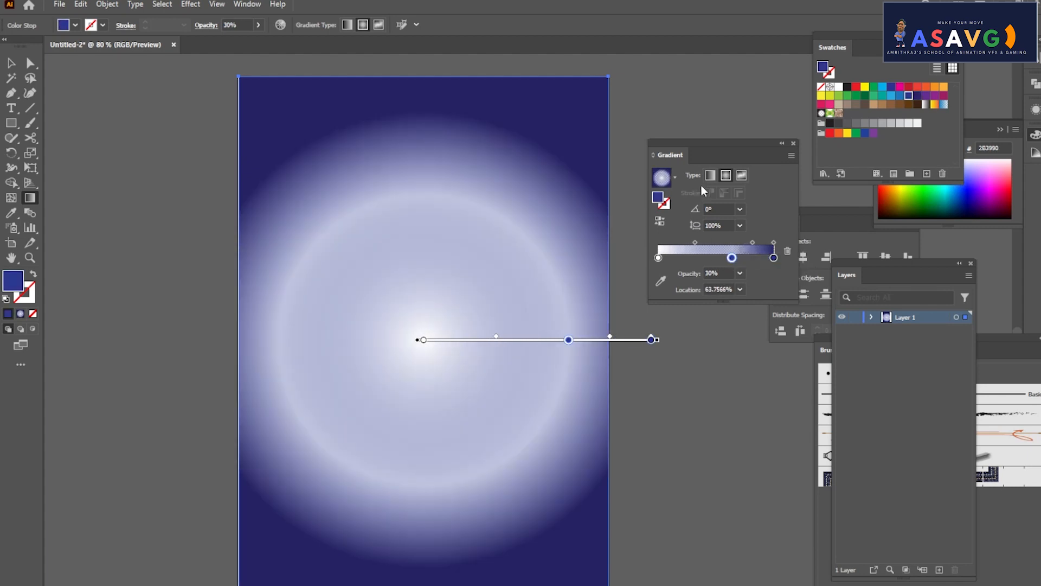
Undo the radial gradient changes back to the linear gradient with the 50% opacity stop.
{"action": "left_click", "coordinate": [710, 175]}
{"action": "key", "text": "ctrl+z"}
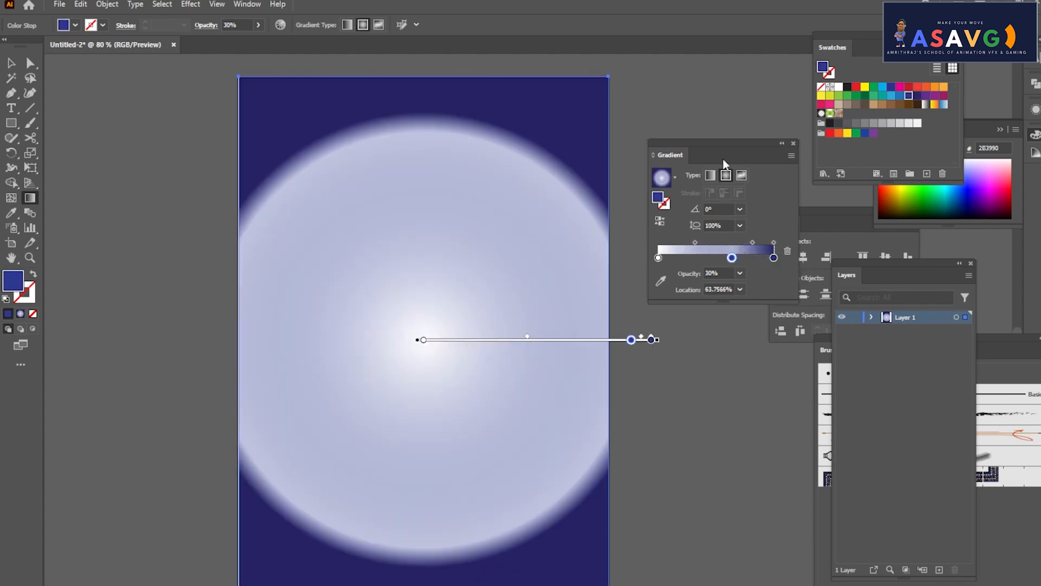
{"action": "key", "text": "ctrl+z"}
{"action": "key", "text": "ctrl+z"}
{"action": "key", "text": "ctrl+z"}
{"action": "key", "text": "ctrl+z"}
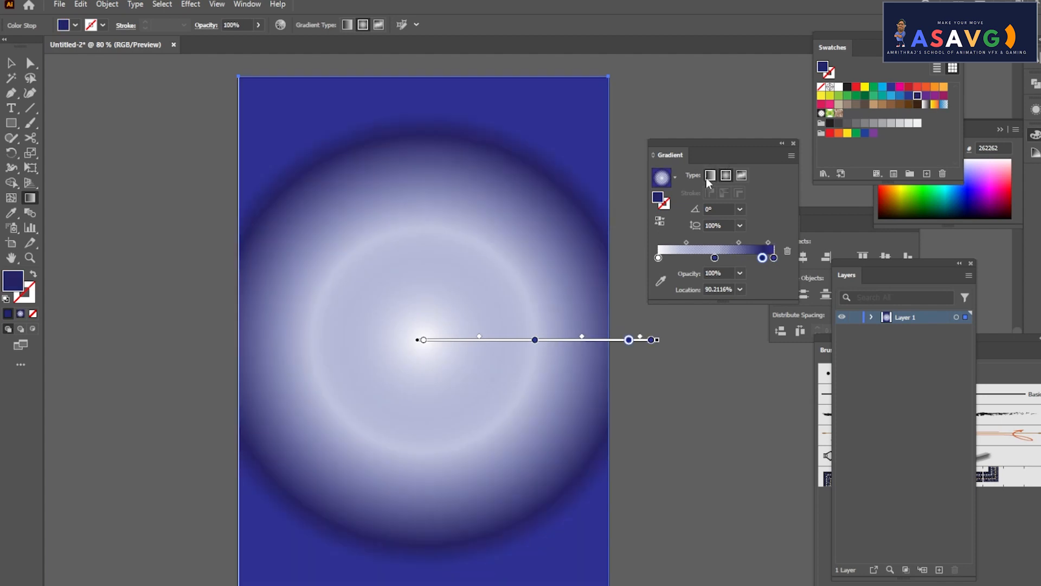
{"action": "key", "text": "ctrl+z"}
{"action": "key", "text": "ctrl+z"}
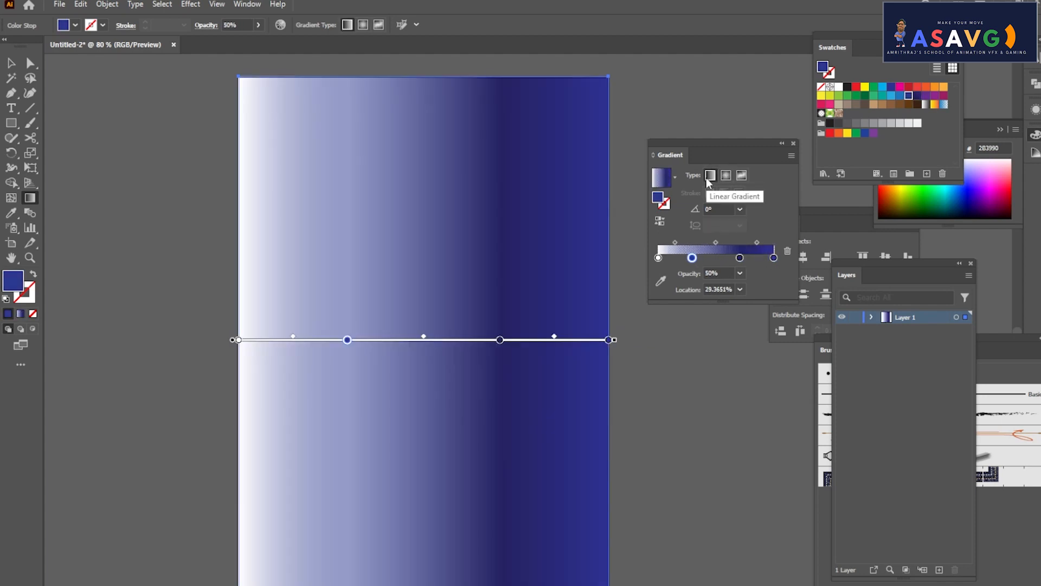
Move the 50% opacity blue stop to about 10.6% and set the gradient angle to 45°.
{"action": "mouse_move", "coordinate": [349, 341]}
{"action": "left_mouse_down"}
{"action": "mouse_move", "coordinate": [384, 342]}
{"action": "mouse_move", "coordinate": [278, 341]}
{"action": "left_mouse_up"}
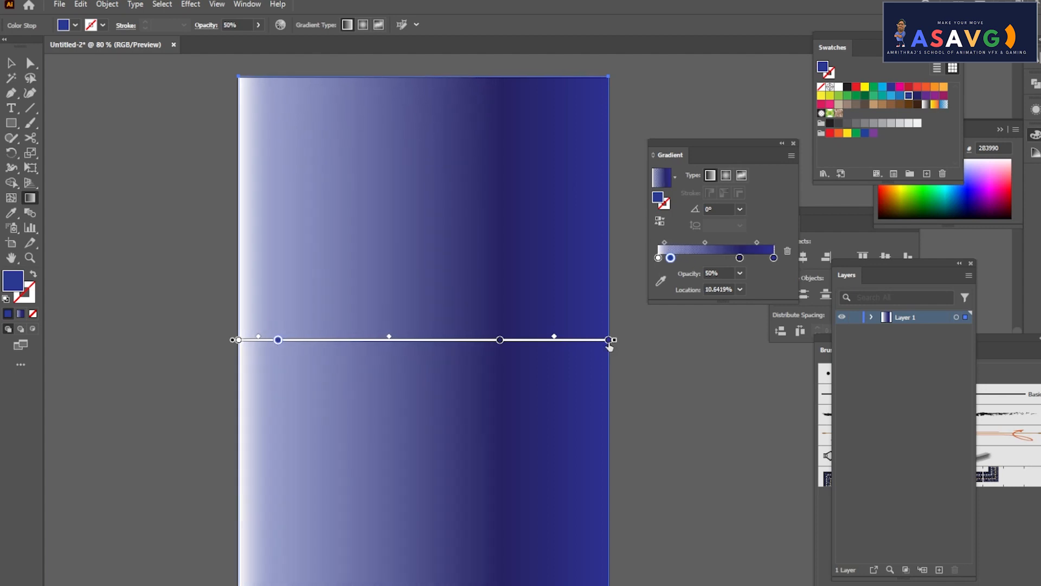
{"action": "left_click", "coordinate": [742, 211]}
{"action": "left_click", "coordinate": [754, 281]}
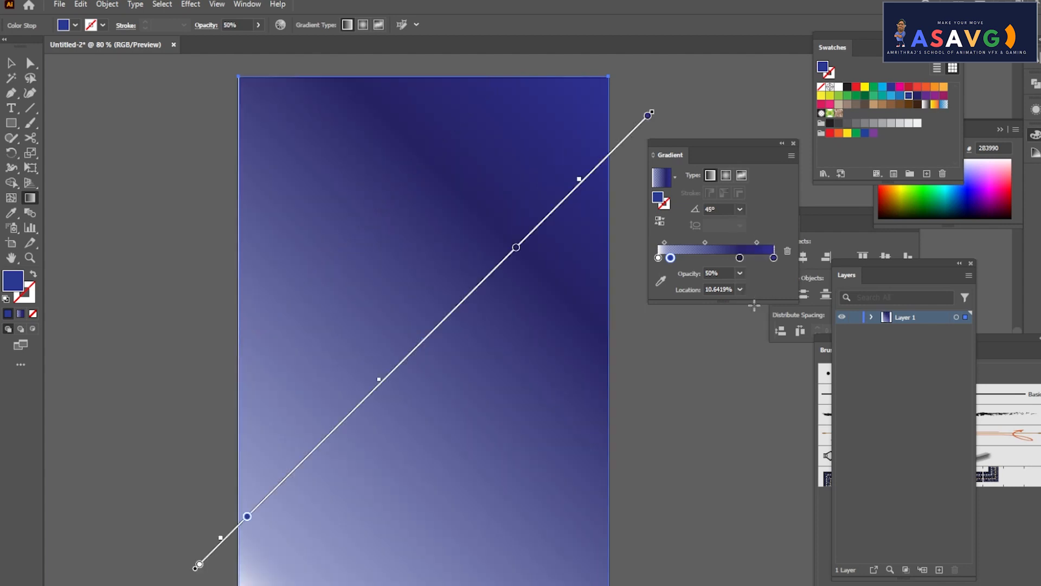
Move the gradient's darkest blue stop to about 61.1%.
{"action": "left_click", "coordinate": [11, 63]}
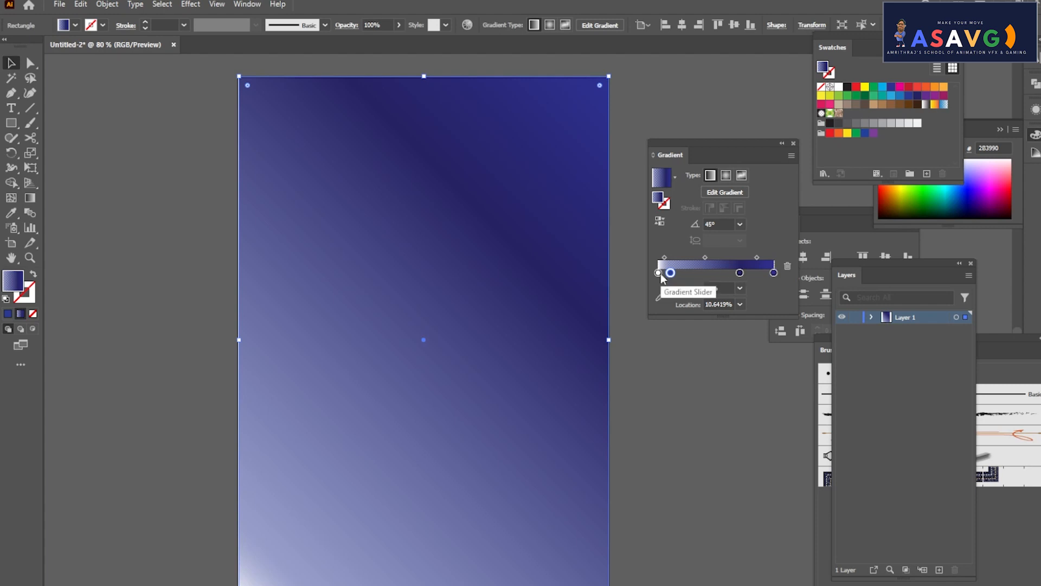
{"action": "left_click", "coordinate": [739, 273]}
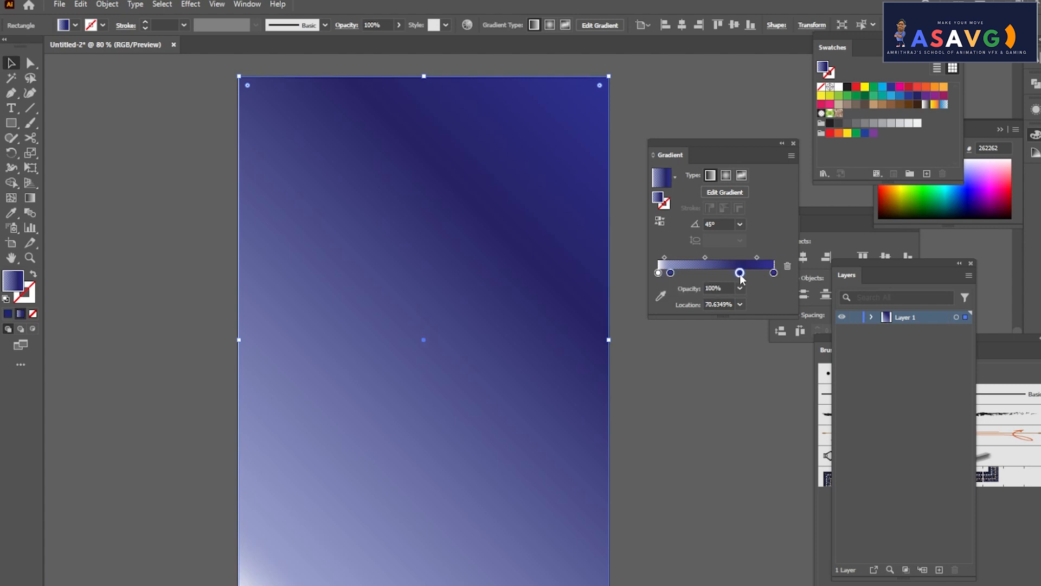
{"action": "mouse_move", "coordinate": [739, 273]}
{"action": "left_mouse_down"}
{"action": "mouse_move", "coordinate": [688, 274]}
{"action": "mouse_move", "coordinate": [739, 275]}
{"action": "mouse_move", "coordinate": [729, 274]}
{"action": "left_mouse_up"}
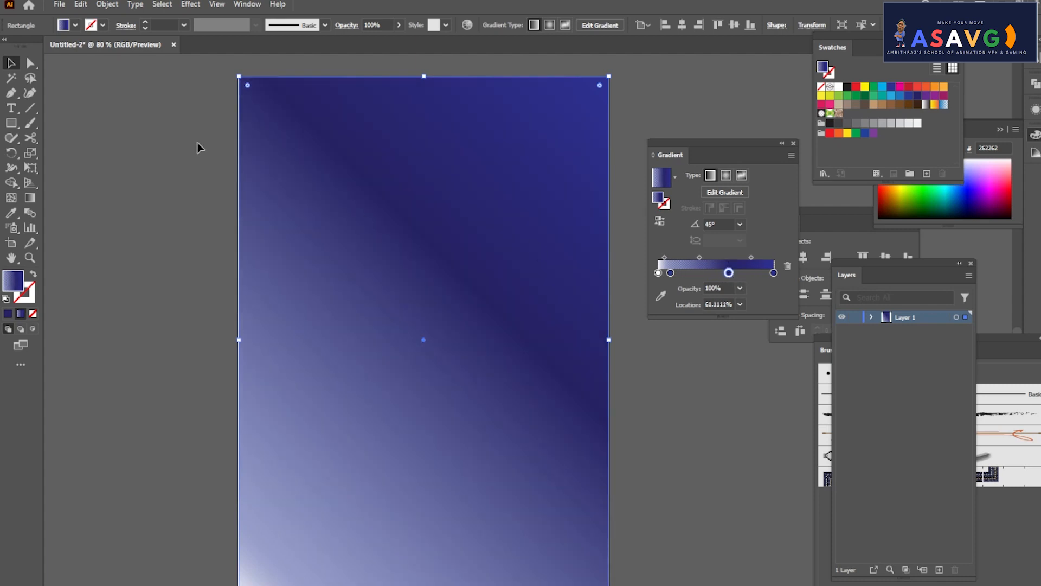
Lock Layer 1 with the gradient background and add a new layer above it.
{"action": "left_click_drag", "start_coordinate": [894, 275], "coordinate": [685, 91]}
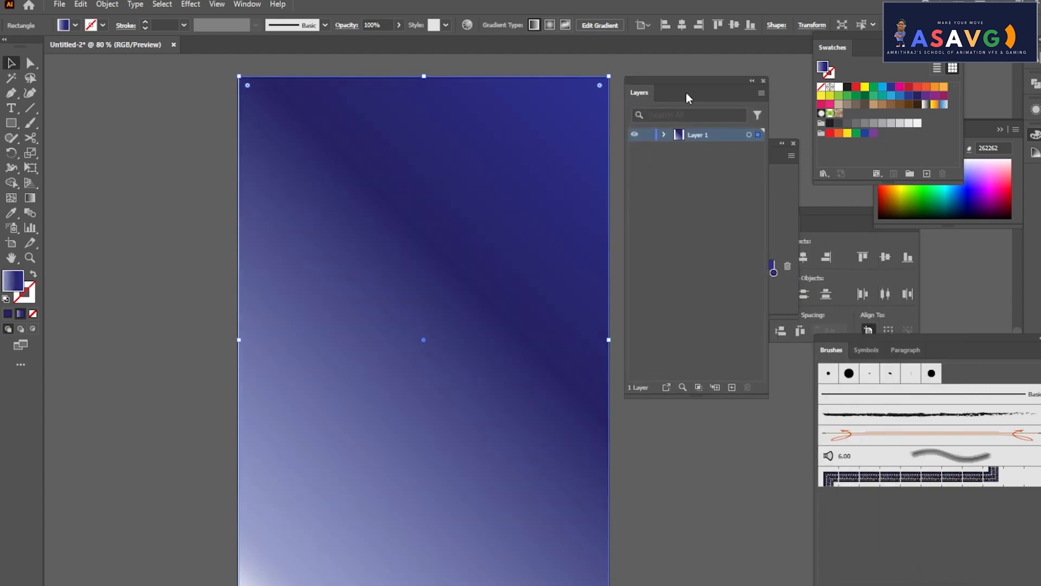
{"action": "left_click", "coordinate": [646, 135]}
{"action": "left_click_drag", "start_coordinate": [684, 92], "coordinate": [720, 100]}
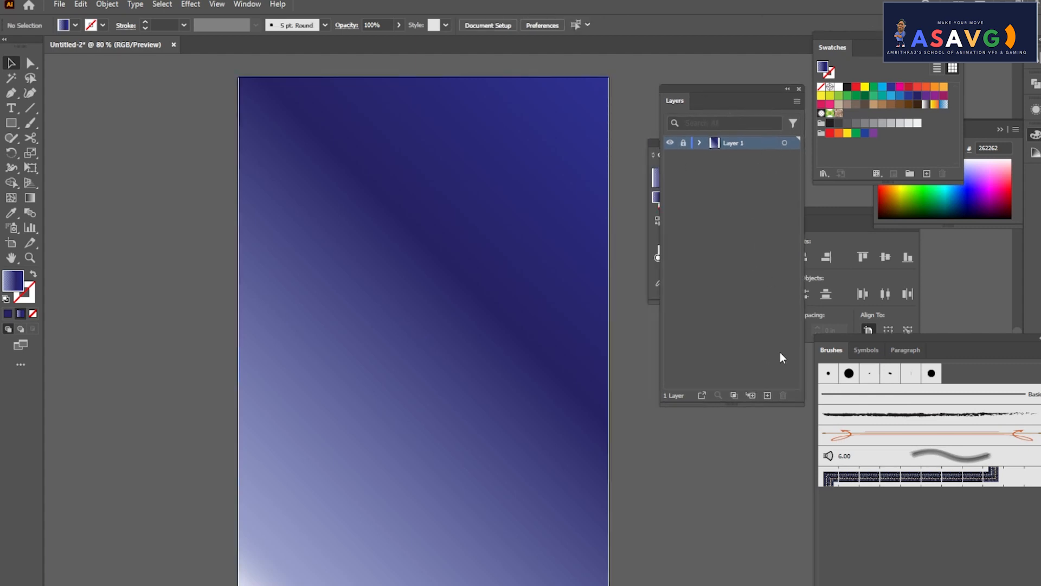
{"action": "left_click", "coordinate": [768, 395]}
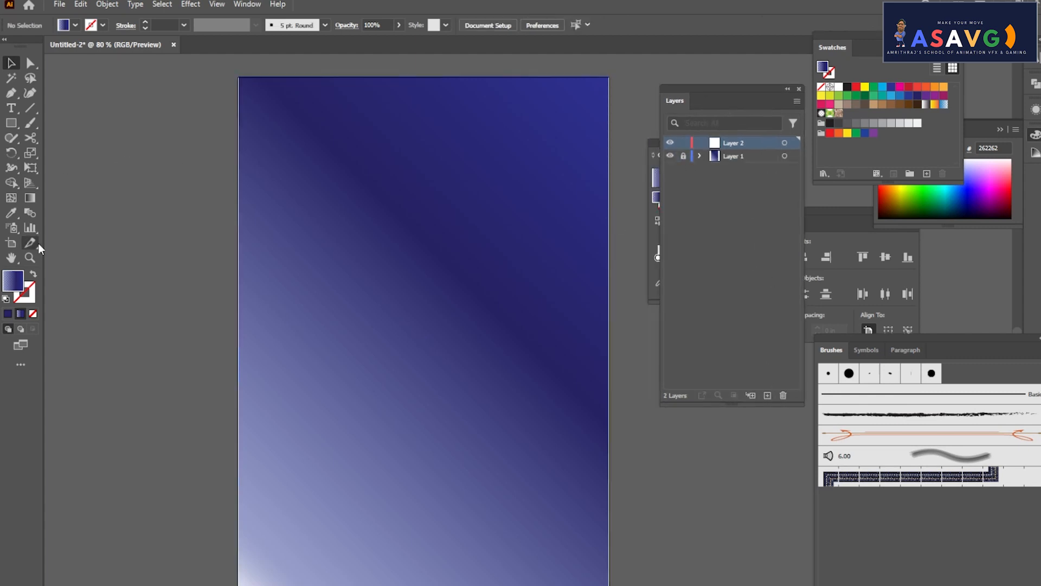
Add the text "D" on Layer 2 in the upper part of the artboard.
{"action": "left_click", "coordinate": [11, 107]}
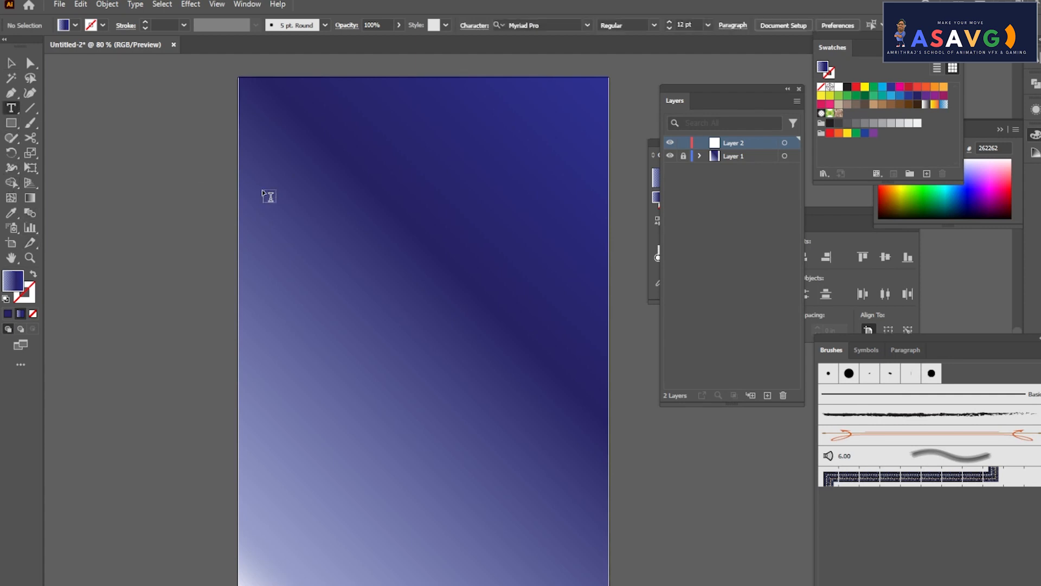
{"action": "left_click", "coordinate": [326, 220]}
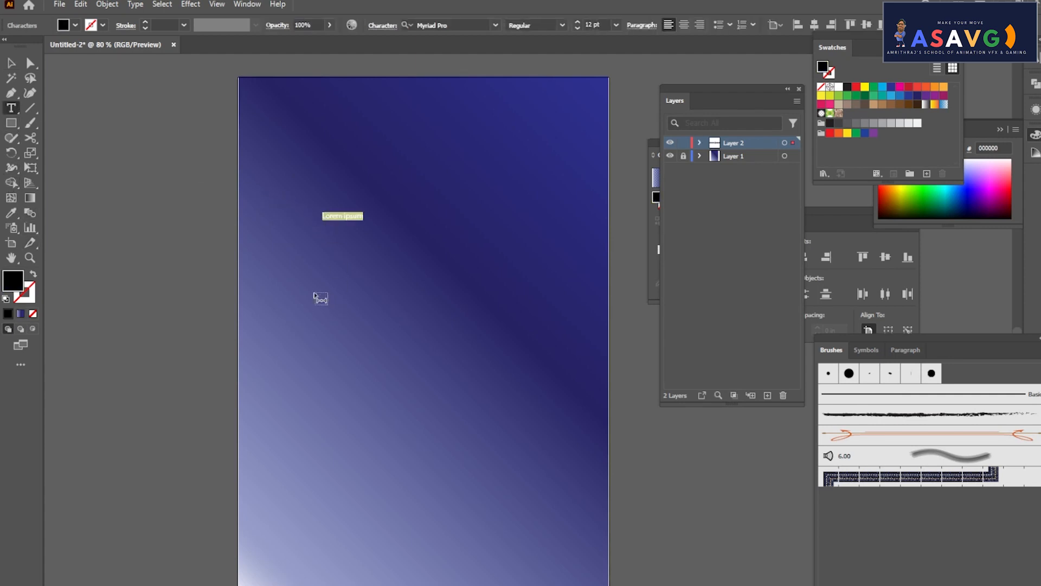
{"action": "key", "text": "BackSpace"}
{"action": "left_click", "coordinate": [11, 62]}
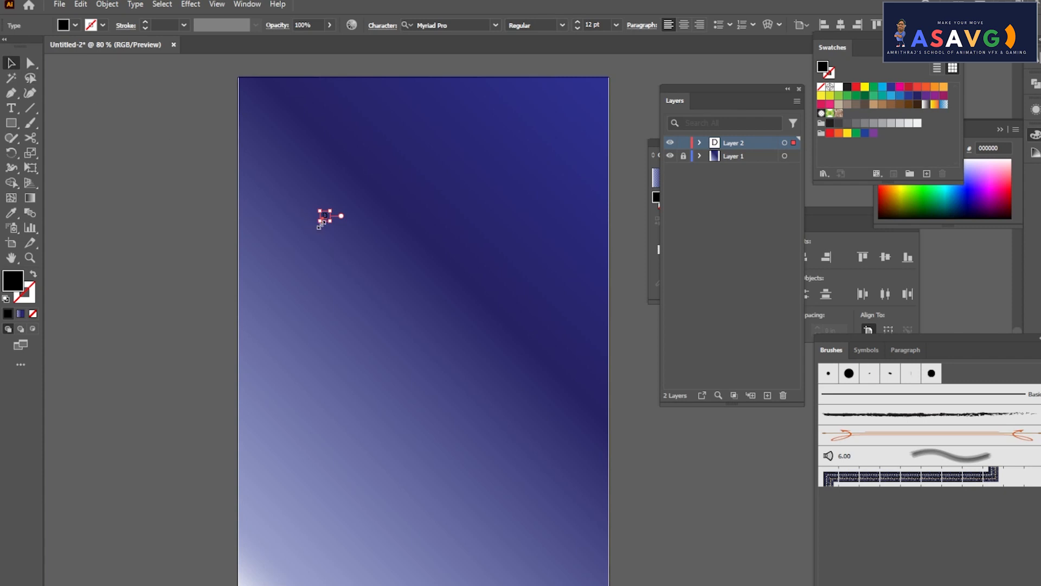
Enlarge the letter D to about 391 pt and position it in the artboard's upper middle.
{"action": "left_click_drag", "start_coordinate": [329, 221], "coordinate": [429, 378]}
{"action": "mouse_move", "coordinate": [343, 243]}
{"action": "left_mouse_down"}
{"action": "mouse_move", "coordinate": [408, 272]}
{"action": "mouse_move", "coordinate": [377, 298]}
{"action": "mouse_move", "coordinate": [343, 246]}
{"action": "left_mouse_up"}
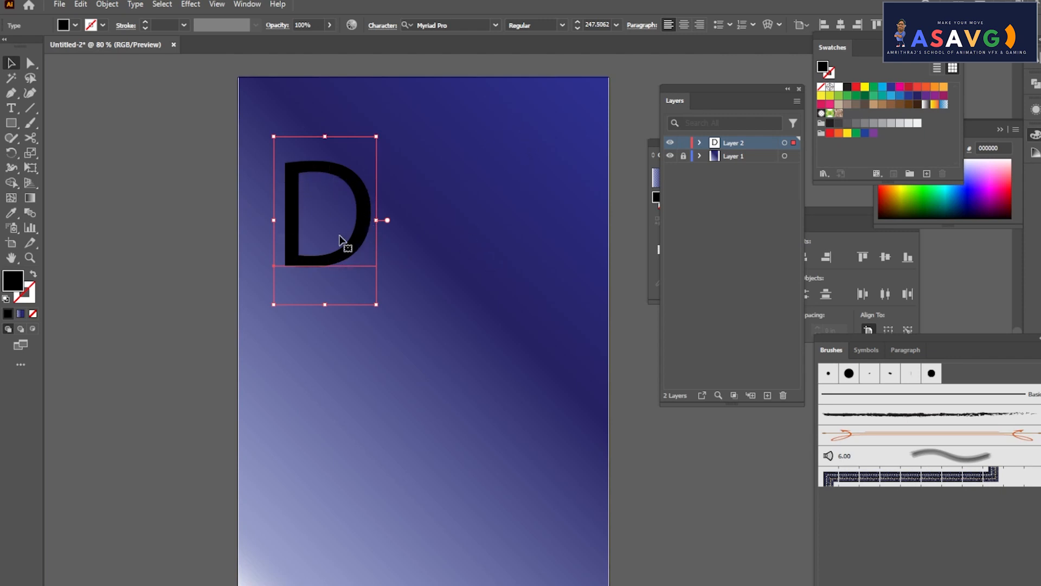
{"action": "left_click_drag", "start_coordinate": [376, 304], "coordinate": [414, 353]}
{"action": "left_click_drag", "start_coordinate": [366, 271], "coordinate": [428, 321]}
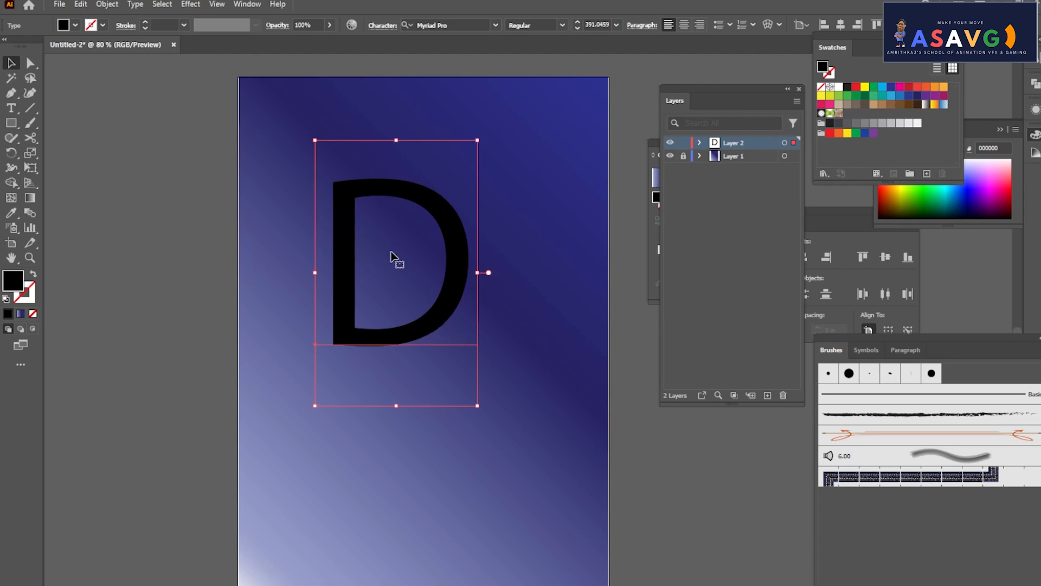
Remove the letter D's fill and give it a black stroke.
{"action": "left_click", "coordinate": [77, 24]}
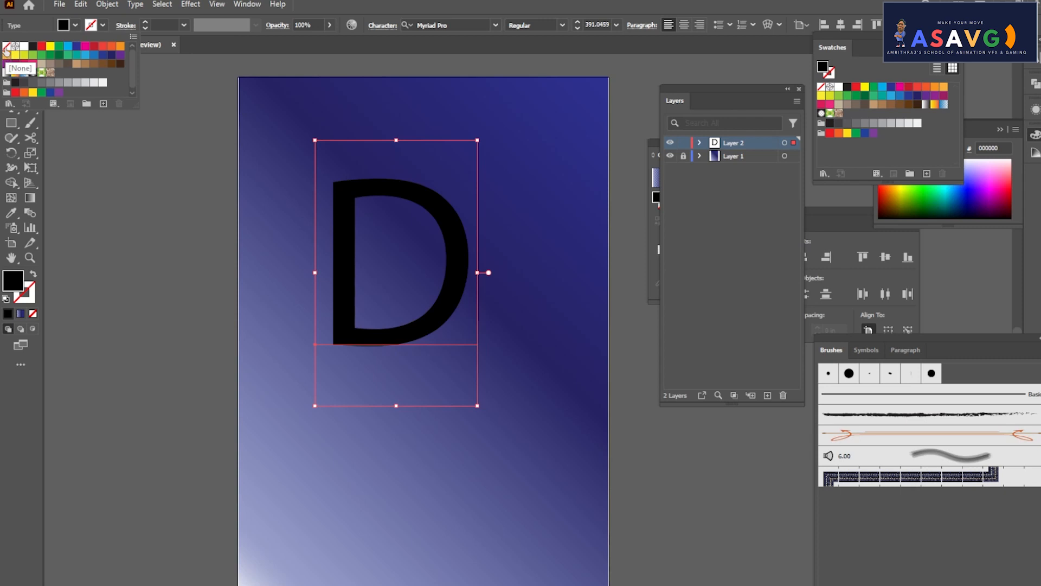
{"action": "left_click", "coordinate": [6, 49]}
{"action": "left_click", "coordinate": [102, 26]}
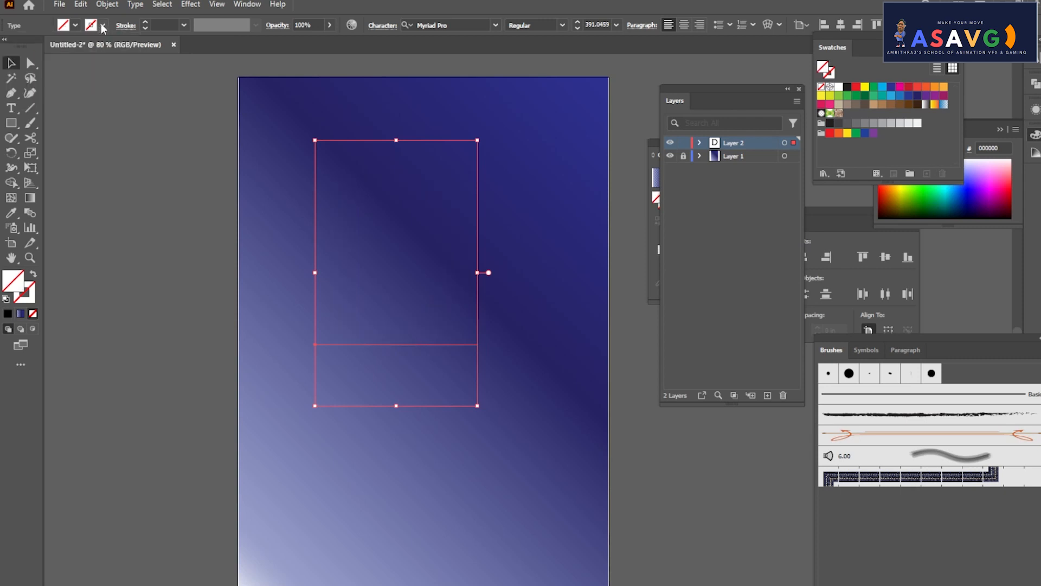
{"action": "left_click", "coordinate": [102, 26]}
{"action": "left_click", "coordinate": [31, 50]}
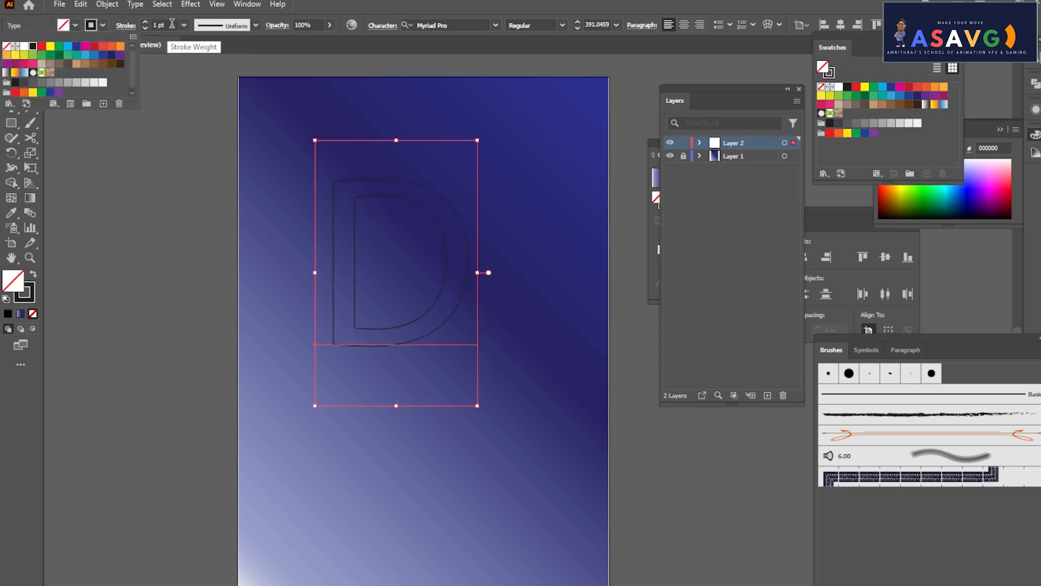
{"action": "left_click", "coordinate": [119, 20]}
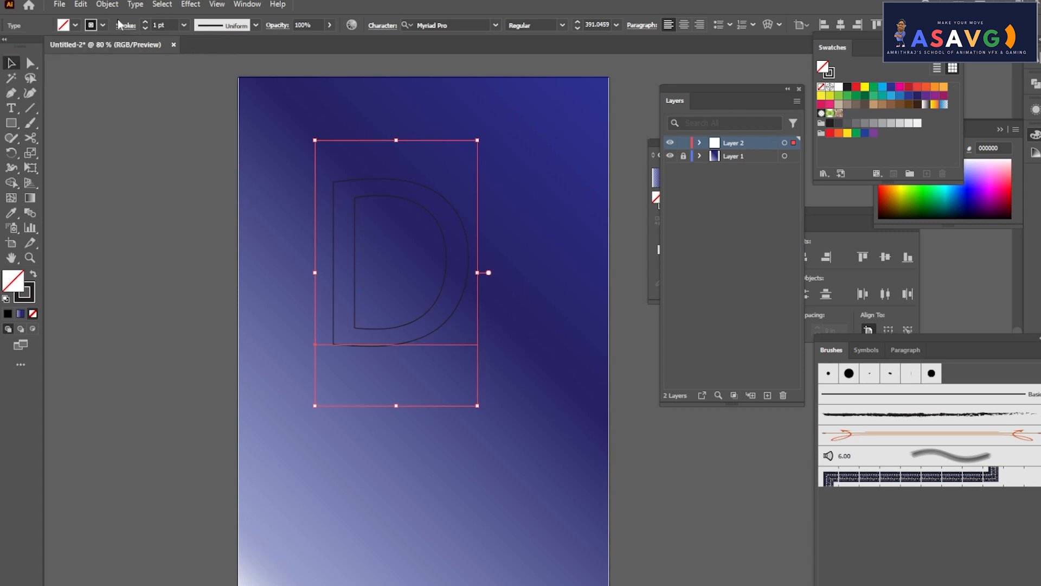
Set the letter D's stroke weight to 3 pt and move the letter slightly down.
{"action": "left_click", "coordinate": [169, 22]}
{"action": "type", "text": "3"}
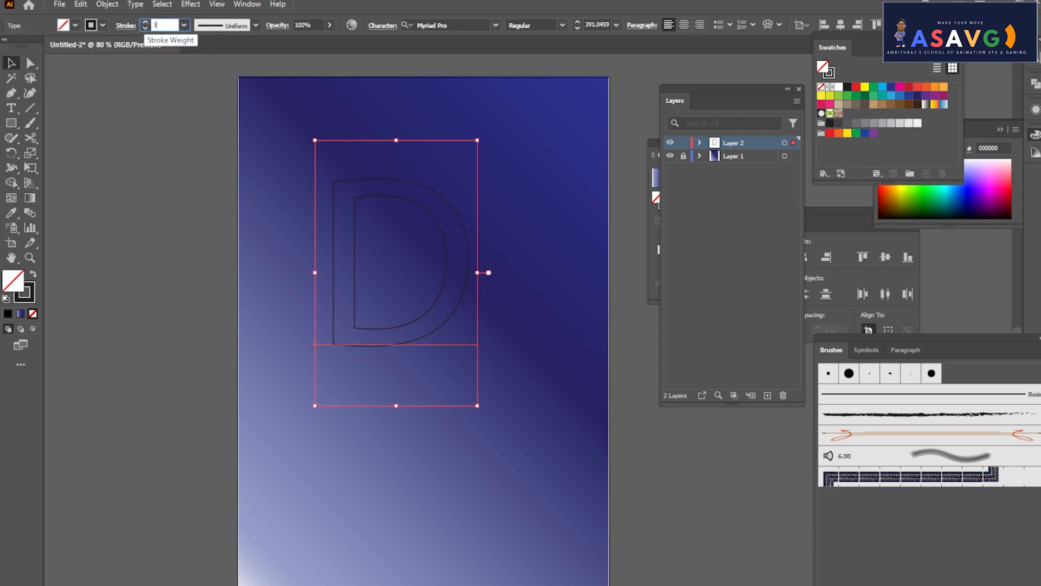
{"action": "key", "text": "Return"}
{"action": "left_click", "coordinate": [314, 204]}
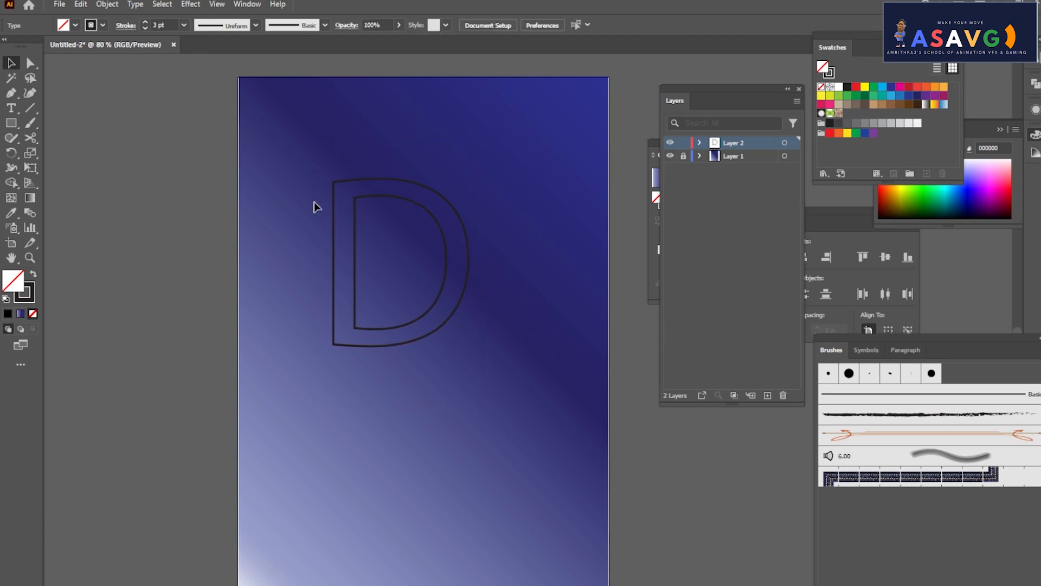
{"action": "left_click_drag", "start_coordinate": [367, 202], "coordinate": [370, 233]}
{"action": "left_click", "coordinate": [371, 233]}
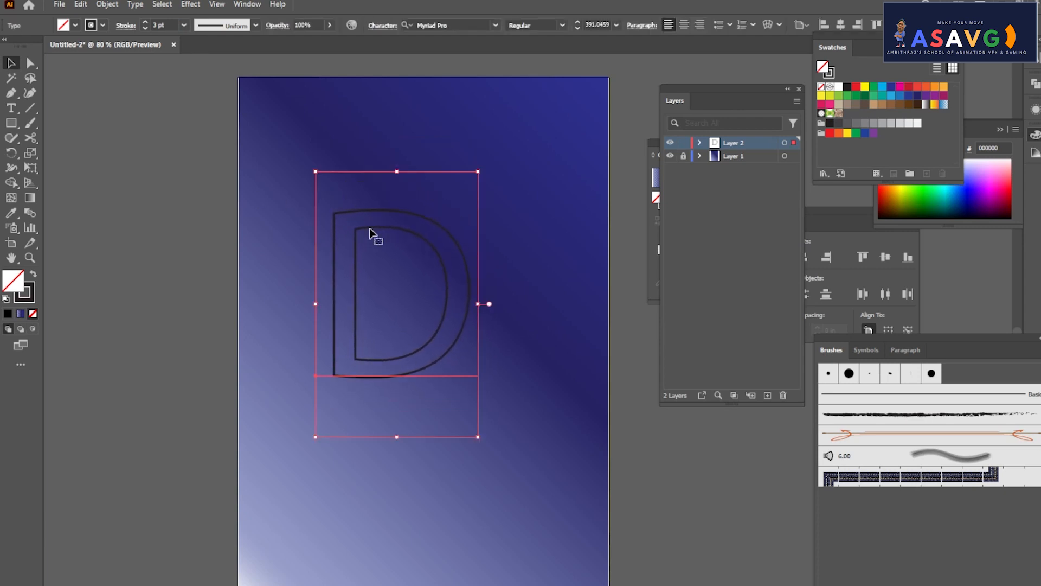
Compare the live D text in outline view and preview.
{"action": "key", "text": "ctrl+="}
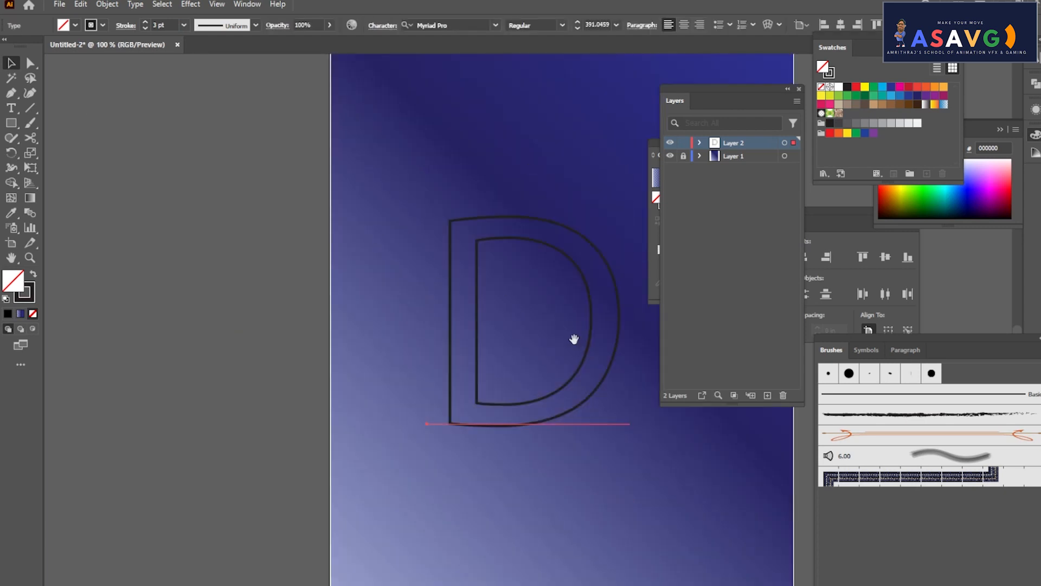
{"action": "left_click_drag", "start_coordinate": [574, 342], "coordinate": [398, 295]}
{"action": "left_click_drag", "start_coordinate": [409, 235], "coordinate": [432, 227]}
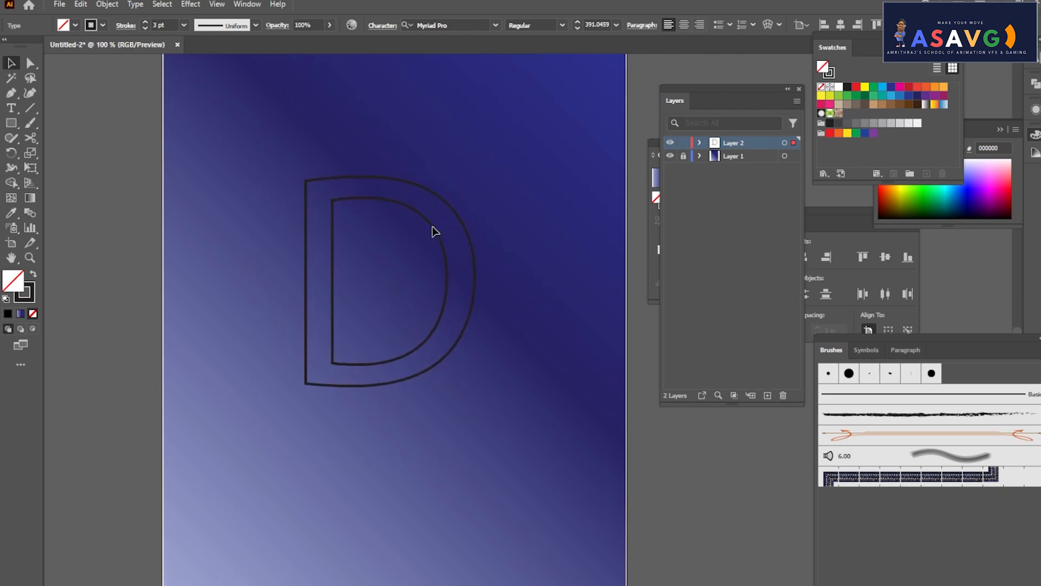
{"action": "key", "text": "ctrl+y"}
{"action": "key", "text": "ctrl+y"}
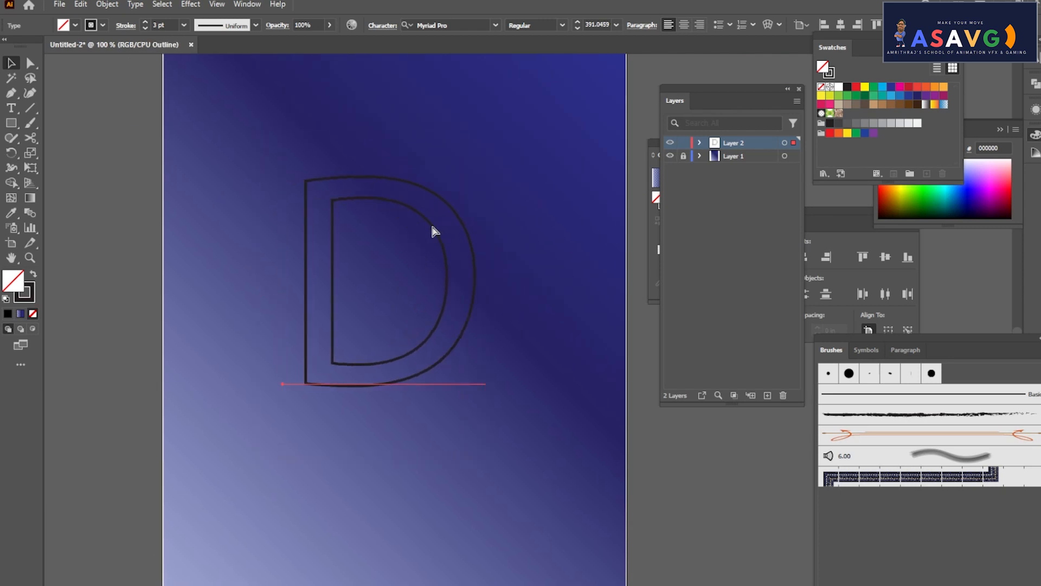
{"action": "key", "text": "ctrl+y"}
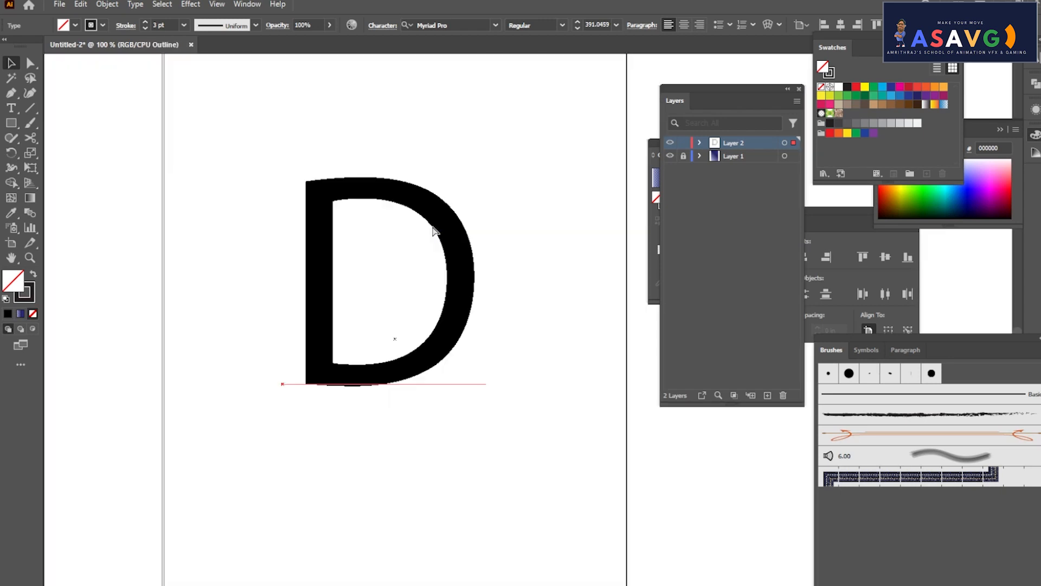
{"action": "key", "text": "ctrl+y"}
{"action": "key", "text": "ctrl+y"}
{"action": "key", "text": "ctrl+y"}
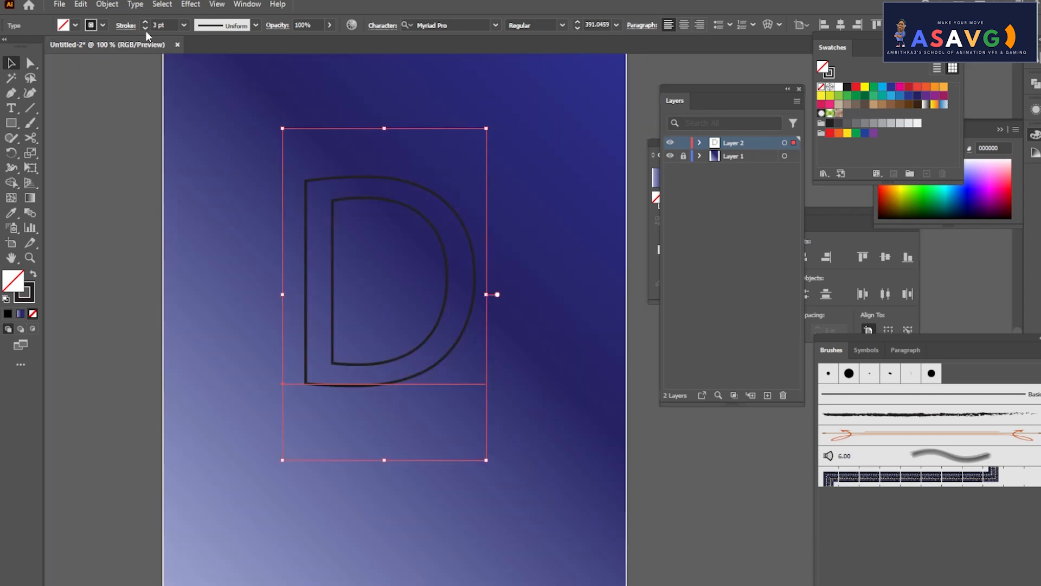
Set the letter D's stroke weight to 1 pt.
{"action": "left_click", "coordinate": [166, 27]}
{"action": "type", "text": "1"}
{"action": "key", "text": "Return"}
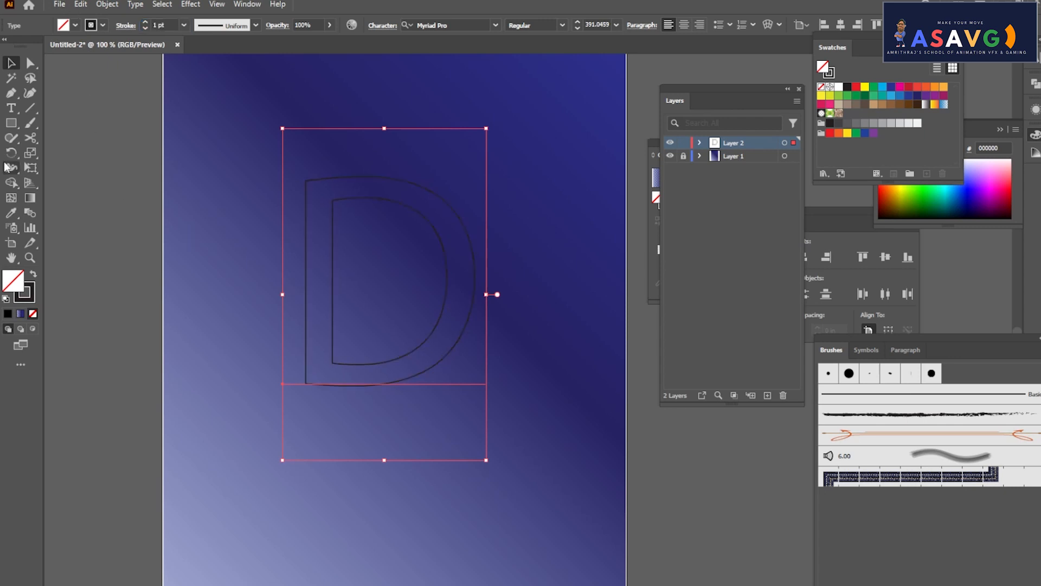
Check how the thinner-stroked D text appears in outline view compared with preview.
{"action": "key", "text": "ctrl+y"}
{"action": "key", "text": "ctrl+y"}
{"action": "key", "text": "ctrl+y"}
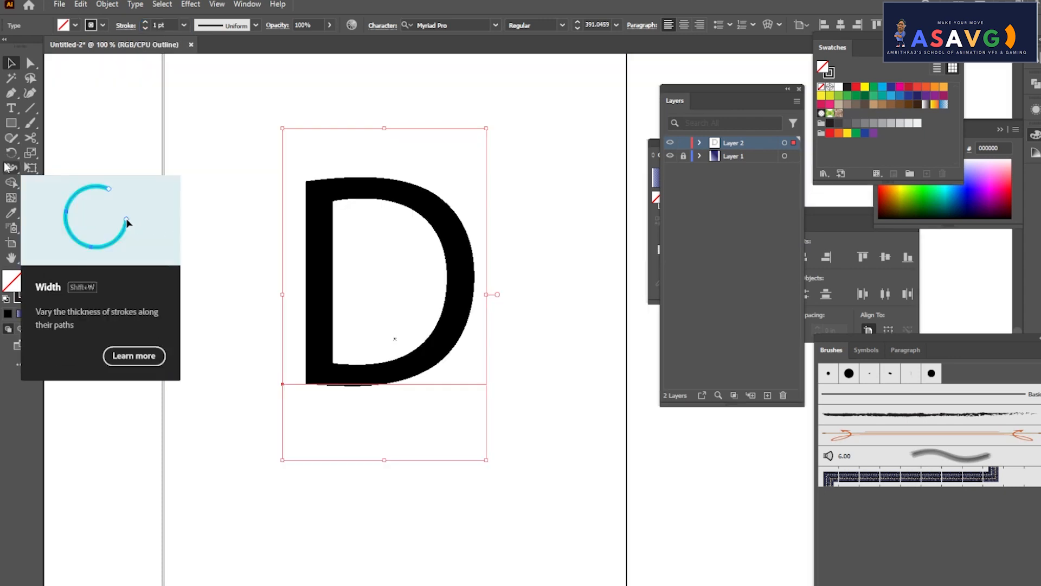
{"action": "key", "text": "ctrl+y"}
{"action": "key", "text": "ctrl+y"}
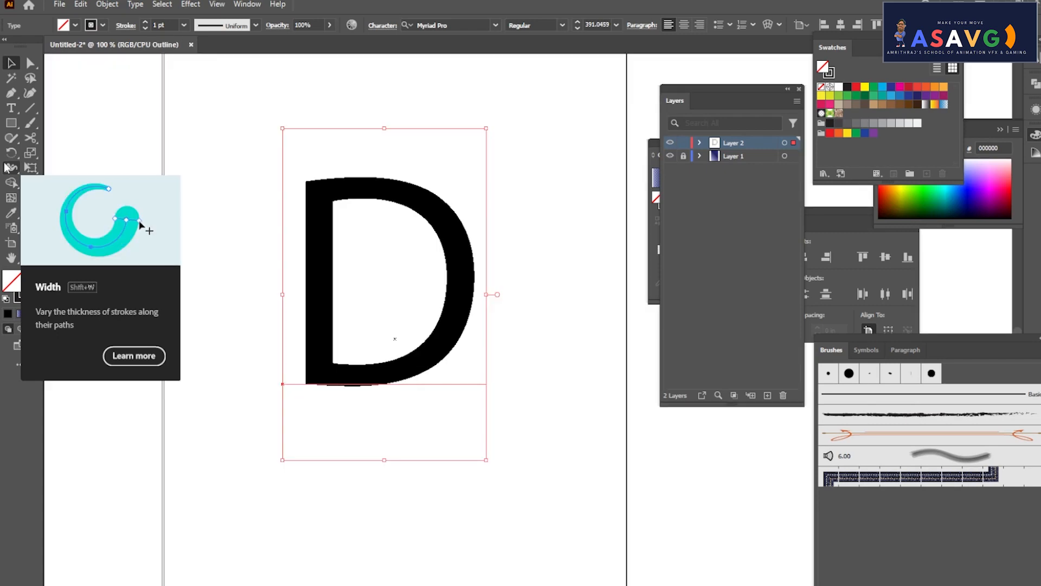
{"action": "key", "text": "ctrl+y"}
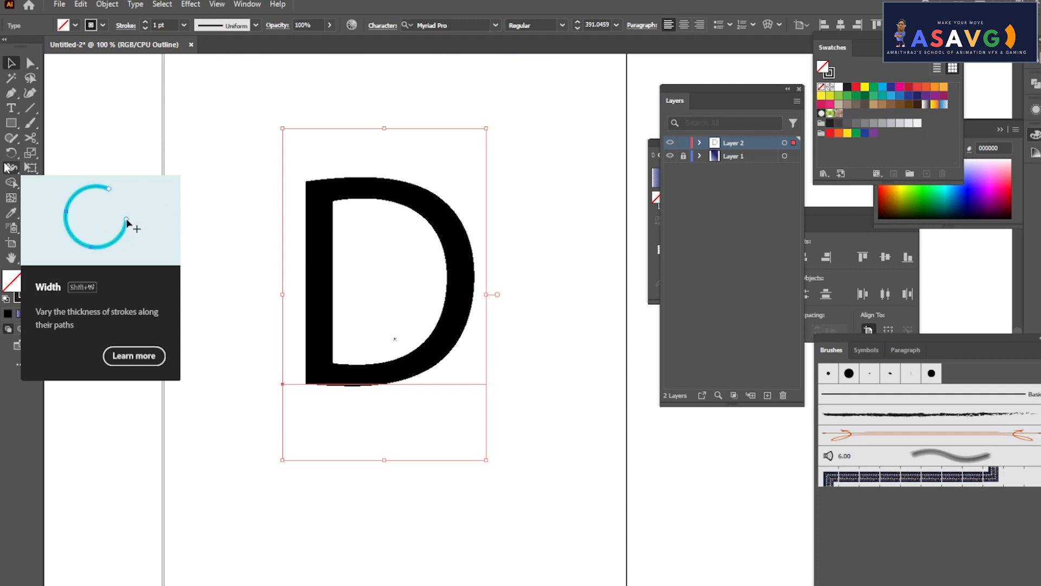
{"action": "key", "text": "ctrl+y"}
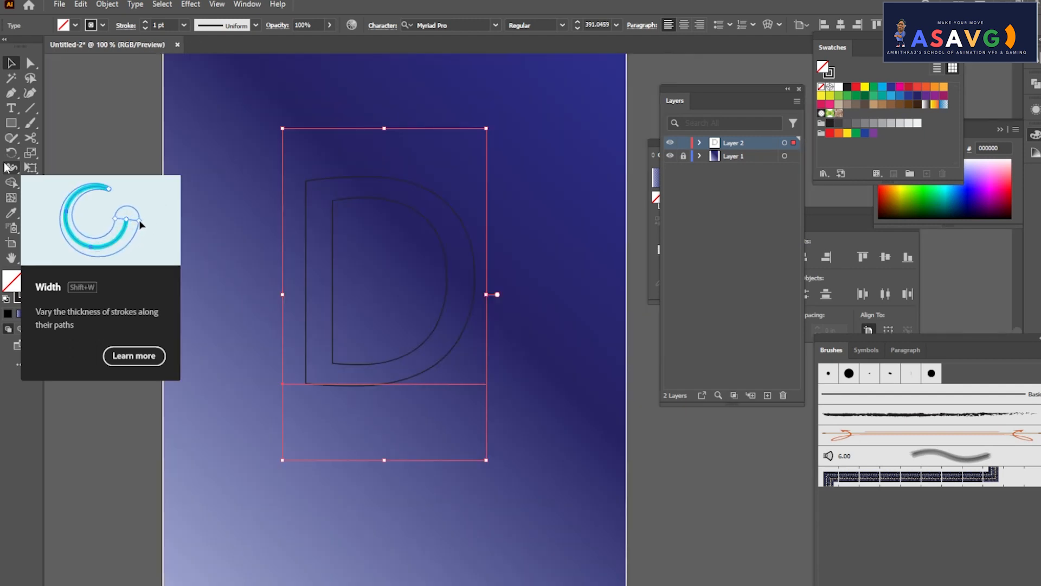
{"action": "key", "text": "ctrl+y"}
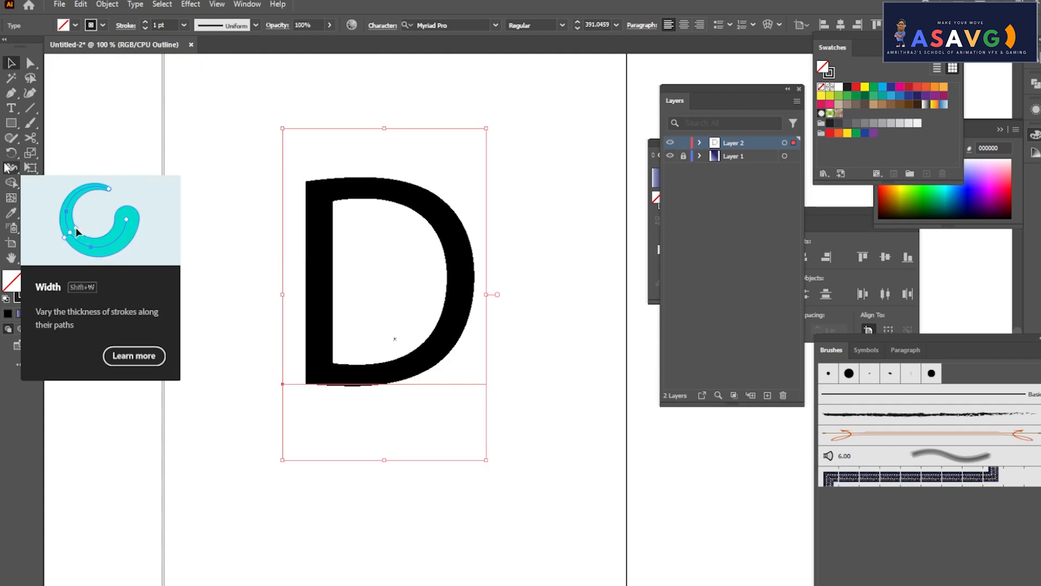
{"action": "key", "text": "ctrl+y"}
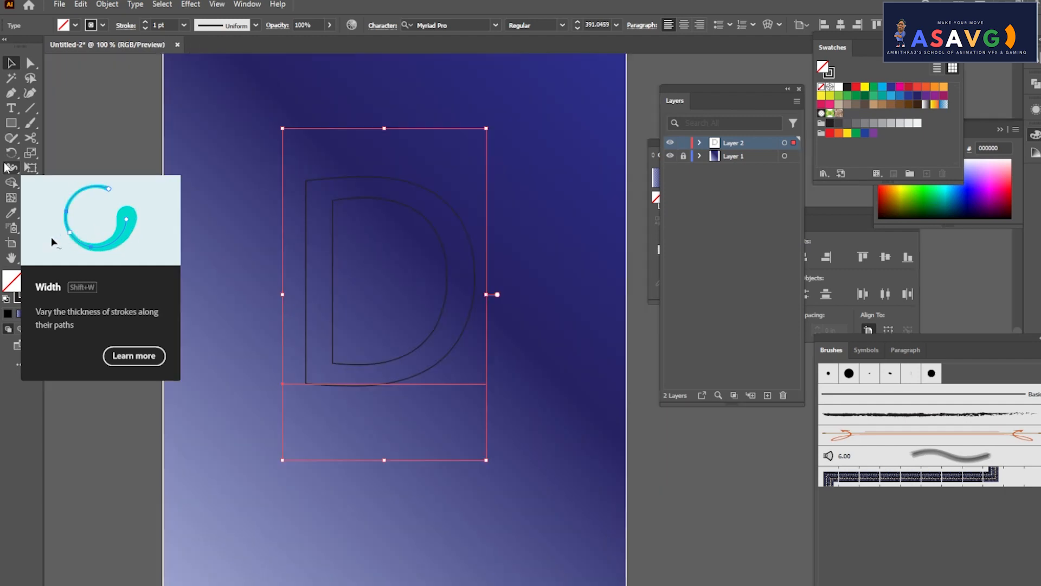
{"action": "key", "text": "ctrl+y"}
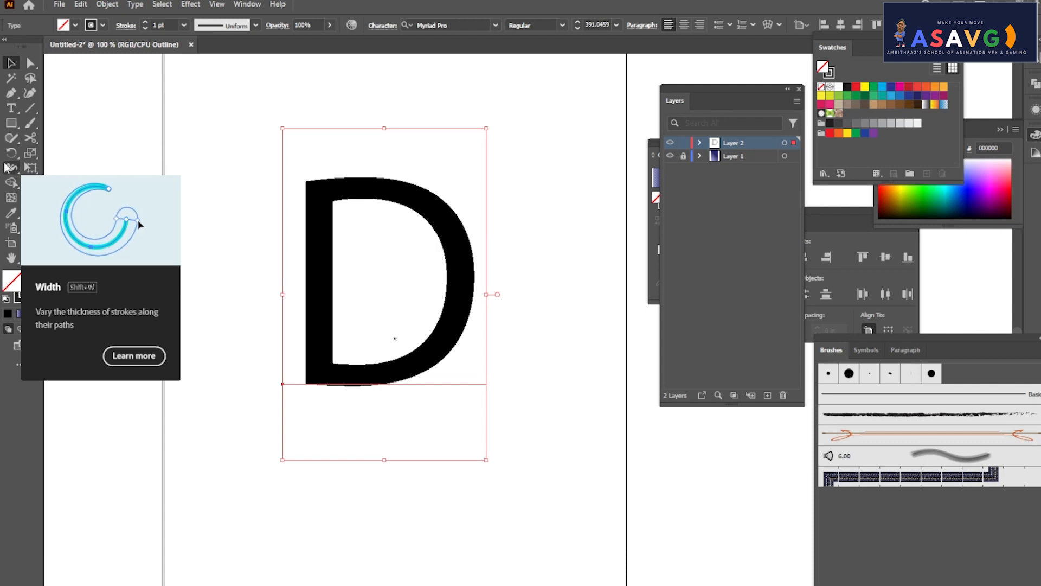
{"action": "key", "text": "ctrl+y"}
{"action": "key", "text": "ctrl+y"}
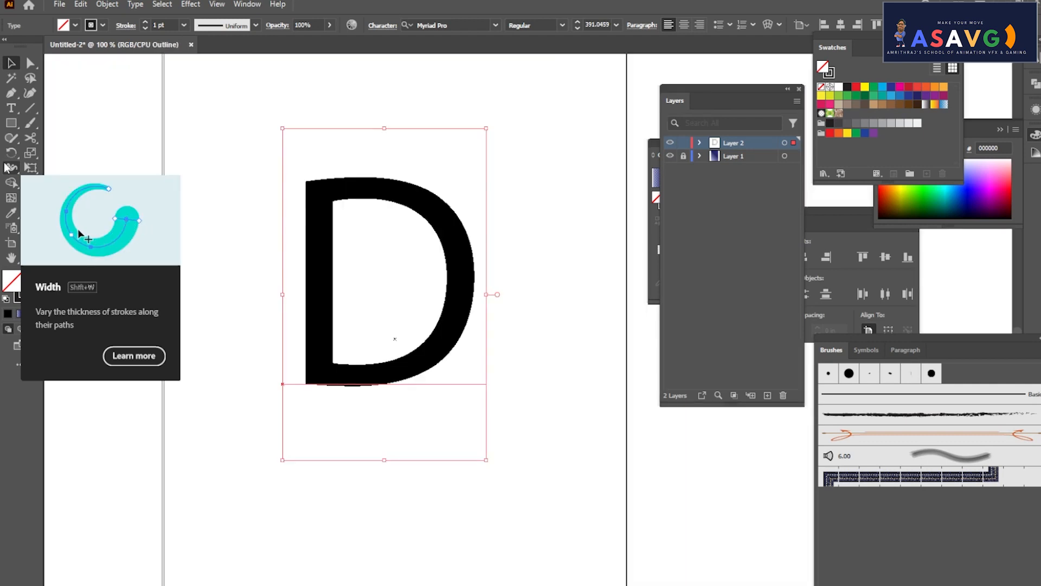
{"action": "key", "text": "ctrl+y"}
Convert the D text to vector outlines with Create Outlines and deselect it.
{"action": "left_click", "coordinate": [30, 63]}
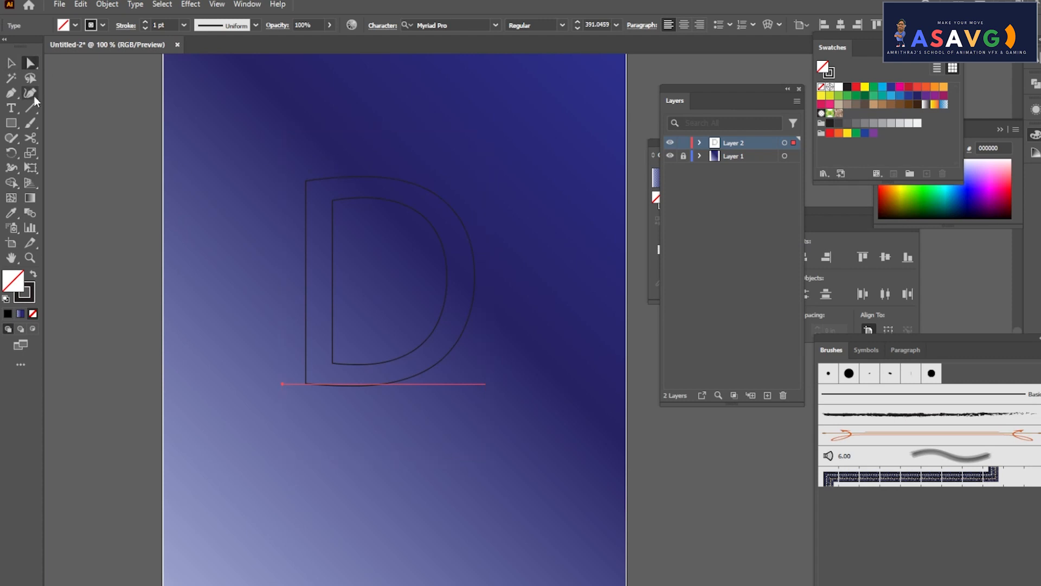
{"action": "left_click", "coordinate": [10, 63]}
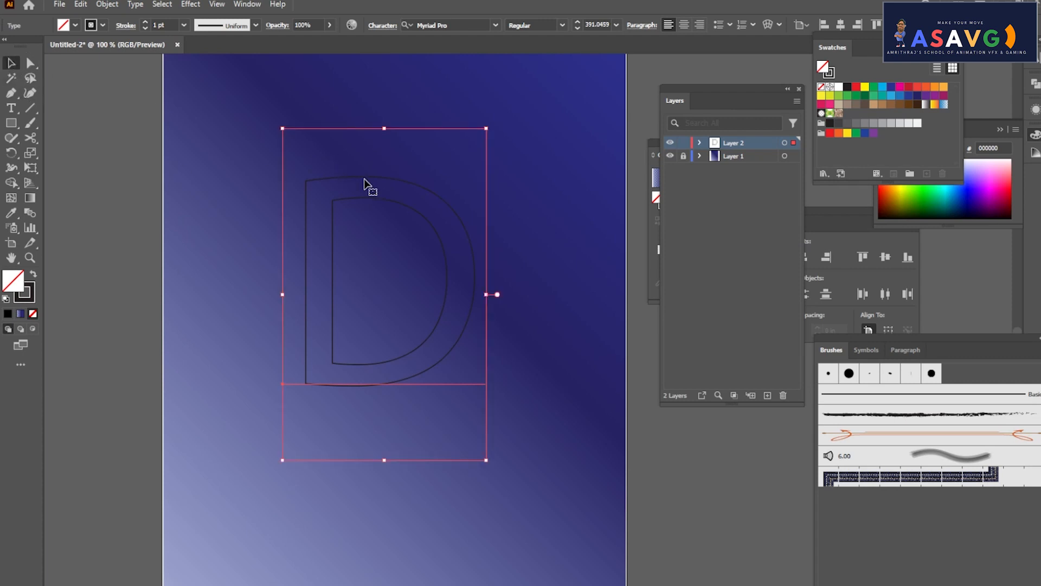
{"action": "right_click", "coordinate": [364, 185]}
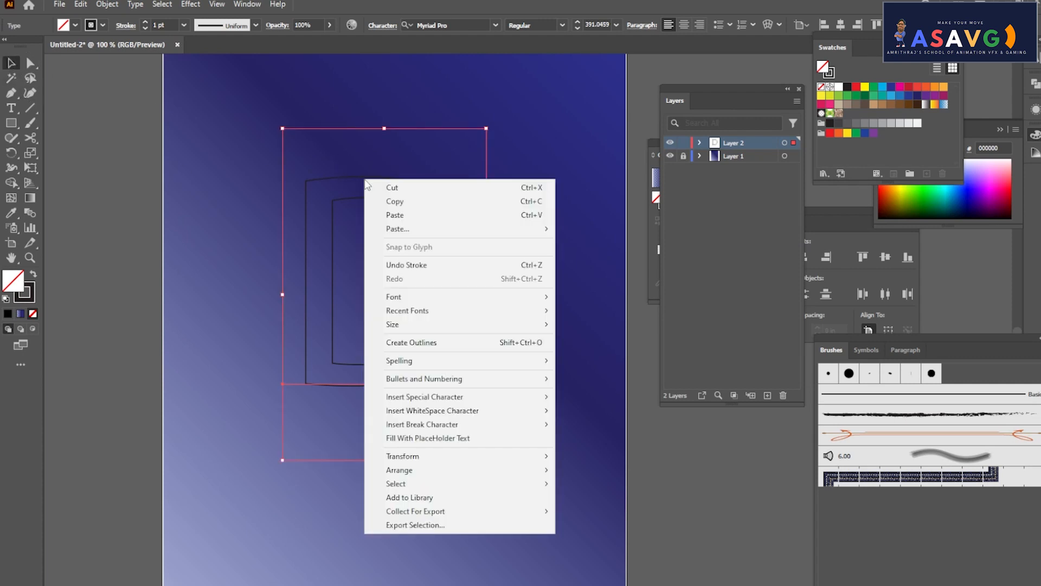
{"action": "left_click", "coordinate": [429, 347]}
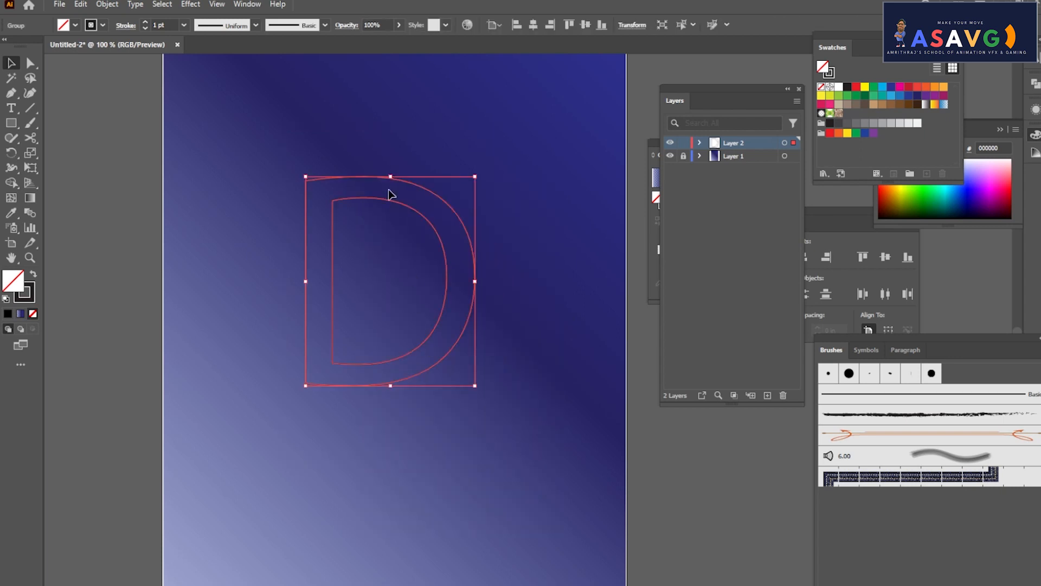
{"action": "left_click", "coordinate": [372, 156]}
Examine the converted letter's paths in outline view and return to preview.
{"action": "key", "text": "ctrl+y"}
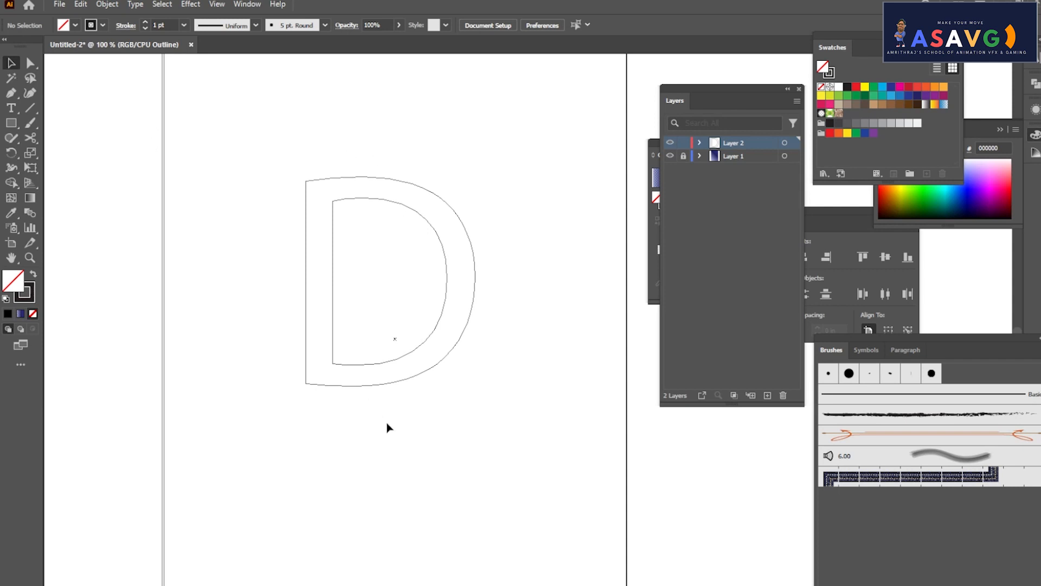
{"action": "left_click", "coordinate": [371, 388]}
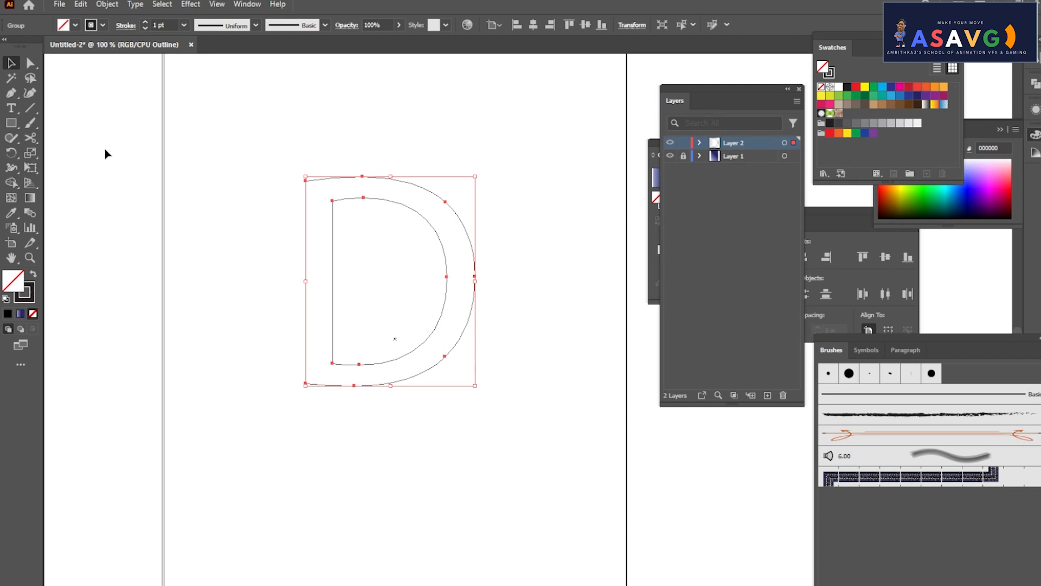
{"action": "key", "text": "ctrl+y"}
{"action": "key", "text": "ctrl+y"}
{"action": "key", "text": "ctrl+y"}
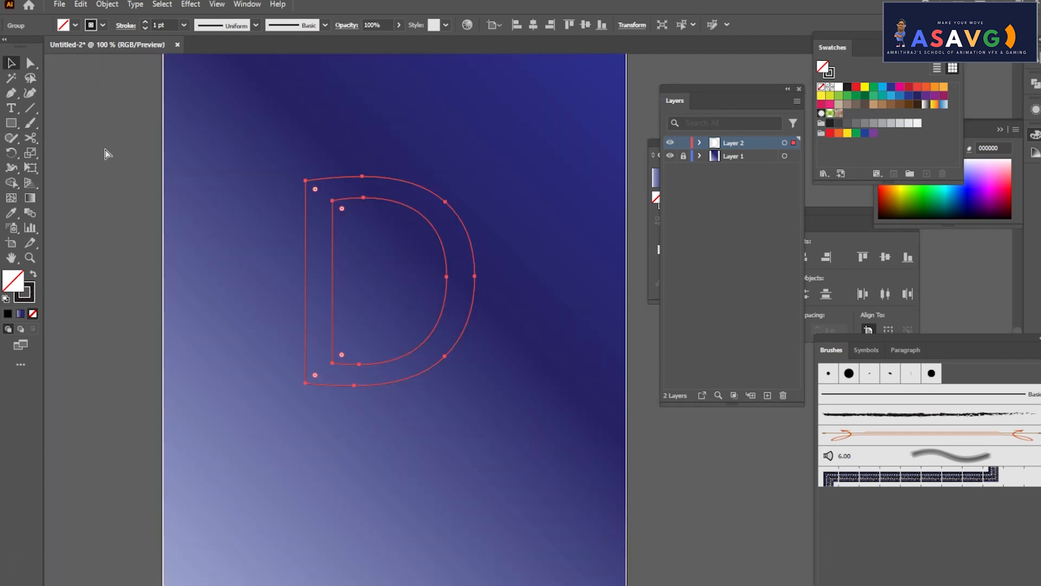
Set the outlined D group's stroke weight to 3 pt.
{"action": "left_click", "coordinate": [169, 25]}
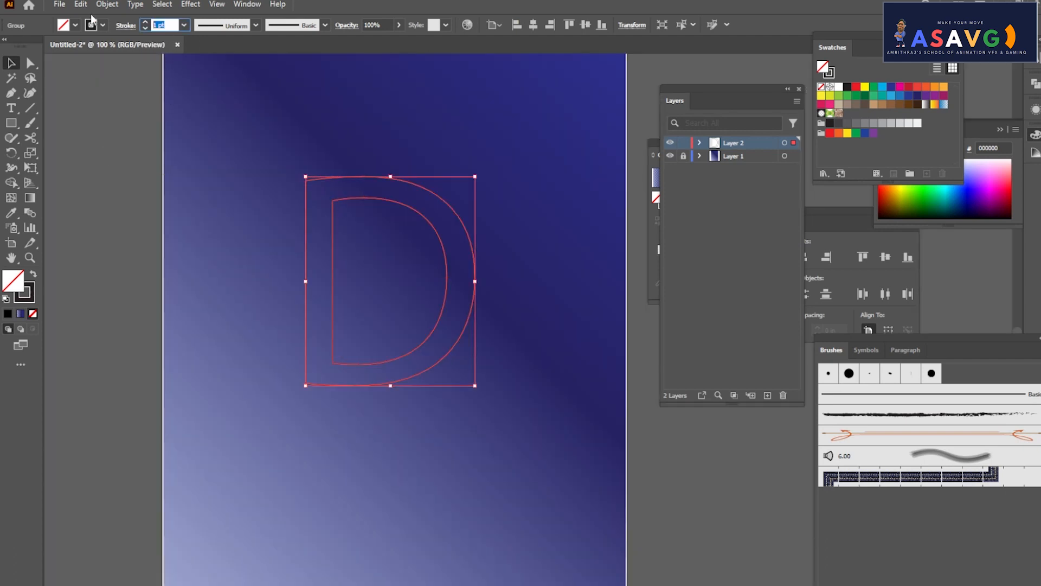
{"action": "type", "text": "3"}
{"action": "key", "text": "Return"}
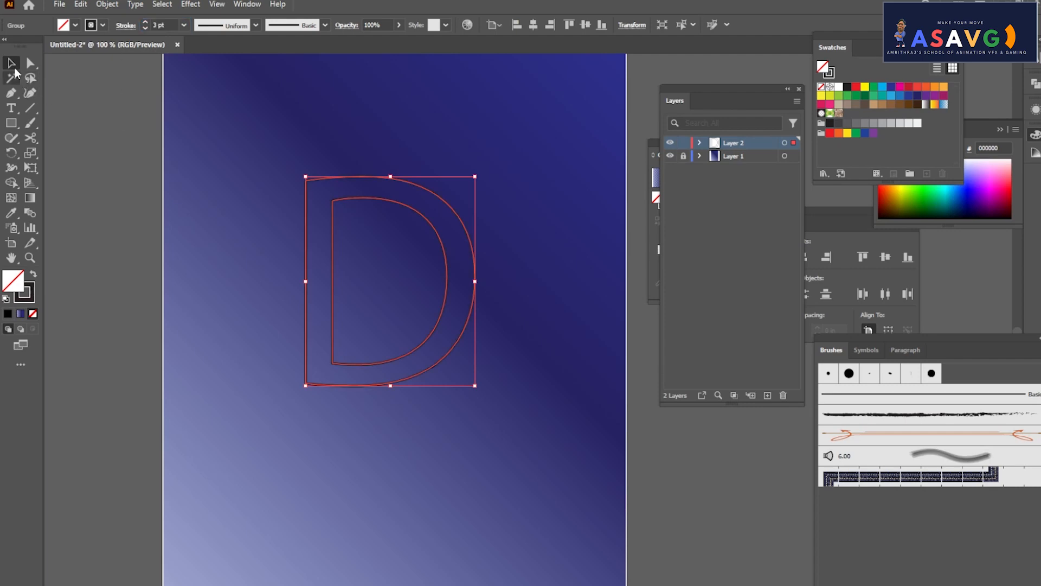
Ungroup the outlined D while in outline view and deselect it.
{"action": "left_click", "coordinate": [152, 164]}
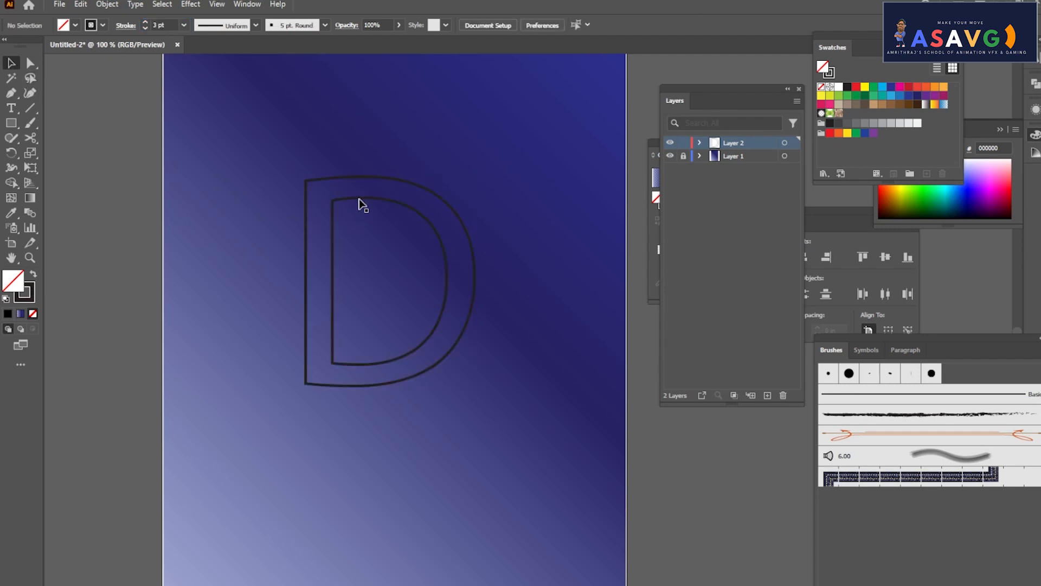
{"action": "left_click", "coordinate": [361, 200]}
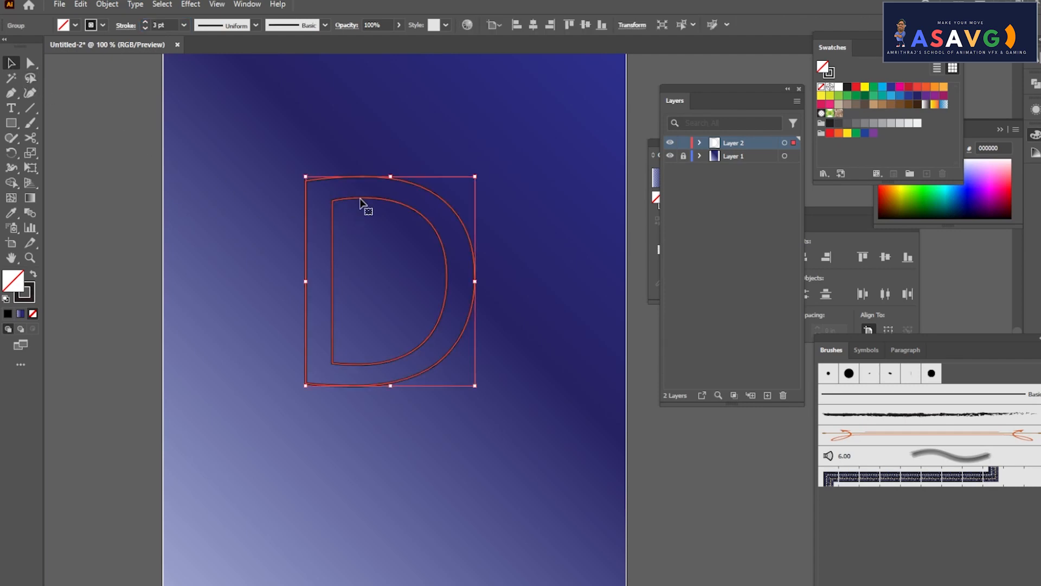
{"action": "key", "text": "ctrl+y"}
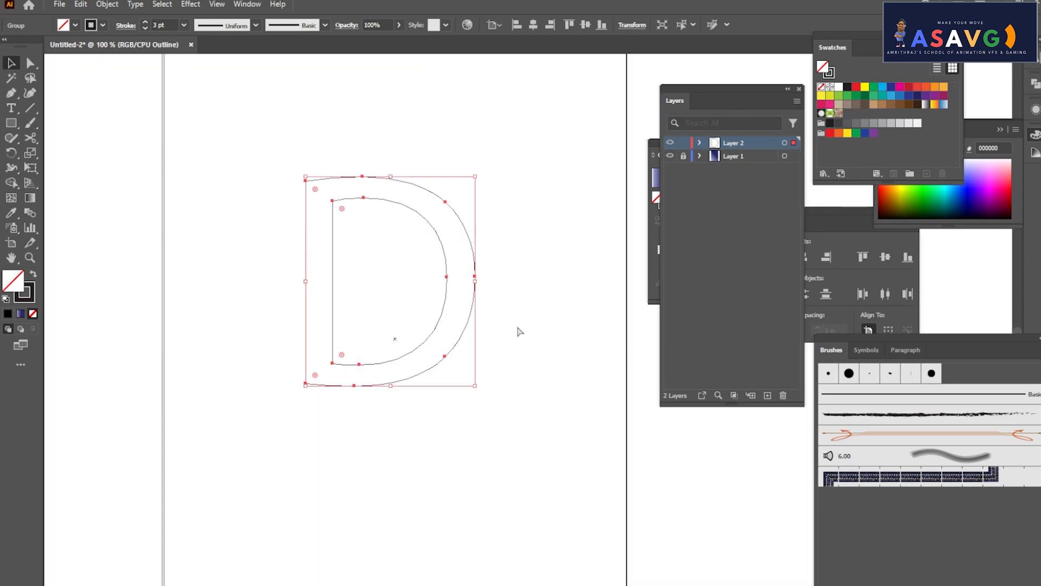
{"action": "key", "text": "ctrl+plus"}
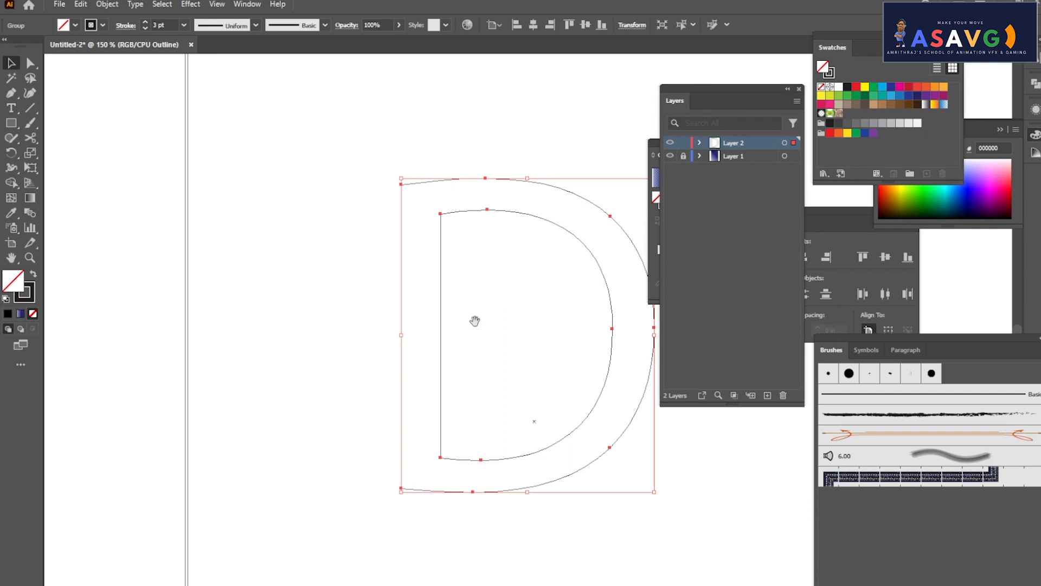
{"action": "left_click_drag", "start_coordinate": [474, 321], "coordinate": [368, 308]}
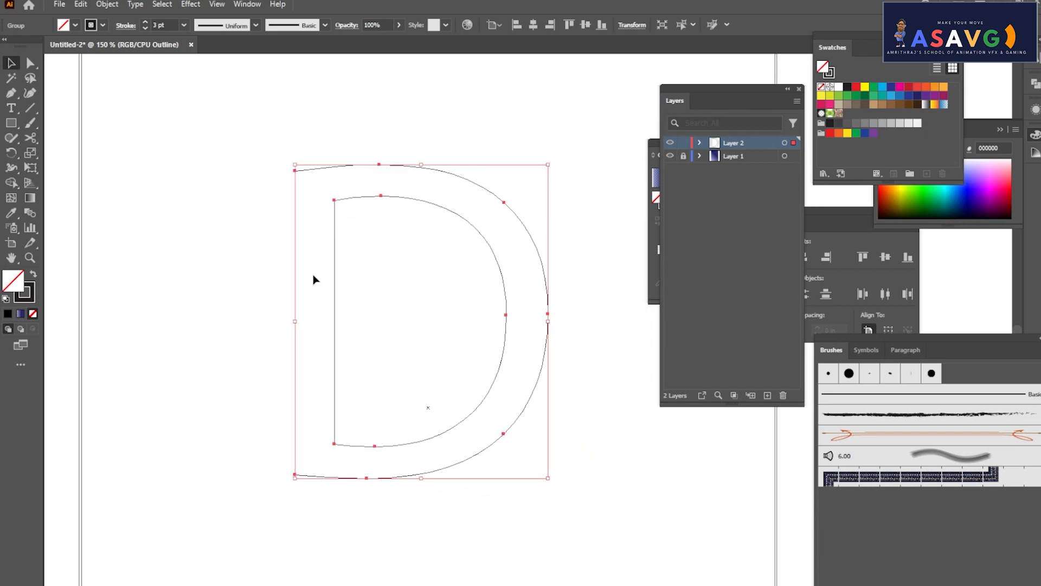
{"action": "left_click_drag", "start_coordinate": [479, 268], "coordinate": [479, 241]}
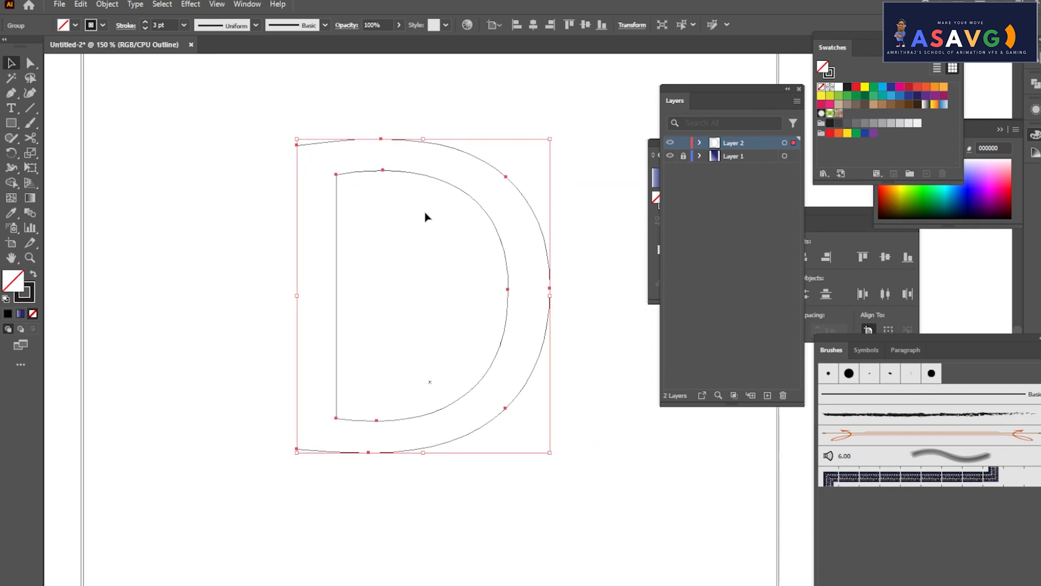
{"action": "right_click", "coordinate": [440, 186]}
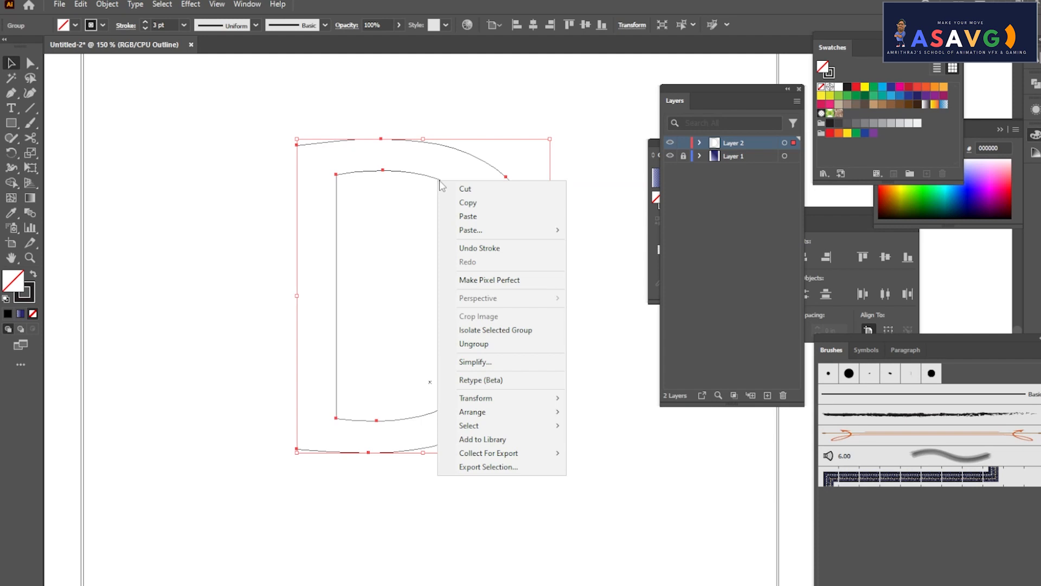
{"action": "left_click", "coordinate": [487, 344]}
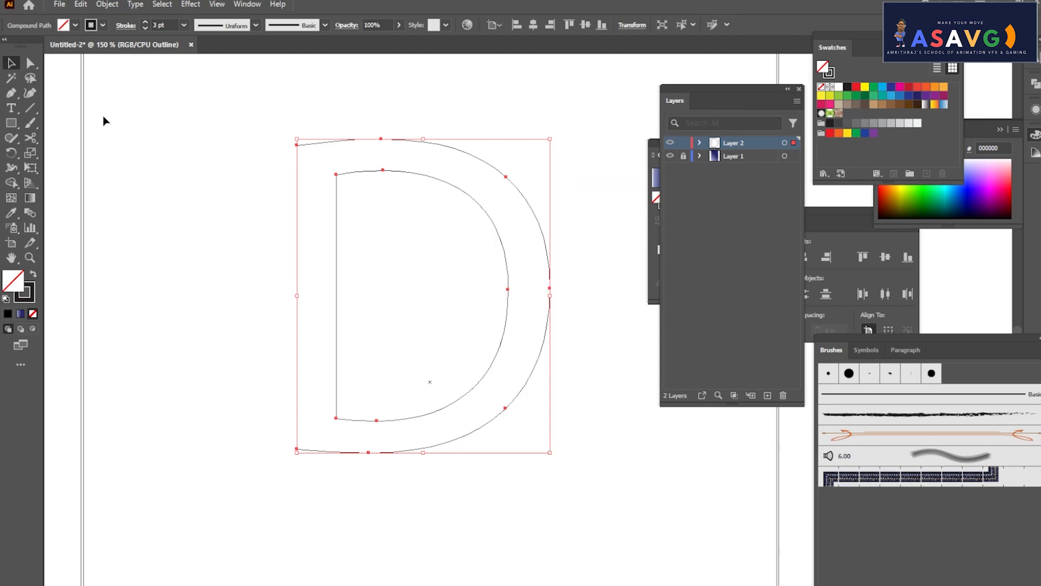
{"action": "left_click", "coordinate": [216, 148]}
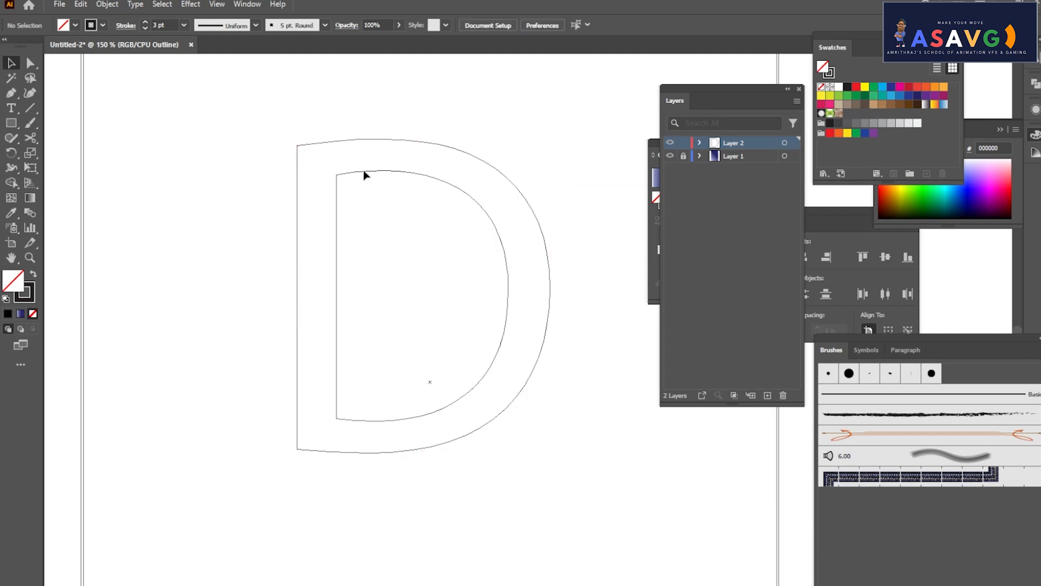
Release the D's compound path into separate outer and inner paths and deselect them.
{"action": "mouse_move", "coordinate": [368, 173]}
{"action": "left_mouse_down"}
{"action": "mouse_move", "coordinate": [396, 200]}
{"action": "mouse_move", "coordinate": [379, 170]}
{"action": "left_mouse_up"}
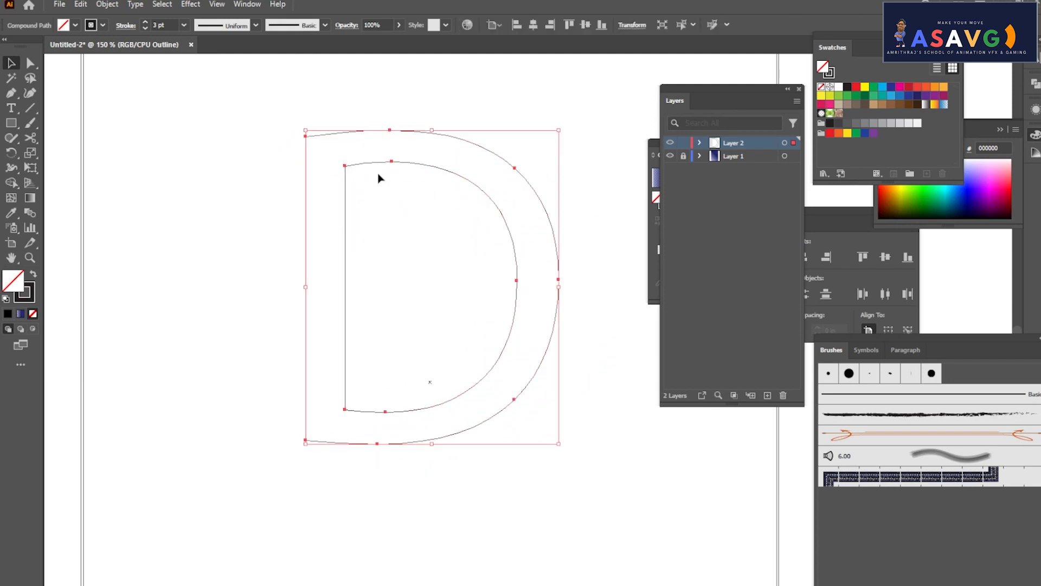
{"action": "right_click", "coordinate": [380, 164]}
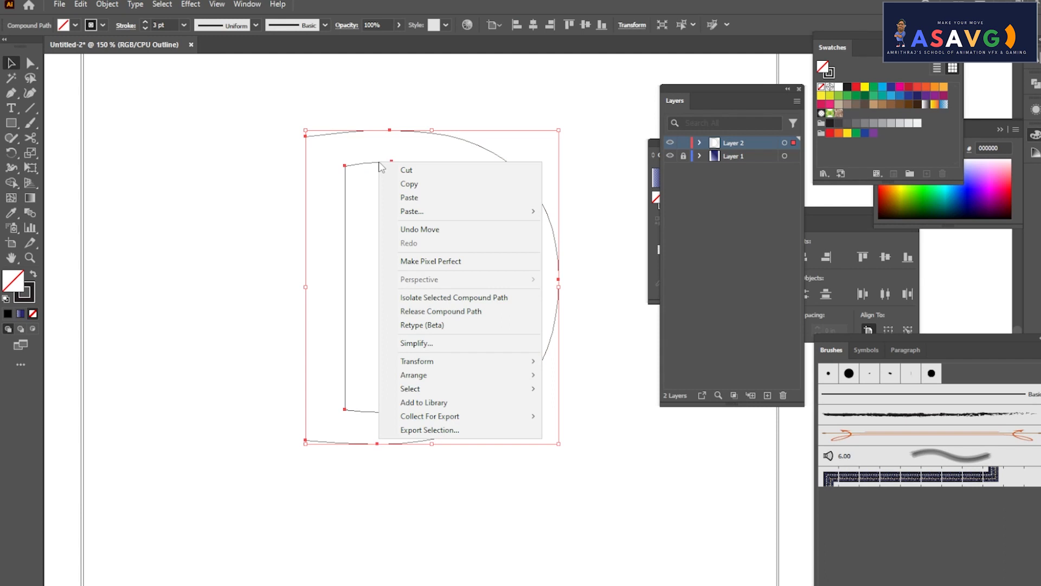
{"action": "left_click", "coordinate": [458, 312]}
{"action": "left_click", "coordinate": [339, 162]}
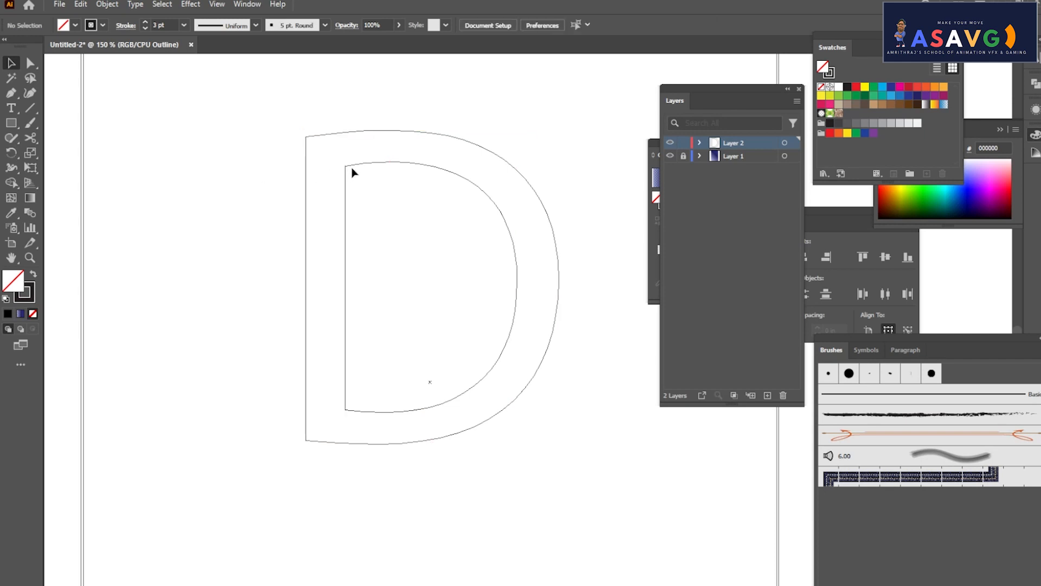
Delete the D's inner counter path and return to preview mode.
{"action": "left_click", "coordinate": [355, 170]}
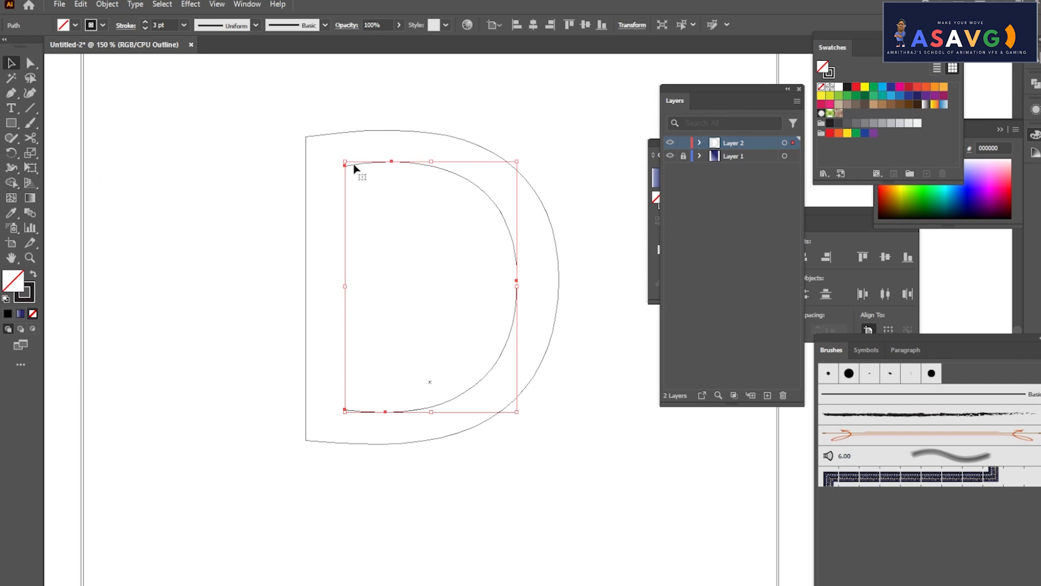
{"action": "key", "text": "Delete"}
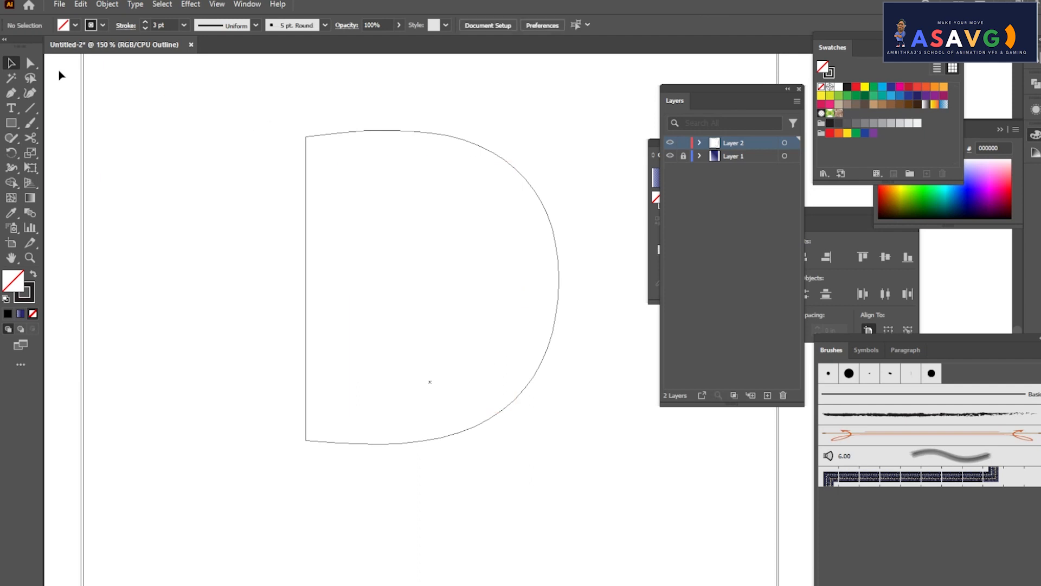
{"action": "key", "text": "ctrl+y"}
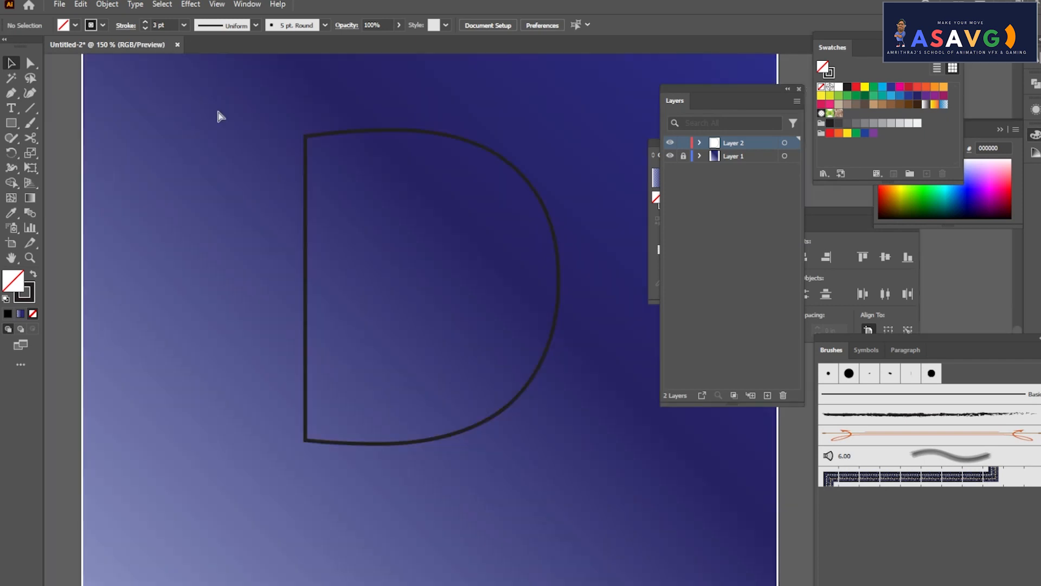
Draw a circle about 0.92 by 0.9 in above and right of the D, fill it with cyan 00AEEF and deselect it.
{"action": "left_click_drag", "start_coordinate": [457, 276], "coordinate": [374, 286]}
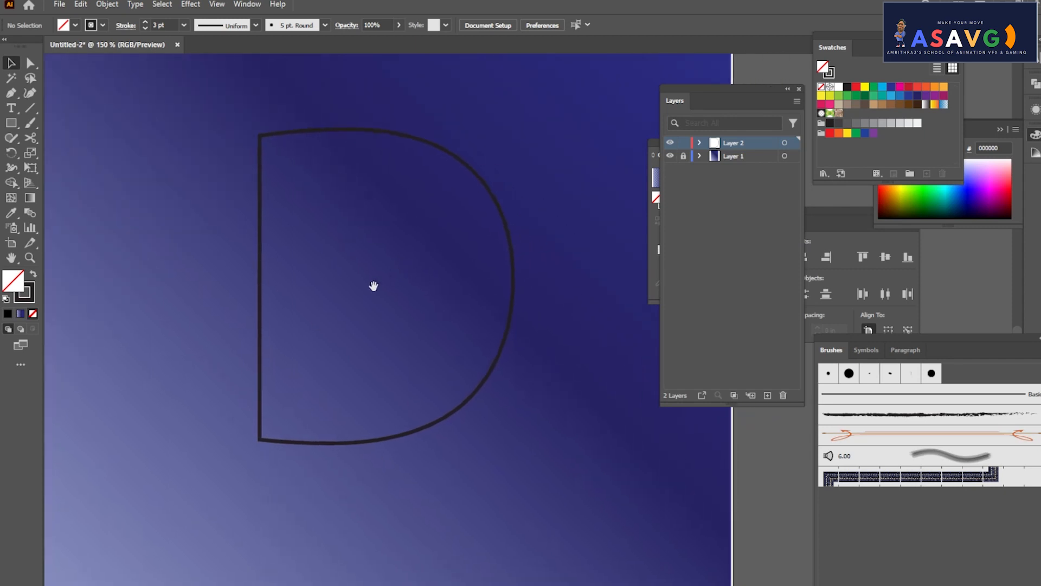
{"action": "left_click", "coordinate": [261, 441]}
{"action": "left_click_drag", "start_coordinate": [356, 239], "coordinate": [58, 198]}
{"action": "key", "text": "ctrl+minus"}
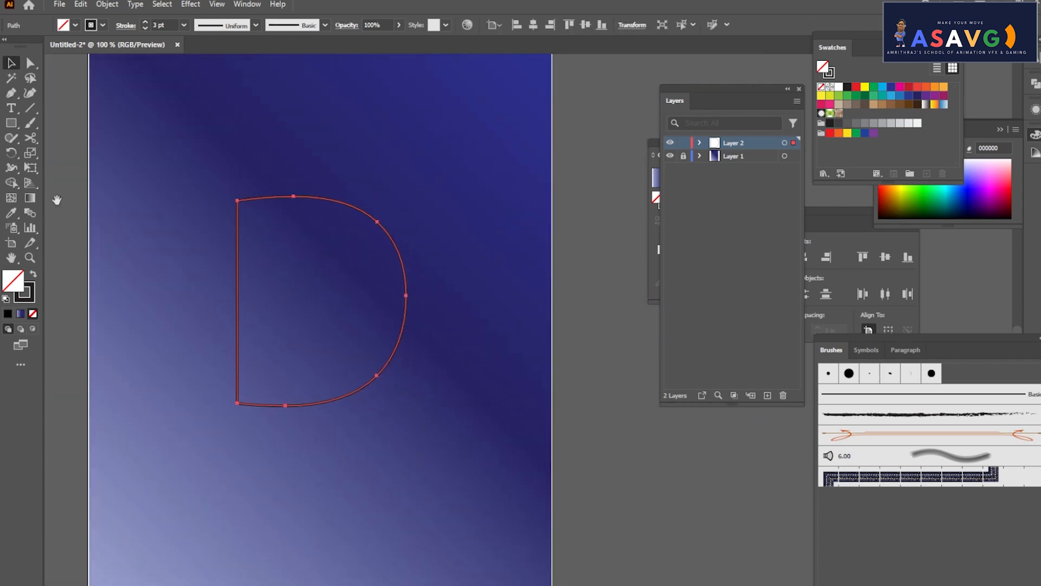
{"action": "left_click", "coordinate": [17, 123]}
{"action": "left_click", "coordinate": [64, 153]}
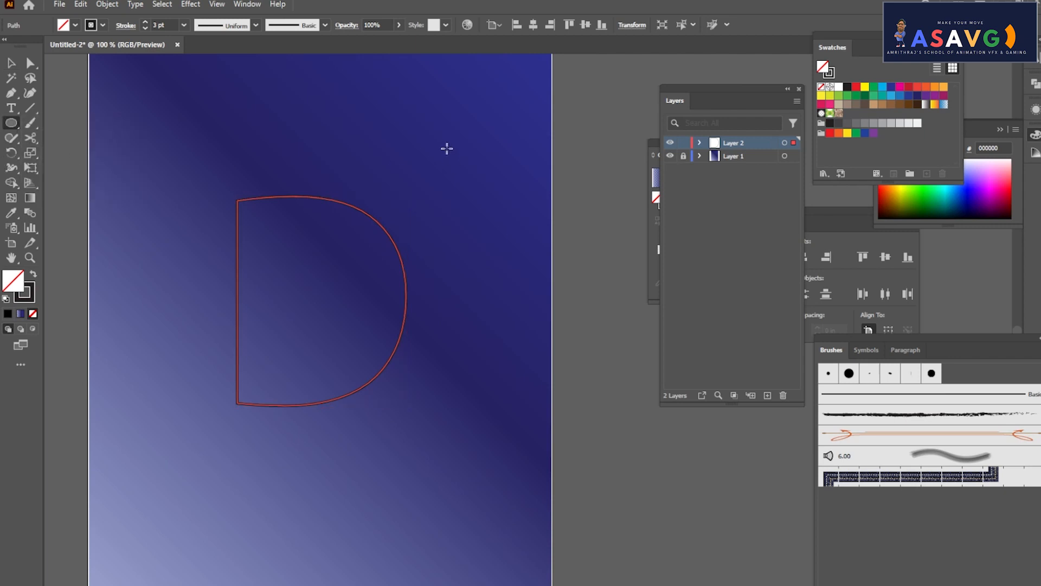
{"action": "left_click_drag", "start_coordinate": [444, 145], "coordinate": [497, 195]}
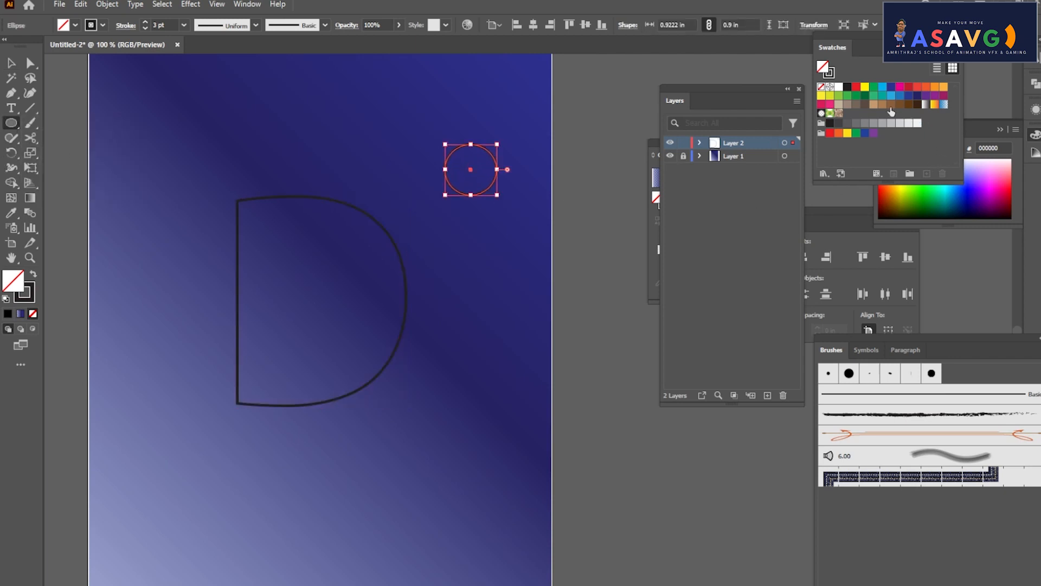
{"action": "left_click", "coordinate": [883, 88]}
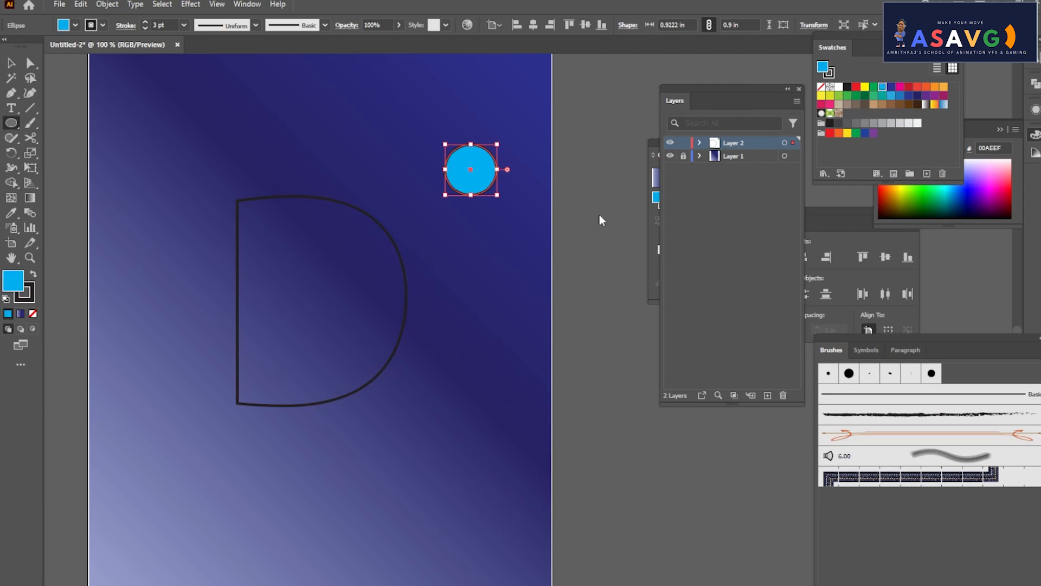
{"action": "left_click", "coordinate": [11, 62]}
{"action": "left_click", "coordinate": [500, 234]}
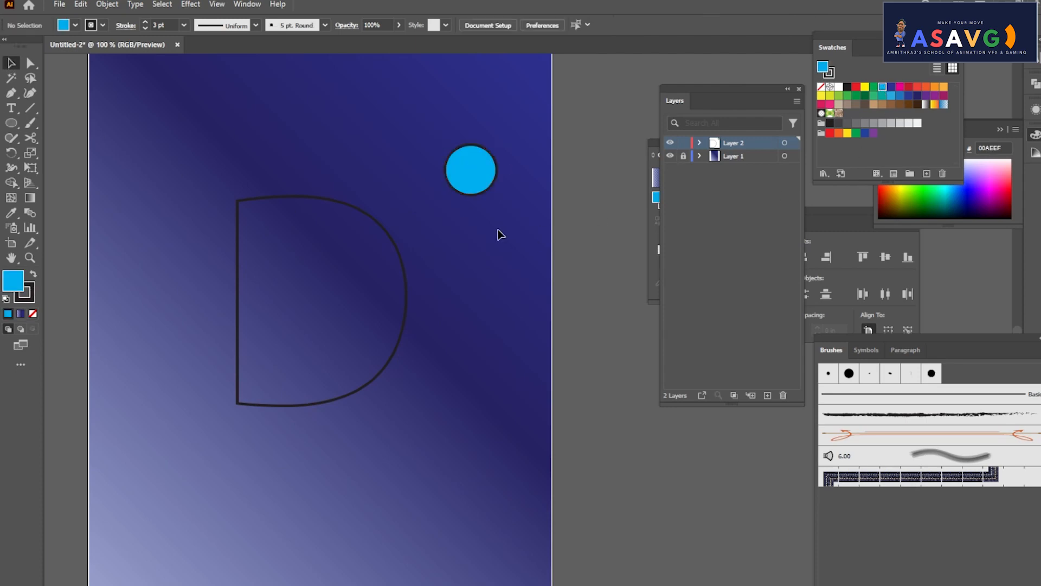
Remove the stroke from the small cyan circle.
{"action": "left_click", "coordinate": [473, 187]}
{"action": "left_click", "coordinate": [103, 26]}
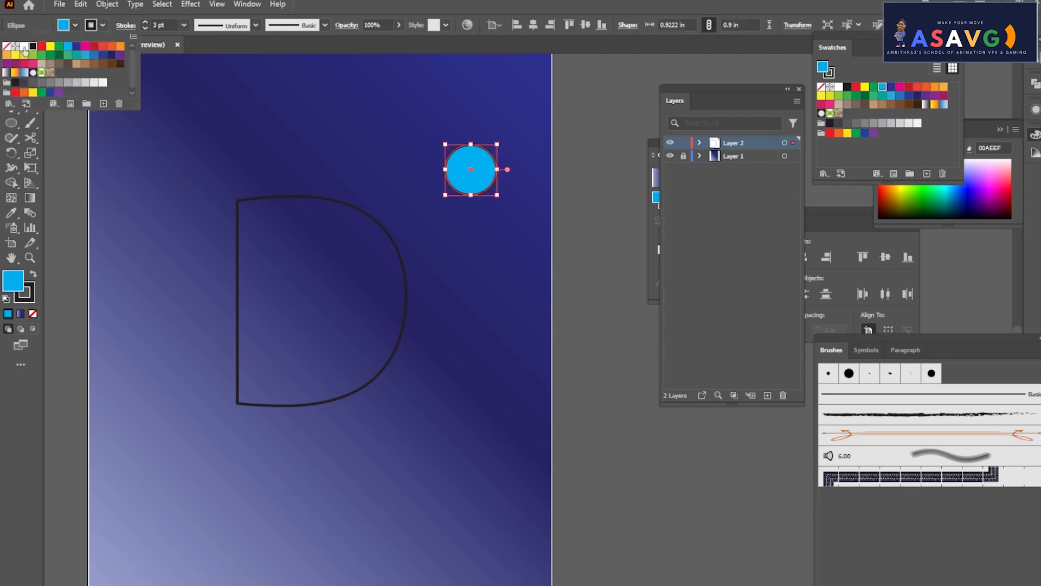
{"action": "left_click", "coordinate": [9, 53]}
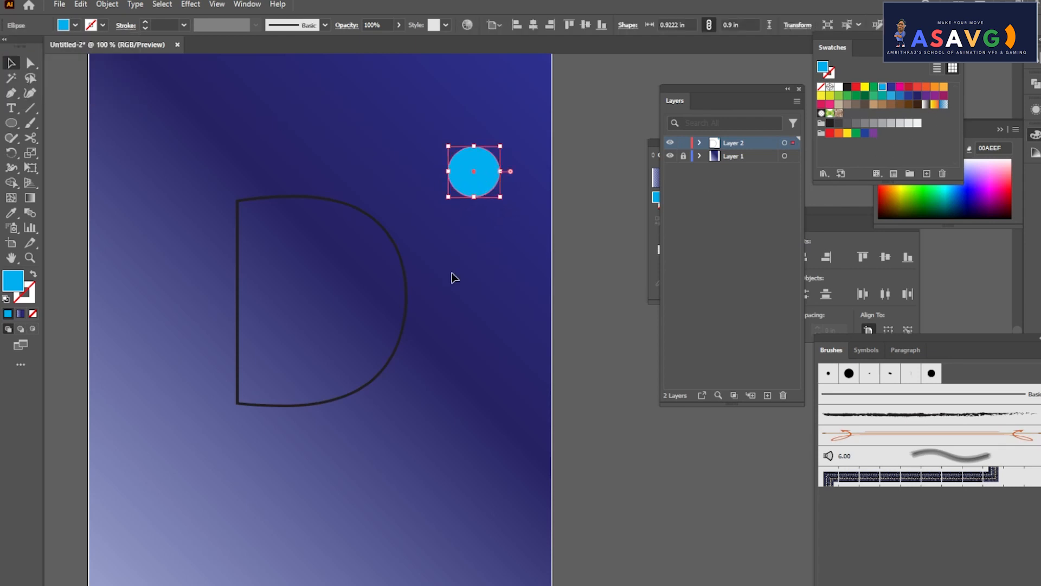
Apply the blue linear gradient to the small circle and shift its middle dark stop toward the end.
{"action": "left_click", "coordinate": [30, 198]}
{"action": "left_click", "coordinate": [460, 161]}
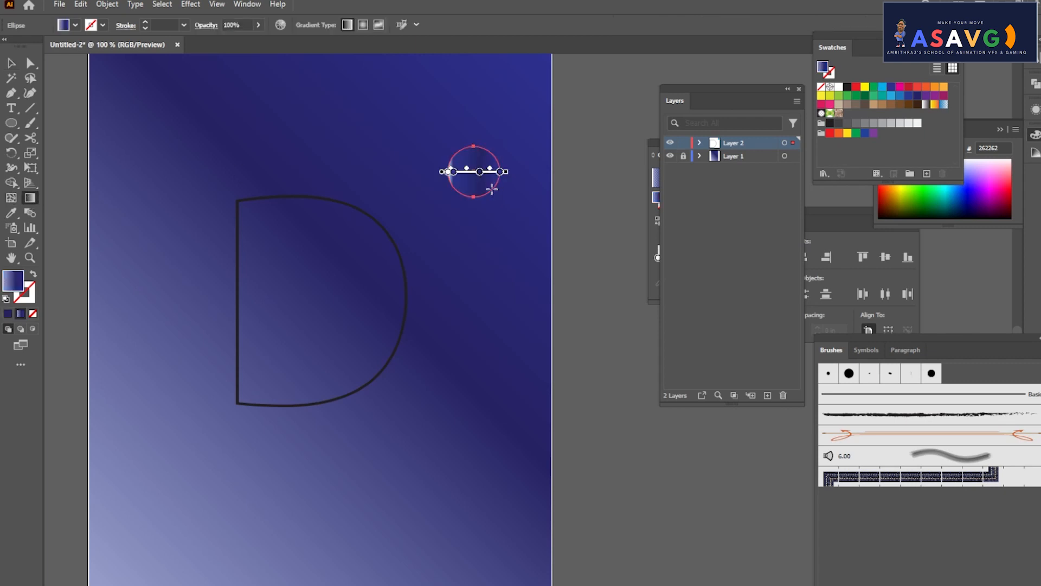
{"action": "left_click_drag", "start_coordinate": [479, 173], "coordinate": [494, 173]}
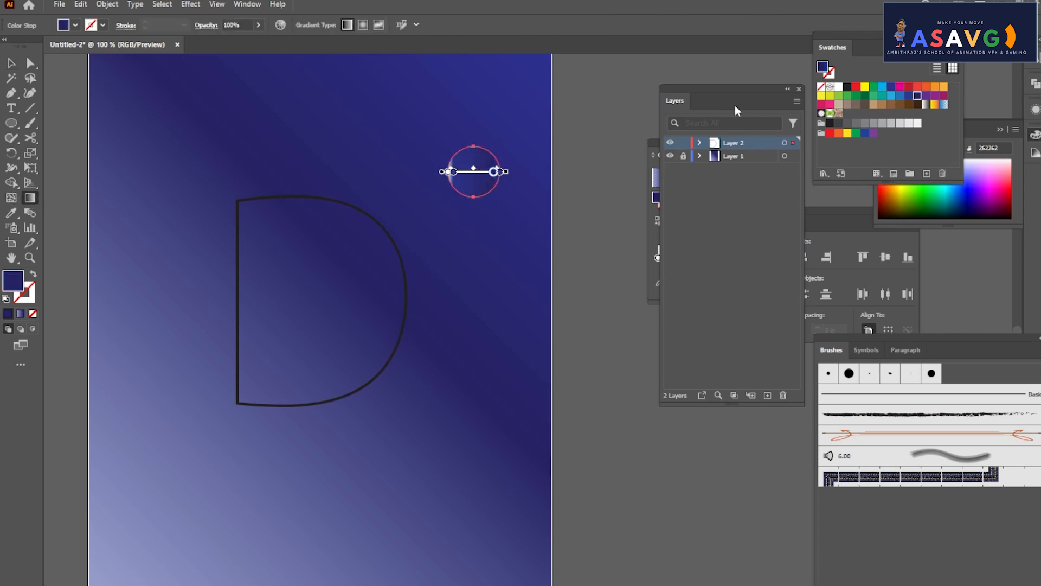
Shift the circle gradient's second stop toward the dark end and delete the white stop at 0%.
{"action": "left_click_drag", "start_coordinate": [737, 110], "coordinate": [859, 324]}
{"action": "left_click_drag", "start_coordinate": [671, 258], "coordinate": [734, 259]}
{"action": "left_click", "coordinate": [773, 258]}
{"action": "key", "text": "ctrl+z"}
{"action": "left_click", "coordinate": [658, 258]}
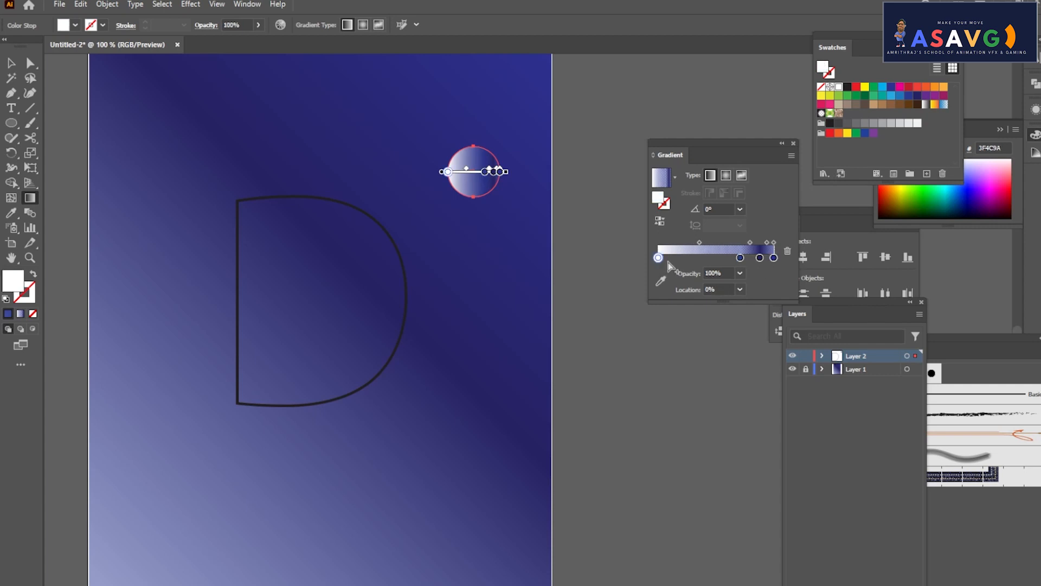
{"action": "left_click", "coordinate": [788, 251]}
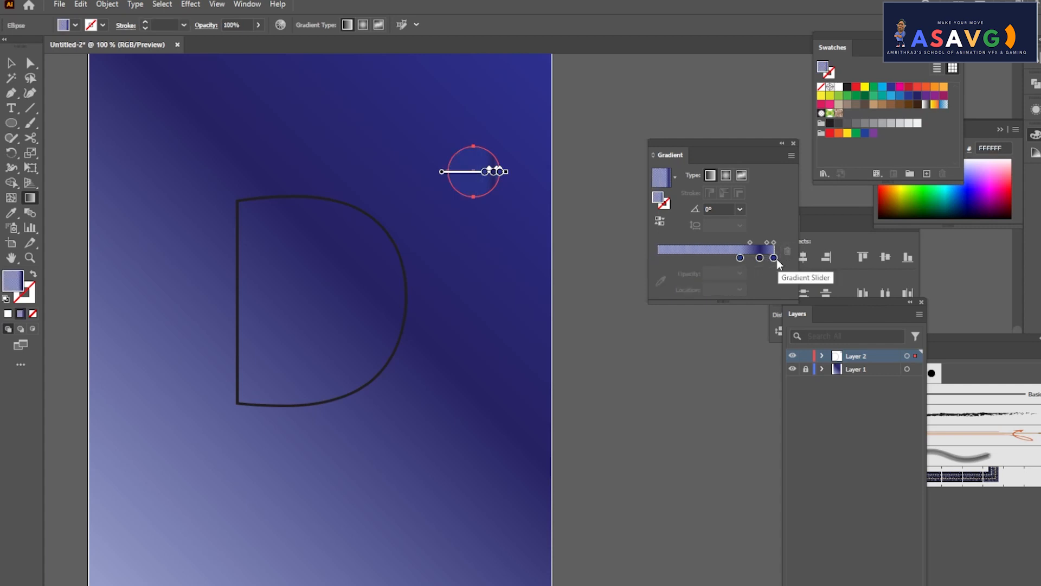
Add a blue 2E3192 stop at 3.9683% and a white stop at 39.7424% to the circle's gradient.
{"action": "left_click", "coordinate": [662, 258]}
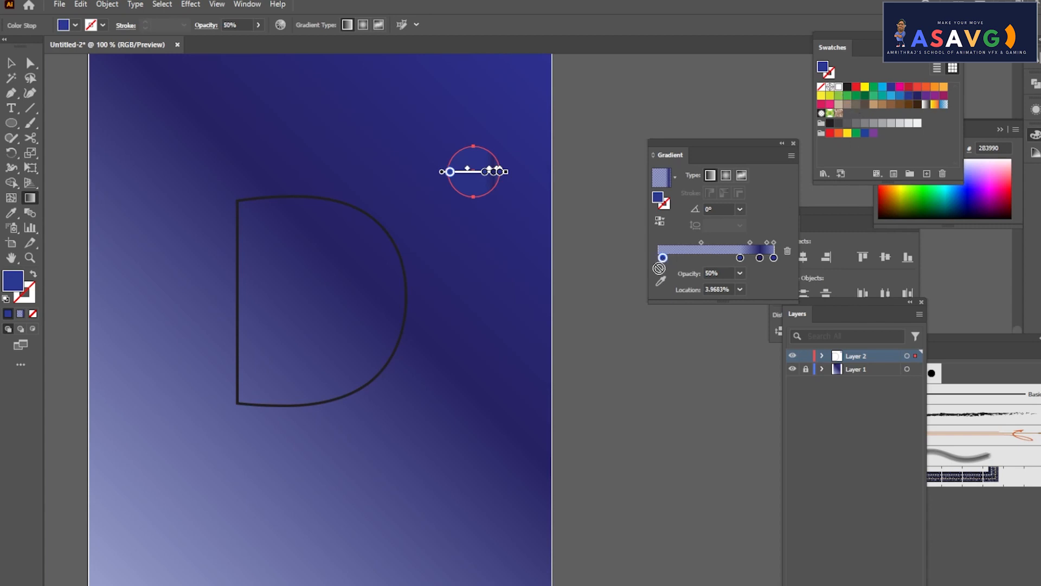
{"action": "left_click_drag", "start_coordinate": [665, 260], "coordinate": [664, 260]}
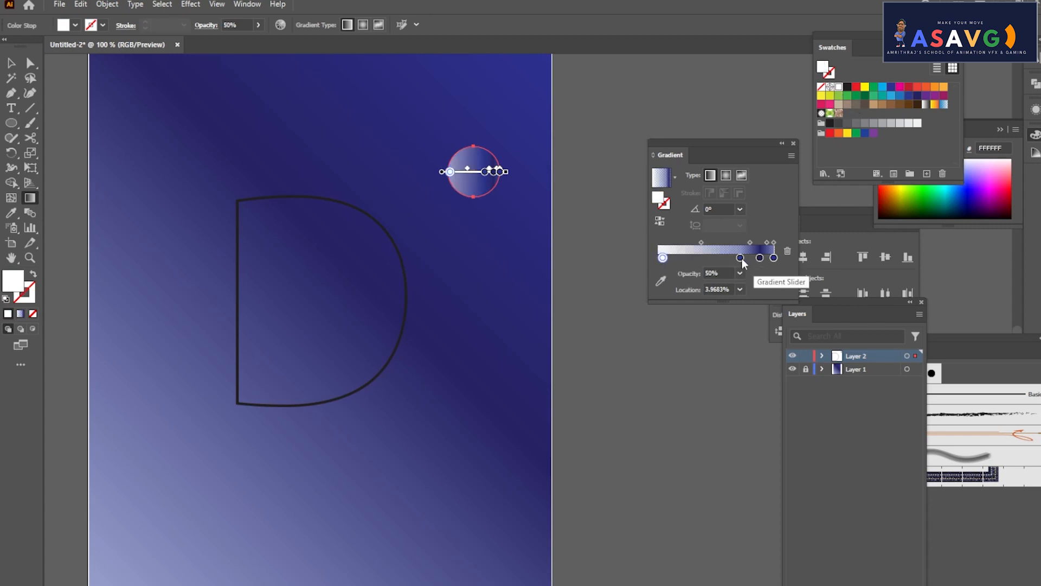
{"action": "mouse_move", "coordinate": [740, 259]}
{"action": "left_mouse_down"}
{"action": "mouse_move", "coordinate": [703, 258]}
{"action": "mouse_move", "coordinate": [736, 259]}
{"action": "left_mouse_up"}
{"action": "left_click_drag", "start_coordinate": [838, 88], "coordinate": [705, 259]}
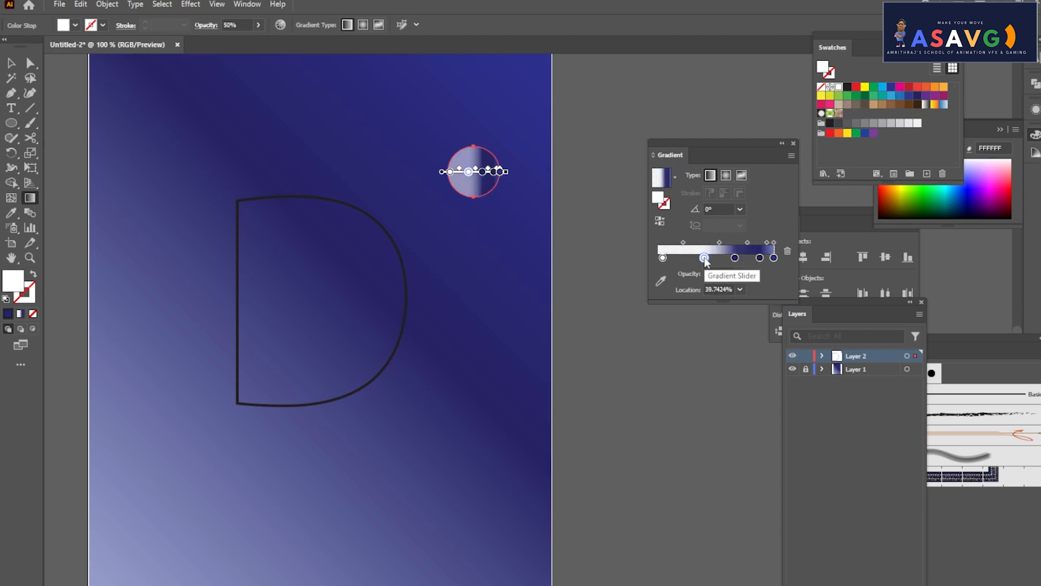
{"action": "left_click", "coordinate": [662, 258]}
{"action": "left_click_drag", "start_coordinate": [890, 88], "coordinate": [662, 259]}
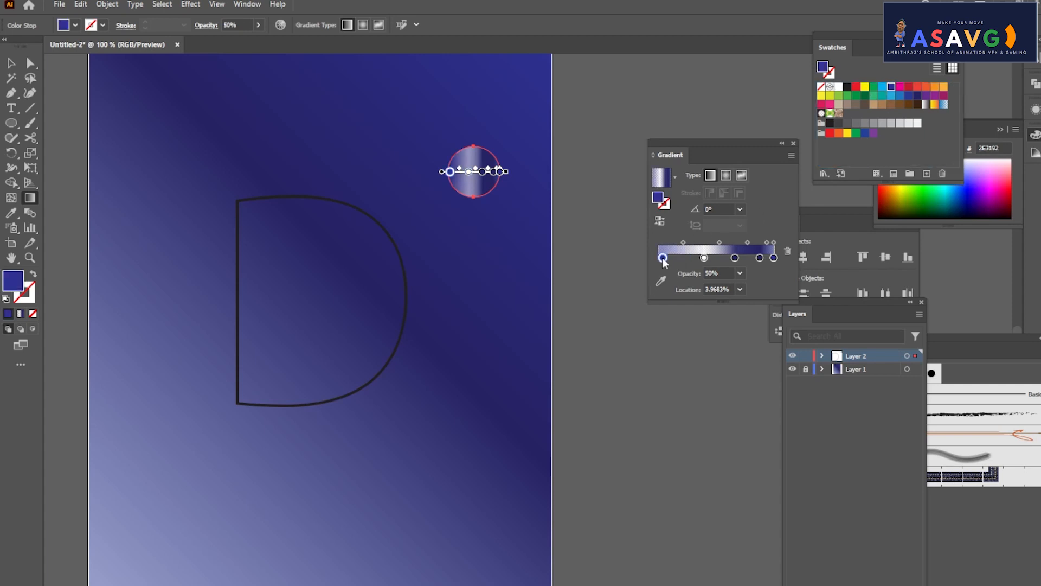
Delete the circle gradient's three remaining dark stops beyond the white one and move the white stop to 100%.
{"action": "left_click", "coordinate": [734, 259]}
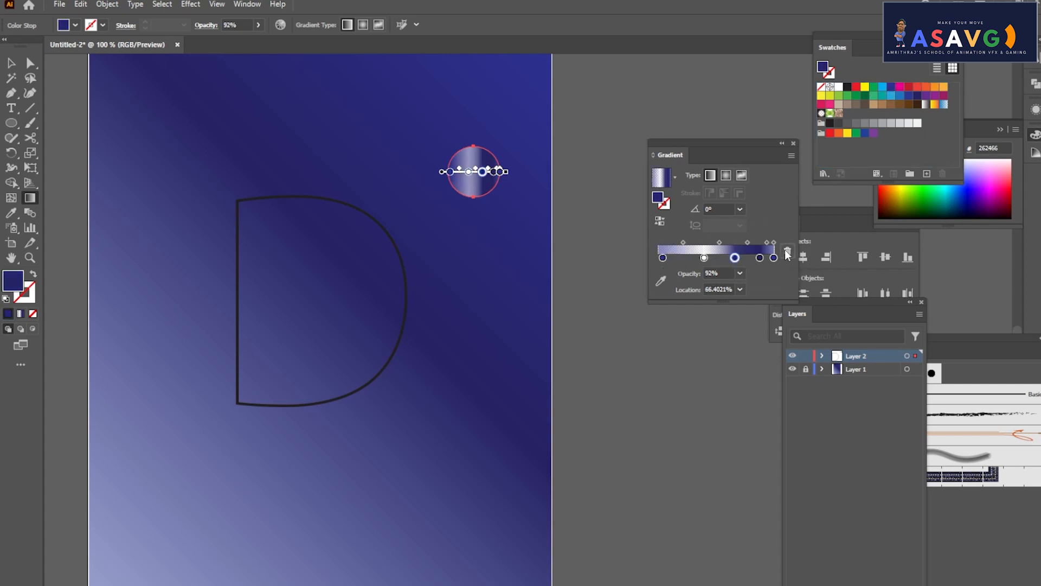
{"action": "left_click", "coordinate": [786, 250]}
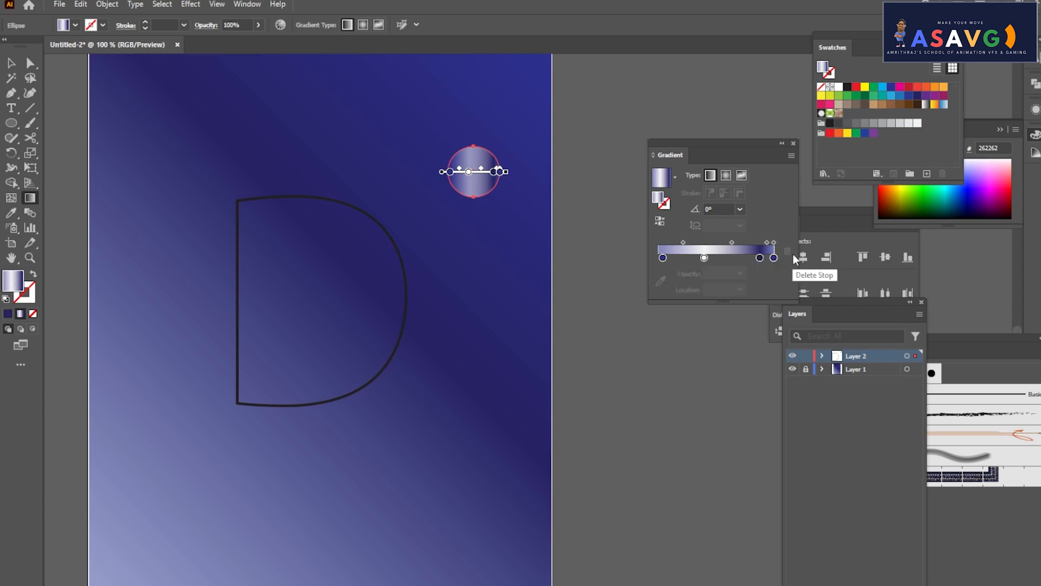
{"action": "left_click", "coordinate": [760, 258]}
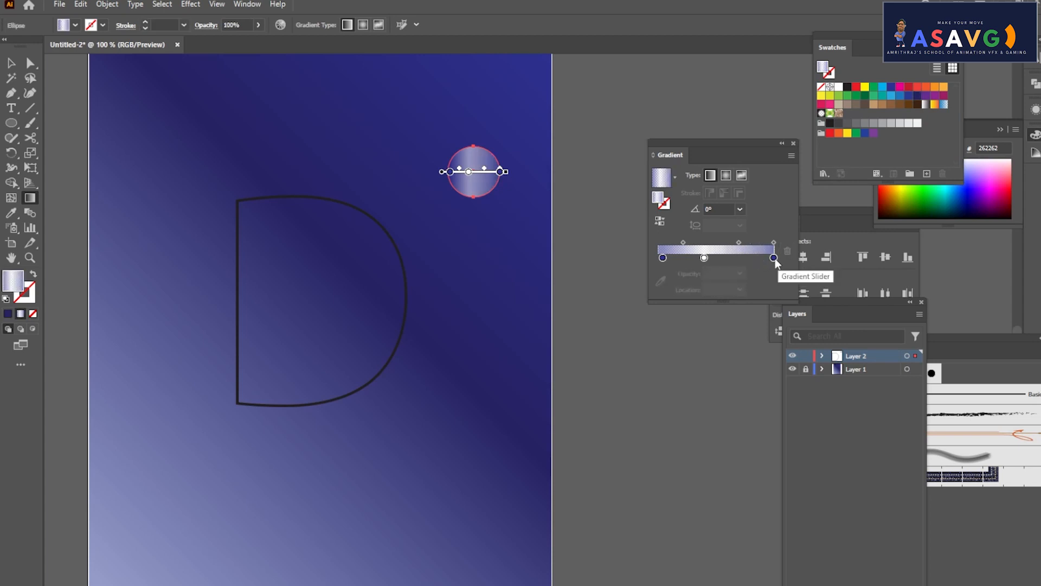
{"action": "left_click", "coordinate": [788, 252]}
{"action": "left_click_drag", "start_coordinate": [704, 258], "coordinate": [775, 258]}
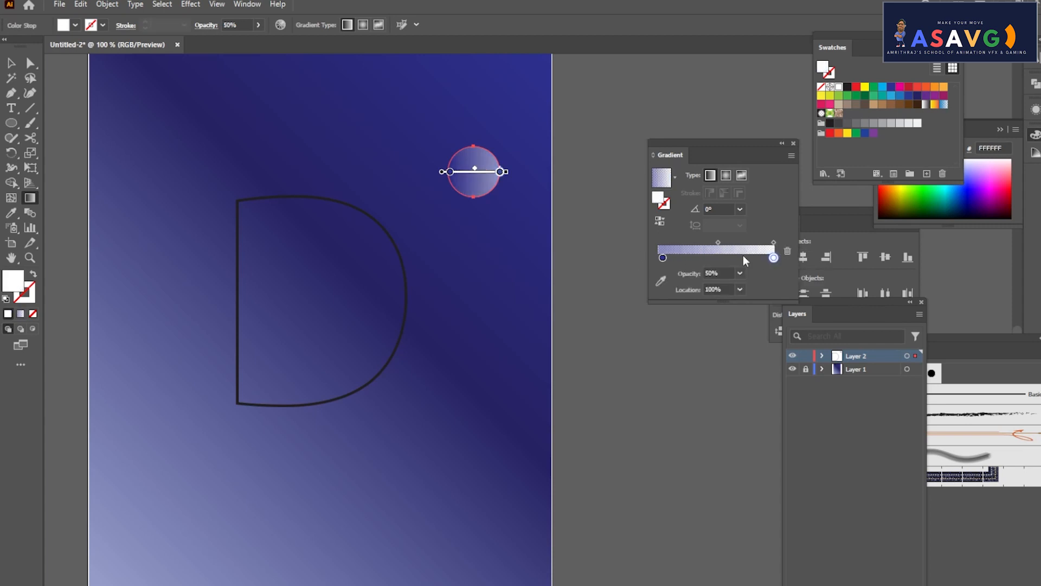
Set the circle gradient's white and blue stops to 100% opacity and place the blue stop at 0%.
{"action": "left_click", "coordinate": [739, 274]}
{"action": "left_click", "coordinate": [754, 426]}
{"action": "left_click_drag", "start_coordinate": [662, 258], "coordinate": [657, 259]}
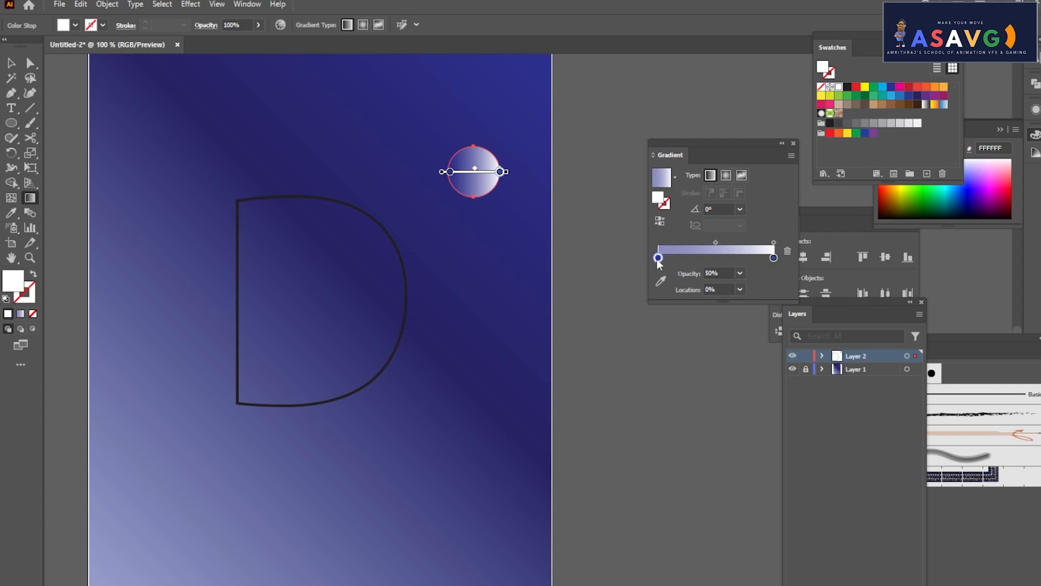
{"action": "left_click", "coordinate": [740, 274]}
{"action": "left_click", "coordinate": [757, 424]}
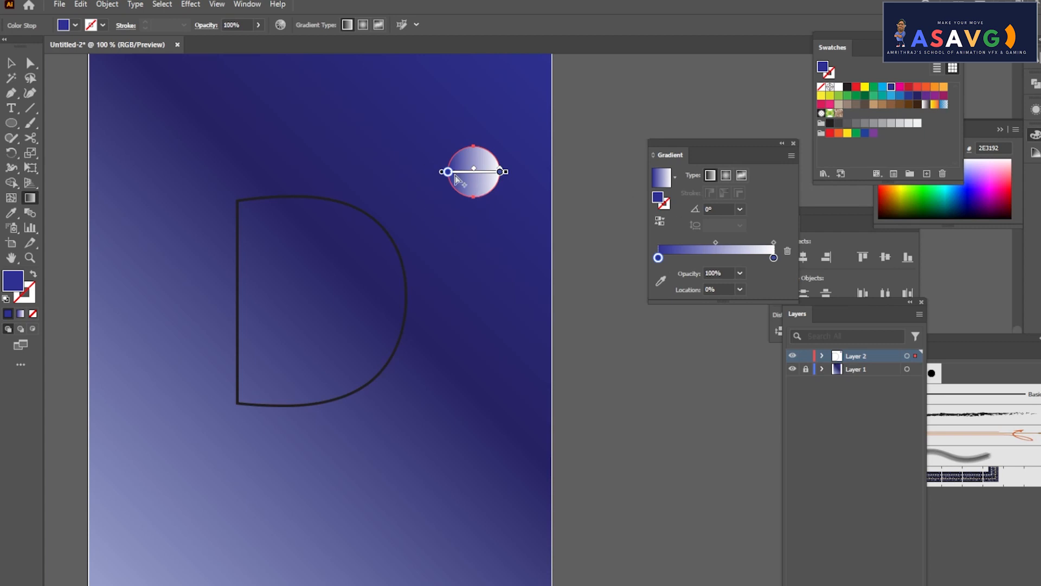
Replace the circle gradient's blue start color with pink EE2A7B and deselect the circle.
{"action": "mouse_move", "coordinate": [449, 172]}
{"action": "left_mouse_down"}
{"action": "mouse_move", "coordinate": [477, 173]}
{"action": "mouse_move", "coordinate": [464, 180]}
{"action": "left_mouse_up"}
{"action": "left_click_drag", "start_coordinate": [696, 258], "coordinate": [657, 259]}
{"action": "key", "text": "ctrl+z"}
{"action": "left_click_drag", "start_coordinate": [829, 105], "coordinate": [658, 258]}
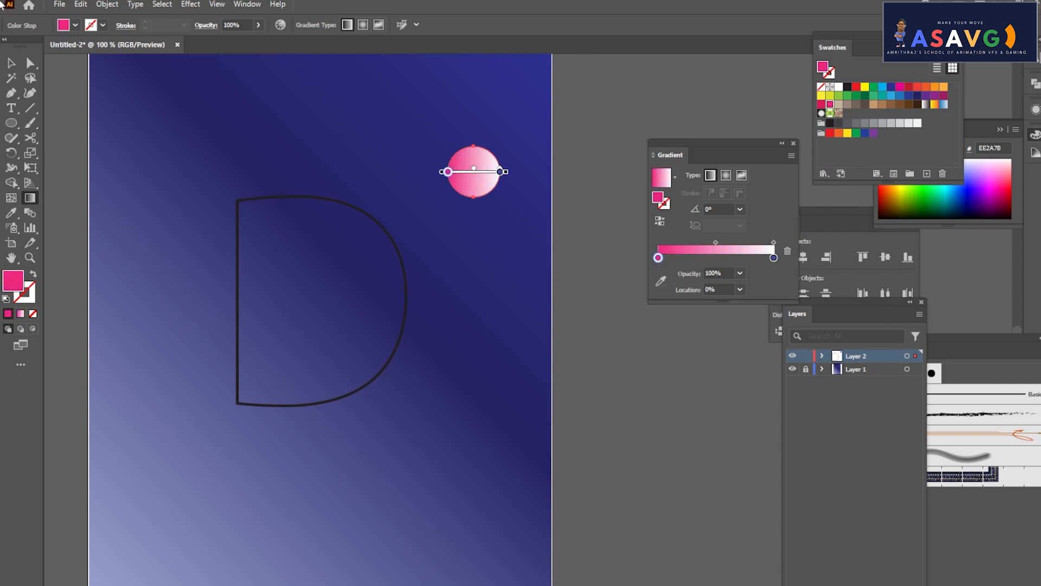
{"action": "left_click", "coordinate": [10, 63]}
{"action": "left_click", "coordinate": [523, 111]}
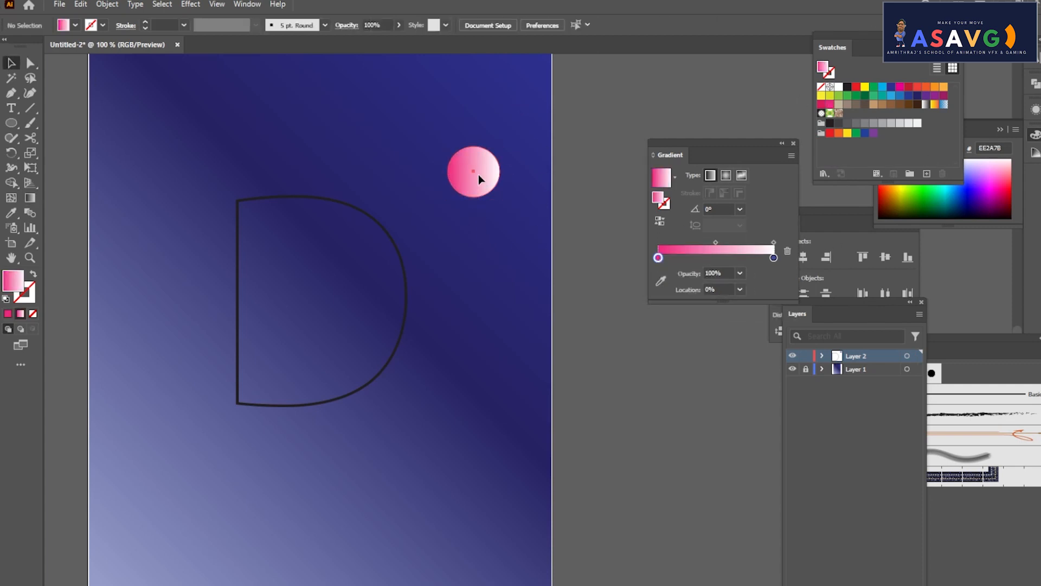
Duplicate the pink gradient circle so one copy sits above the other, beside the letter D.
{"action": "left_click_drag", "start_coordinate": [496, 139], "coordinate": [500, 321]}
{"action": "left_click", "coordinate": [515, 192]}
{"action": "left_click", "coordinate": [498, 144]}
Make a blend between the two pink gradient circles.
{"action": "left_click_drag", "start_coordinate": [445, 90], "coordinate": [531, 358]}
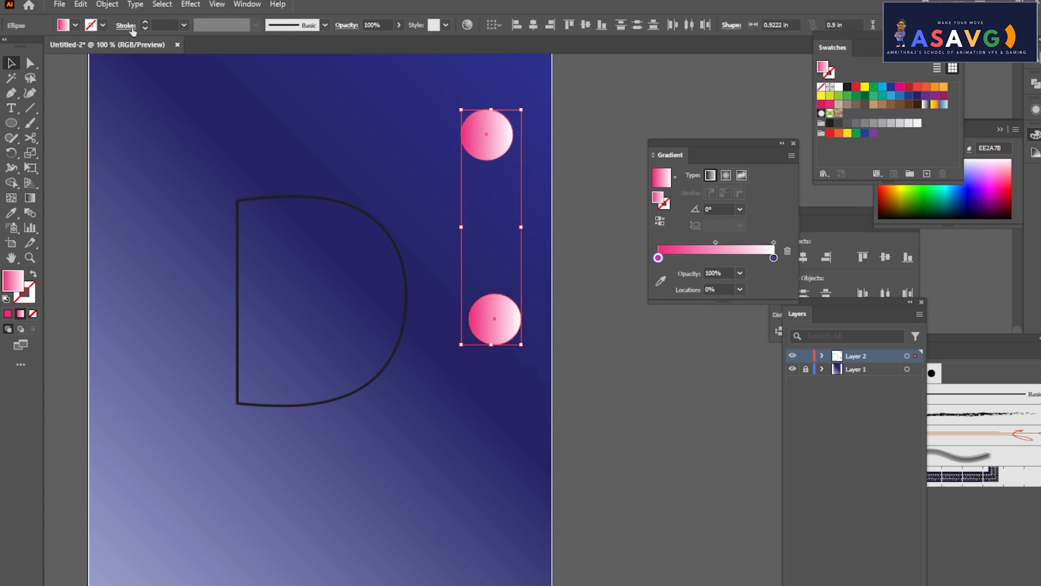
{"action": "left_click", "coordinate": [107, 4]}
{"action": "mouse_move", "coordinate": [165, 347]}
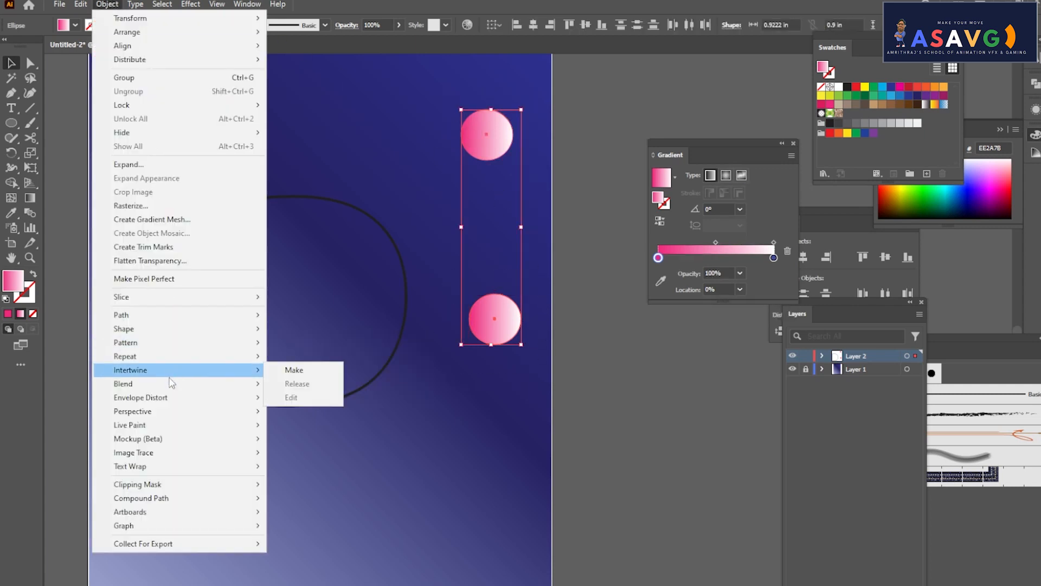
{"action": "mouse_move", "coordinate": [208, 385]}
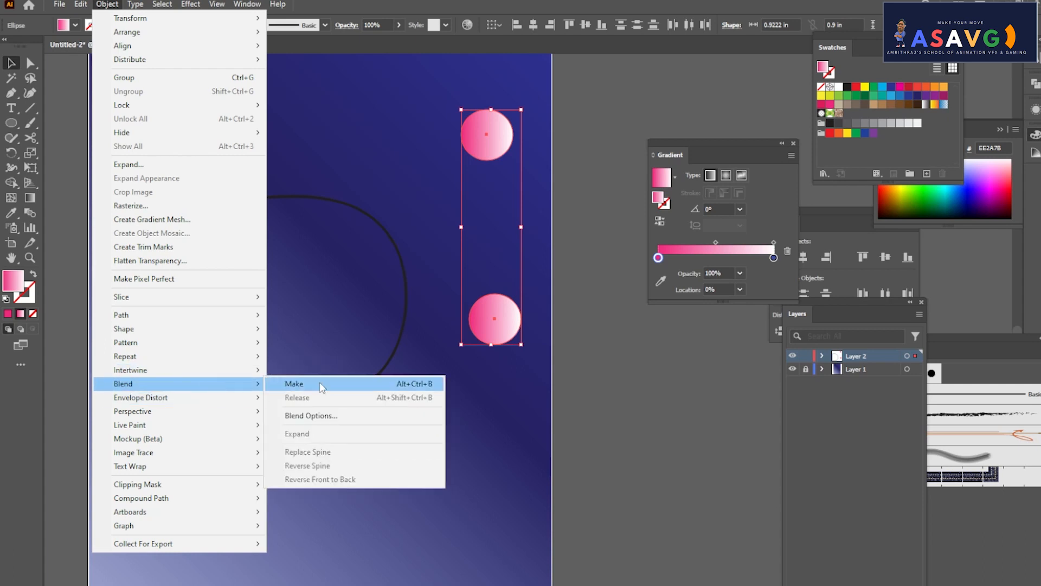
{"action": "left_click", "coordinate": [325, 385]}
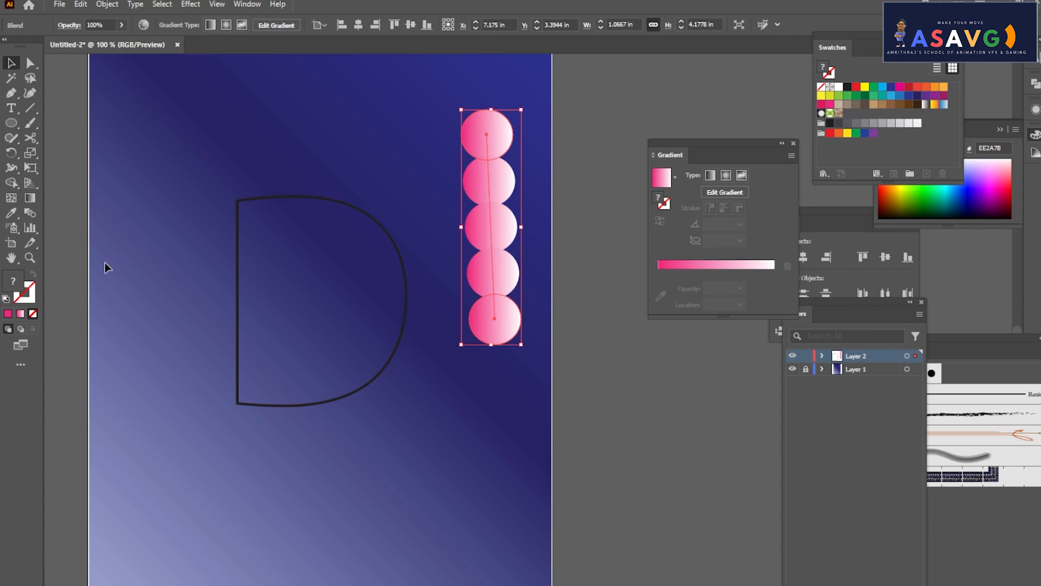
Open the blend options for the circles and set the orientation to Align to Path.
{"action": "double_click", "coordinate": [34, 213]}
{"action": "left_click_drag", "start_coordinate": [579, 74], "coordinate": [616, 71]}
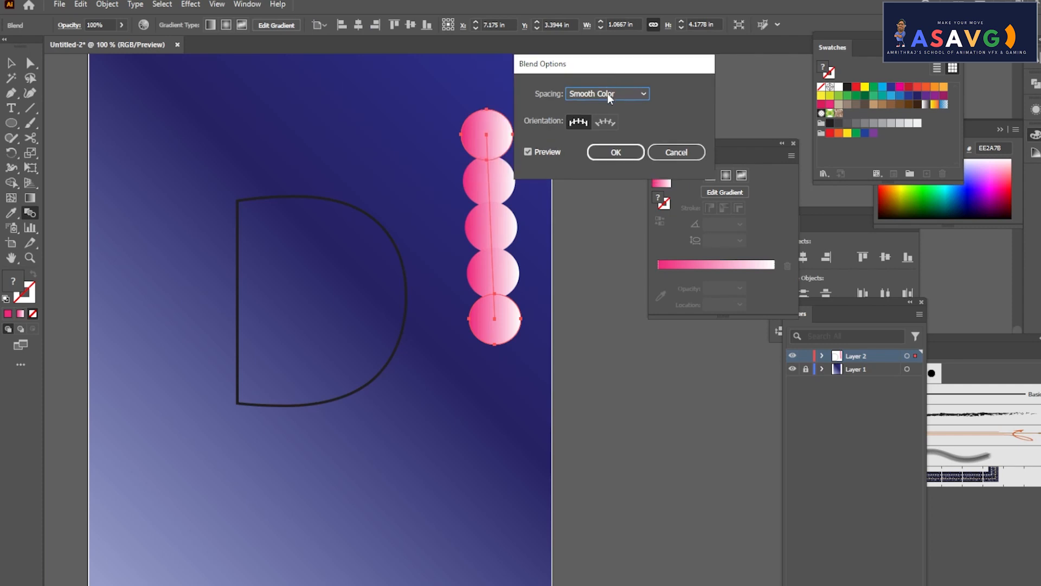
{"action": "left_click", "coordinate": [606, 123]}
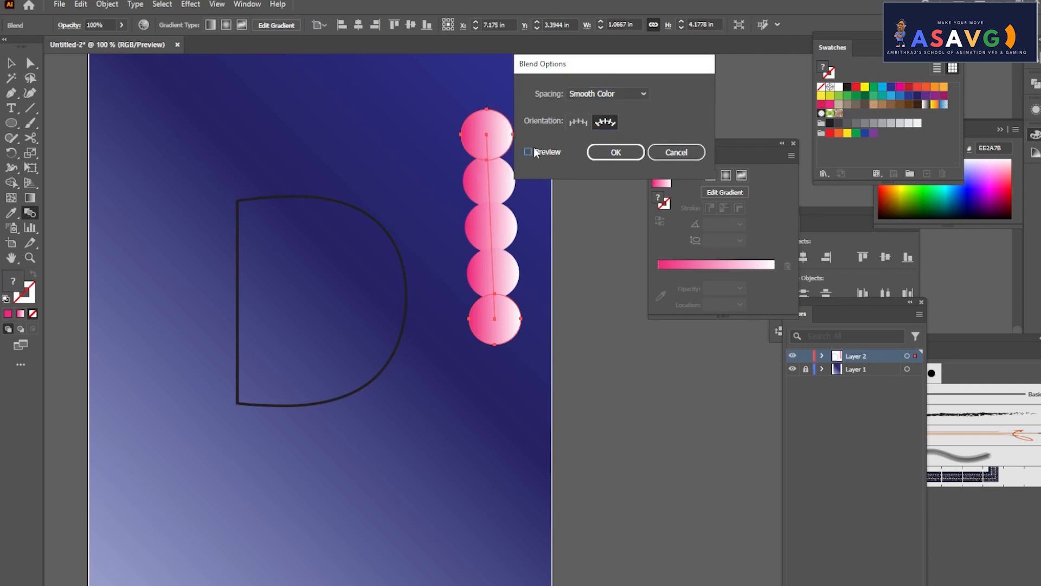
{"action": "left_click", "coordinate": [578, 122]}
{"action": "left_click", "coordinate": [545, 151]}
Set the circle blend's spacing to Specified Steps with 25 steps and preview it.
{"action": "left_click", "coordinate": [609, 93]}
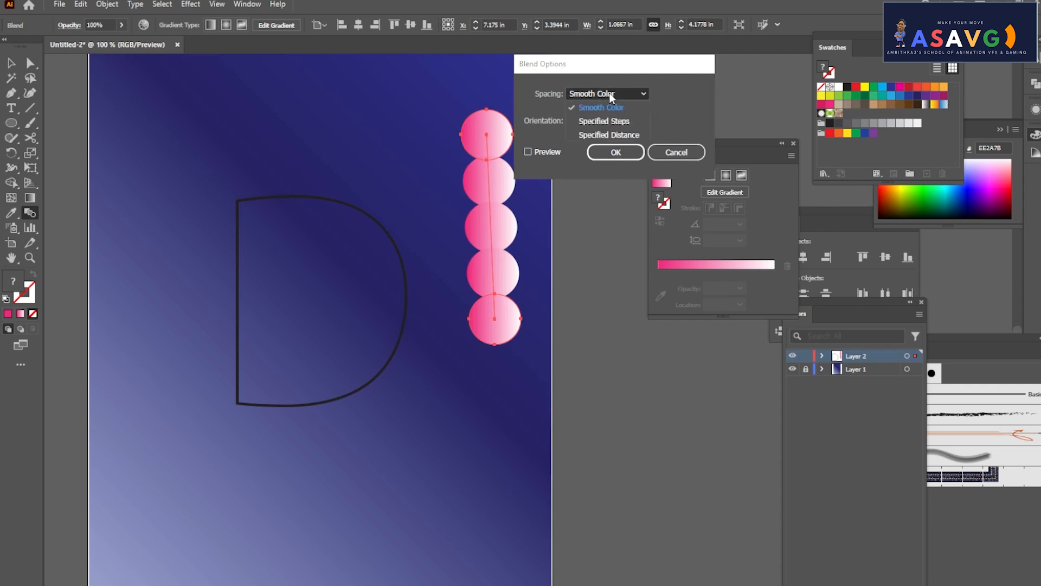
{"action": "left_click", "coordinate": [615, 120]}
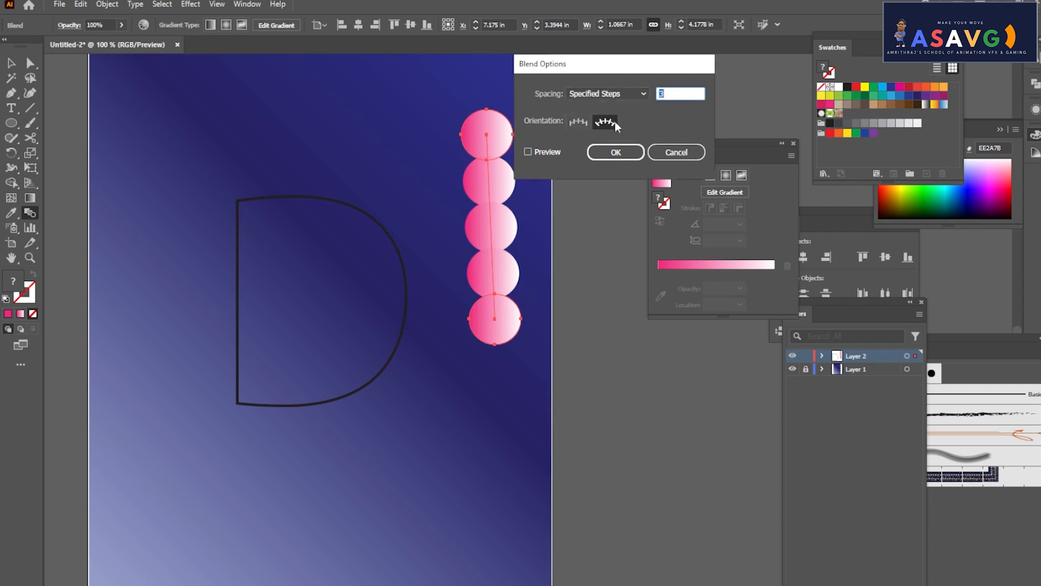
{"action": "left_click", "coordinate": [533, 151]}
{"action": "left_click", "coordinate": [671, 93]}
{"action": "type", "text": "25"}
{"action": "key", "text": "Tab"}
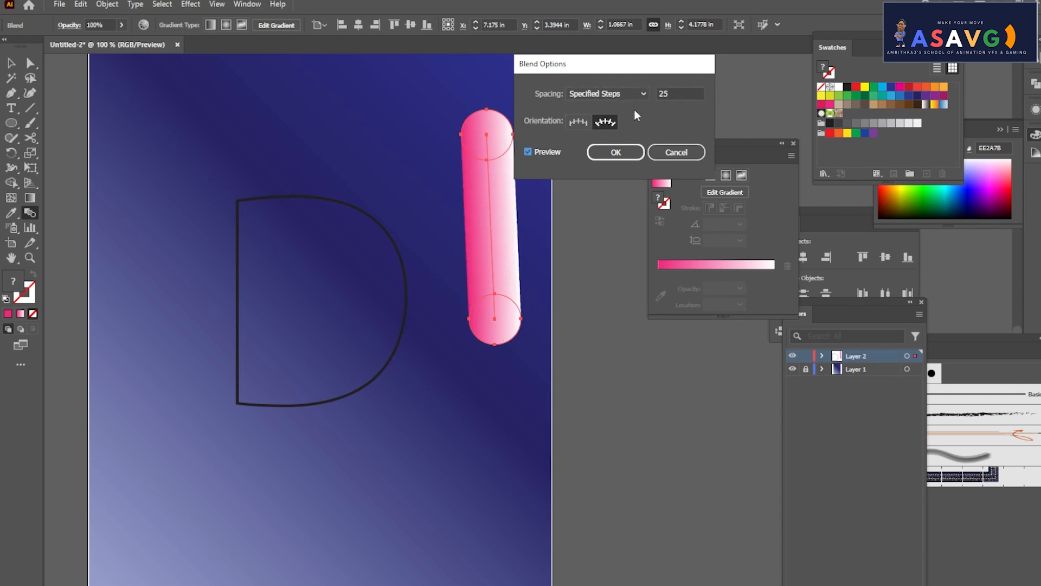
Switch the blend spacing to Specified Distance, try 1 in, and apply a distance of 0.2 in.
{"action": "left_click", "coordinate": [639, 94]}
{"action": "left_click", "coordinate": [628, 133]}
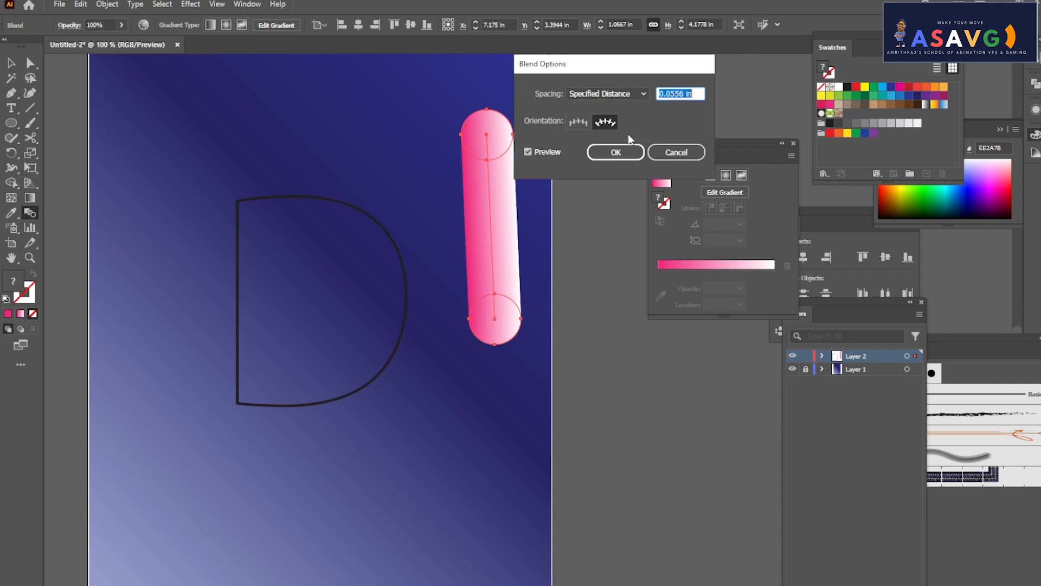
{"action": "left_click", "coordinate": [697, 95]}
{"action": "left_click_drag", "start_coordinate": [697, 94], "coordinate": [576, 79]}
{"action": "type", "text": "1"}
{"action": "left_click", "coordinate": [542, 151]}
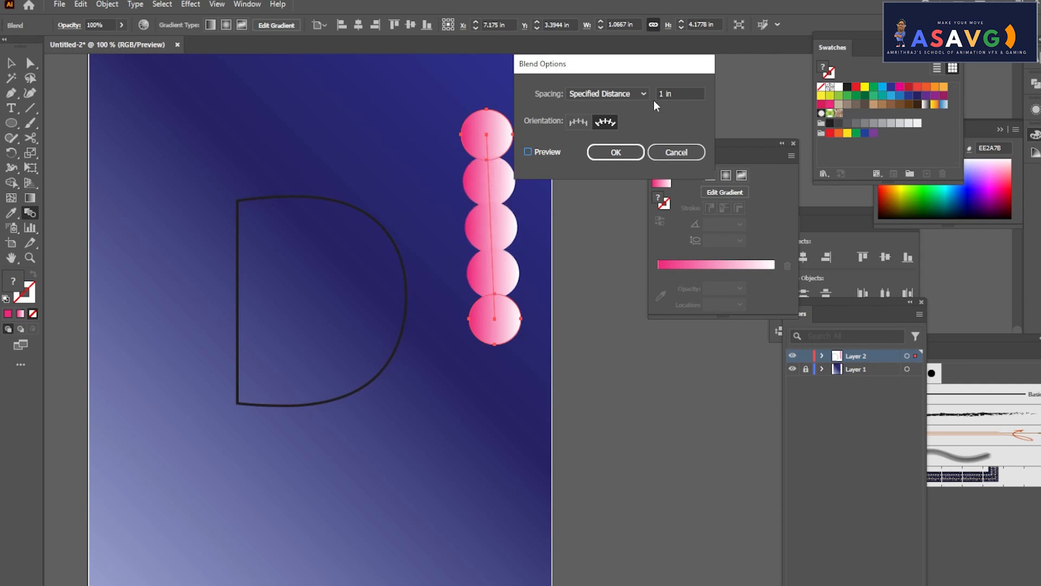
{"action": "left_click_drag", "start_coordinate": [695, 94], "coordinate": [546, 96]}
{"action": "type", "text": "0.01"}
{"action": "key", "text": "Return"}
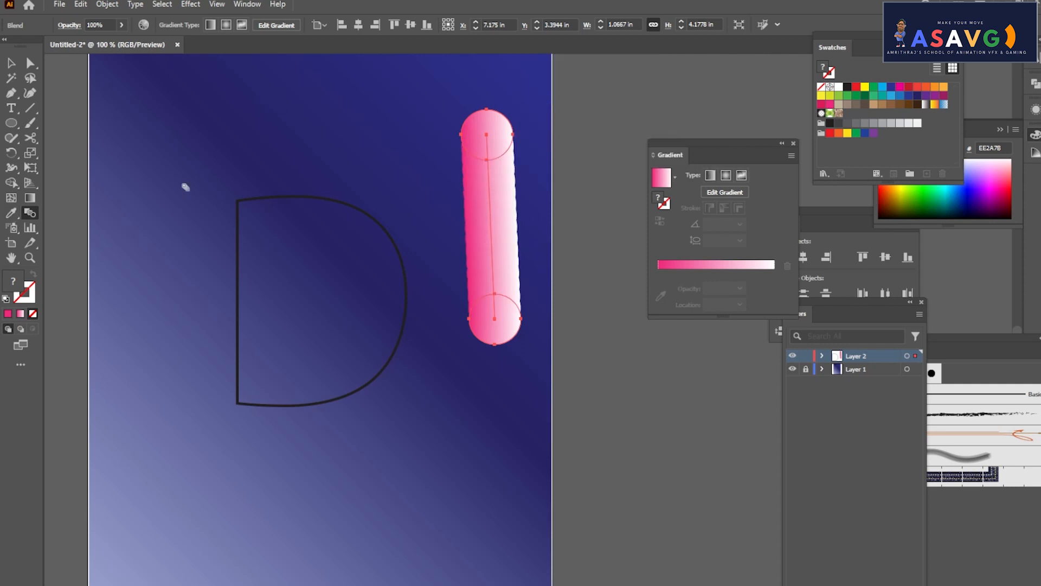
Reopen the blend options, compare a 0.002 in distance in the preview, and set the specified distance to 0.005 in.
{"action": "double_click", "coordinate": [31, 213]}
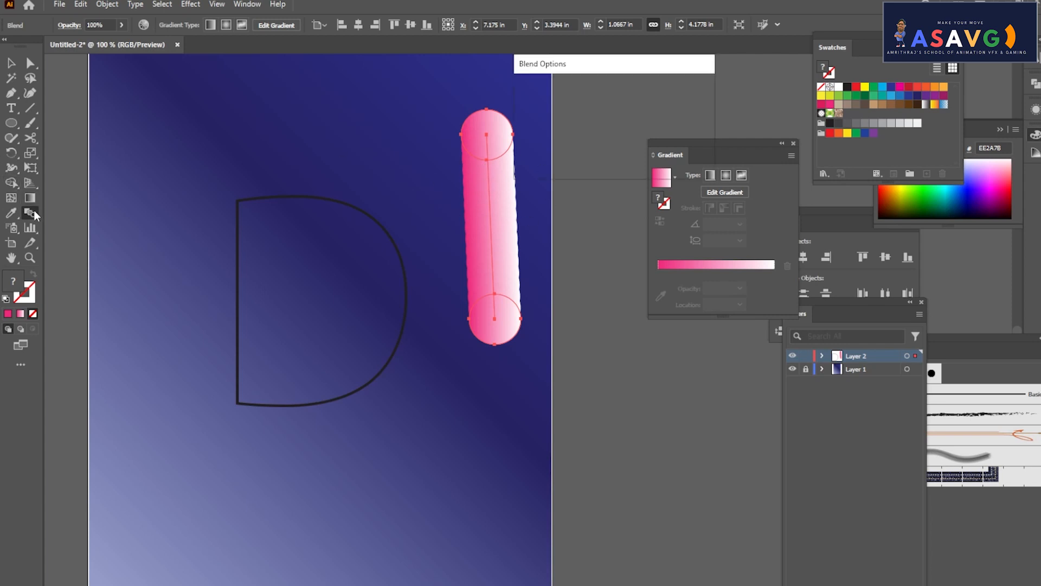
{"action": "key", "text": "Tab"}
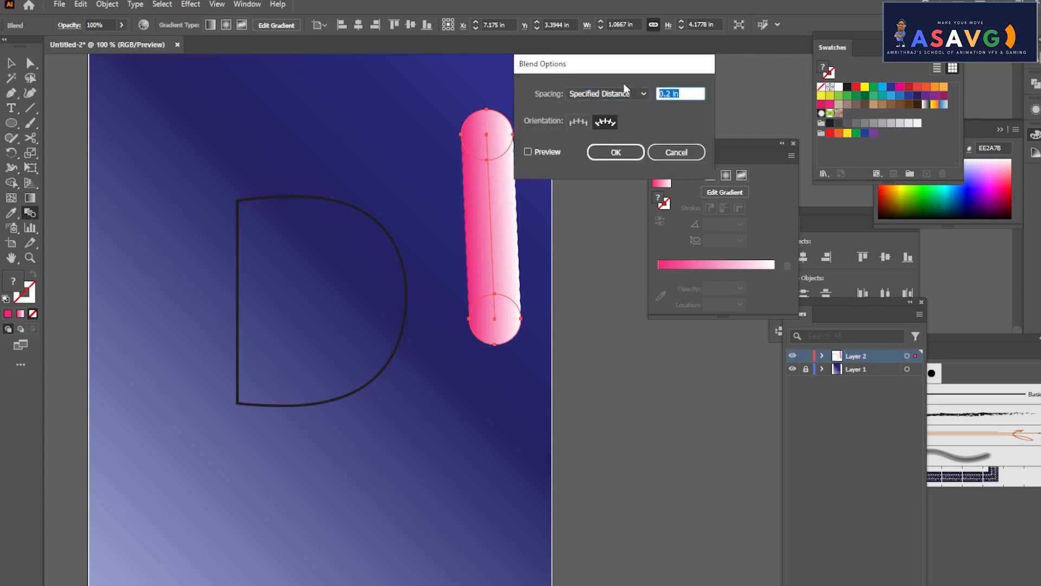
{"action": "type", "text": "00"}
{"action": "left_click", "coordinate": [536, 152]}
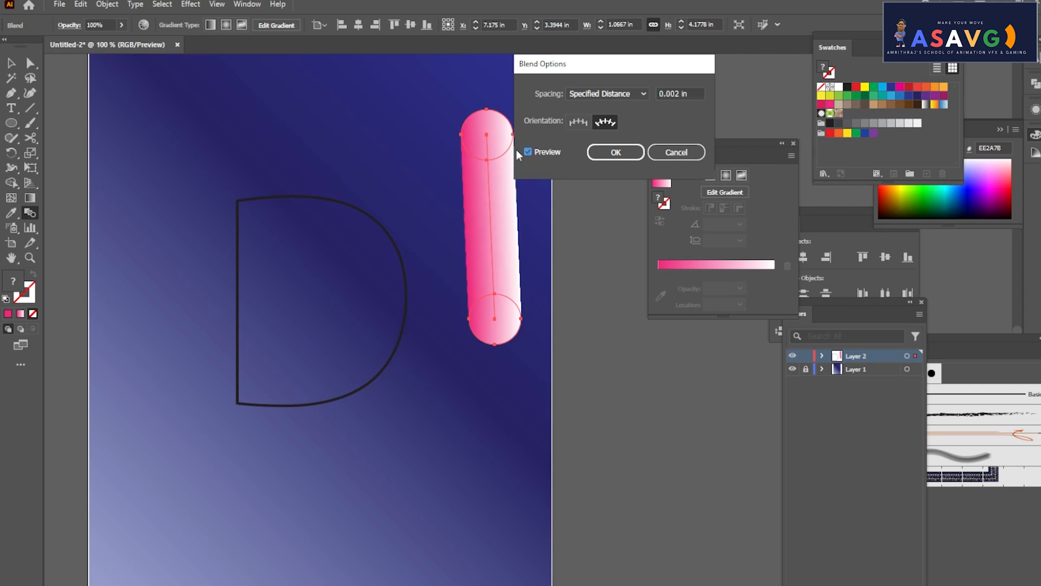
{"action": "left_click", "coordinate": [528, 151]}
{"action": "left_click", "coordinate": [528, 152]}
{"action": "left_click", "coordinate": [528, 151]}
{"action": "left_click", "coordinate": [528, 151]}
{"action": "left_click", "coordinate": [682, 93]}
{"action": "type", "text": "0."}
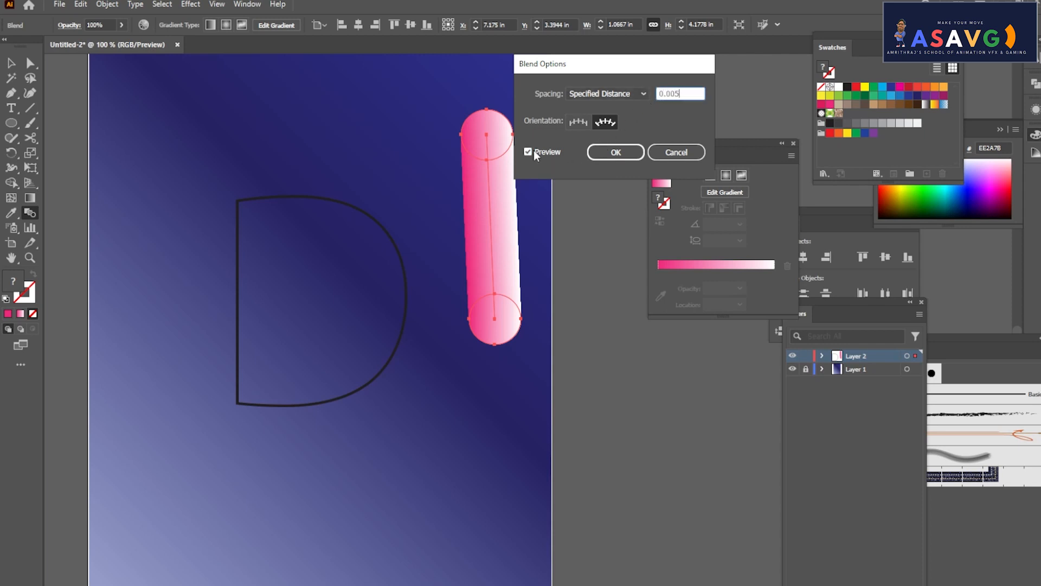
{"action": "key", "text": "Tab"}
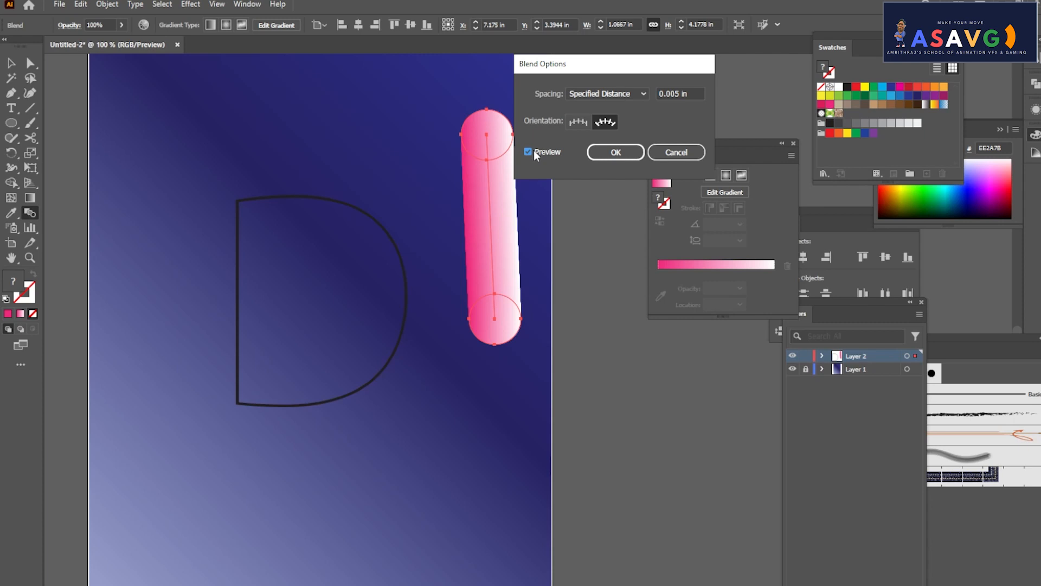
Try Specified Steps spacing with 25 steps on the circle blend and preview it.
{"action": "left_click", "coordinate": [629, 94]}
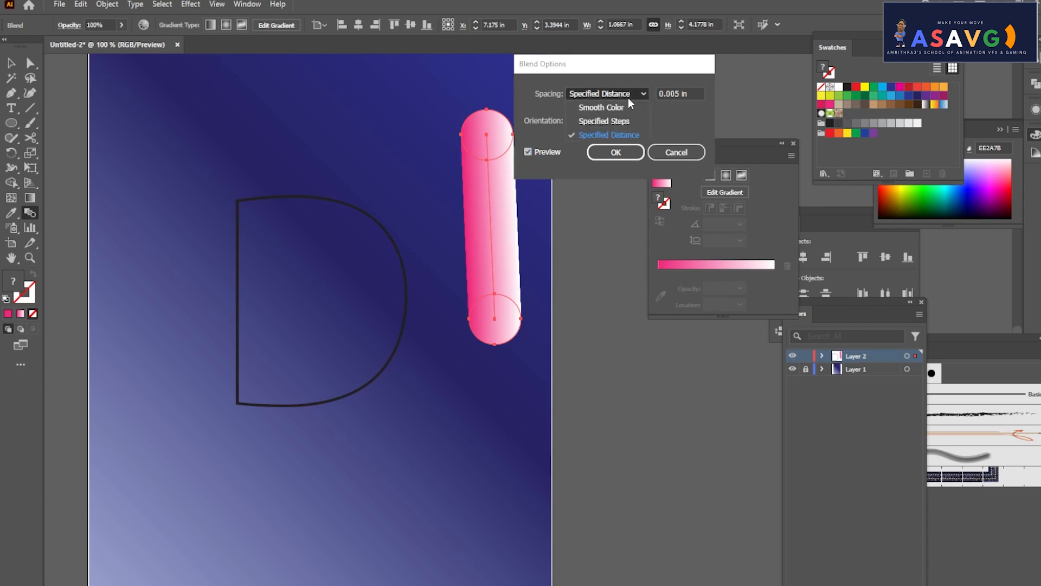
{"action": "left_click", "coordinate": [619, 116]}
{"action": "left_click", "coordinate": [527, 152]}
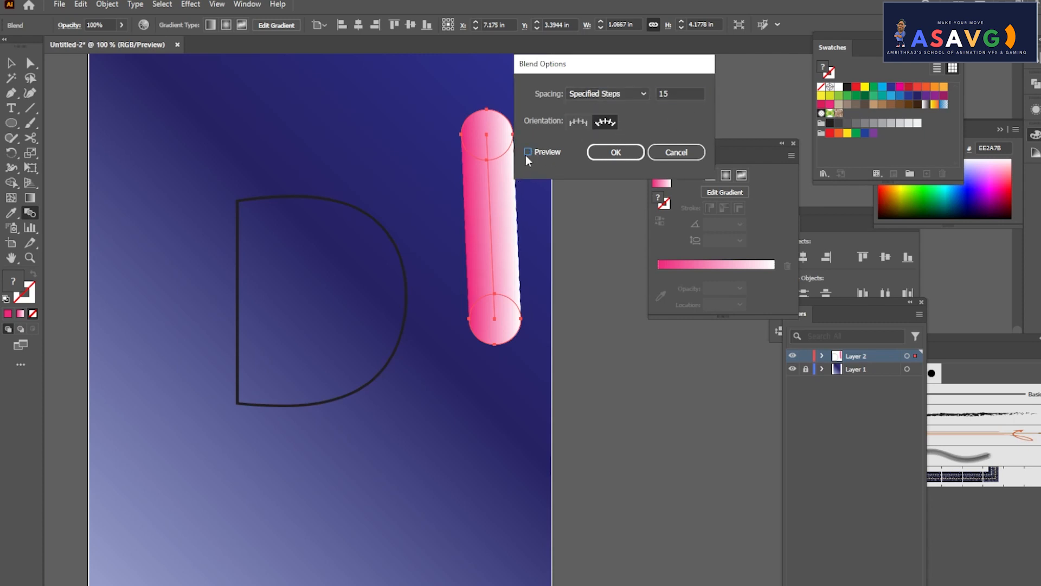
{"action": "left_click", "coordinate": [528, 152]}
{"action": "type", "text": "25"}
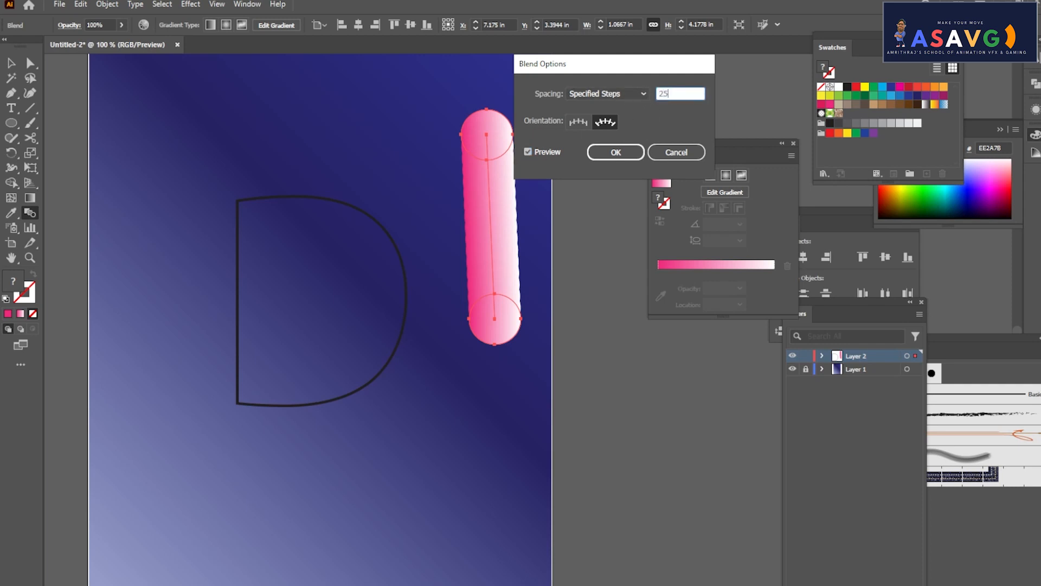
{"action": "left_click", "coordinate": [542, 151]}
{"action": "left_click", "coordinate": [527, 153]}
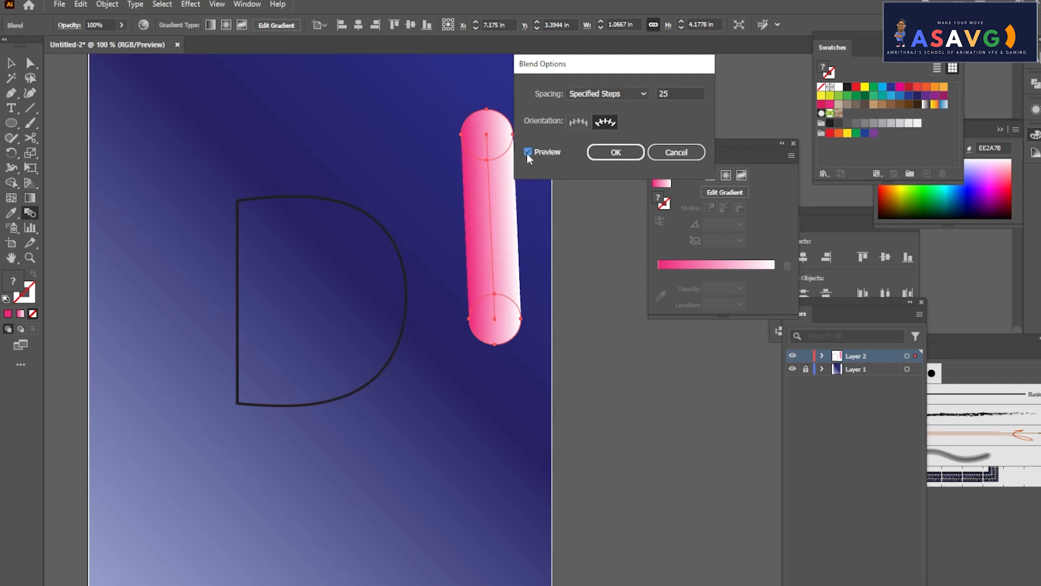
Return the blend spacing to Specified Distance at 0.005 in and apply the blend options.
{"action": "left_click", "coordinate": [579, 122]}
{"action": "left_click", "coordinate": [606, 94]}
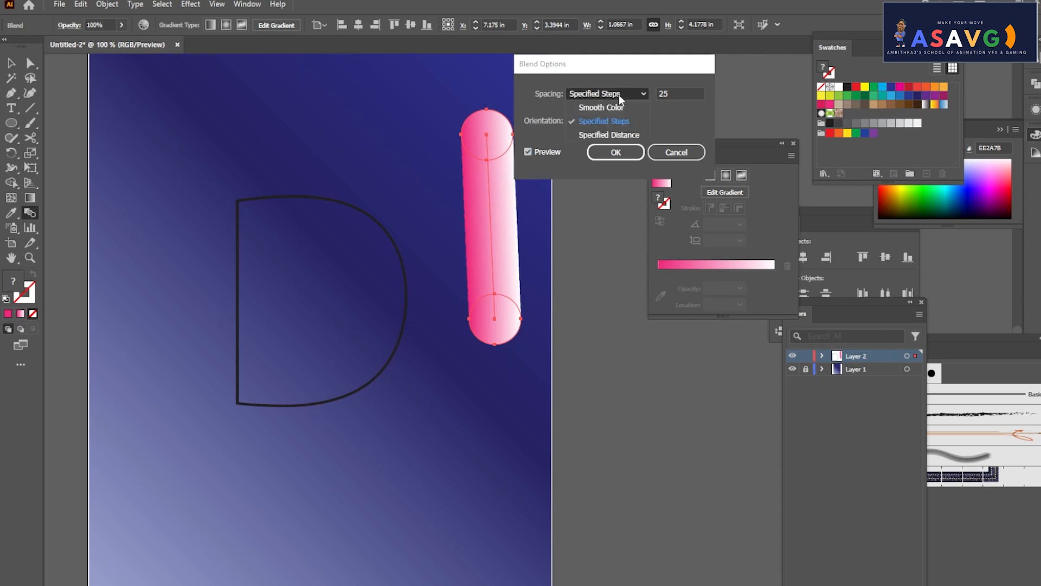
{"action": "left_click", "coordinate": [619, 133]}
{"action": "left_click", "coordinate": [538, 151]}
{"action": "left_click", "coordinate": [538, 151]}
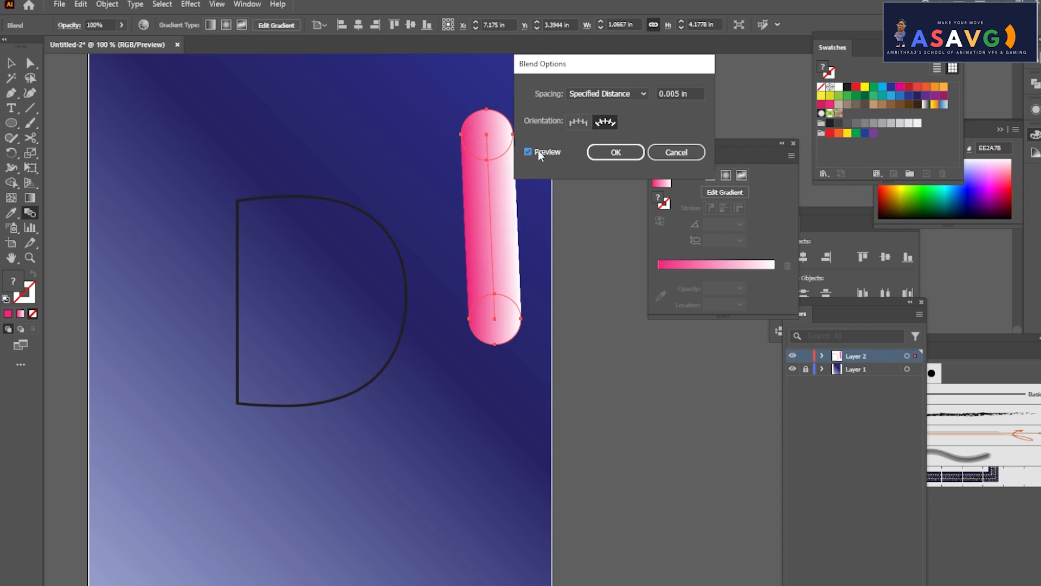
{"action": "left_click", "coordinate": [615, 151]}
Move the pink blend down and slightly closer to the right side of the letter D.
{"action": "left_click", "coordinate": [11, 63]}
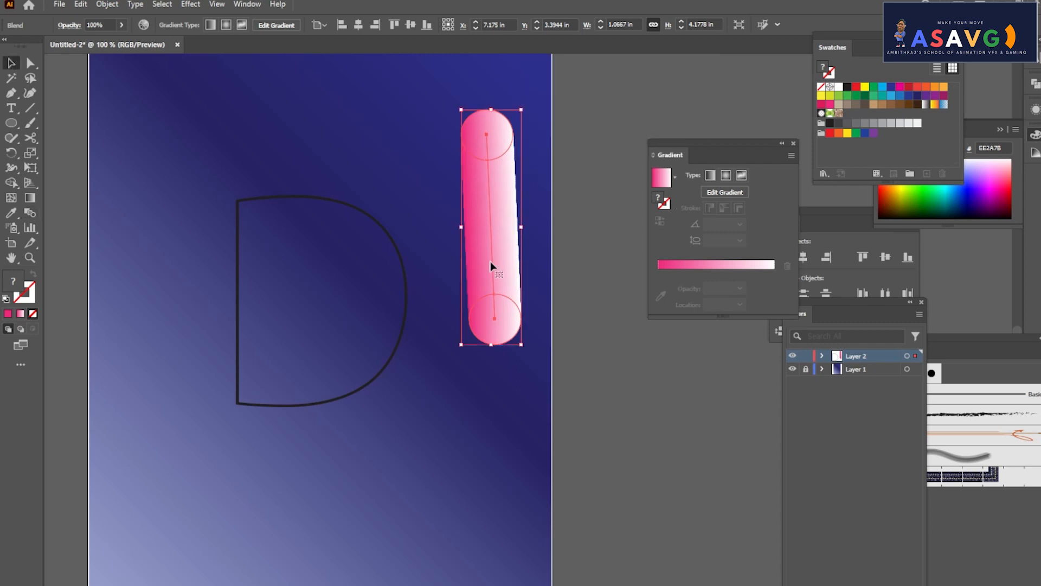
{"action": "left_click_drag", "start_coordinate": [490, 262], "coordinate": [470, 337]}
{"action": "left_click", "coordinate": [502, 339]}
{"action": "left_click_drag", "start_coordinate": [482, 302], "coordinate": [490, 298]}
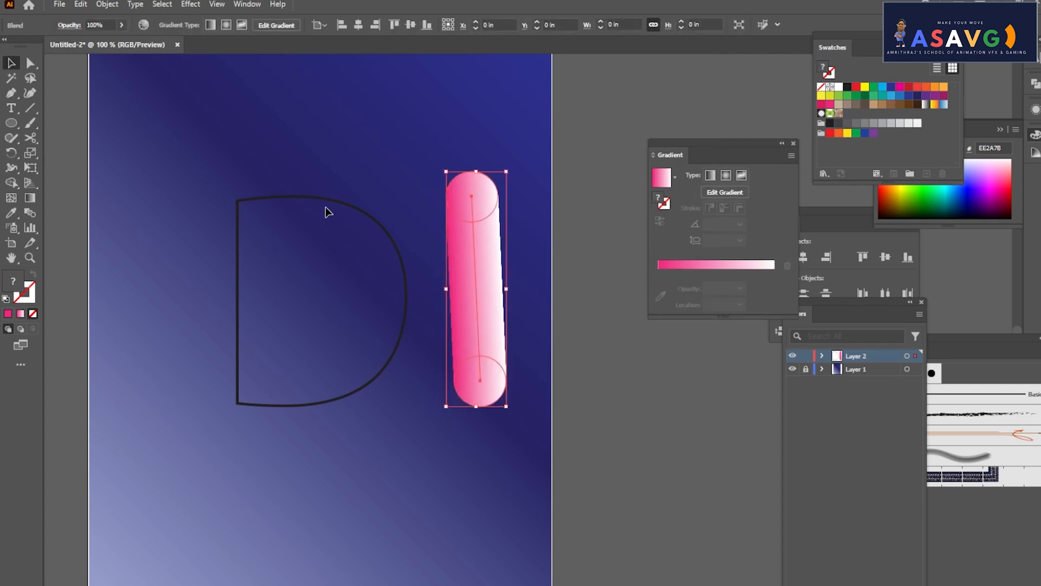
Replace the pink blend's spine with the letter D outline.
{"action": "left_click", "coordinate": [323, 197], "text": "shift"}
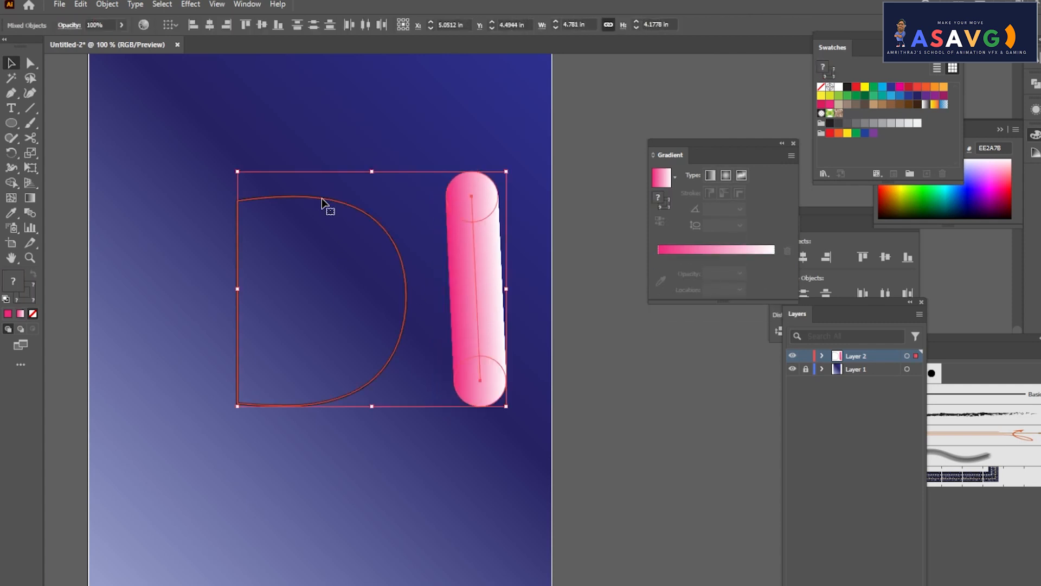
{"action": "left_click", "coordinate": [106, 4]}
{"action": "mouse_move", "coordinate": [144, 375]}
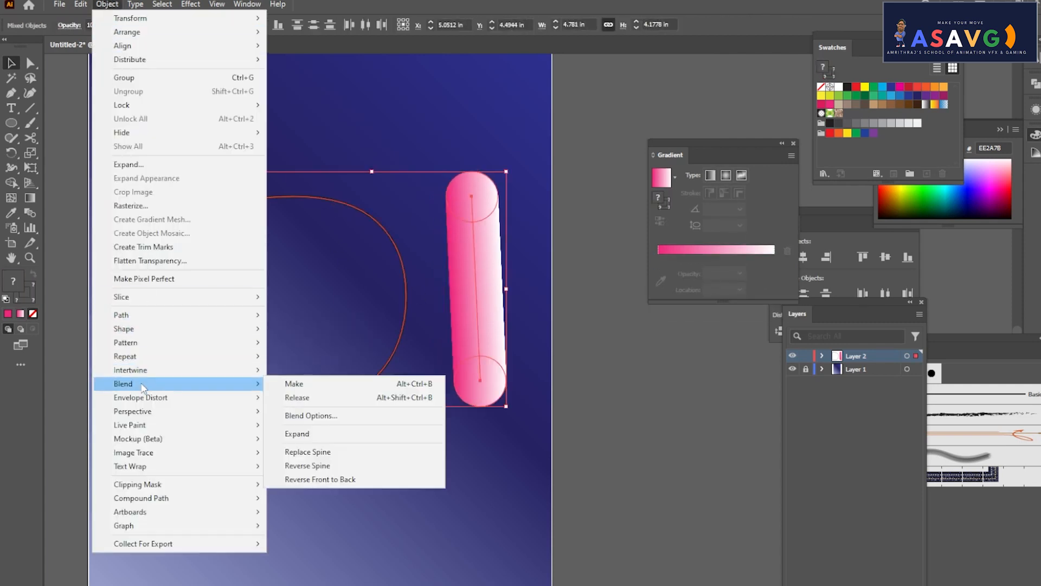
{"action": "left_click", "coordinate": [339, 454]}
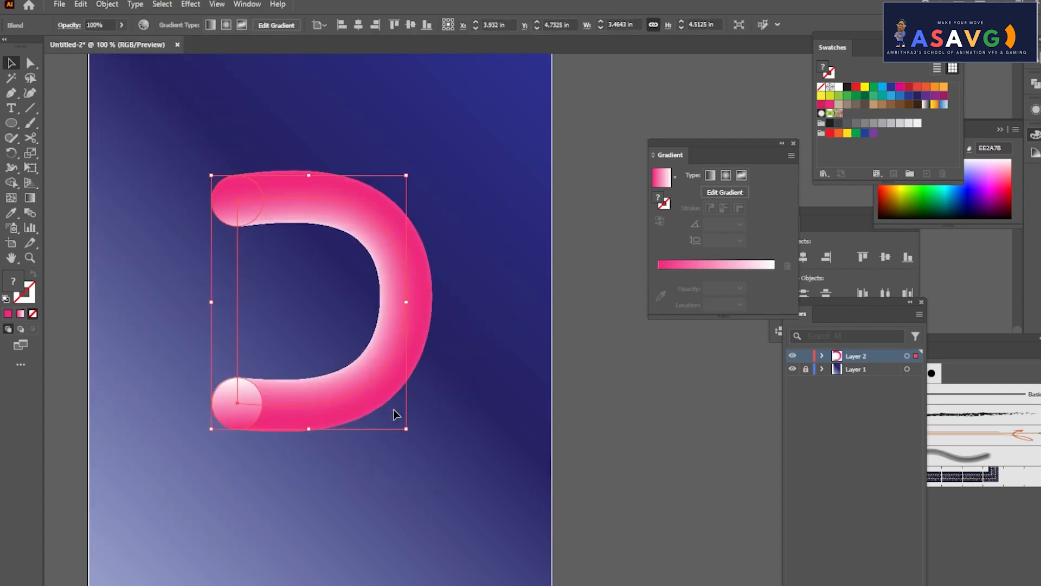
Undo the spine replacement and deselect the artwork.
{"action": "key", "text": "a"}
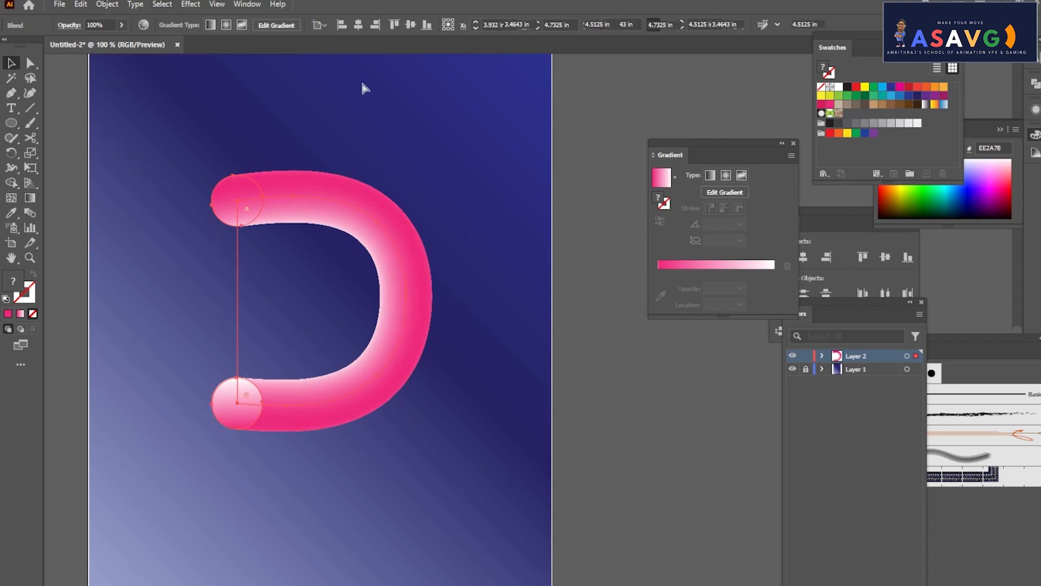
{"action": "key", "text": "ctrl+z"}
{"action": "left_click", "coordinate": [254, 203]}
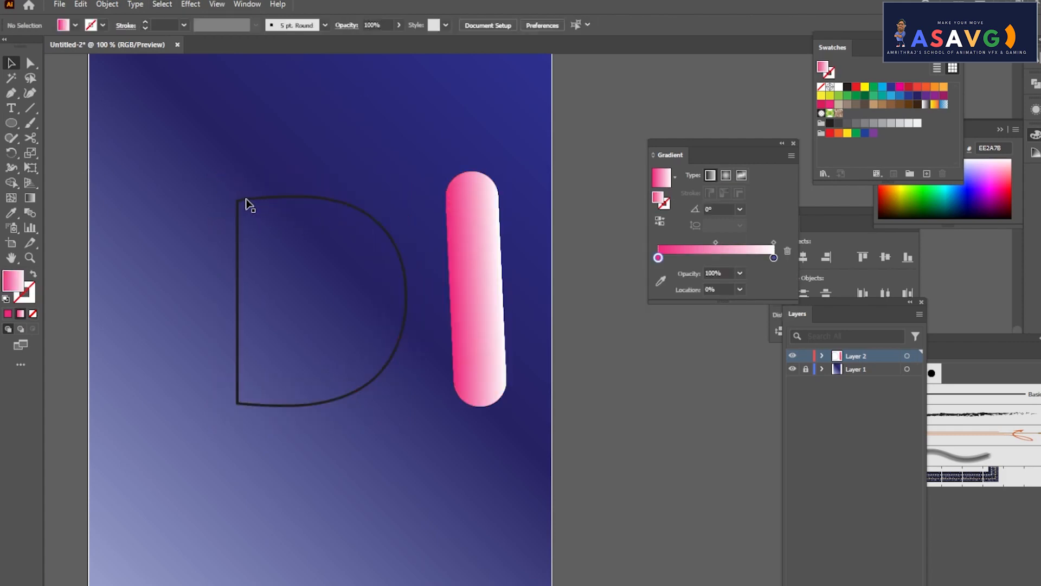
{"action": "left_click_drag", "start_coordinate": [294, 398], "coordinate": [297, 374]}
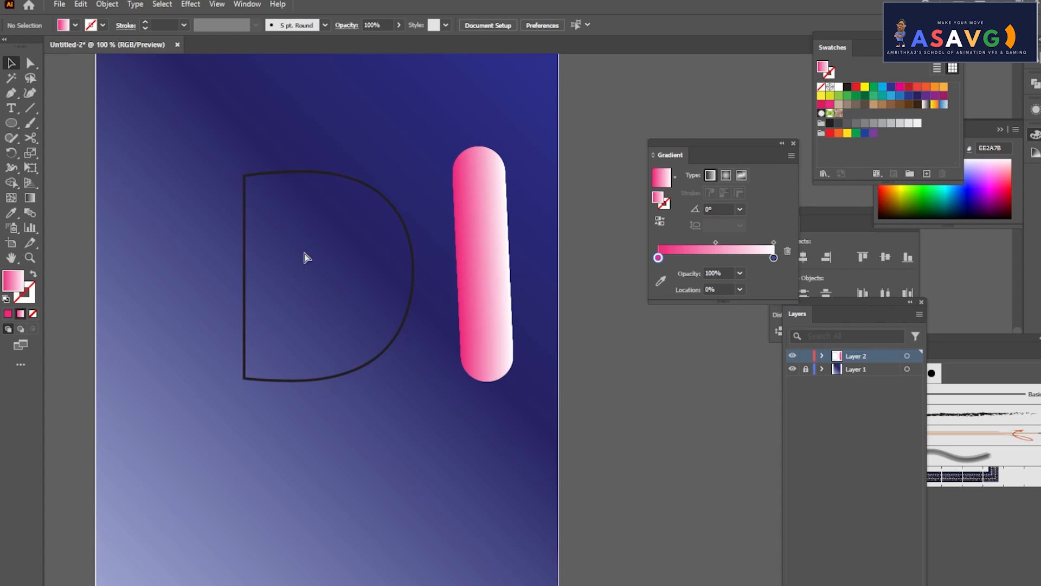
Undo the pink blend until the two gradient circles are separate objects again.
{"action": "key", "text": "ctrl+plus"}
{"action": "left_click_drag", "start_coordinate": [443, 286], "coordinate": [511, 313]}
{"action": "left_click", "coordinate": [534, 316]}
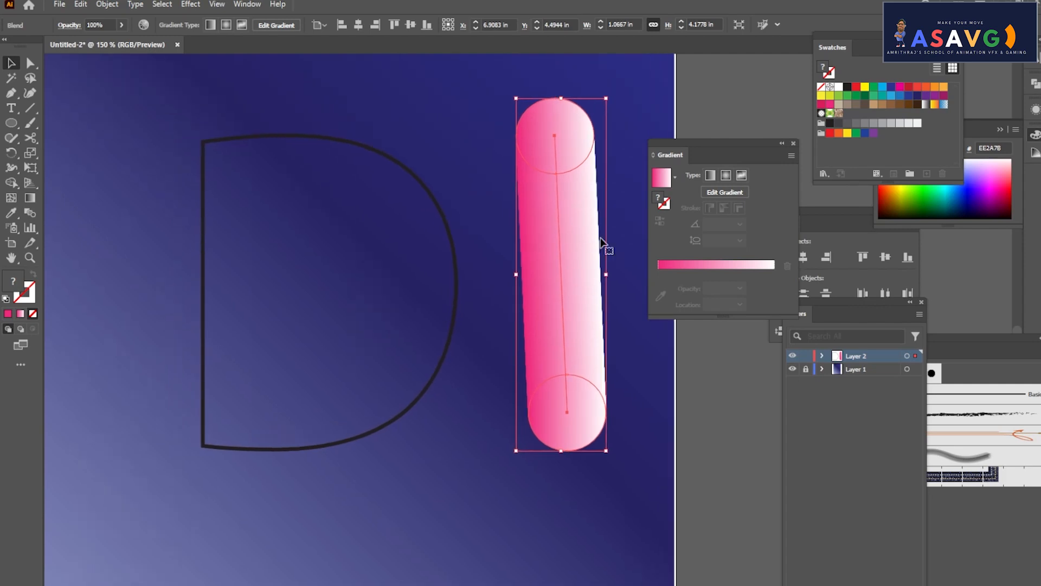
{"action": "key", "text": "ctrl+z"}
{"action": "key", "text": "ctrl+z"}
{"action": "key", "text": "ctrl+z"}
{"action": "key", "text": "ctrl+z"}
{"action": "key", "text": "ctrl+z"}
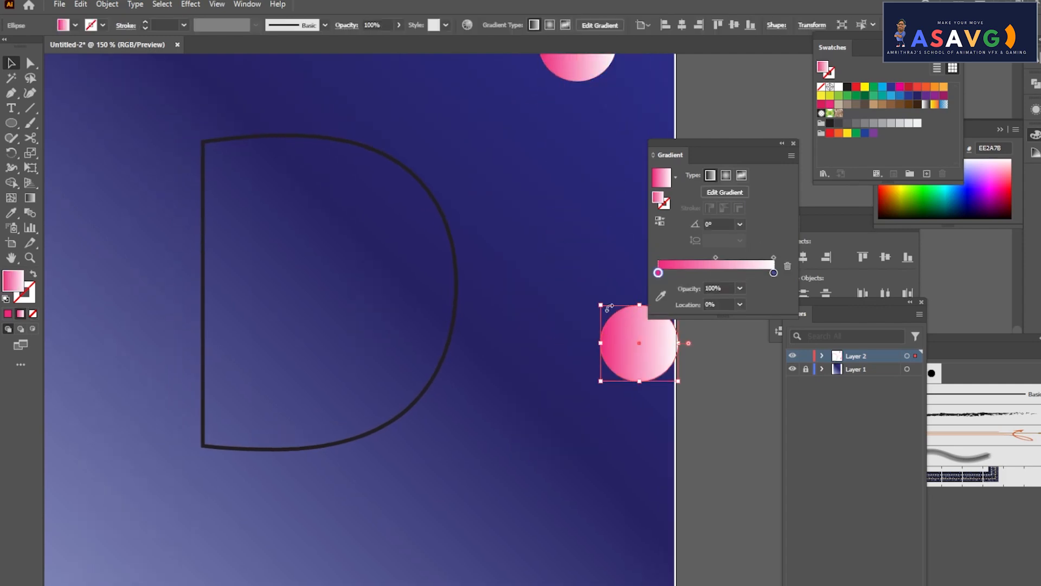
Move the lower pink gradient circle slightly down and to the left, keeping it beside the letter D.
{"action": "left_click_drag", "start_coordinate": [638, 354], "coordinate": [601, 398]}
{"action": "scroll", "coordinate": [550, 300], "scroll_direction": "down", "scroll_amount": 2}
{"action": "left_click_drag", "start_coordinate": [492, 310], "coordinate": [465, 272]}
{"action": "scroll", "coordinate": [403, 257], "scroll_direction": "up", "scroll_amount": 2}
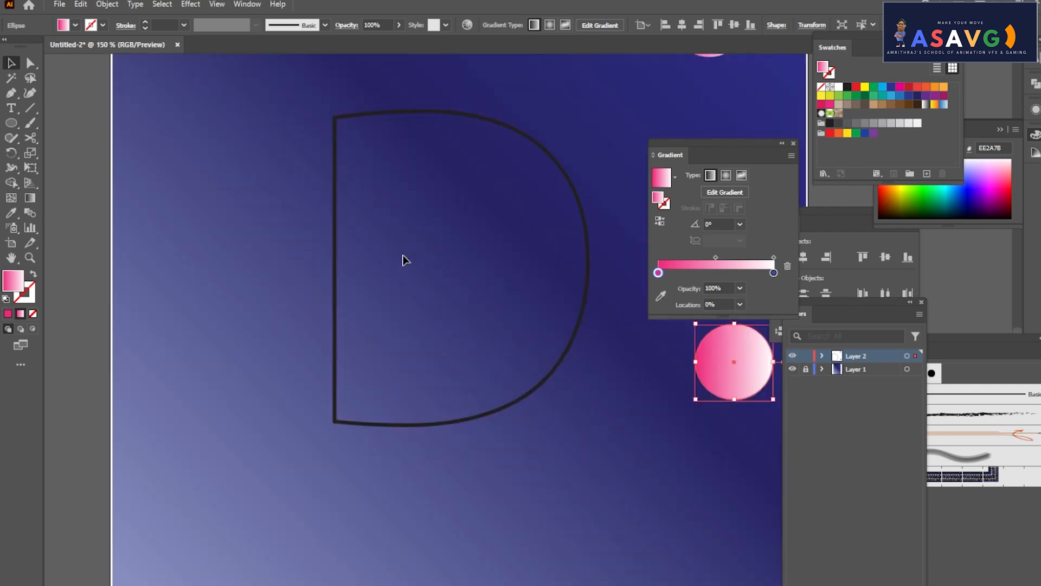
Cut the letter D outline open at its lower-left corner anchor with the Scissors tool, working in Outline view.
{"action": "left_click", "coordinate": [342, 116]}
{"action": "left_click", "coordinate": [348, 114]}
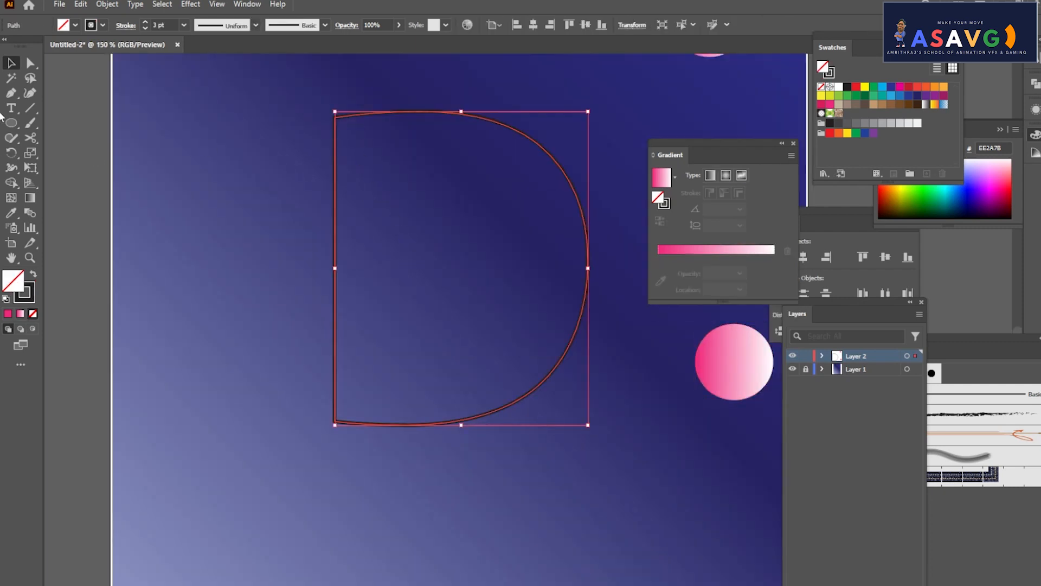
{"action": "left_click", "coordinate": [36, 139]}
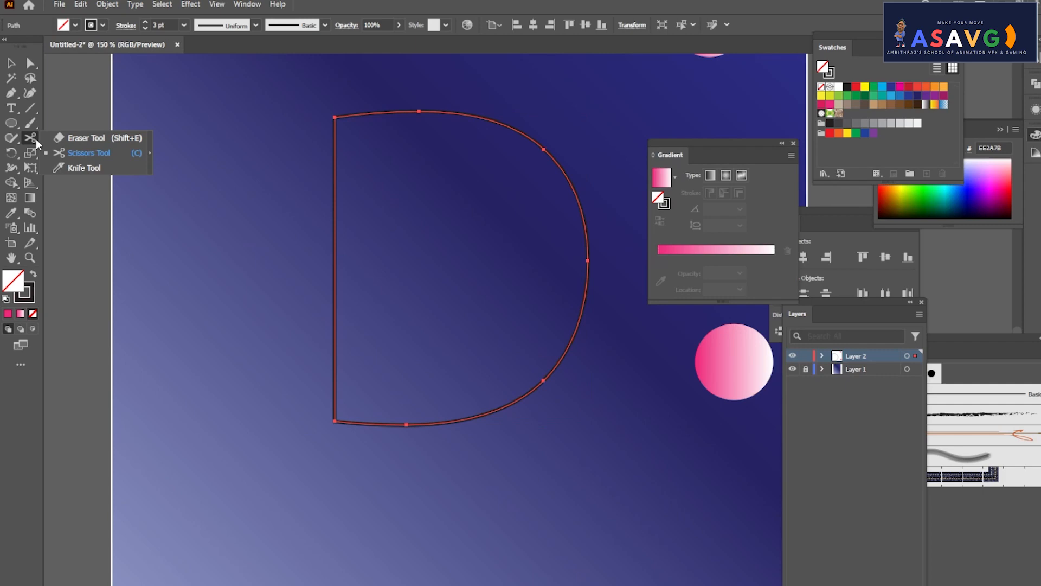
{"action": "left_click", "coordinate": [88, 152]}
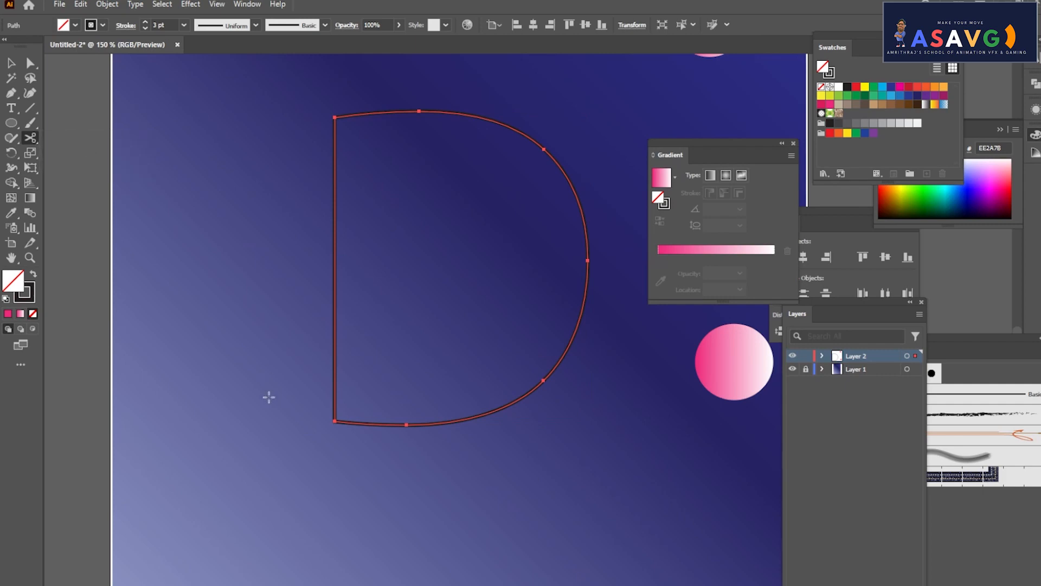
{"action": "key", "text": "ctrl+y"}
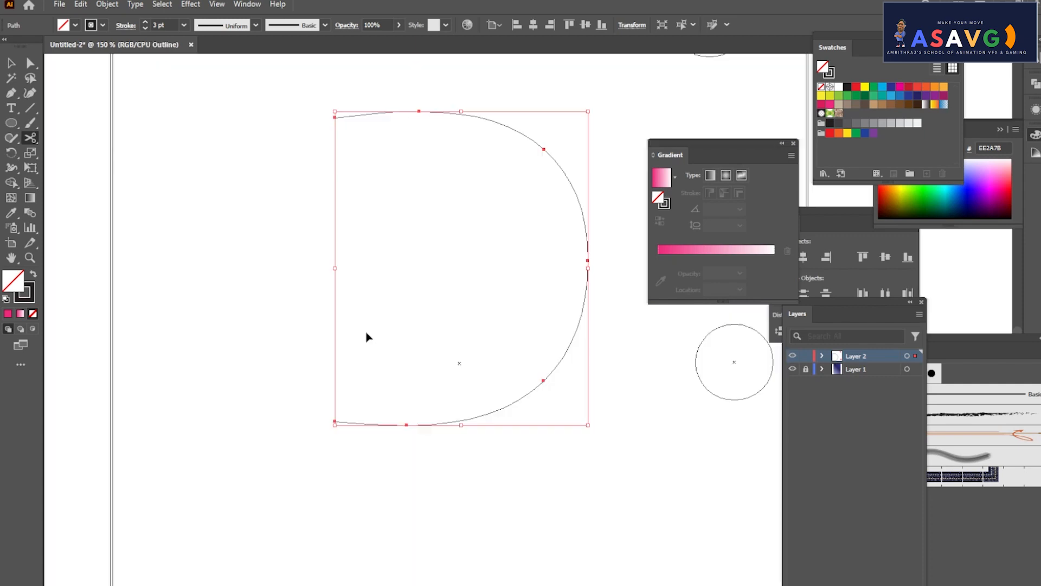
{"action": "key", "text": "ctrl+plus"}
{"action": "key", "text": "ctrl+plus"}
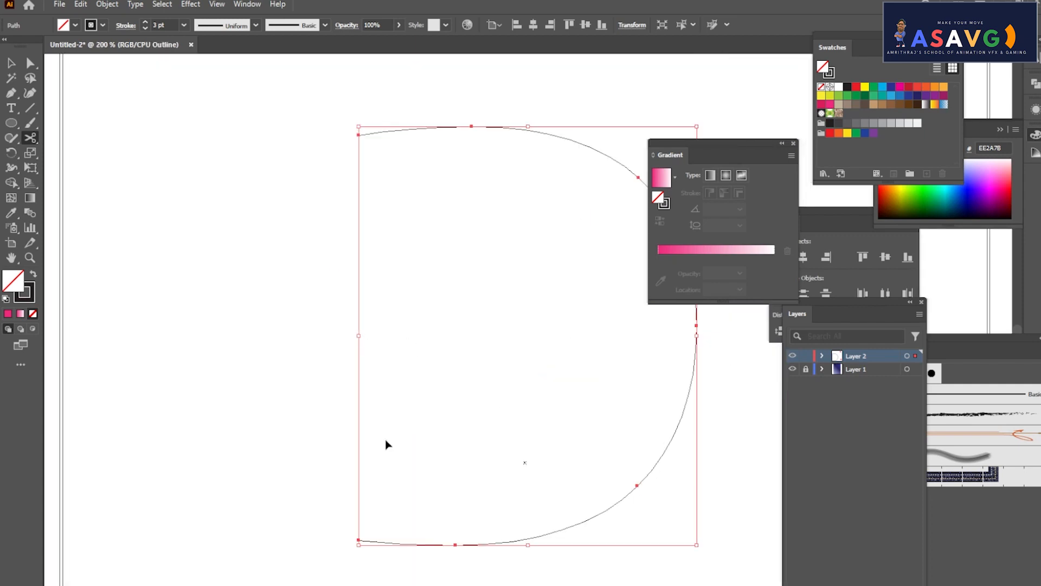
{"action": "left_click_drag", "start_coordinate": [453, 476], "coordinate": [492, 202]}
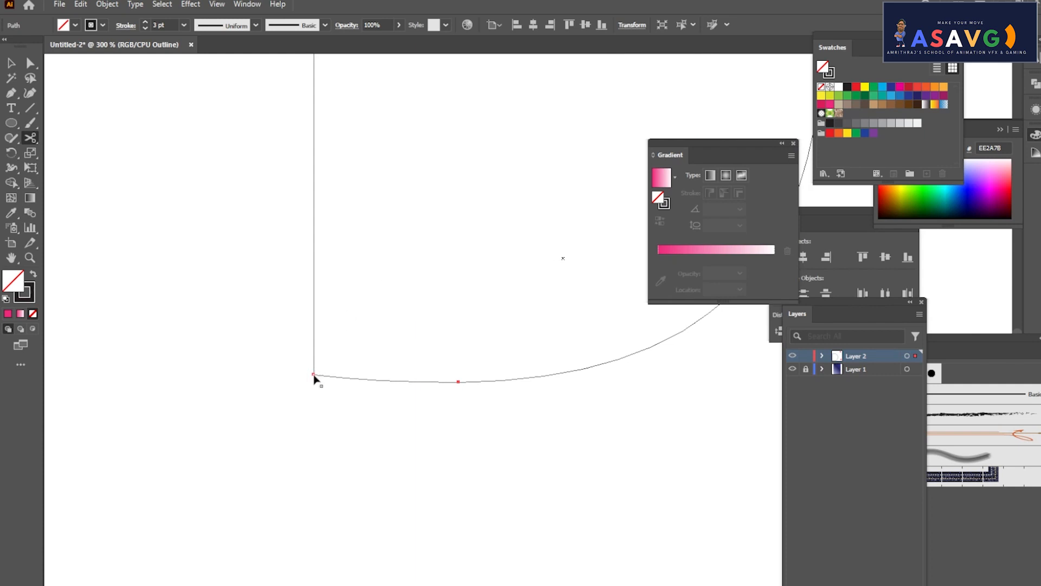
{"action": "key", "text": "ctrl+plus"}
{"action": "left_click_drag", "start_coordinate": [320, 462], "coordinate": [426, 179]}
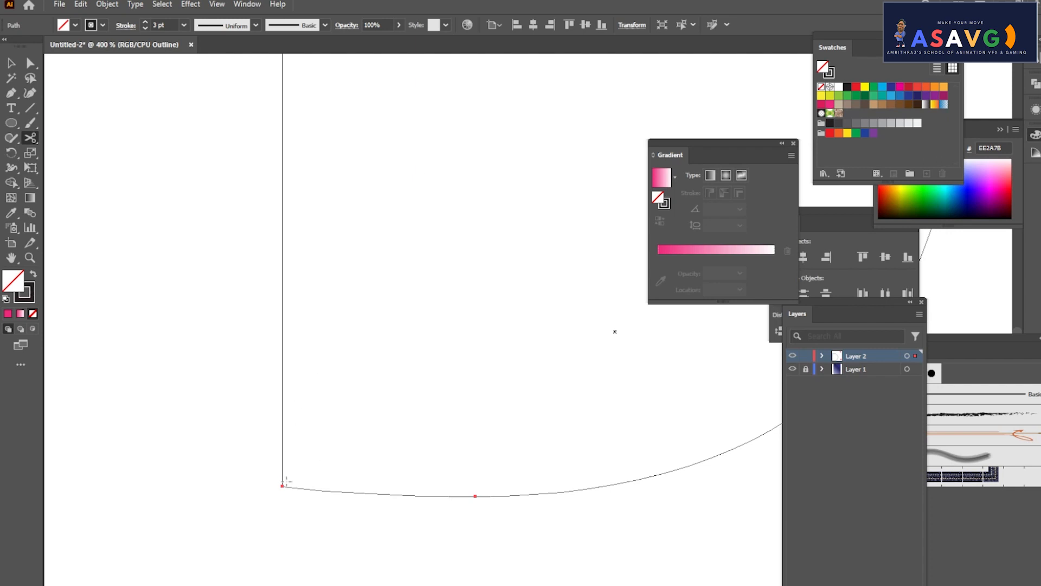
{"action": "key", "text": "ctrl+plus"}
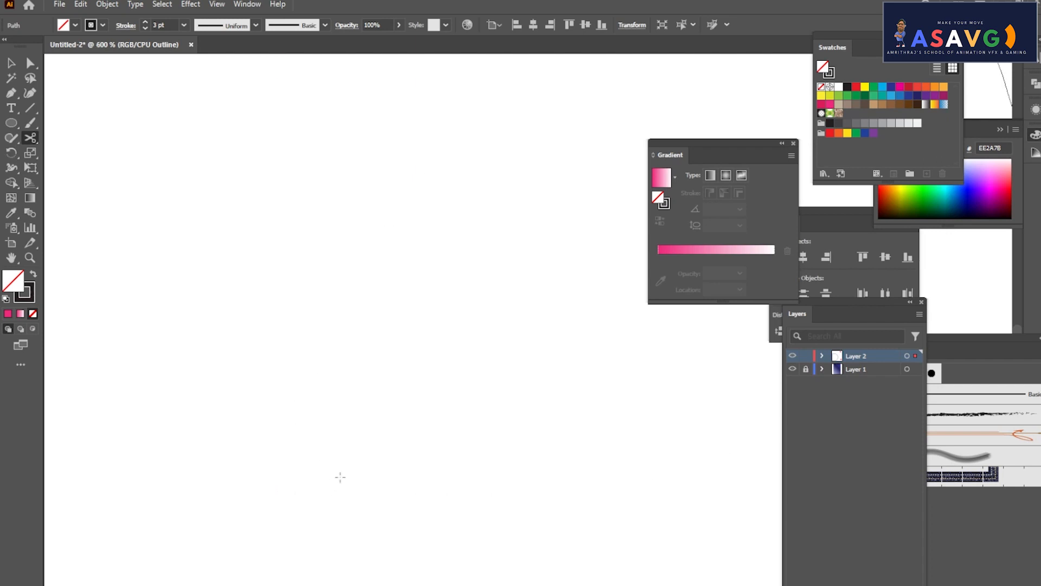
{"action": "left_click_drag", "start_coordinate": [371, 471], "coordinate": [397, 393]}
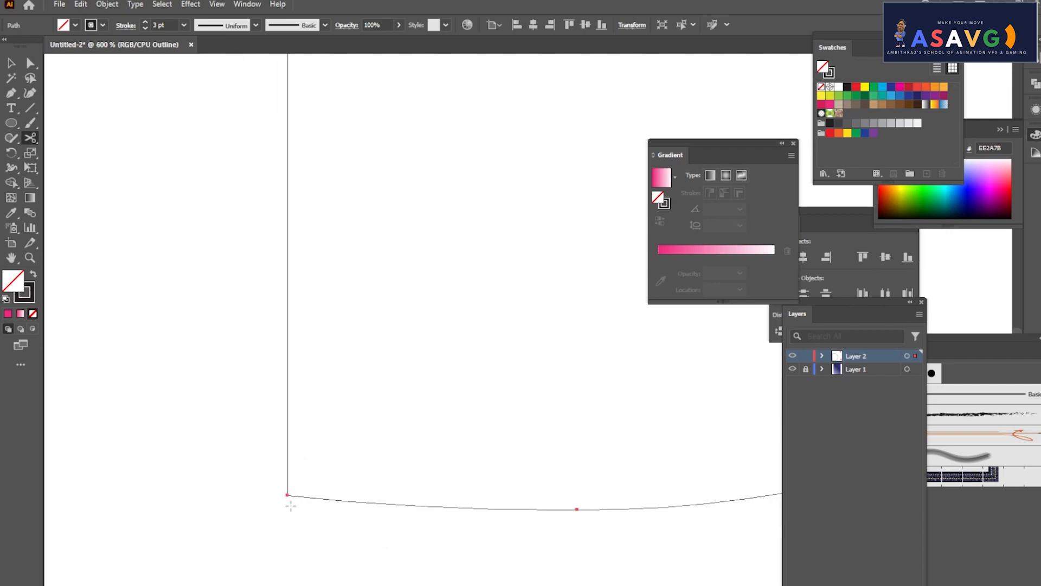
{"action": "left_click", "coordinate": [287, 495]}
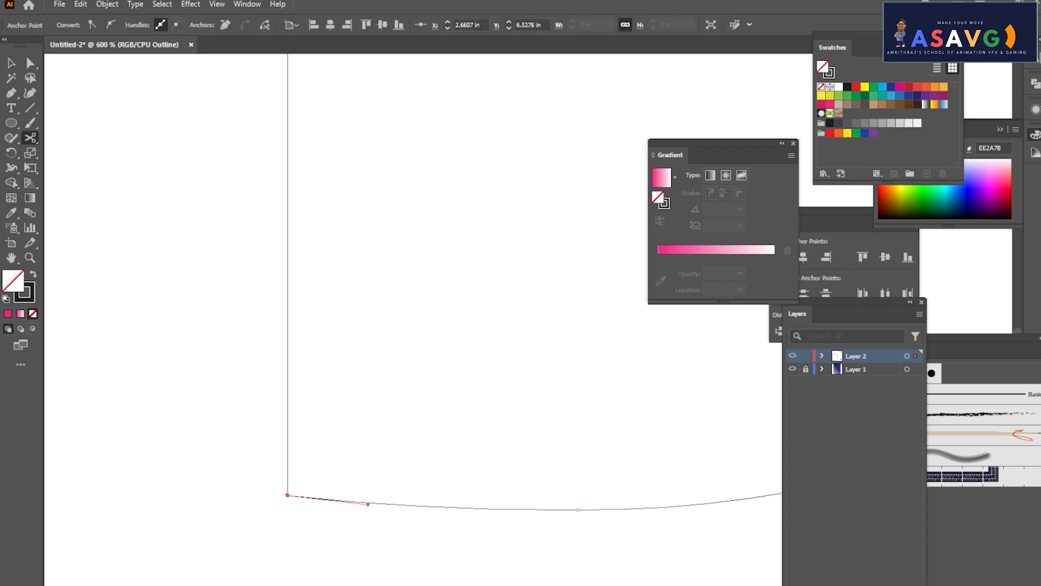
Shift the cut letter D outline slightly with the Selection tool and return to Preview view.
{"action": "left_click", "coordinate": [11, 63]}
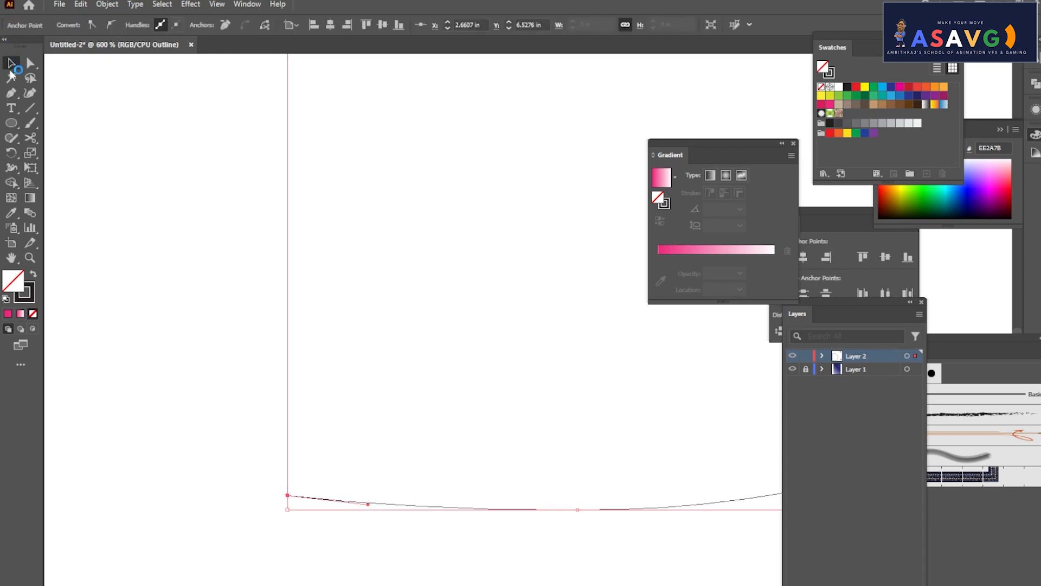
{"action": "left_click_drag", "start_coordinate": [288, 496], "coordinate": [294, 422]}
{"action": "left_click", "coordinate": [461, 486]}
{"action": "left_click", "coordinate": [297, 416]}
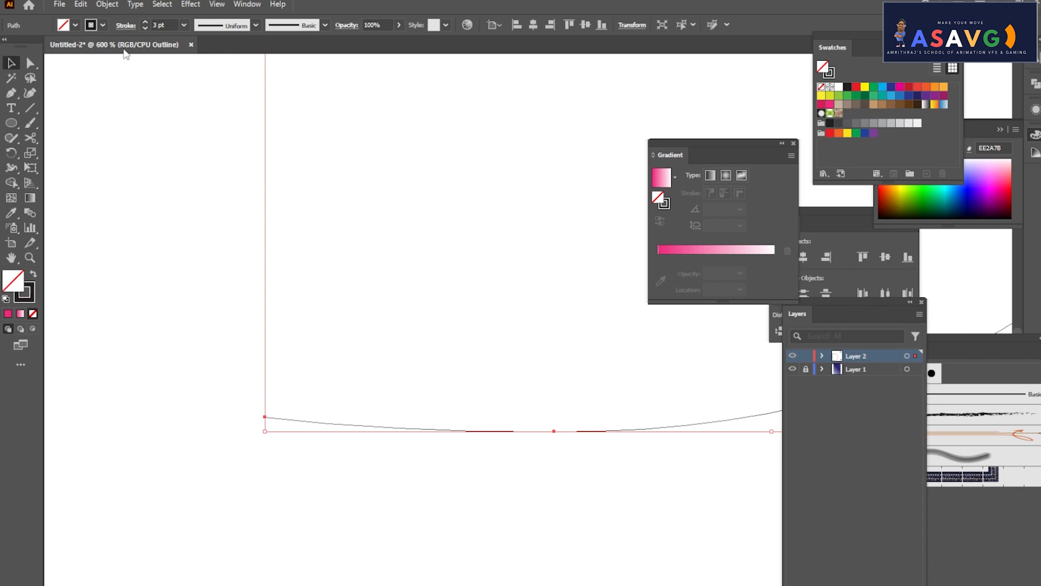
{"action": "key", "text": "ctrl+y"}
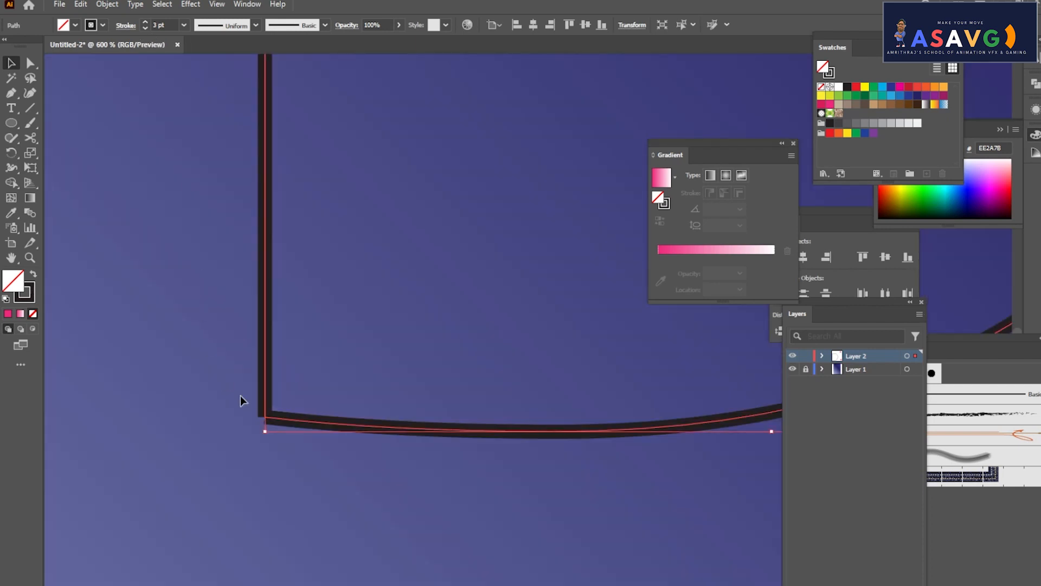
{"action": "left_click", "coordinate": [261, 452]}
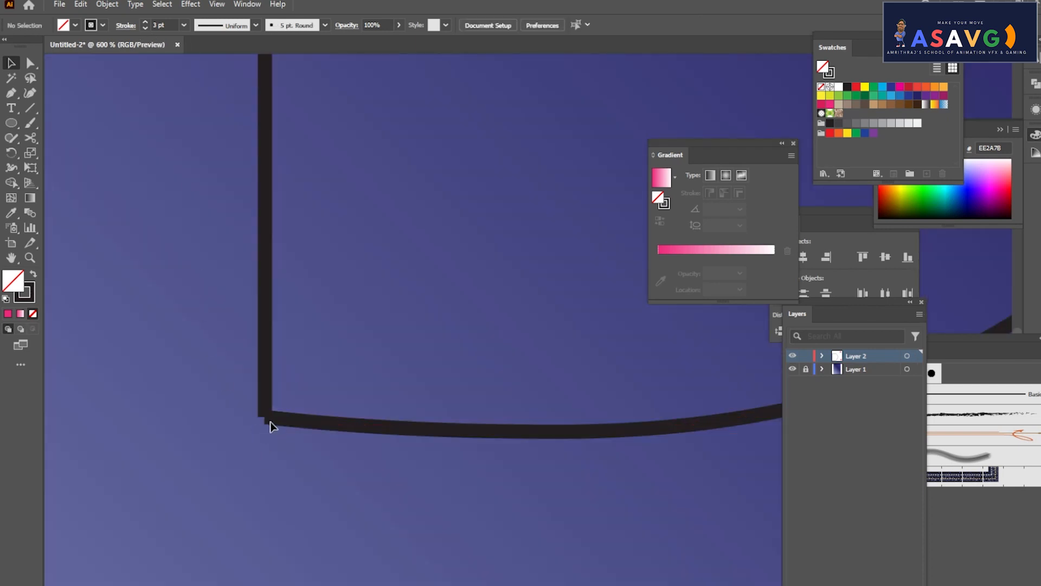
{"action": "left_click_drag", "start_coordinate": [267, 421], "coordinate": [276, 396]}
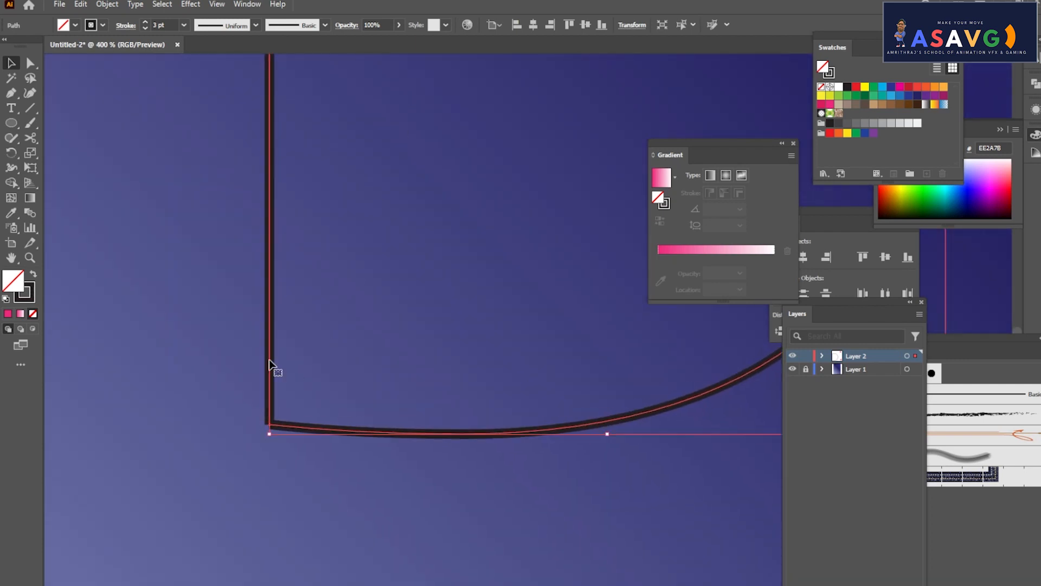
Isolate the selected letter D path and move it slightly down and to the right.
{"action": "right_click", "coordinate": [270, 365]}
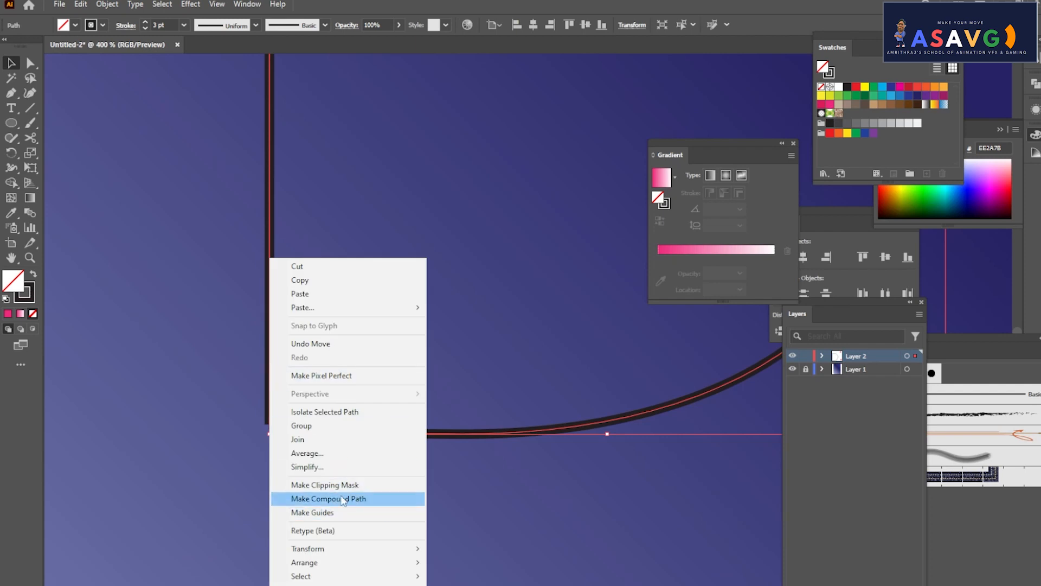
{"action": "left_click", "coordinate": [350, 412]}
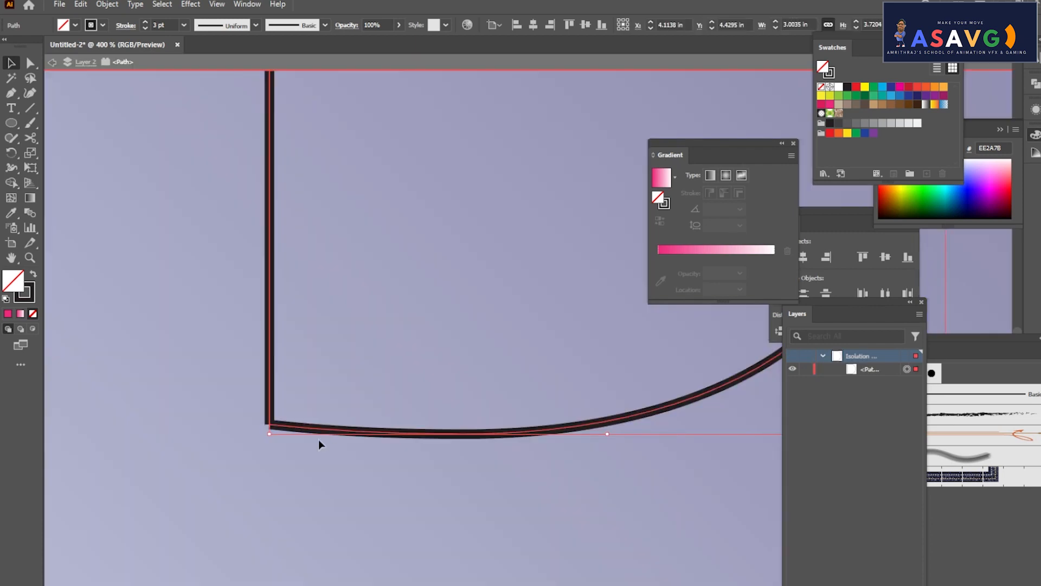
{"action": "left_click", "coordinate": [319, 440]}
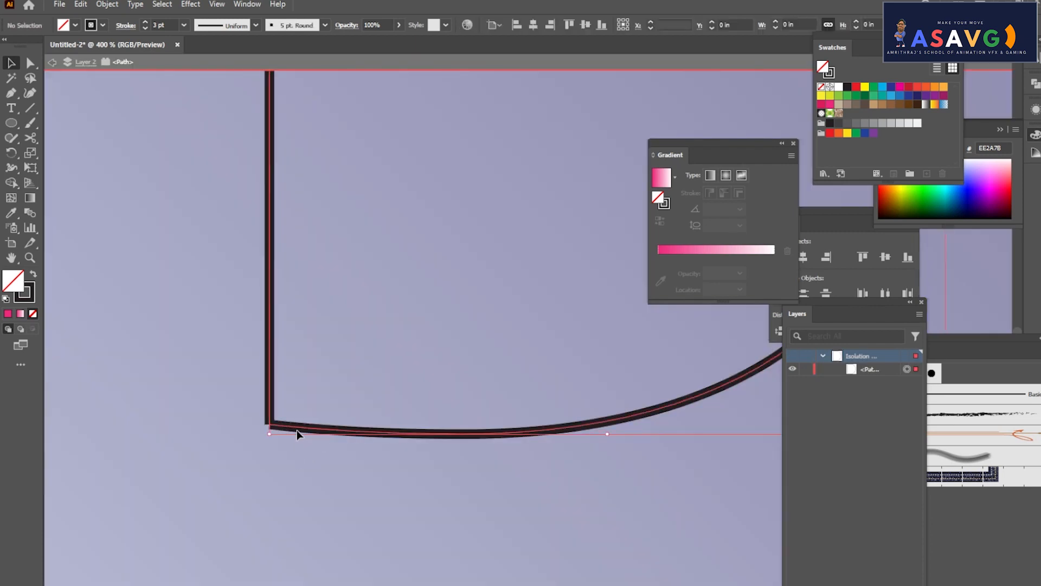
{"action": "left_click_drag", "start_coordinate": [277, 425], "coordinate": [282, 441]}
Make the isolated letter D outline a compound path and nudge it slightly.
{"action": "right_click", "coordinate": [282, 439]}
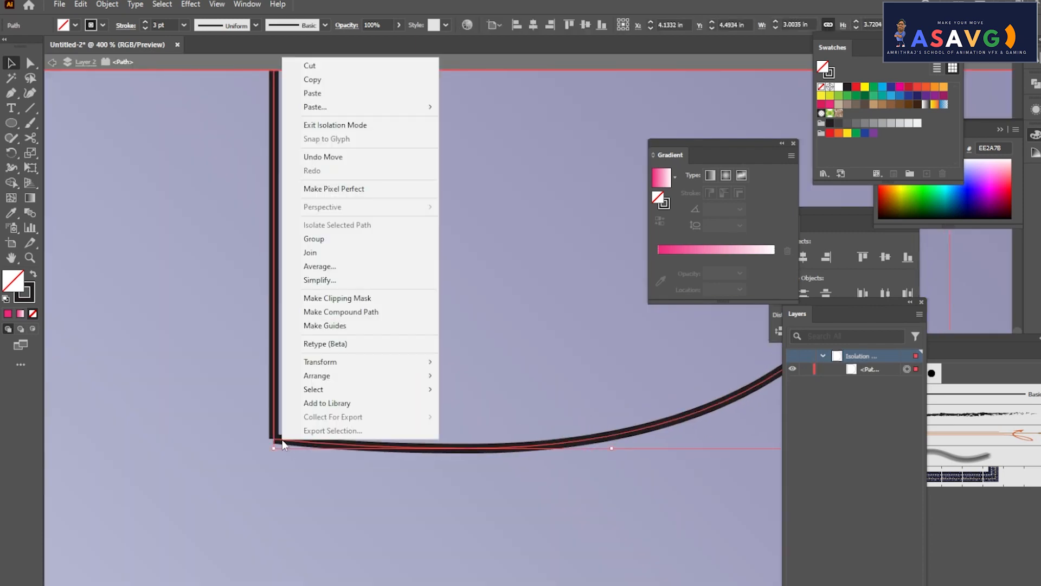
{"action": "left_click", "coordinate": [376, 312]}
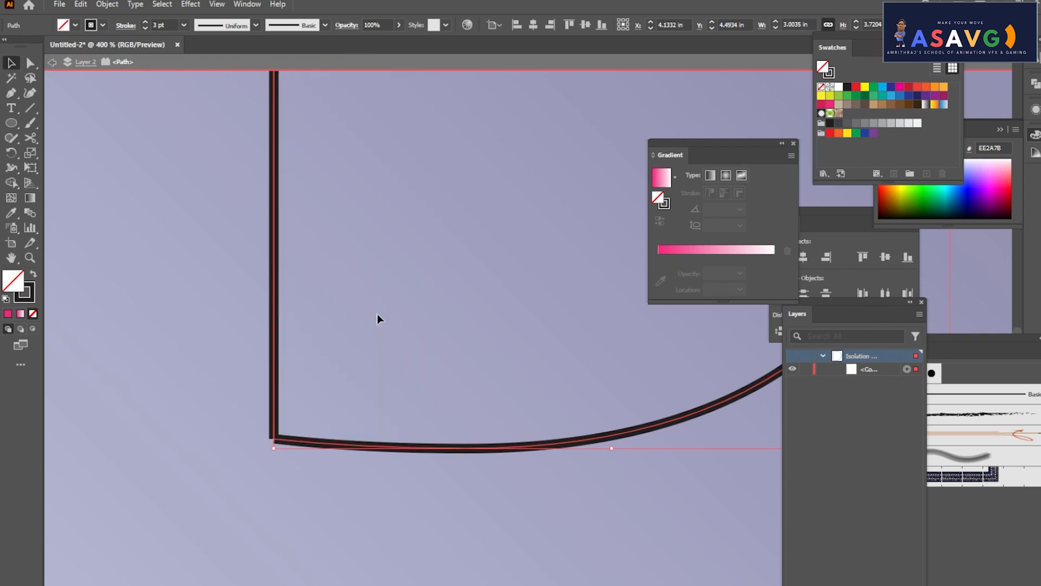
{"action": "left_click_drag", "start_coordinate": [291, 437], "coordinate": [325, 442]}
Undo the compound path and the moves made in isolation, and exit isolation mode.
{"action": "key", "text": "ctrl+z"}
{"action": "key", "text": "ctrl+z"}
{"action": "key", "text": "ctrl+z"}
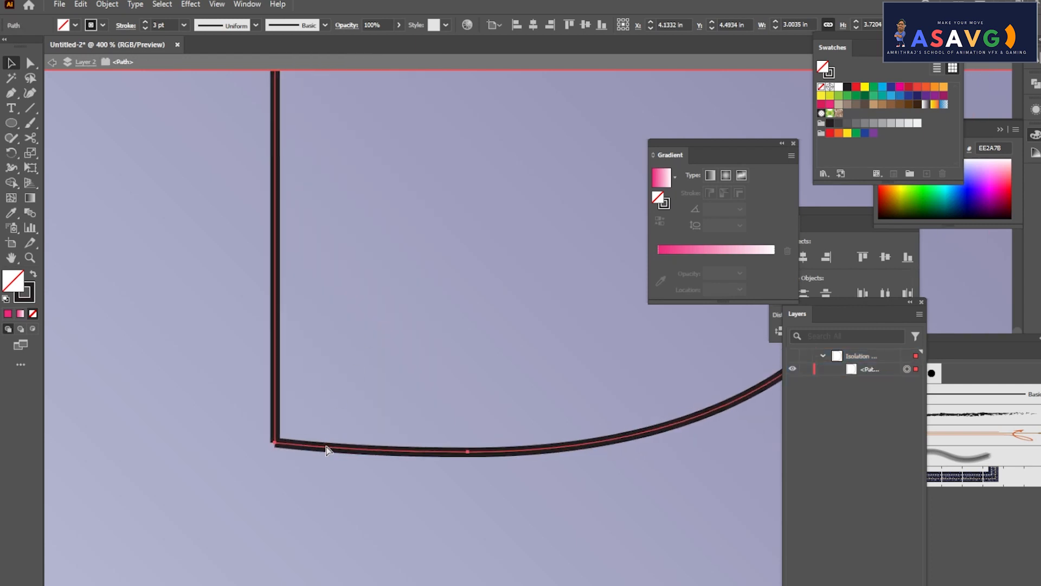
{"action": "key", "text": "ctrl+z"}
{"action": "left_click", "coordinate": [52, 62]}
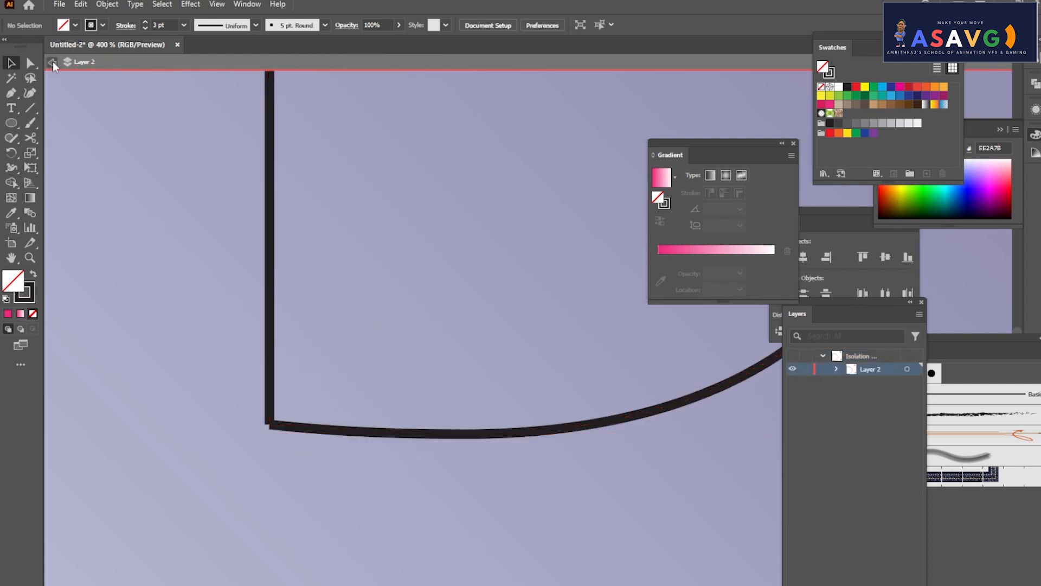
{"action": "left_click", "coordinate": [54, 63]}
Undo the remaining outline moves and the Scissors cut on the letter D.
{"action": "key", "text": "ctrl+z"}
{"action": "key", "text": "ctrl+z"}
{"action": "key", "text": "ctrl+z"}
{"action": "key", "text": "ctrl+z"}
{"action": "key", "text": "ctrl+z"}
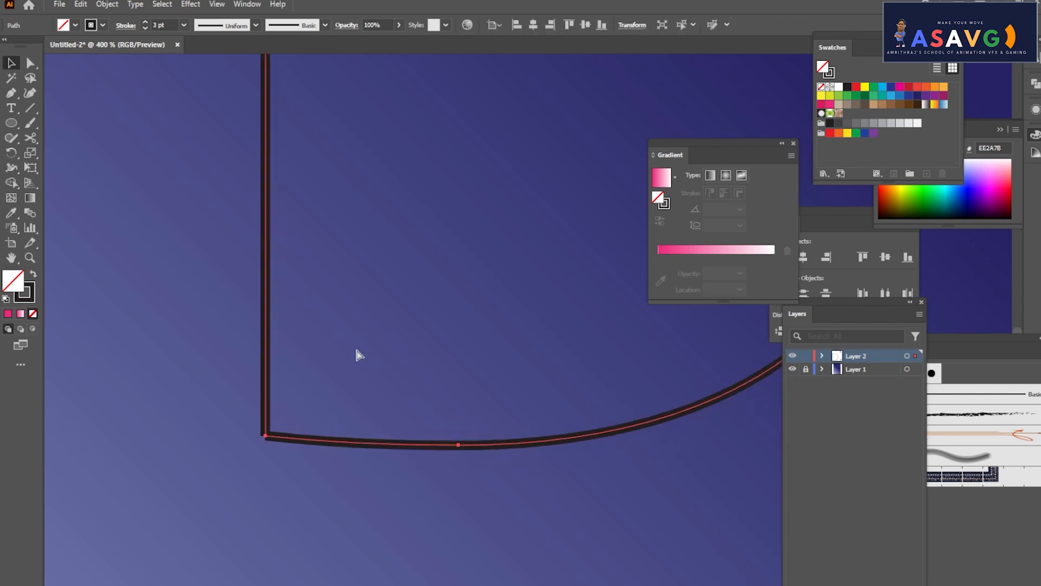
{"action": "key", "text": "ctrl+z"}
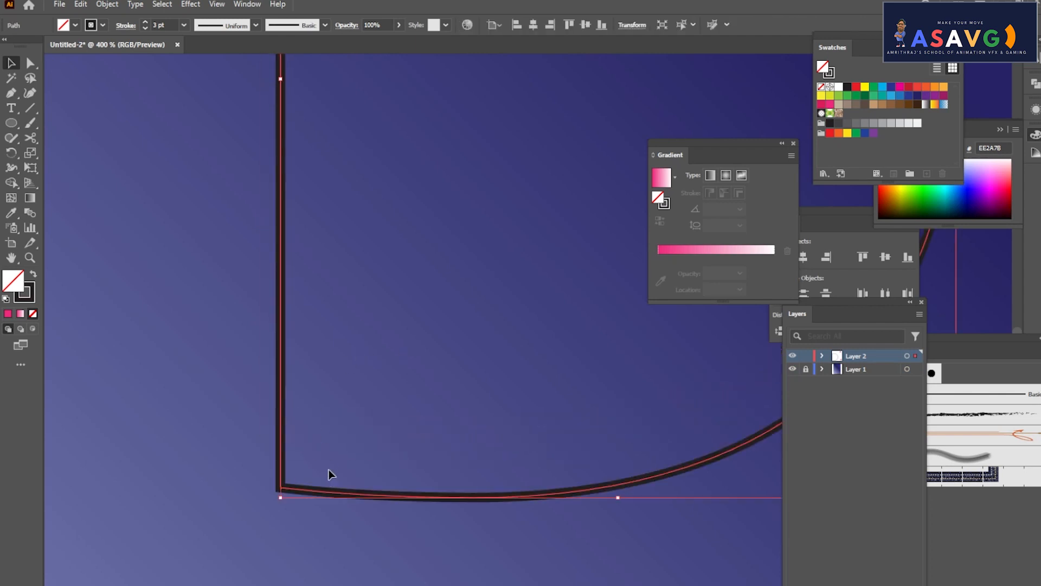
Cut the letter D outline at its lower-left corner anchor with the Scissors tool.
{"action": "scroll", "coordinate": [303, 494], "scroll_direction": "down", "scroll_amount": 1}
{"action": "left_click_drag", "start_coordinate": [274, 515], "coordinate": [336, 342]}
{"action": "key", "text": "ctrl+plus"}
{"action": "key", "text": "ctrl+plus"}
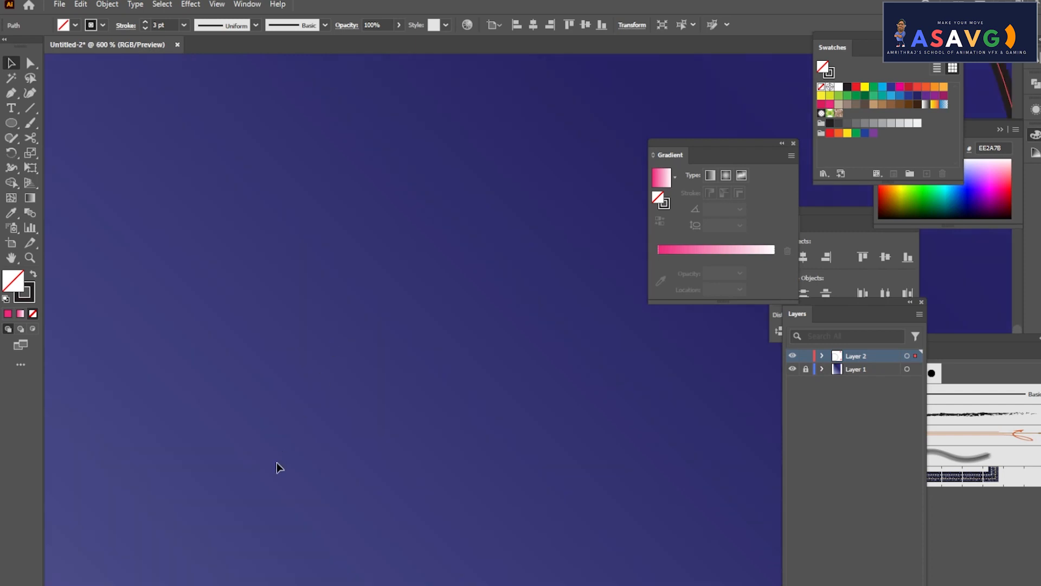
{"action": "mouse_move", "coordinate": [259, 442]}
{"action": "left_mouse_down"}
{"action": "mouse_move", "coordinate": [422, 353]}
{"action": "mouse_move", "coordinate": [402, 321]}
{"action": "left_mouse_up"}
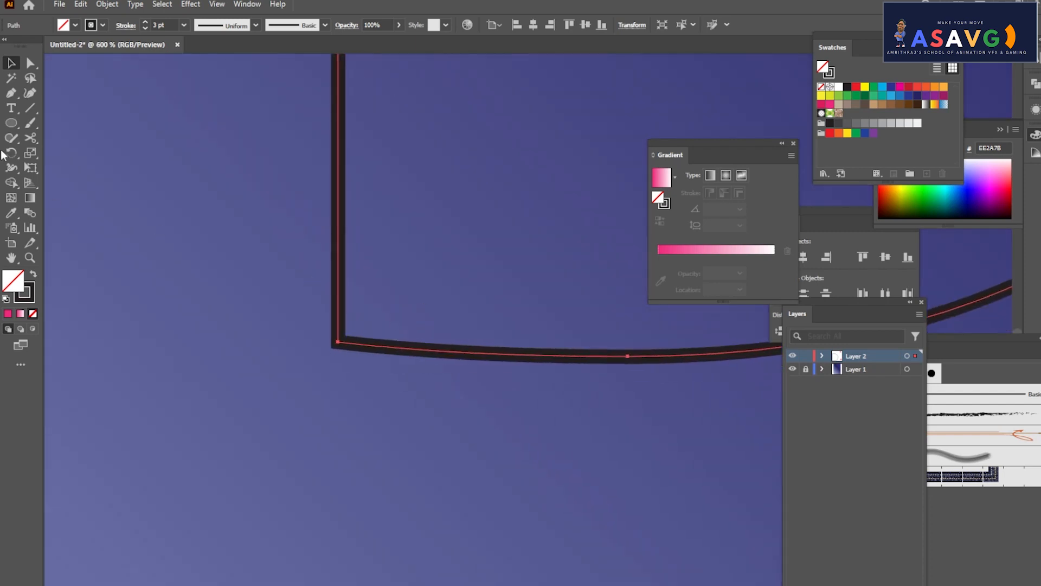
{"action": "left_click", "coordinate": [33, 140]}
{"action": "left_click", "coordinate": [86, 153]}
{"action": "left_click", "coordinate": [337, 343]}
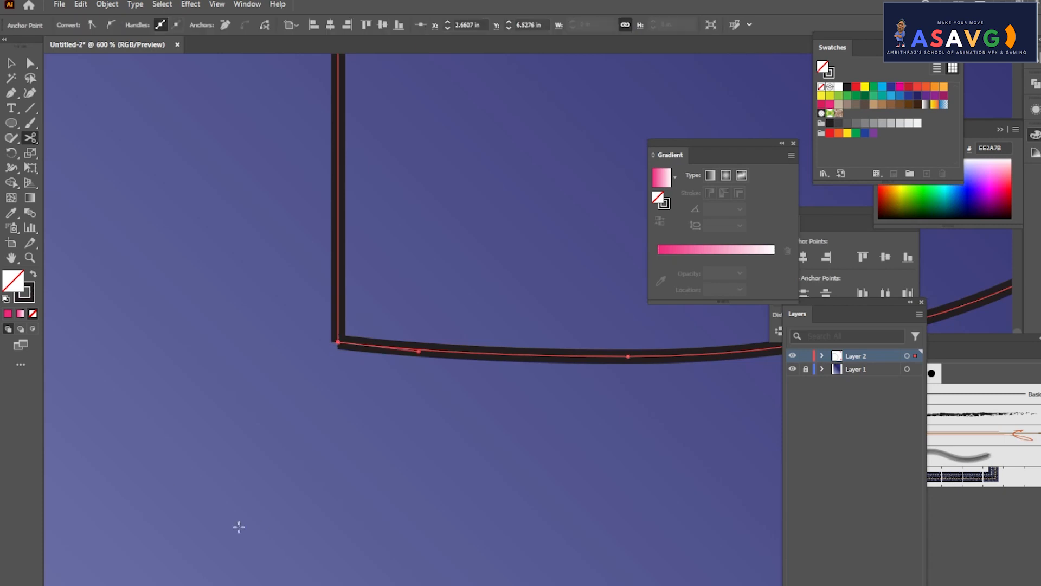
Move the cut letter D path slightly down and to the right, partly in isolation mode, and exit isolation mode.
{"action": "key", "text": "v"}
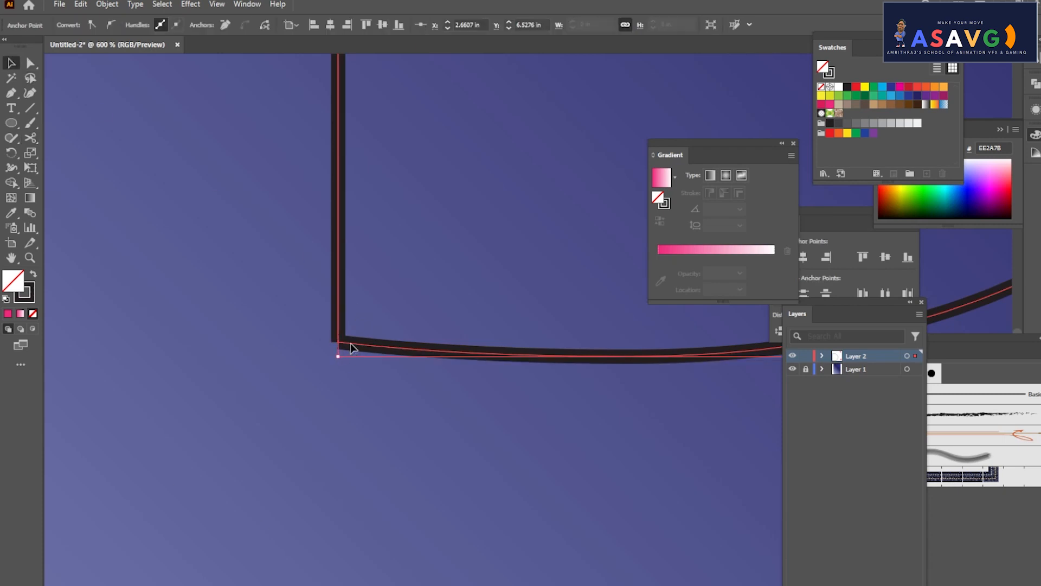
{"action": "mouse_move", "coordinate": [351, 343]}
{"action": "left_mouse_down"}
{"action": "mouse_move", "coordinate": [382, 362]}
{"action": "mouse_move", "coordinate": [351, 356]}
{"action": "left_mouse_up"}
{"action": "right_click", "coordinate": [351, 356]}
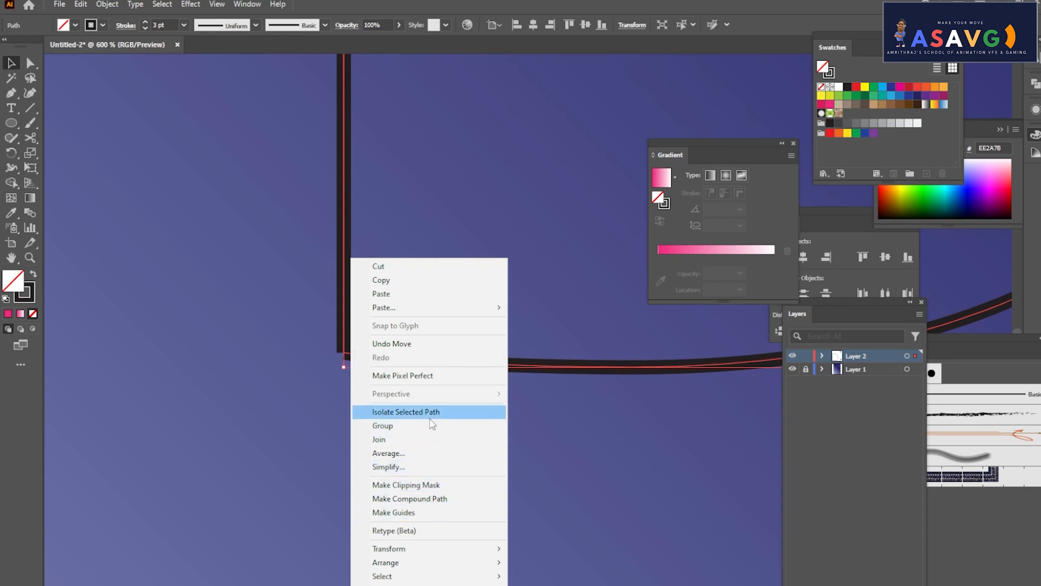
{"action": "left_click", "coordinate": [429, 413]}
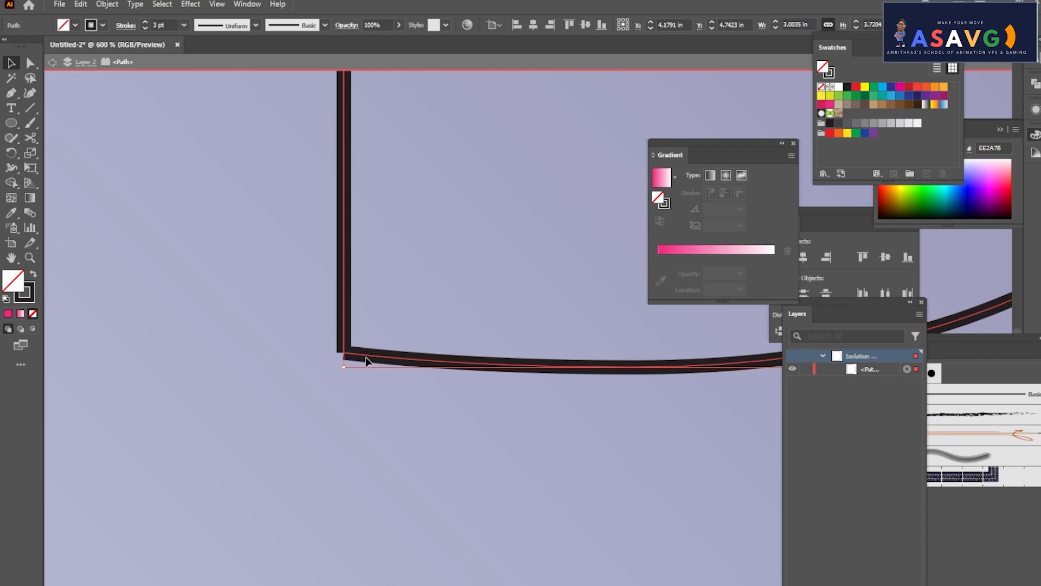
{"action": "mouse_move", "coordinate": [366, 358]}
{"action": "left_mouse_down"}
{"action": "mouse_move", "coordinate": [388, 363]}
{"action": "mouse_move", "coordinate": [371, 368]}
{"action": "left_mouse_up"}
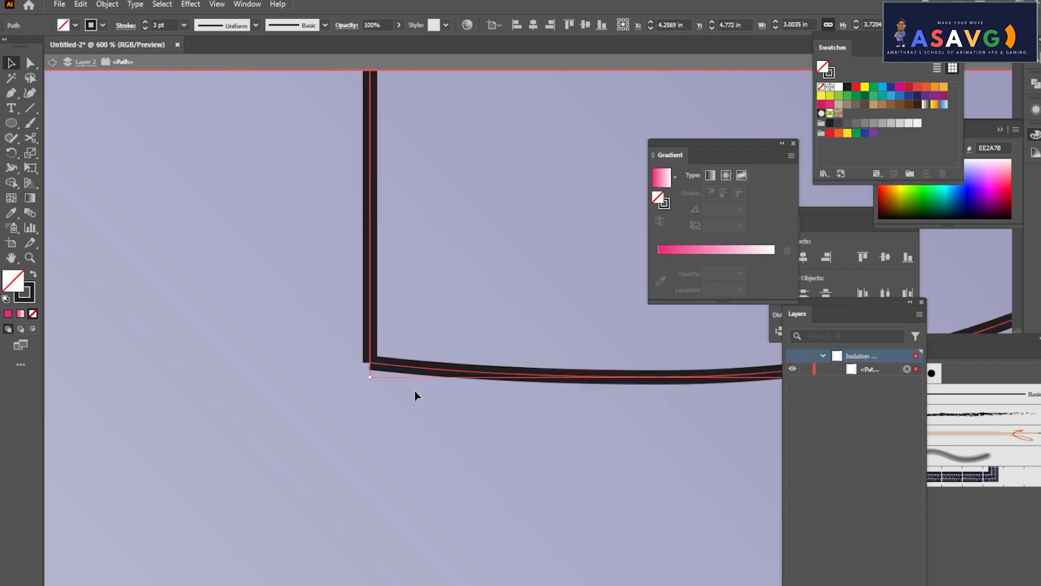
{"action": "left_click", "coordinate": [52, 63]}
{"action": "left_click", "coordinate": [50, 67]}
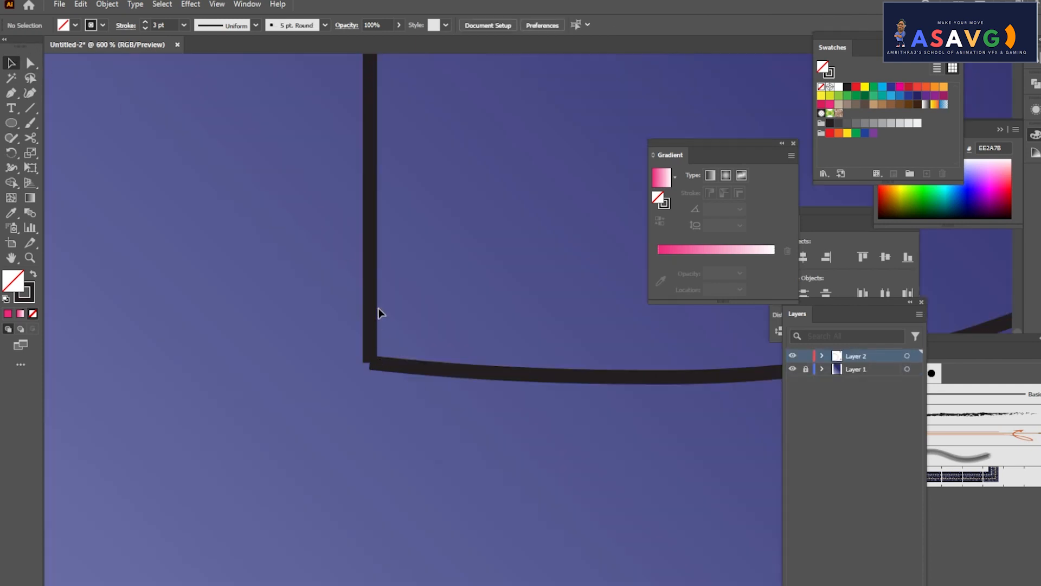
Select the cut letter D path and switch the artwork to outline view.
{"action": "left_click_drag", "start_coordinate": [379, 311], "coordinate": [372, 430]}
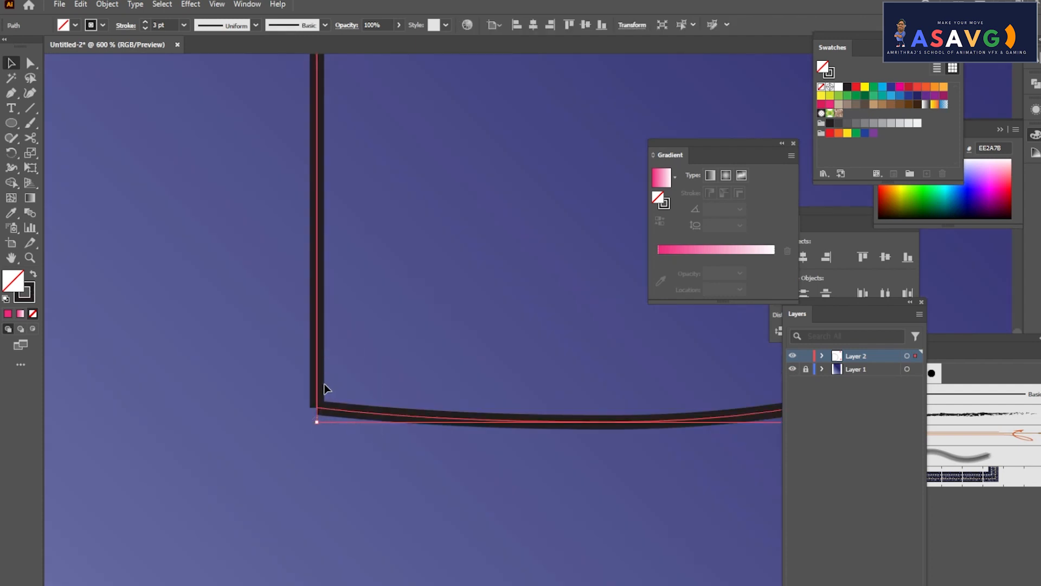
{"action": "key", "text": "ctrl"}
{"action": "key", "text": "ctrl"}
{"action": "key", "text": "space"}
{"action": "left_click_drag", "start_coordinate": [372, 358], "coordinate": [408, 277]}
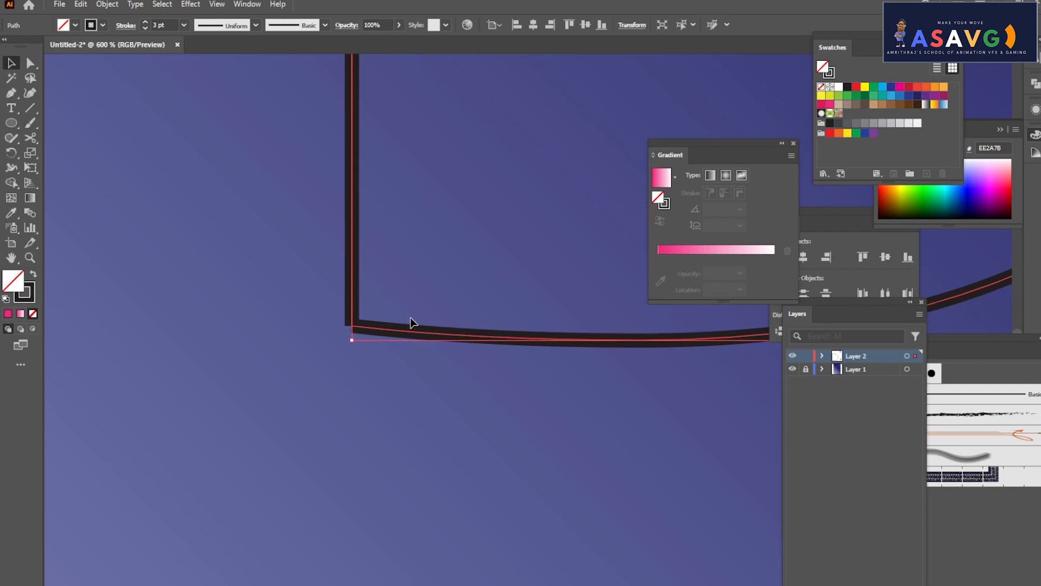
{"action": "key", "text": "ctrl"}
{"action": "scroll", "coordinate": [410, 323], "scroll_direction": "down", "scroll_amount": 5, "text": "alt"}
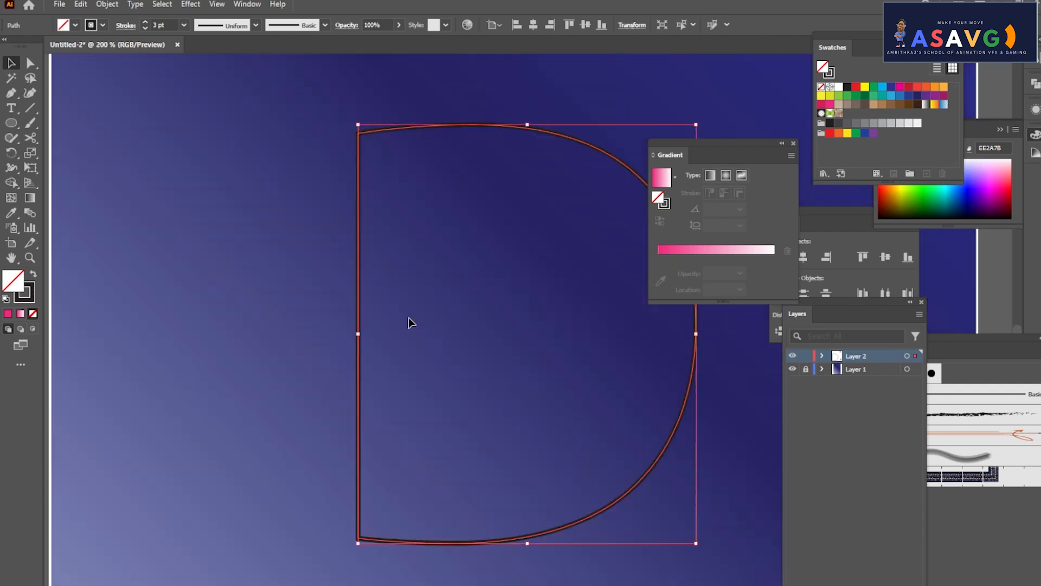
{"action": "key", "text": "ctrl+y"}
{"action": "scroll", "coordinate": [405, 432], "scroll_direction": "down", "scroll_amount": 2}
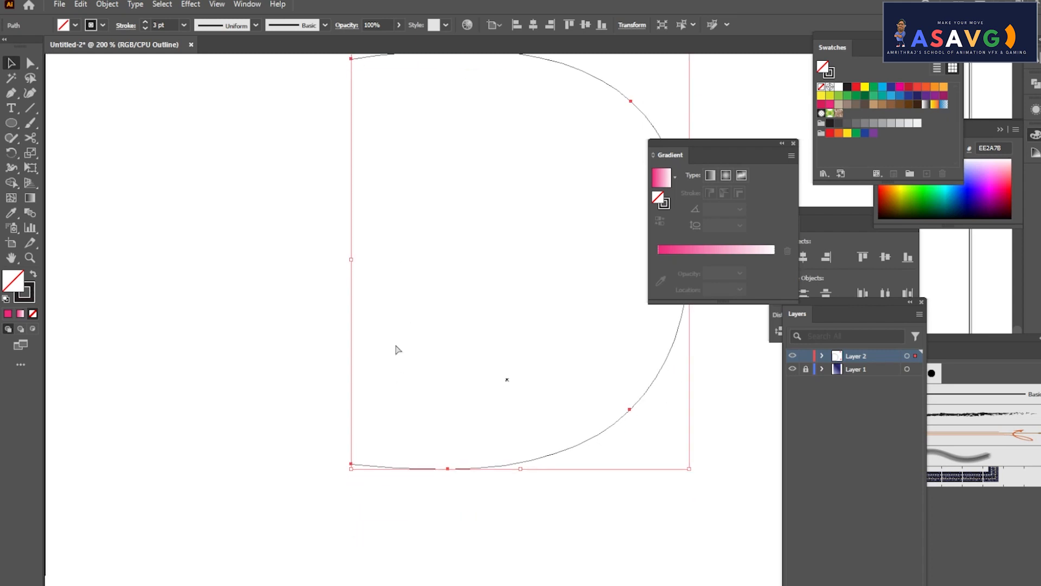
Undo the latest moves of the cut letter D path.
{"action": "key", "text": "ctrl+shift+b"}
{"action": "key", "text": "ctrl+y"}
{"action": "key", "text": "ctrl+y"}
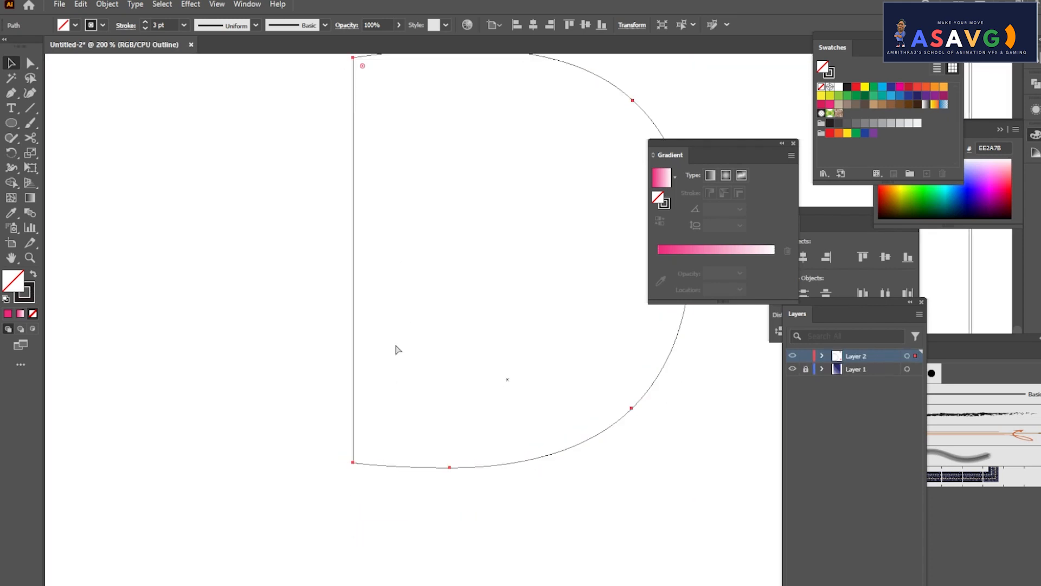
{"action": "key", "text": "ctrl+z"}
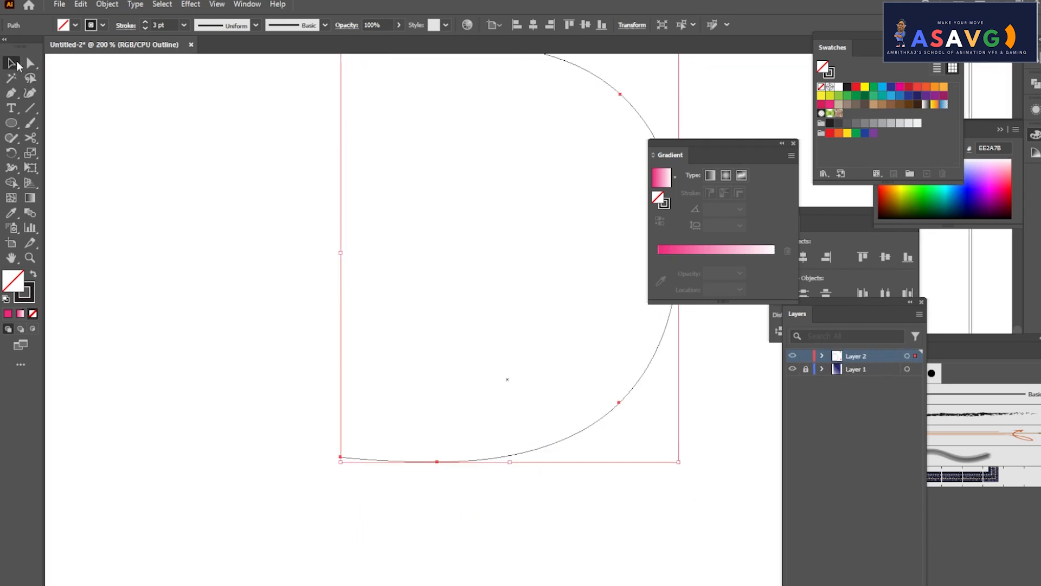
Cut the letter D outline again at its lower-left corner anchor with the Scissors tool.
{"action": "key", "text": "ctrl+plus"}
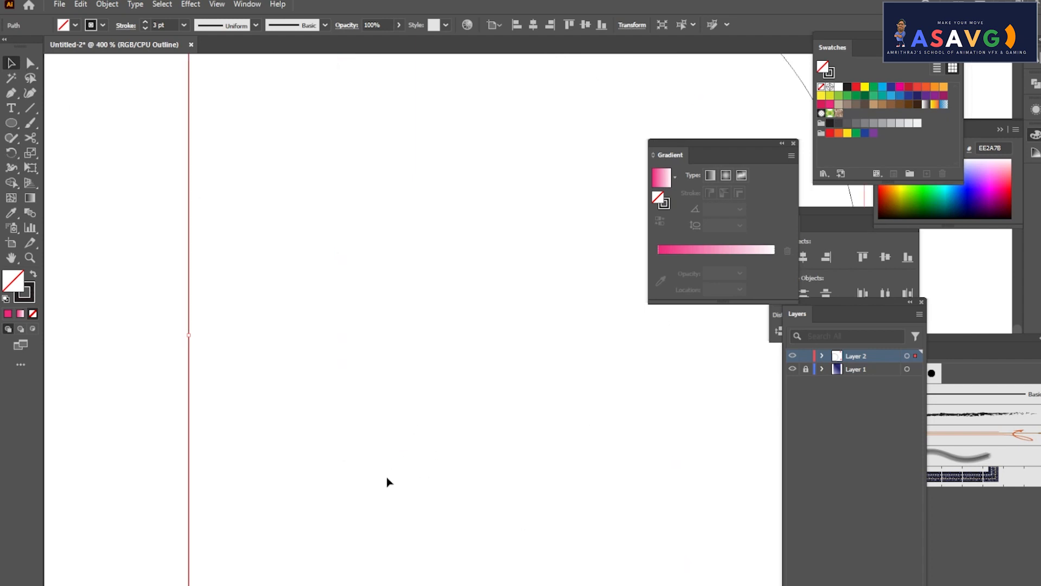
{"action": "left_click_drag", "start_coordinate": [390, 505], "coordinate": [407, 1]}
{"action": "left_click", "coordinate": [32, 137]}
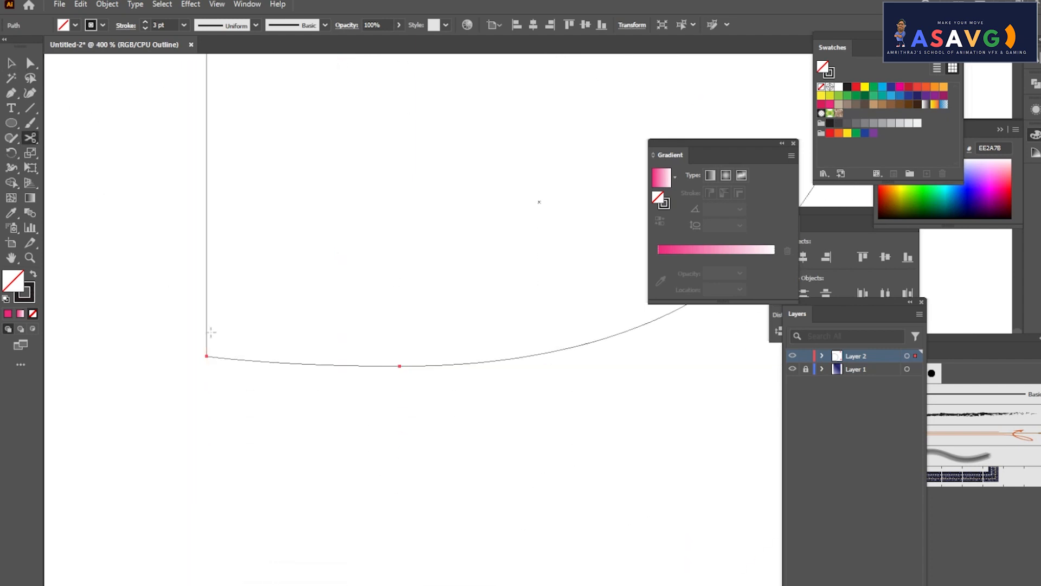
{"action": "left_click", "coordinate": [207, 357]}
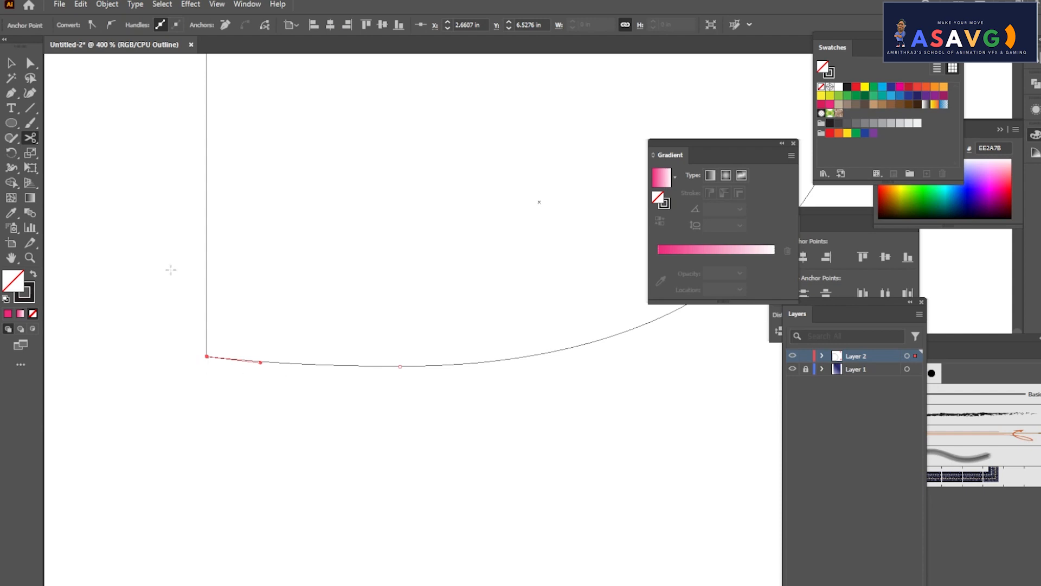
Move the letter D path slightly up and to the left, and open it in isolation mode.
{"action": "left_click", "coordinate": [10, 63]}
{"action": "left_click", "coordinate": [206, 359]}
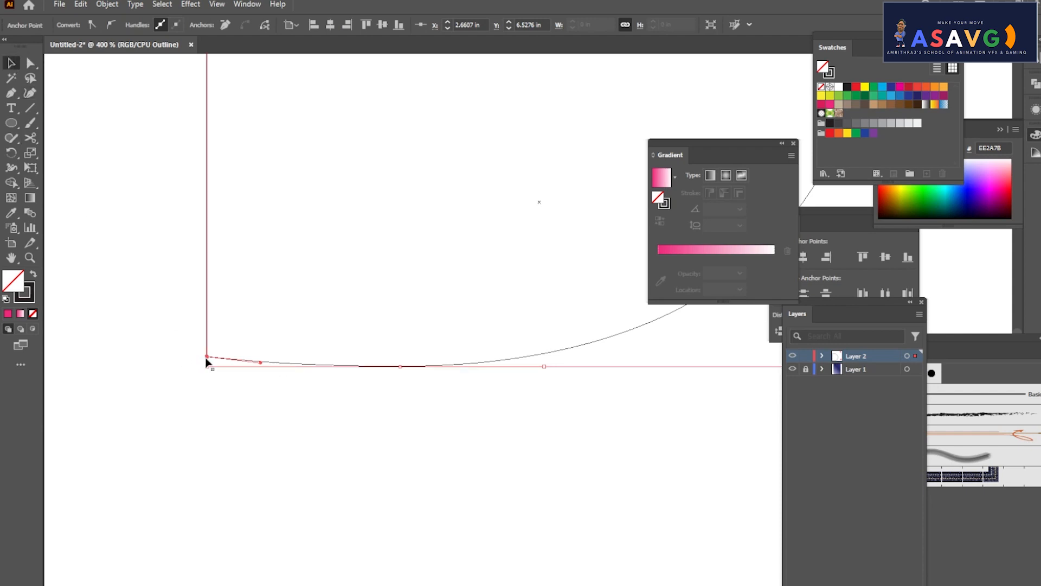
{"action": "left_click_drag", "start_coordinate": [207, 361], "coordinate": [165, 314]}
{"action": "double_click", "coordinate": [175, 334]}
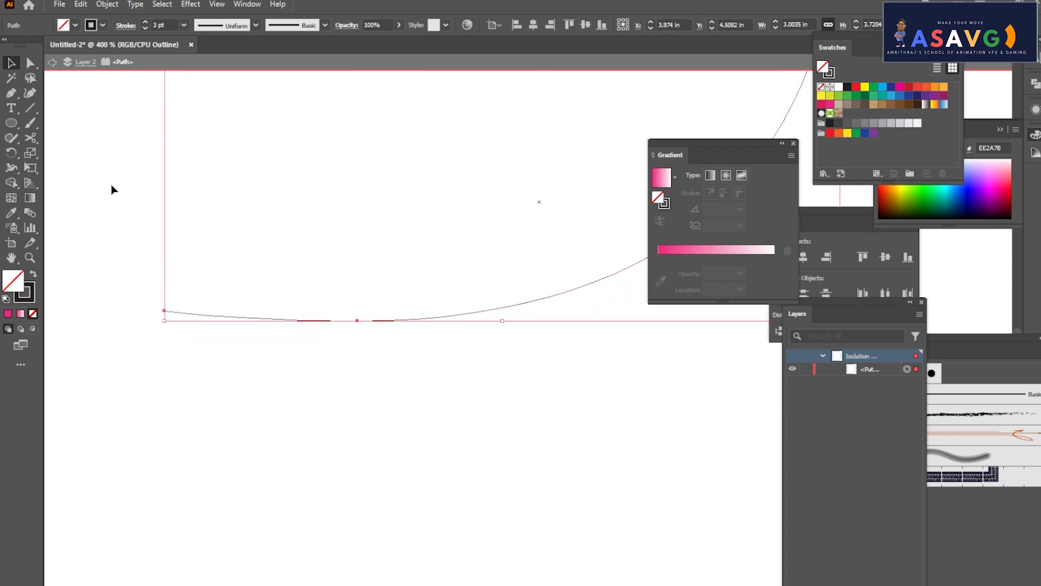
Pull the two cut end anchors at the letter D's lower-left corner apart with the Direct Selection tool.
{"action": "left_click", "coordinate": [30, 63]}
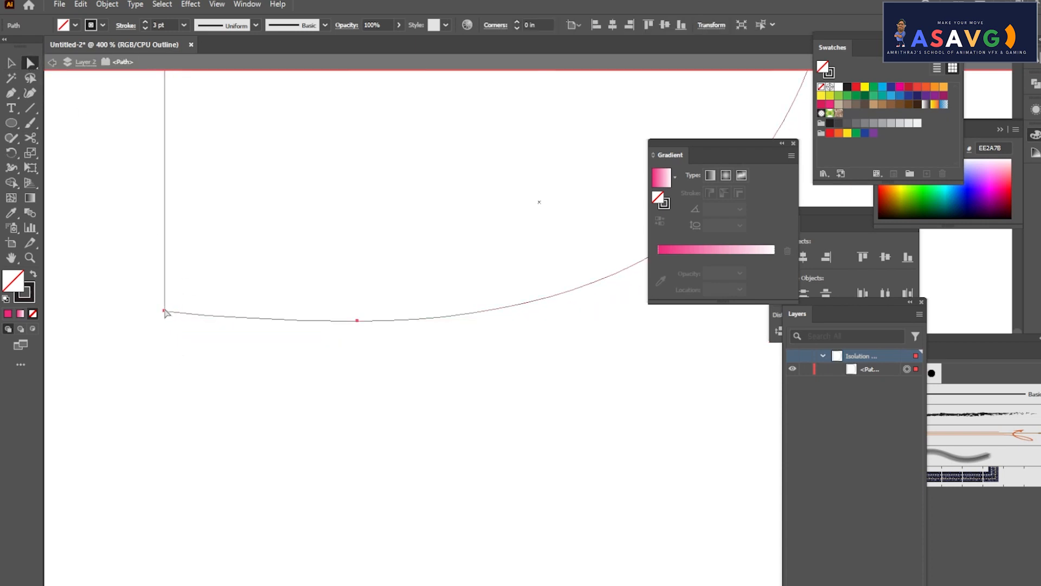
{"action": "mouse_move", "coordinate": [165, 313]}
{"action": "left_mouse_down"}
{"action": "mouse_move", "coordinate": [176, 347]}
{"action": "mouse_move", "coordinate": [148, 306]}
{"action": "left_mouse_up"}
{"action": "left_click", "coordinate": [175, 341]}
{"action": "left_click_drag", "start_coordinate": [231, 346], "coordinate": [328, 327]}
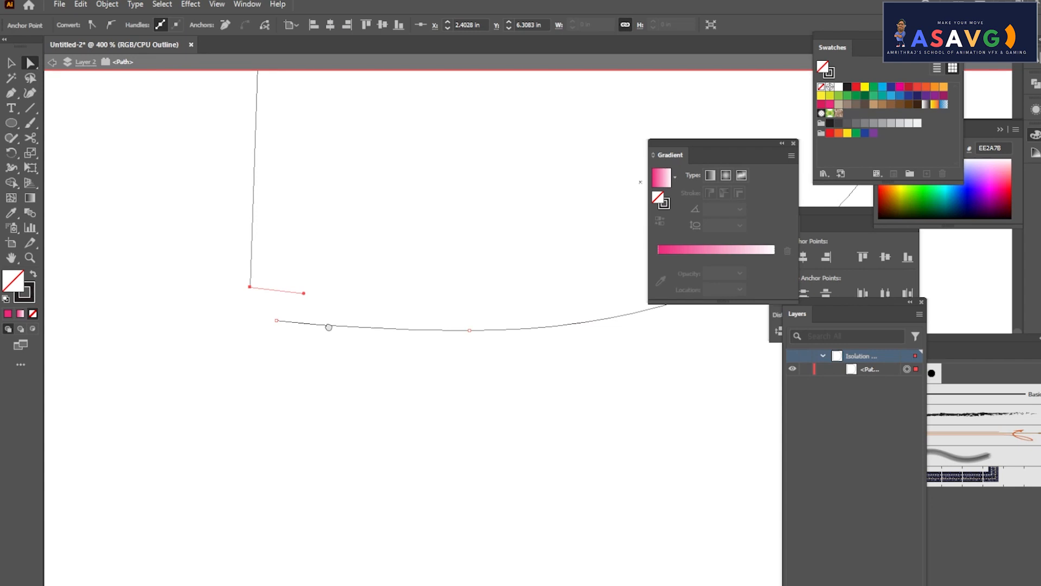
Compare the opened lower-left corner of the letter D in preview and outline views.
{"action": "left_click", "coordinate": [30, 63]}
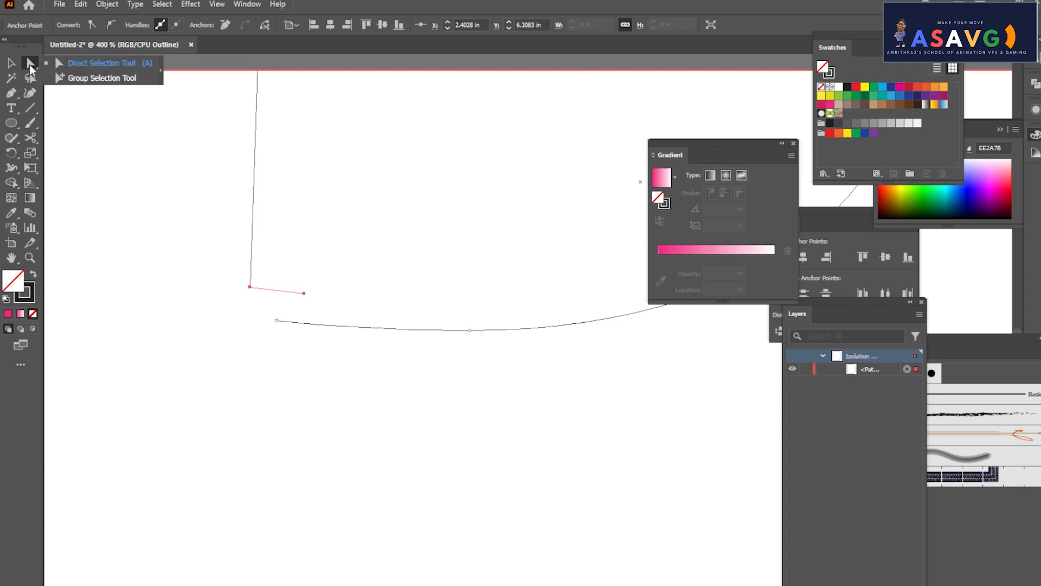
{"action": "left_click", "coordinate": [97, 71]}
{"action": "key", "text": "ctrl"}
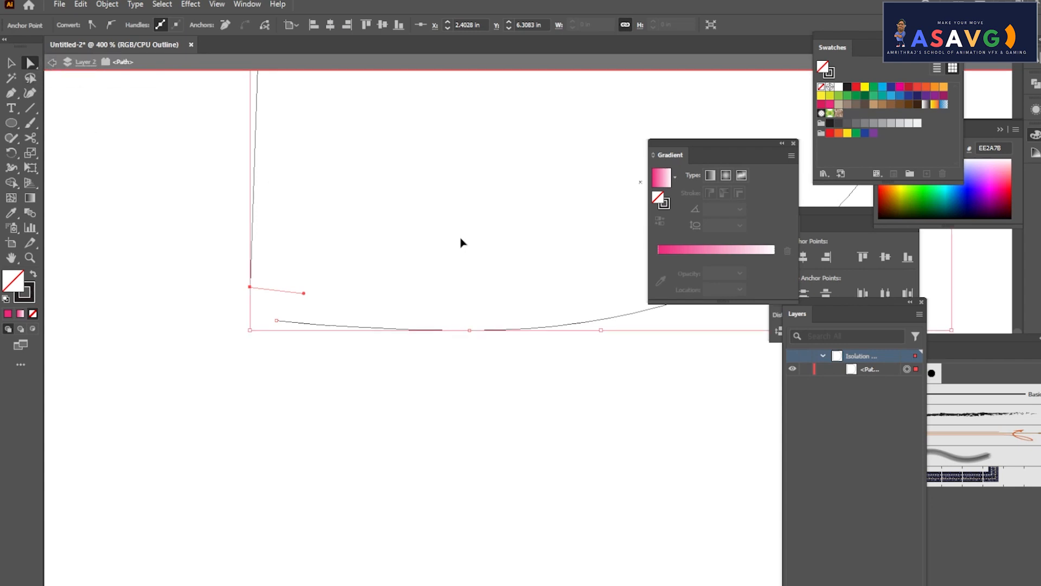
{"action": "key", "text": "ctrl+y"}
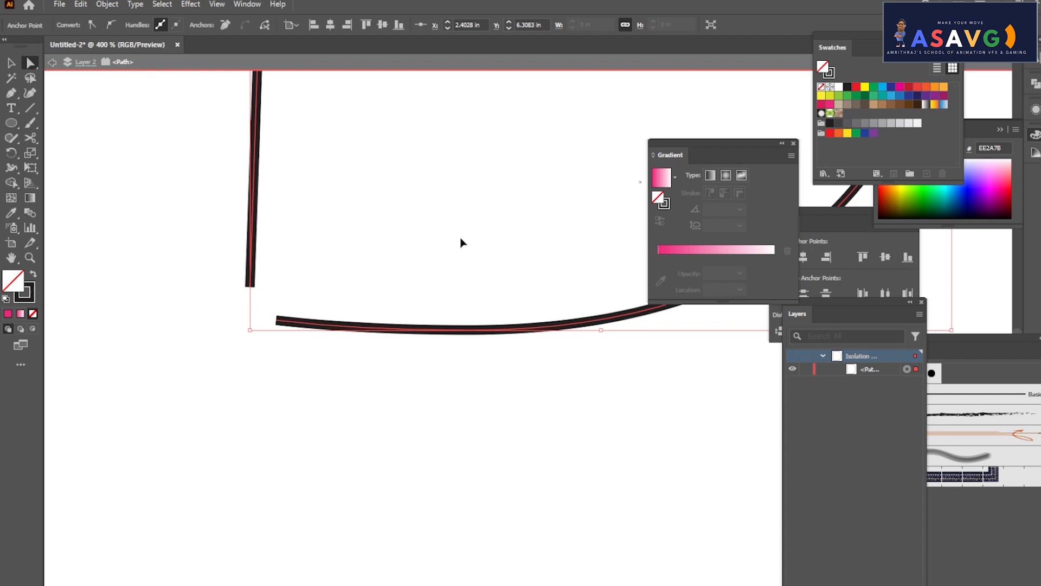
{"action": "key", "text": "ctrl+y"}
{"action": "key", "text": "ctrl+y"}
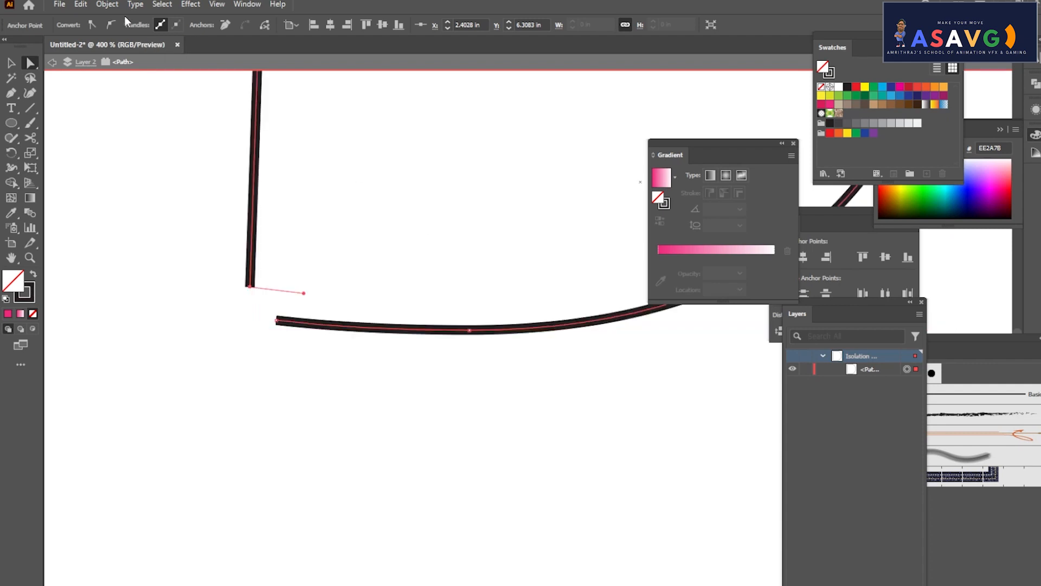
Exit isolation mode, return the artwork to preview view, and deselect the letter D.
{"action": "left_click", "coordinate": [52, 63]}
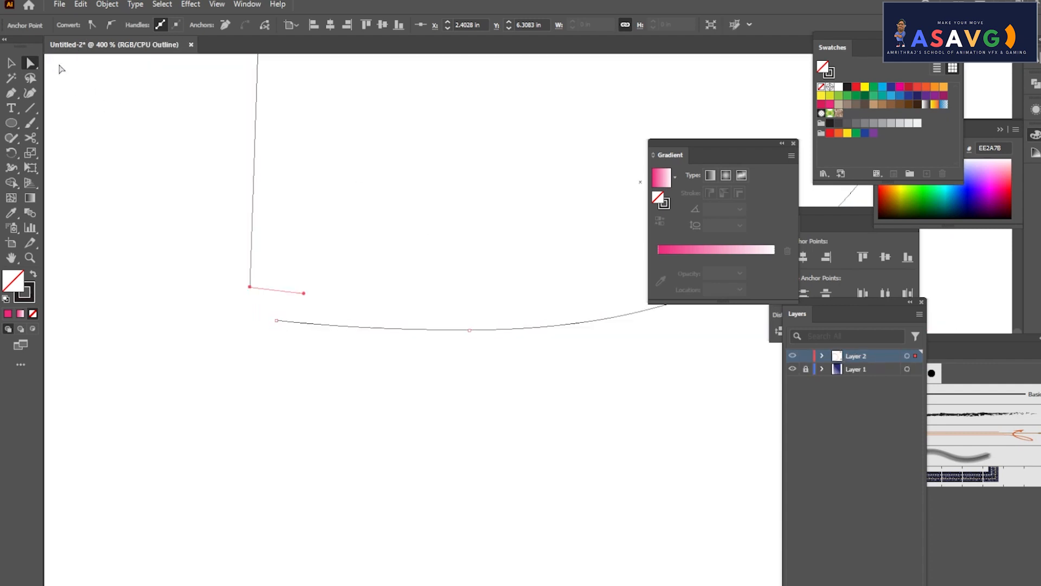
{"action": "left_click_drag", "start_coordinate": [174, 106], "coordinate": [182, 148]}
{"action": "scroll", "coordinate": [313, 251], "scroll_direction": "down", "scroll_amount": 8}
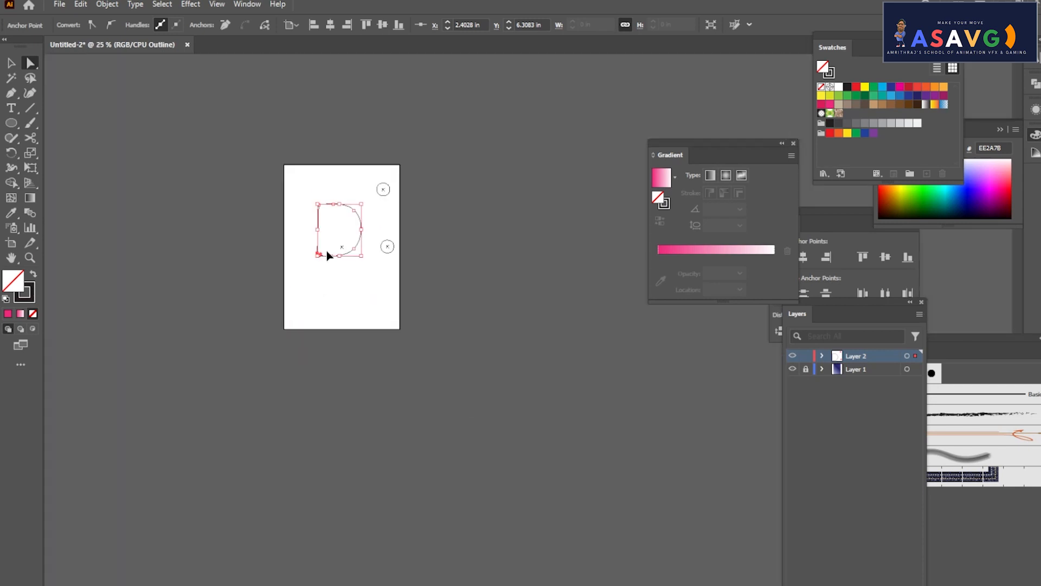
{"action": "key", "text": "ctrl+y"}
{"action": "left_click", "coordinate": [465, 263]}
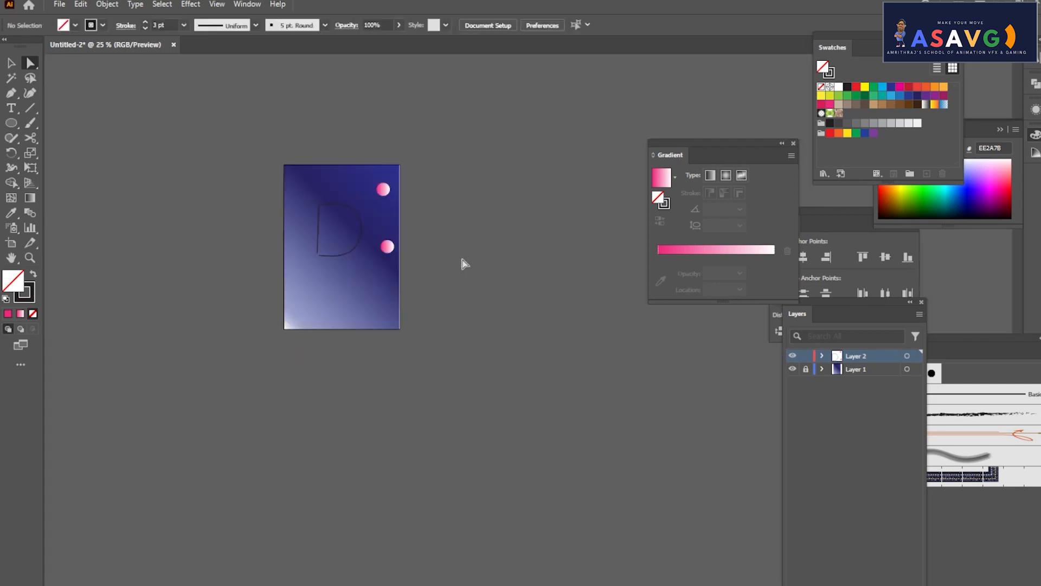
Try closing the letter D path by joining its two open lower-left ends with a straight segment.
{"action": "key", "text": "p"}
{"action": "key", "text": "ctrl+plus"}
{"action": "key", "text": "ctrl+plus"}
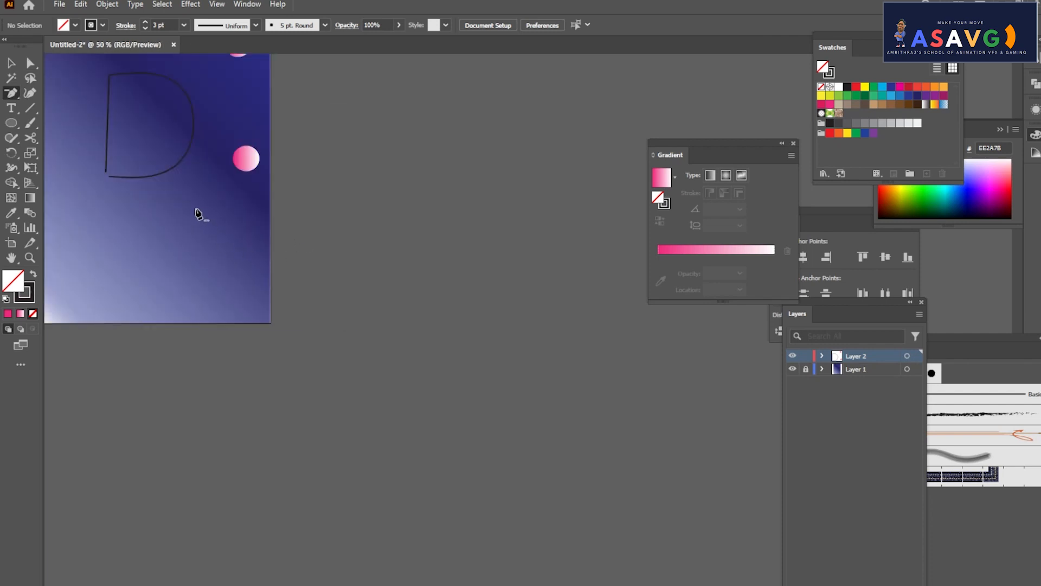
{"action": "left_click_drag", "start_coordinate": [202, 210], "coordinate": [371, 298]}
{"action": "key", "text": "v"}
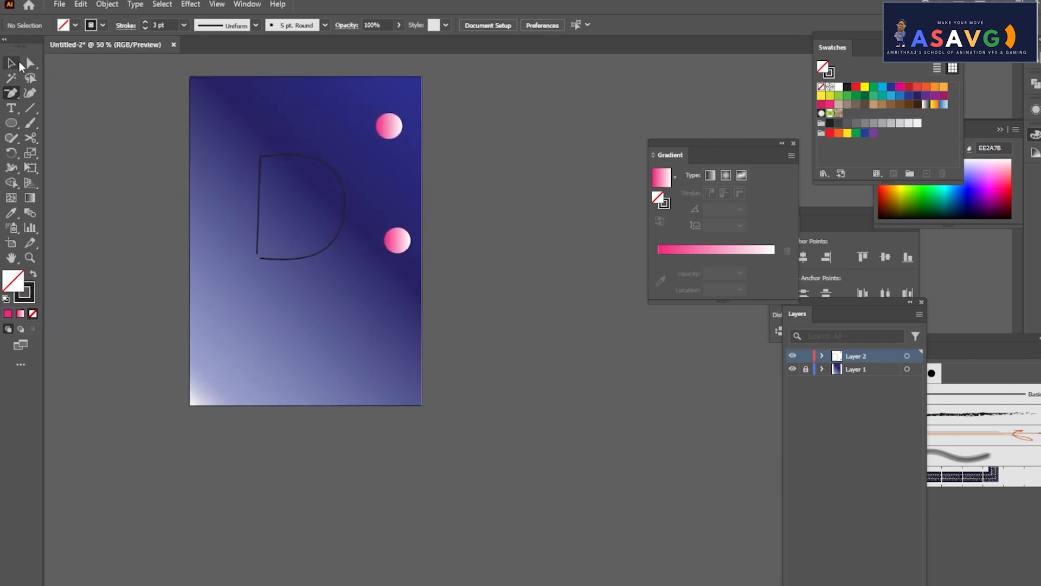
{"action": "left_click", "coordinate": [258, 253]}
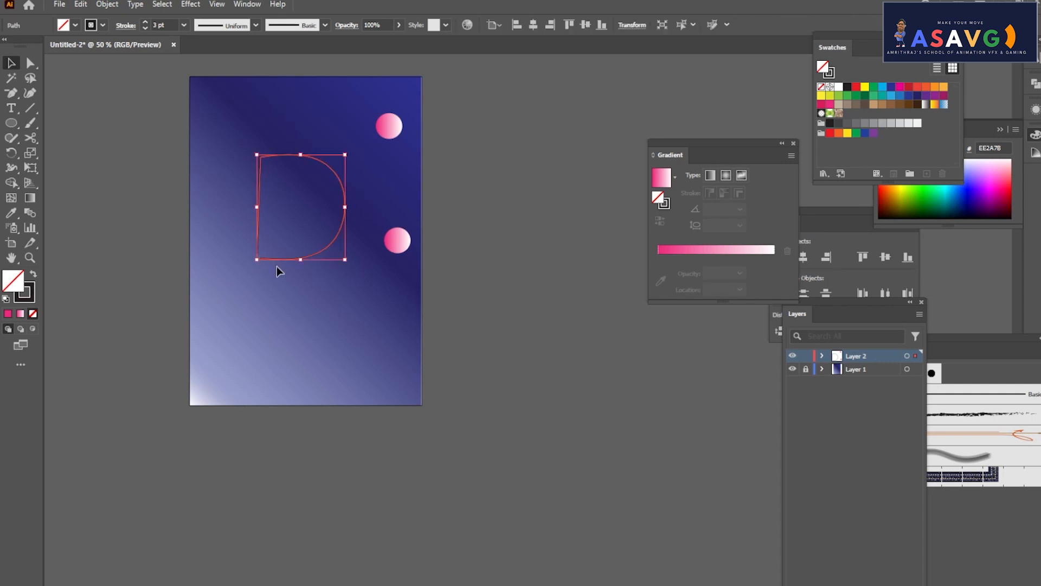
{"action": "left_click", "coordinate": [282, 262]}
{"action": "left_click", "coordinate": [283, 259]}
{"action": "key", "text": "ctrl+plus"}
{"action": "key", "text": "ctrl+plus"}
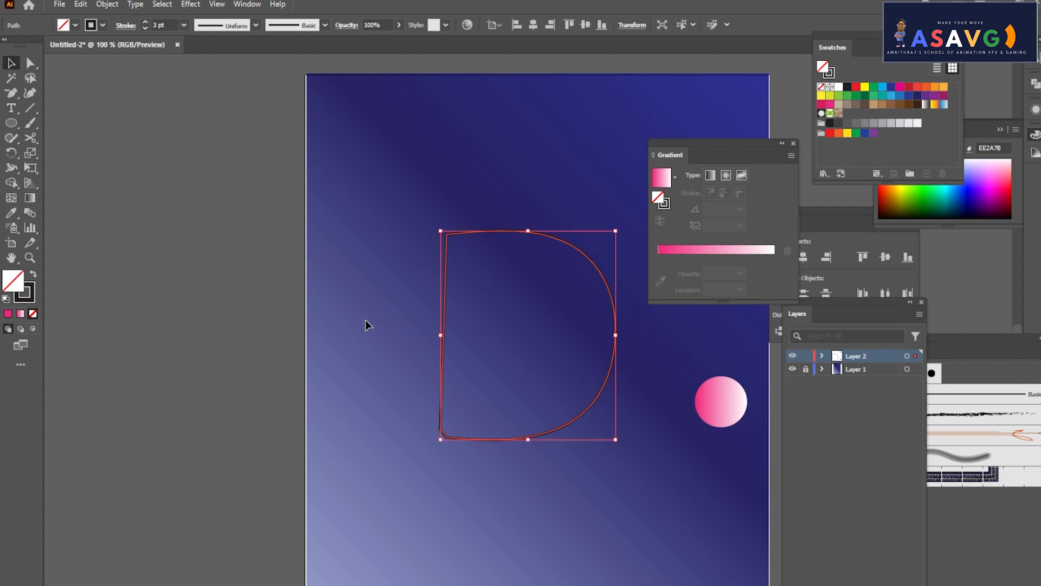
{"action": "key", "text": "ctrl+plus"}
{"action": "key", "text": "ctrl+plus"}
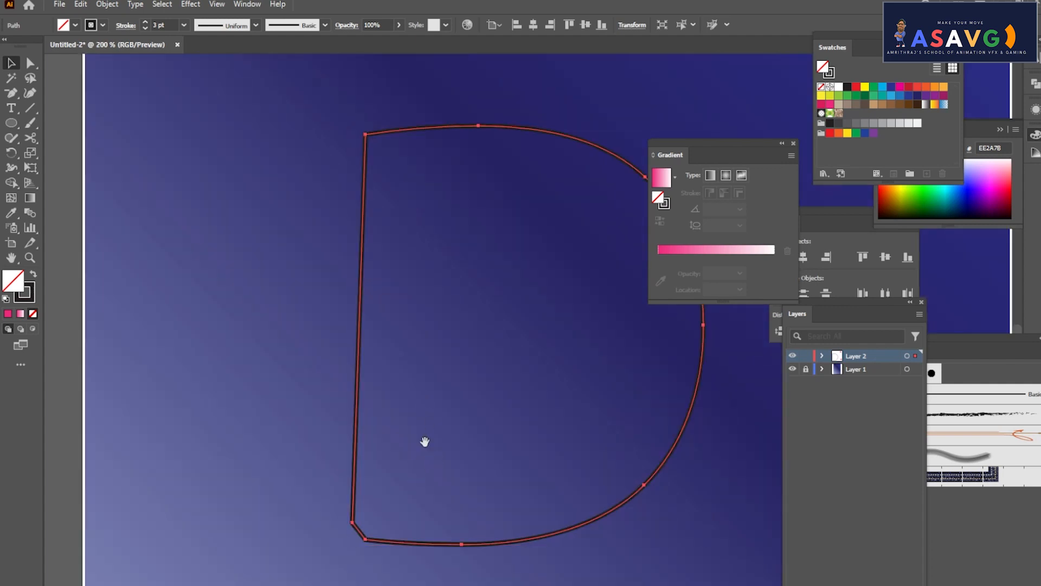
{"action": "left_click_drag", "start_coordinate": [425, 440], "coordinate": [383, 321]}
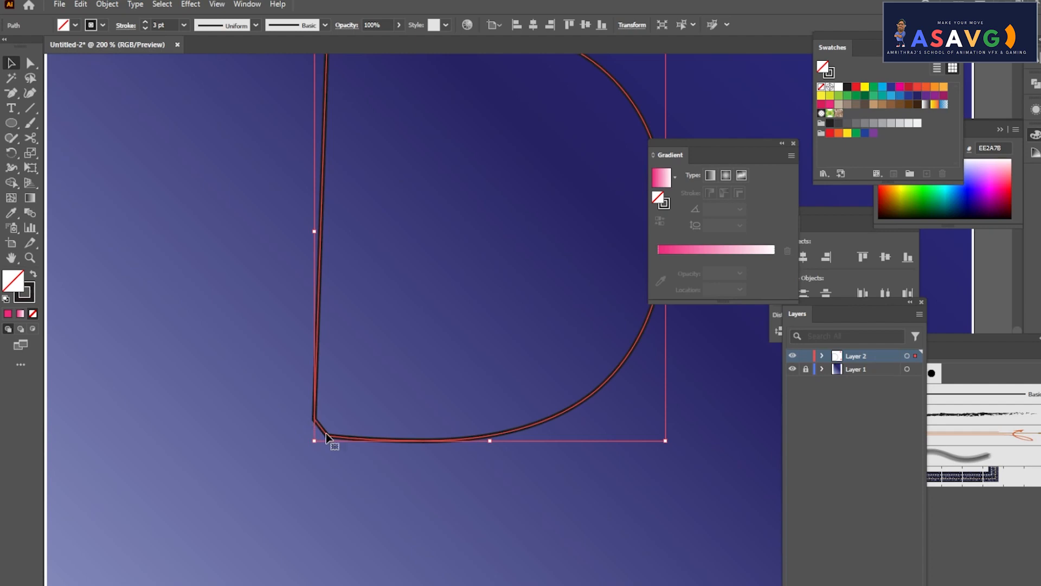
{"action": "key", "text": "ctrl+z"}
Move the vertical stroke's lower end anchor onto the bottom curve's end anchor so the letter D's corner meets.
{"action": "left_click", "coordinate": [31, 63]}
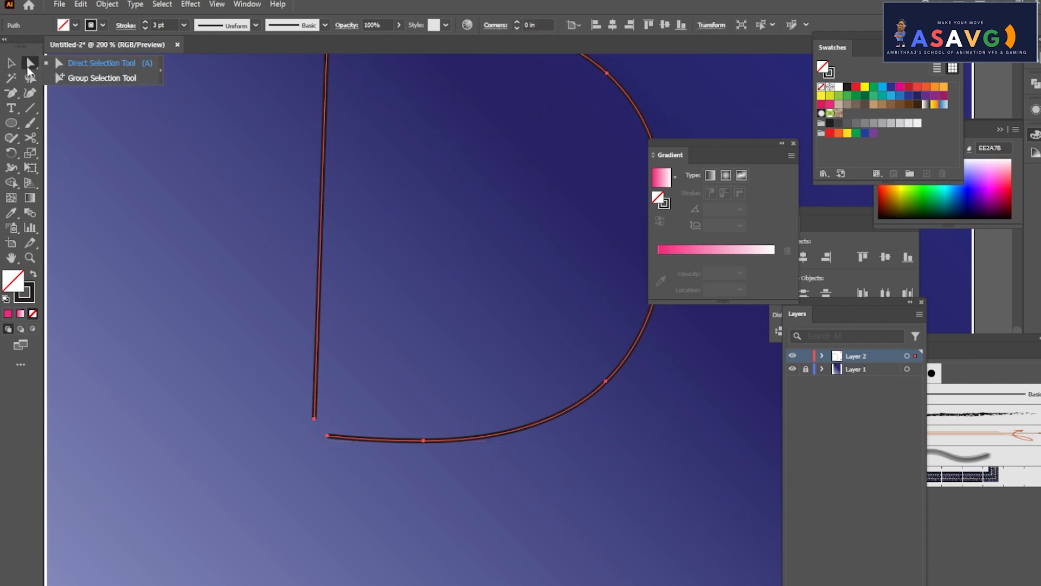
{"action": "left_click_drag", "start_coordinate": [316, 421], "coordinate": [340, 451]}
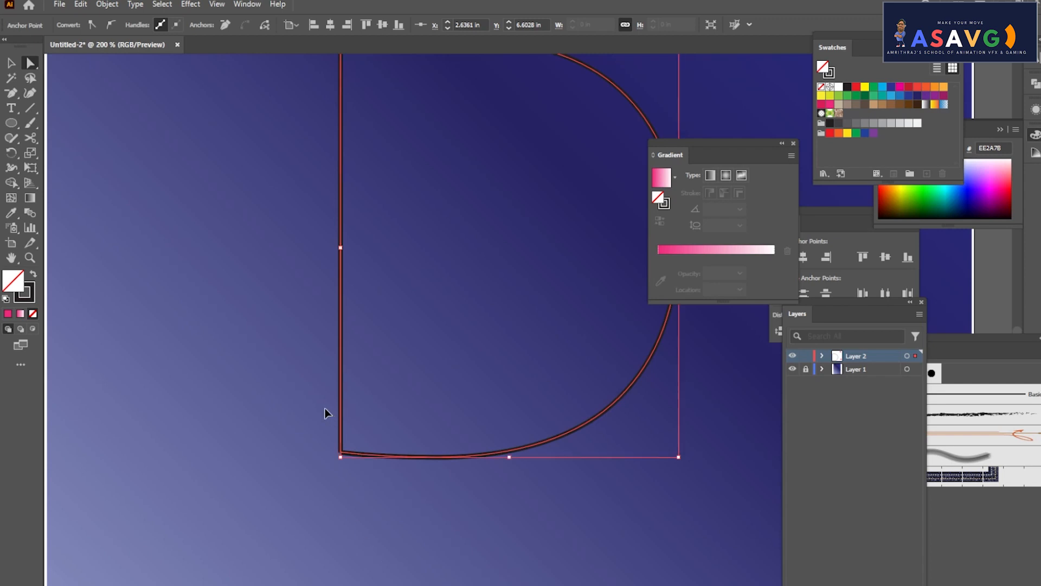
{"action": "key", "text": "ctrl+z"}
{"action": "left_click", "coordinate": [32, 64]}
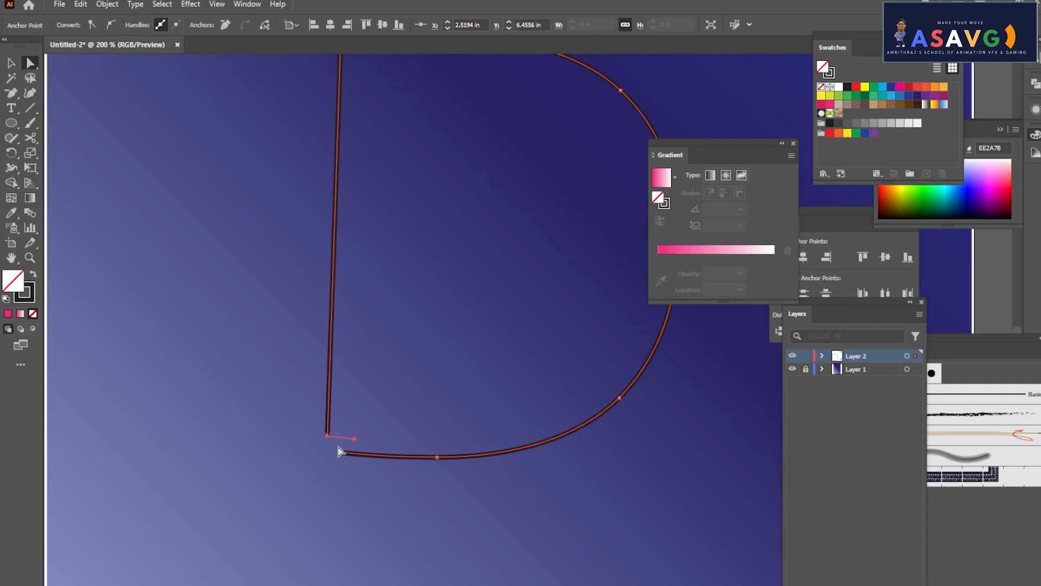
{"action": "left_click_drag", "start_coordinate": [327, 435], "coordinate": [340, 452]}
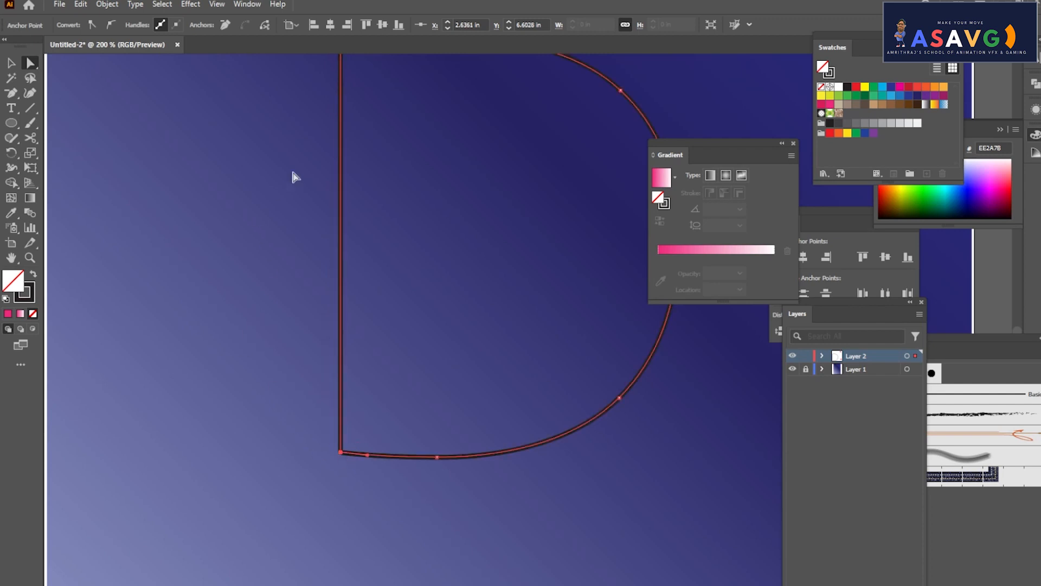
Try to join the letter D path's end points at the lower-left corner.
{"action": "key", "text": "ctrl+minus"}
{"action": "left_click", "coordinate": [326, 224], "text": "ctrl"}
{"action": "key", "text": "ctrl+j"}
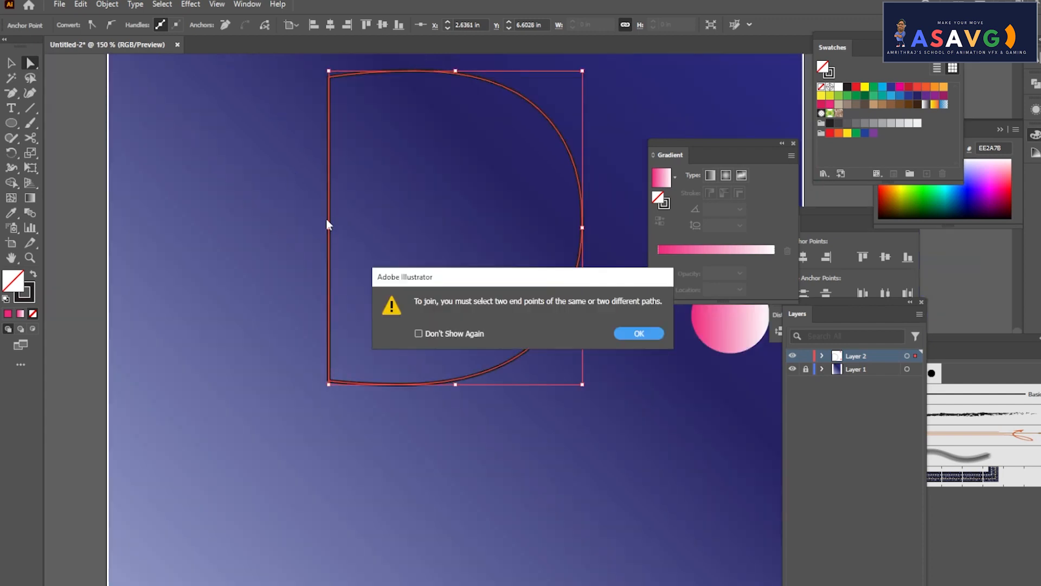
{"action": "left_click", "coordinate": [638, 334]}
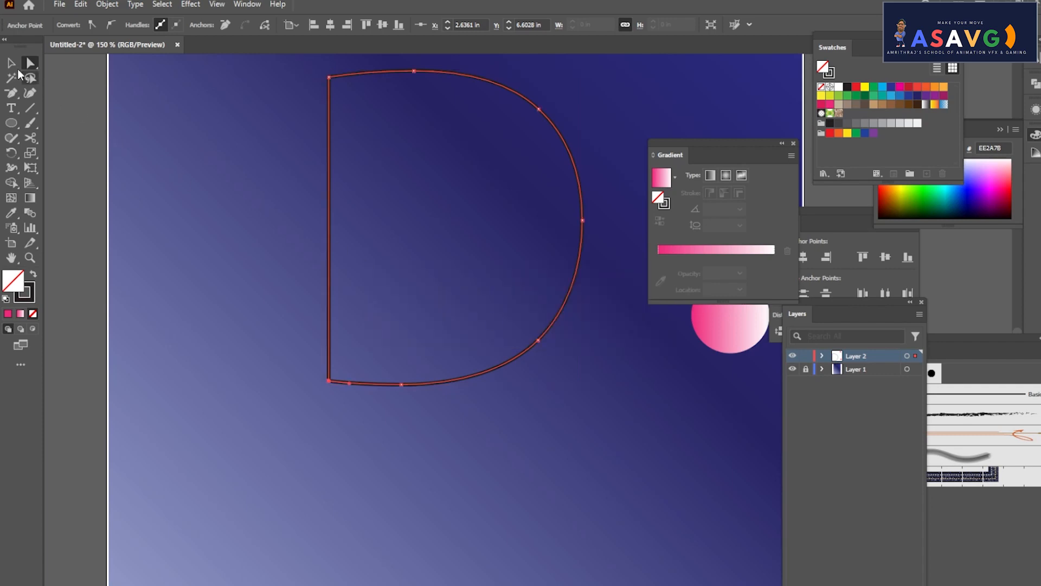
Select the whole letter D to check its outline, and deselect it.
{"action": "left_click", "coordinate": [11, 63]}
{"action": "left_click", "coordinate": [312, 124]}
{"action": "left_click_drag", "start_coordinate": [277, 78], "coordinate": [581, 432]}
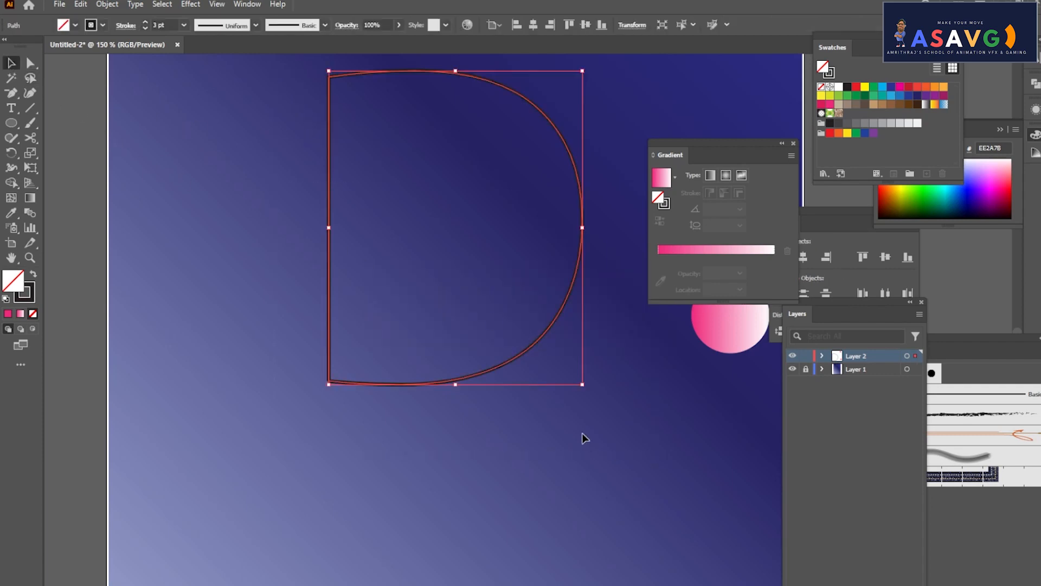
{"action": "left_click", "coordinate": [469, 471]}
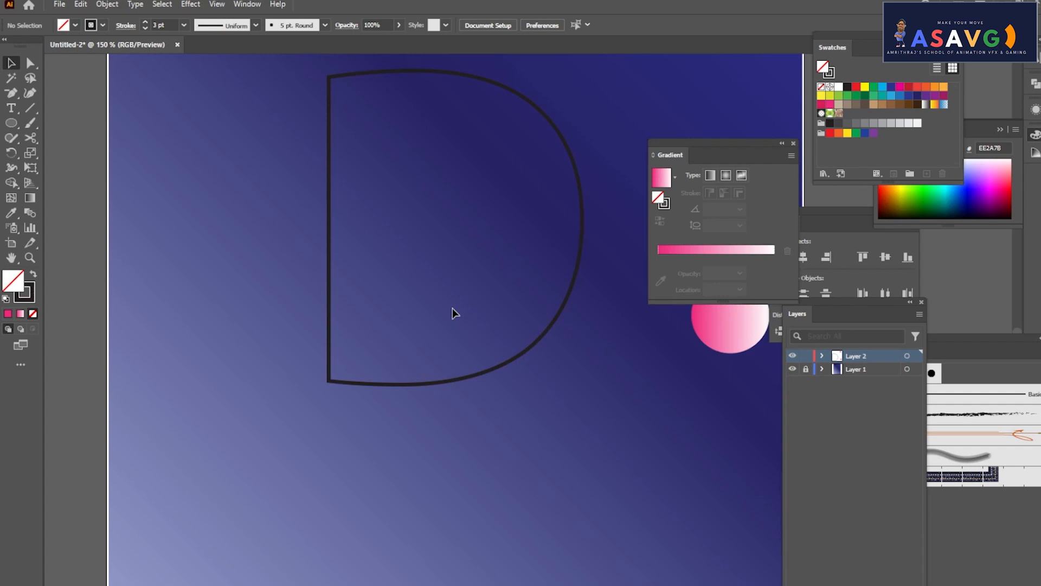
{"action": "left_click_drag", "start_coordinate": [629, 455], "coordinate": [550, 480]}
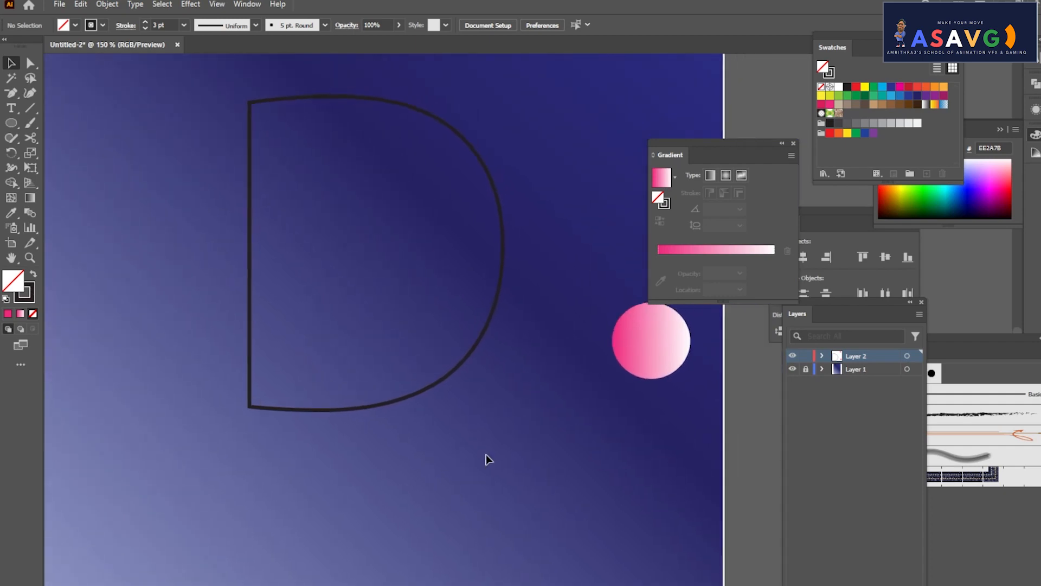
Move the letter D outline up and to the left within the artboard.
{"action": "key", "text": "ctrl+0"}
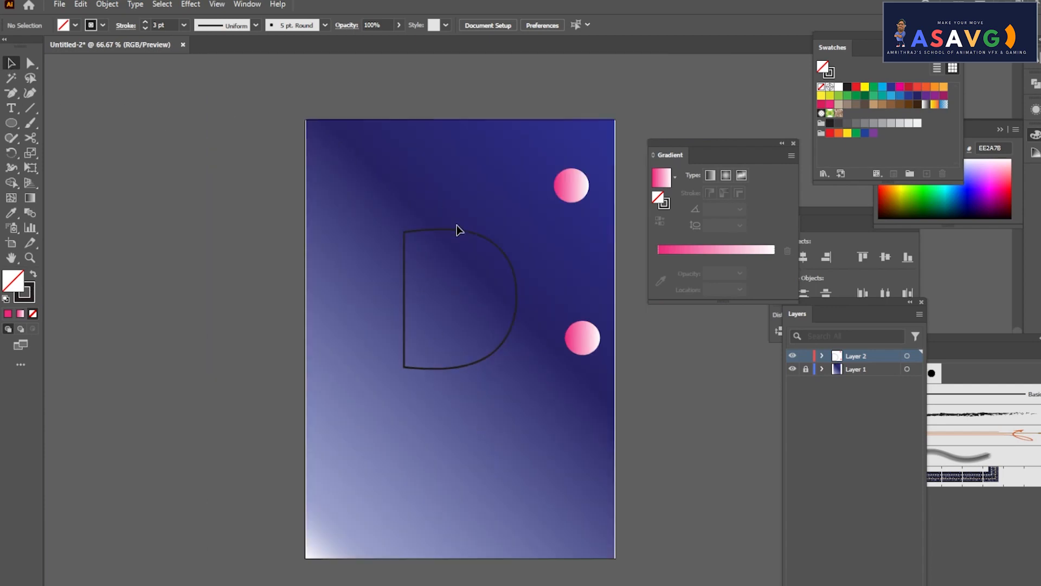
{"action": "left_click_drag", "start_coordinate": [454, 231], "coordinate": [403, 203]}
Blend the two pink-to-white gradient circles together and shift the resulting blend slightly toward the letter D.
{"action": "left_click", "coordinate": [567, 190]}
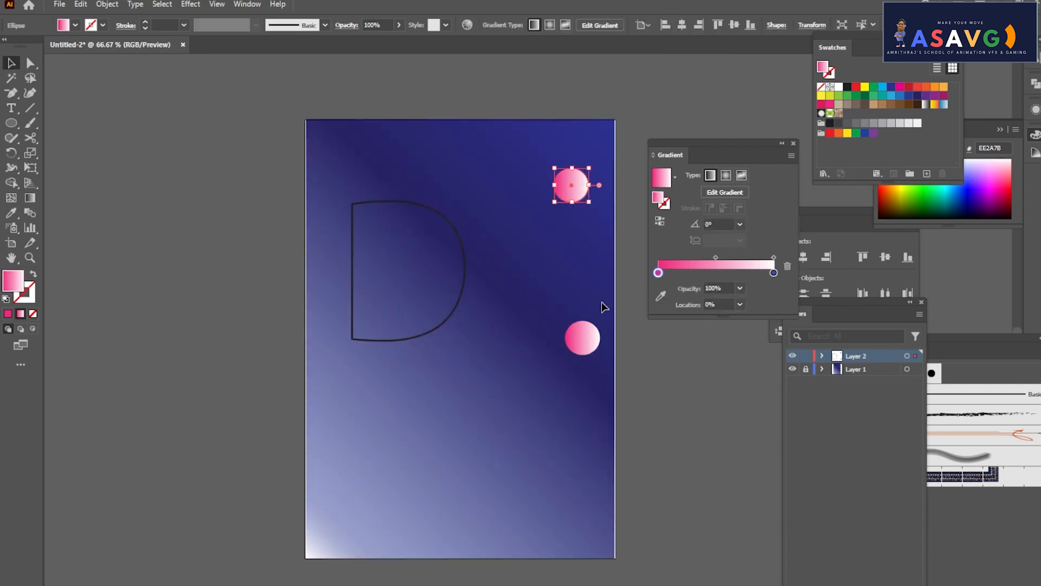
{"action": "left_click", "coordinate": [582, 337], "text": "shift"}
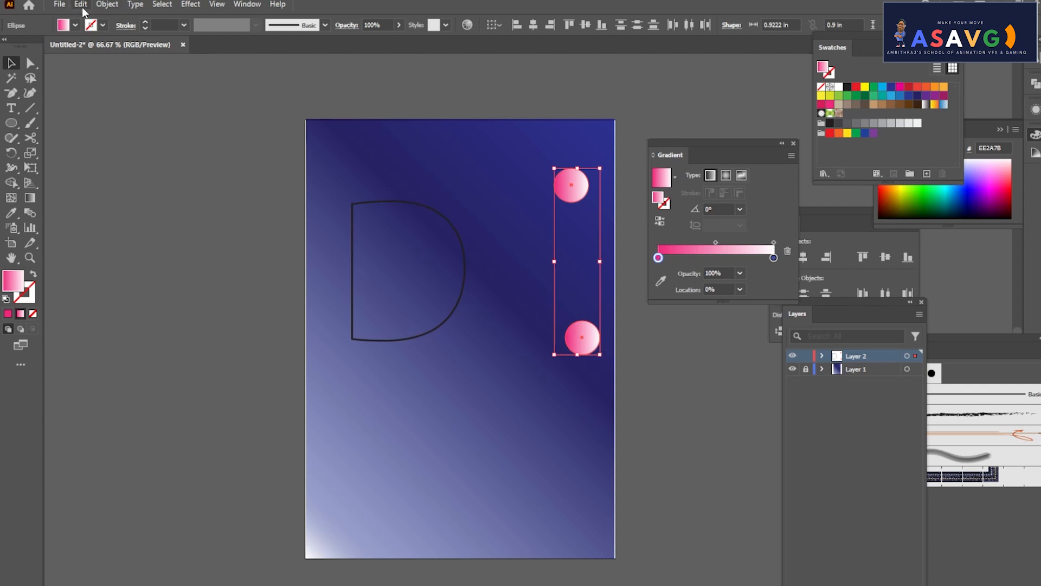
{"action": "left_click", "coordinate": [106, 5]}
{"action": "mouse_move", "coordinate": [162, 384]}
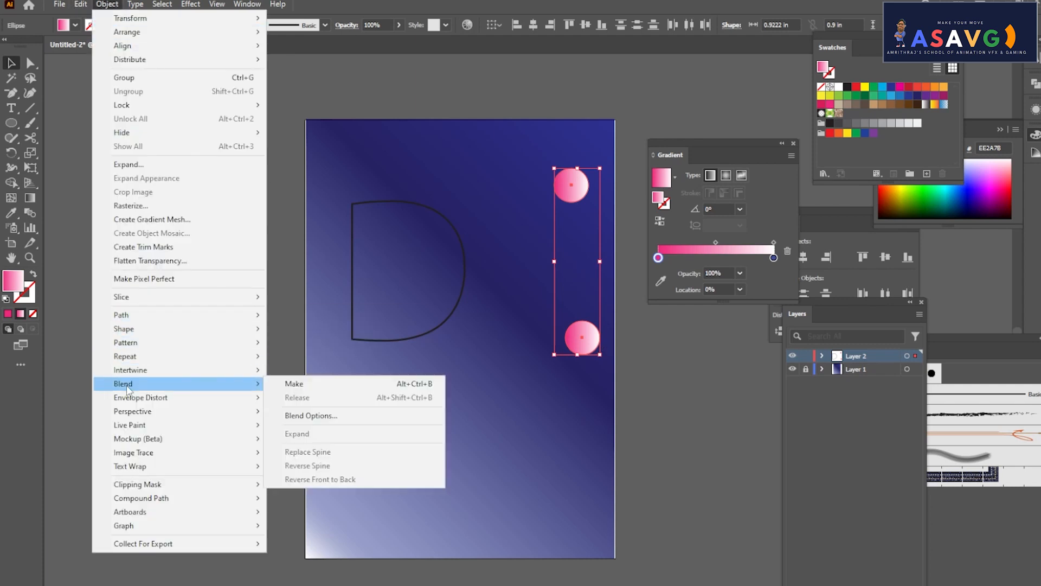
{"action": "left_click", "coordinate": [342, 385]}
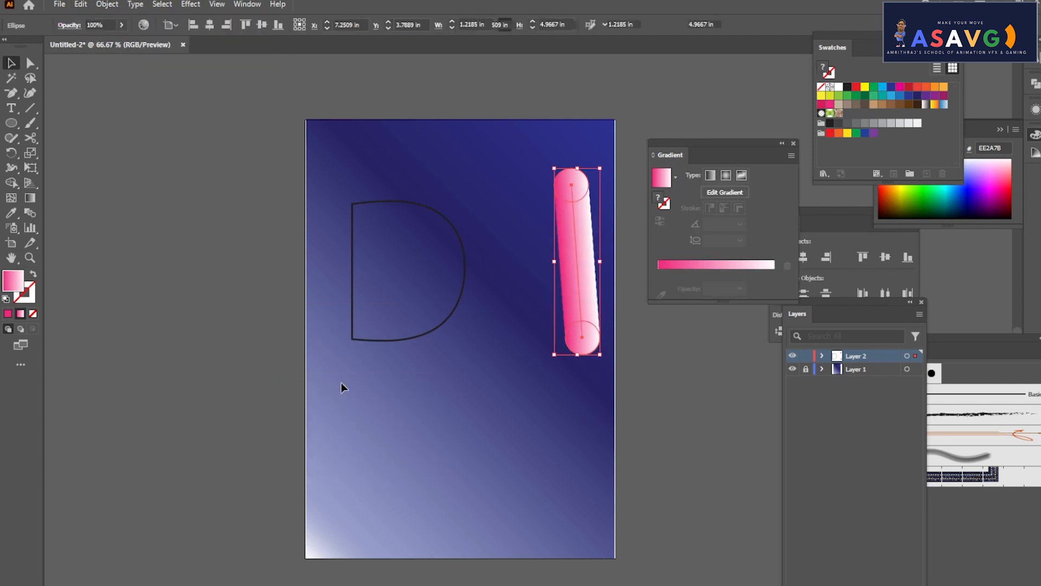
{"action": "left_click_drag", "start_coordinate": [580, 347], "coordinate": [568, 348]}
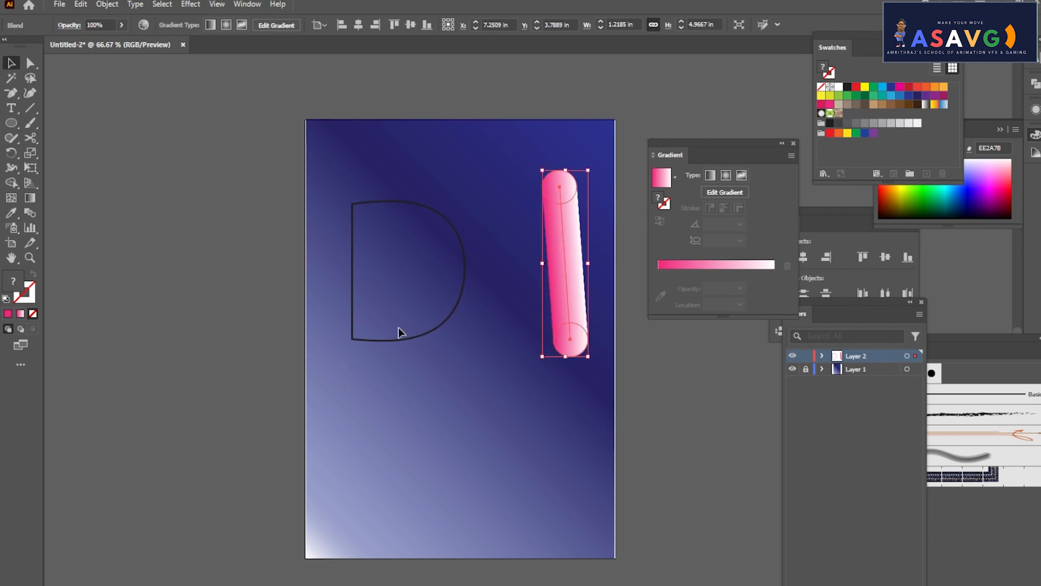
Set the circle blend's spacing to Specified Steps with 50 steps and refresh its preview.
{"action": "double_click", "coordinate": [31, 216]}
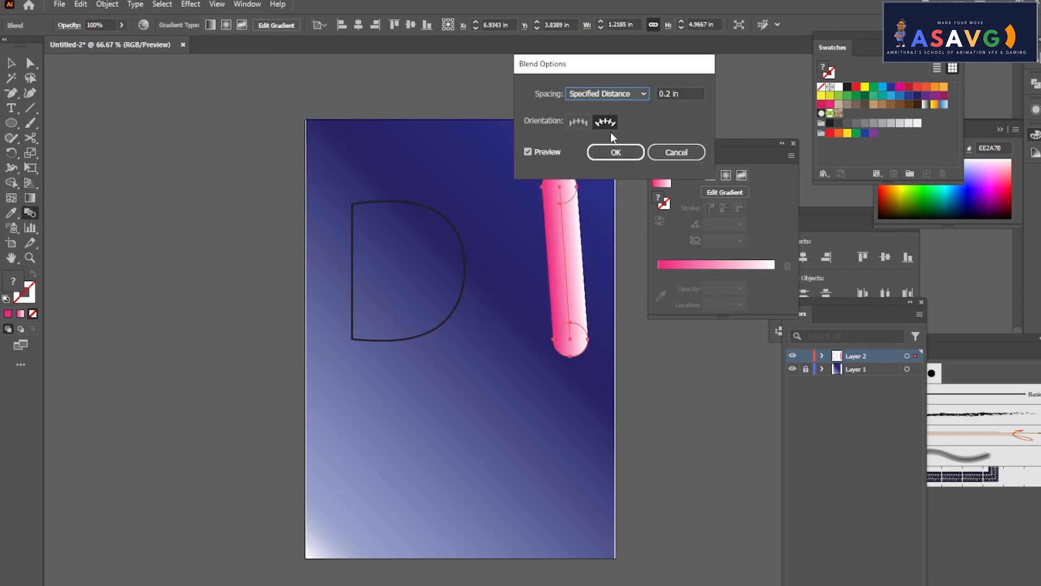
{"action": "left_click", "coordinate": [640, 95]}
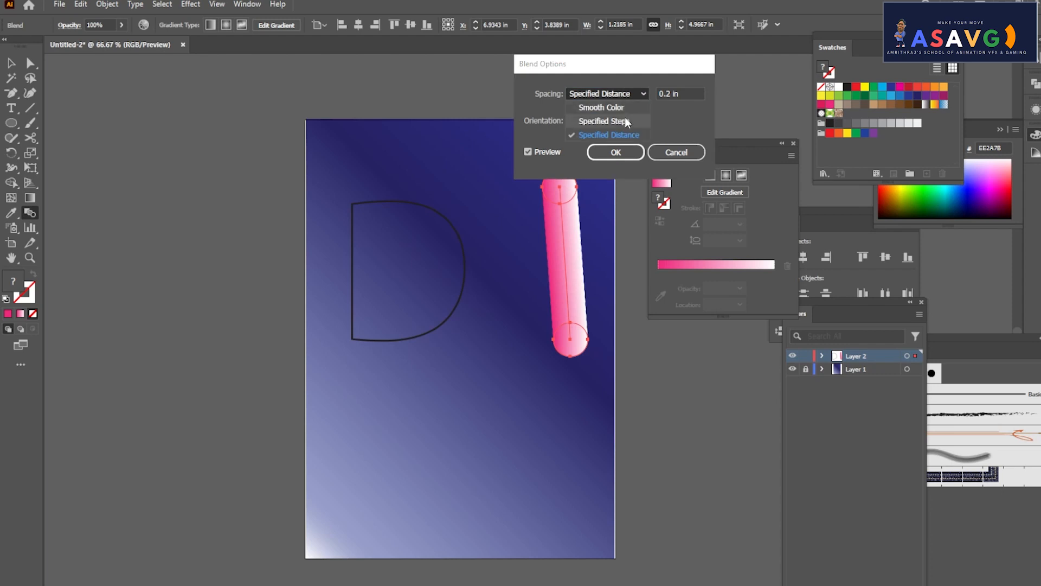
{"action": "left_click", "coordinate": [624, 119]}
{"action": "type", "text": "50"}
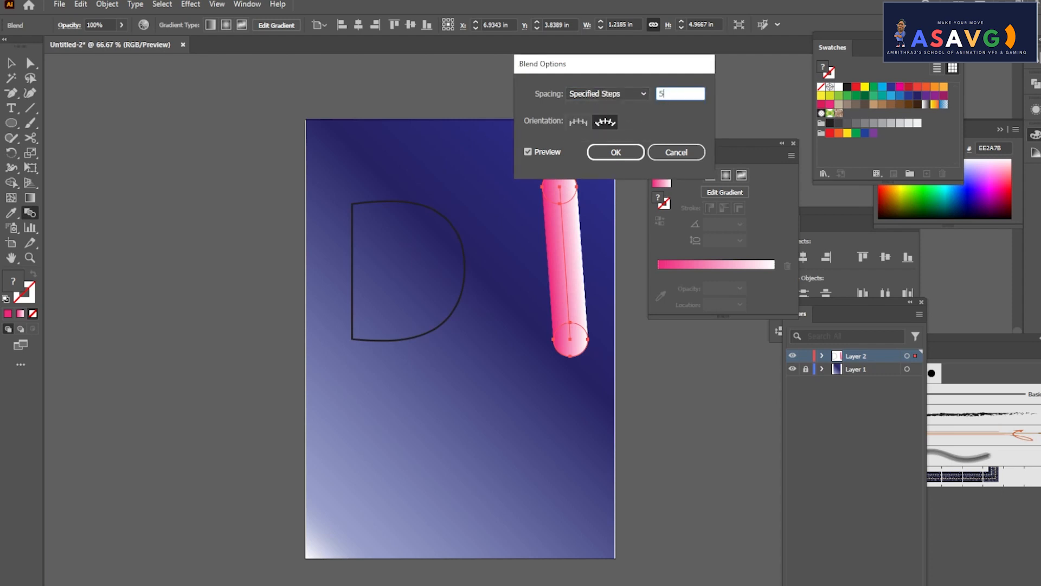
{"action": "left_click", "coordinate": [529, 151]}
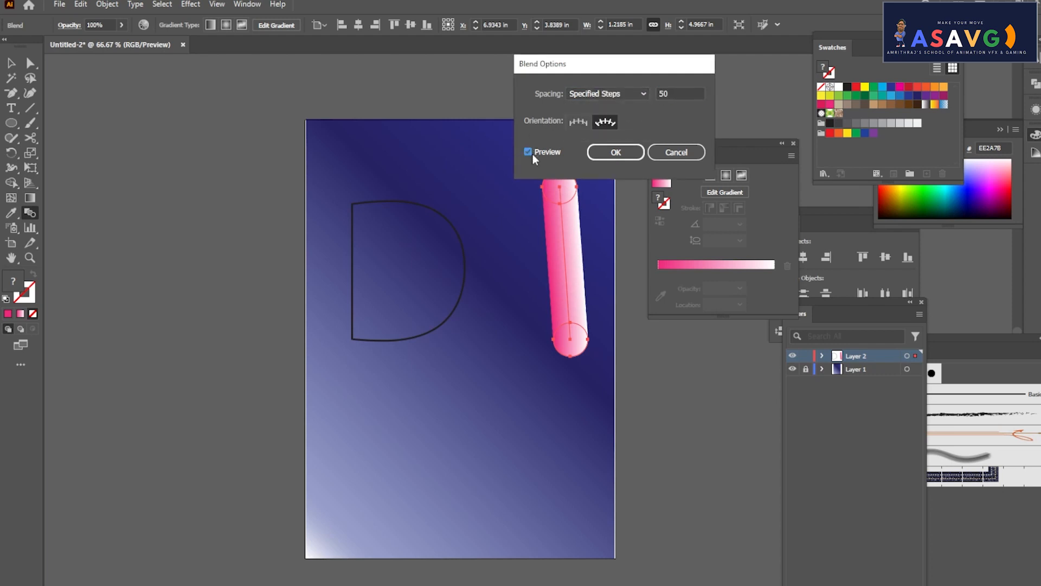
{"action": "left_click", "coordinate": [528, 152]}
Compare the blend's Align to Page and Align to Path orientations, ending on Align to Path.
{"action": "left_click", "coordinate": [579, 125]}
{"action": "left_click", "coordinate": [603, 124]}
{"action": "left_click", "coordinate": [584, 124]}
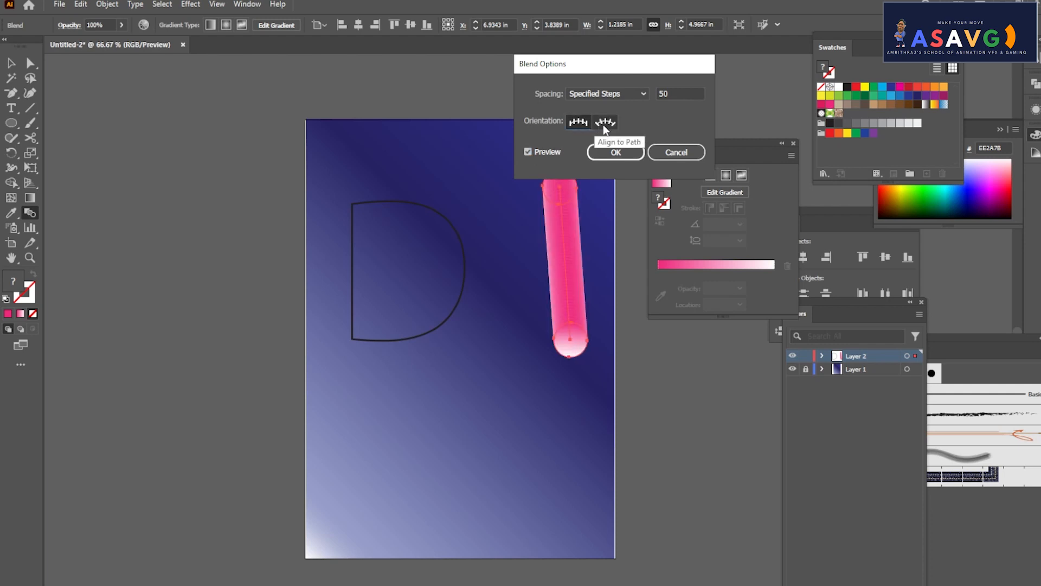
{"action": "left_click", "coordinate": [604, 123]}
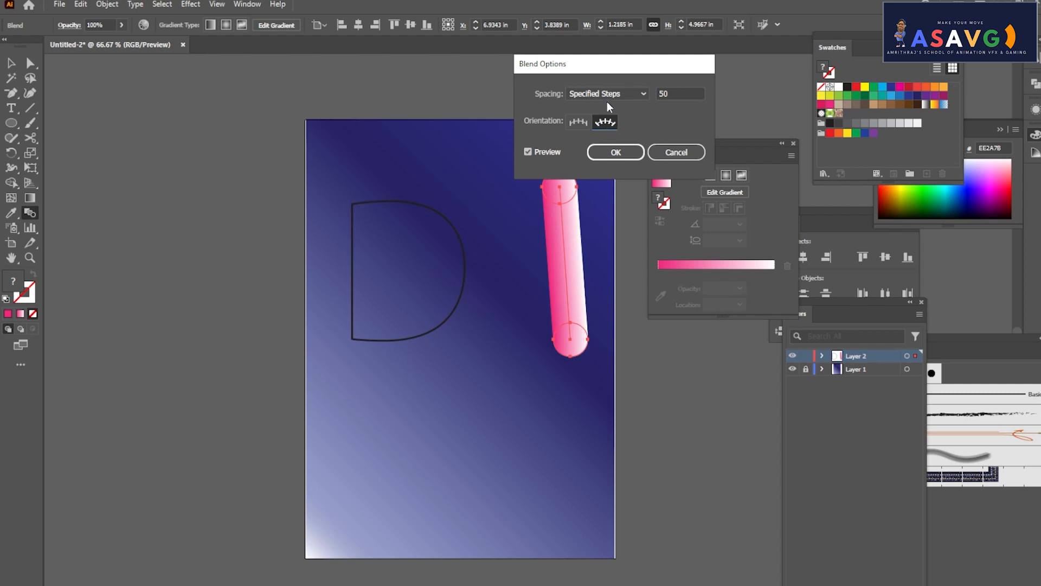
Switch the circle blend's spacing to Smooth Color.
{"action": "left_click", "coordinate": [607, 96]}
{"action": "left_click", "coordinate": [610, 105]}
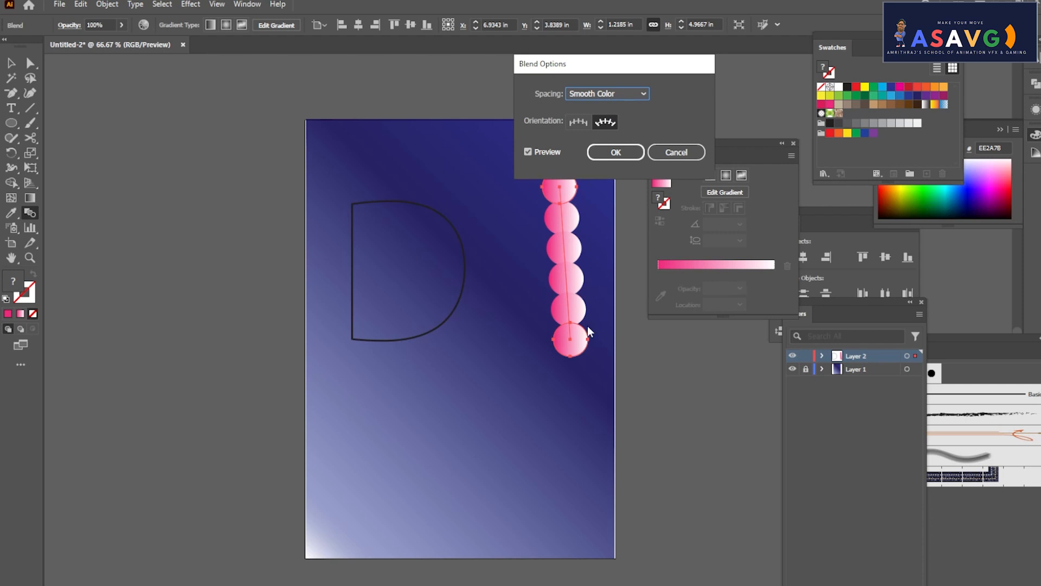
Isolate the blend of pink circles and reposition its end circles to form a longer, nearly vertical column.
{"action": "left_click", "coordinate": [629, 154]}
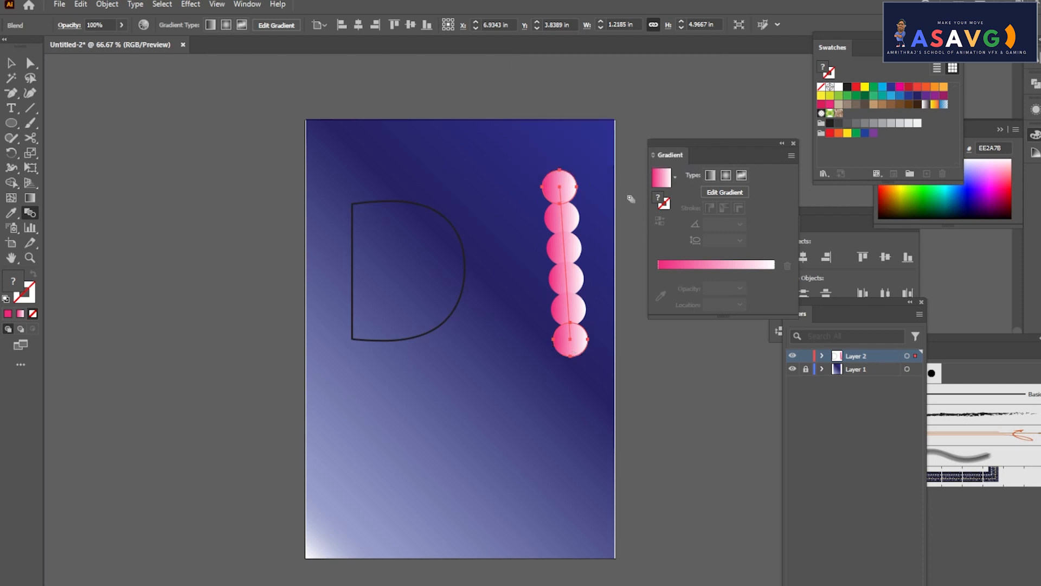
{"action": "key", "text": "v"}
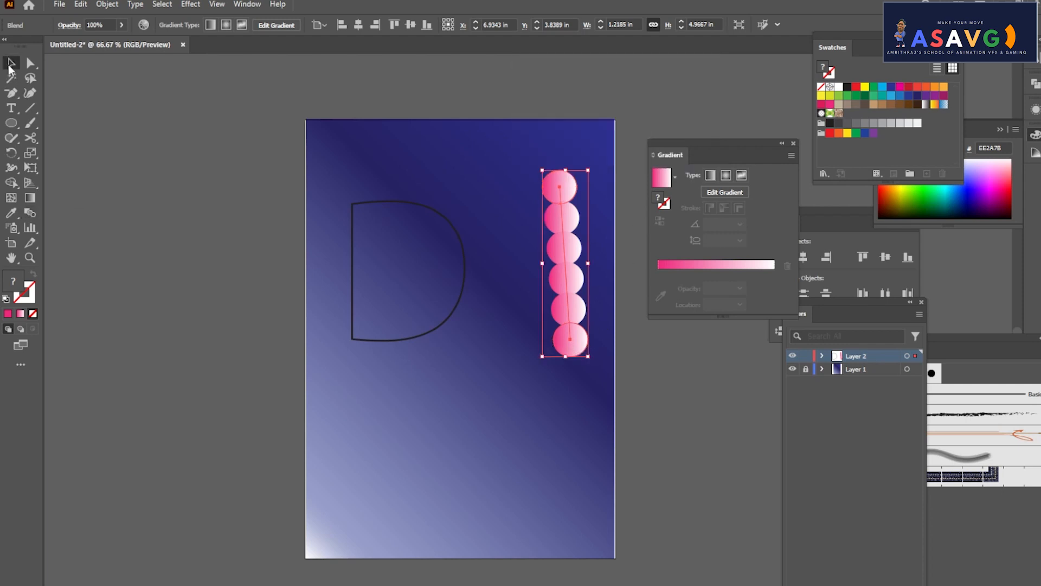
{"action": "left_click_drag", "start_coordinate": [571, 350], "coordinate": [550, 371]}
{"action": "double_click", "coordinate": [556, 343]}
{"action": "left_click", "coordinate": [556, 343]}
{"action": "left_click", "coordinate": [52, 63]}
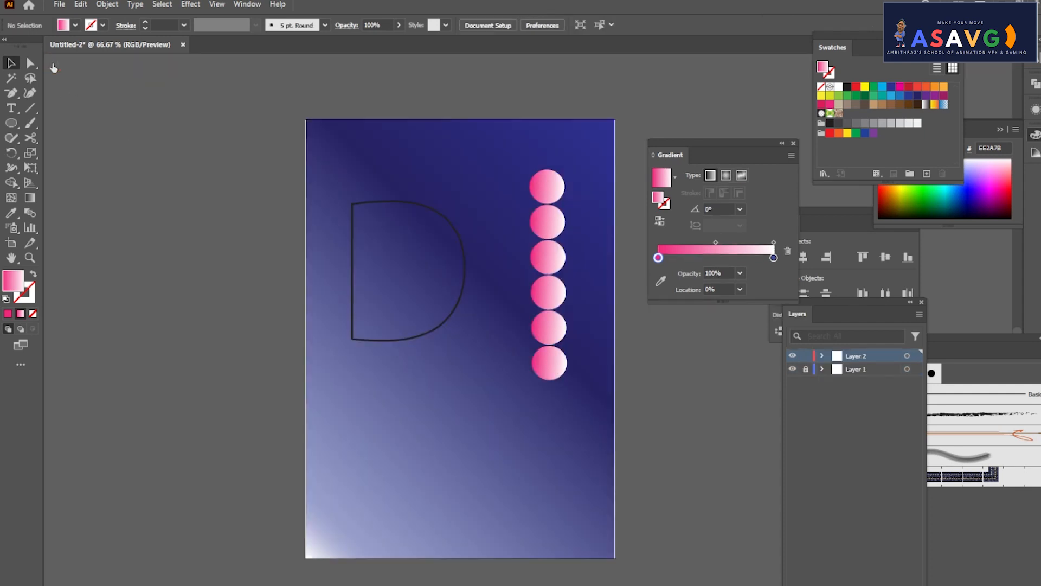
Set the circle blend's spacing to Specified Steps with a value of 100.
{"action": "left_click", "coordinate": [545, 226]}
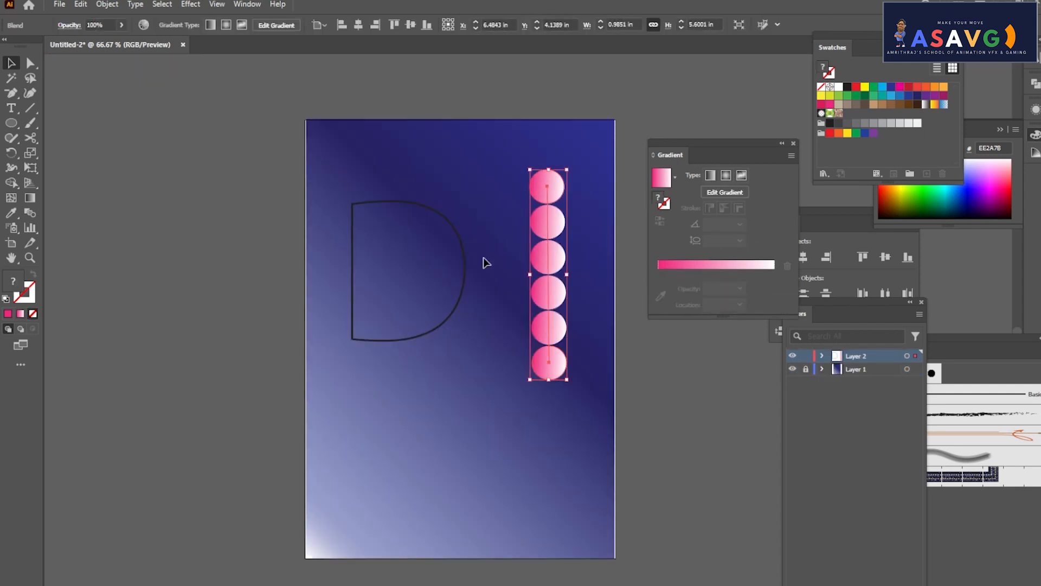
{"action": "double_click", "coordinate": [29, 213]}
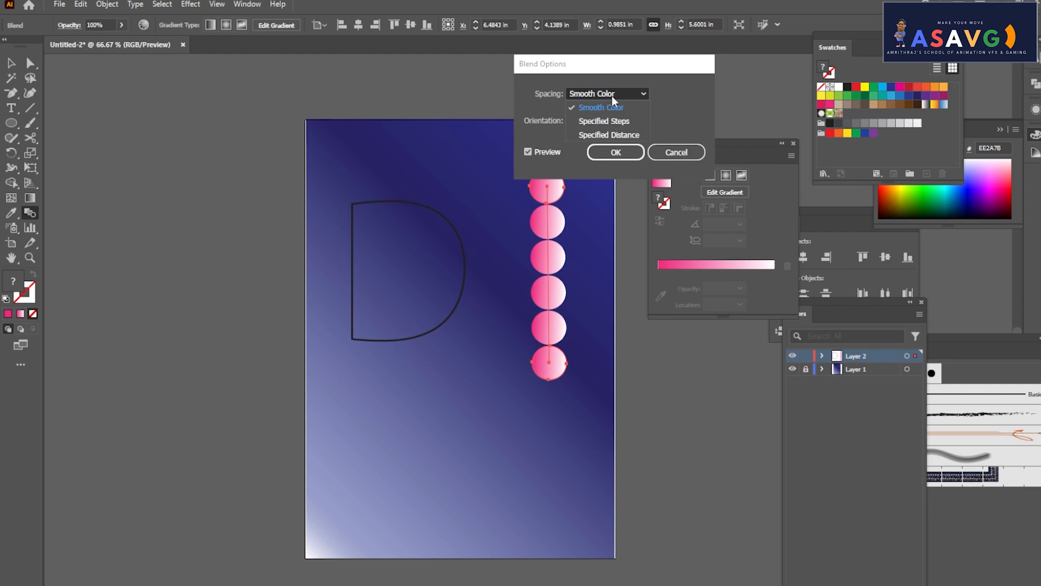
{"action": "left_click", "coordinate": [623, 120]}
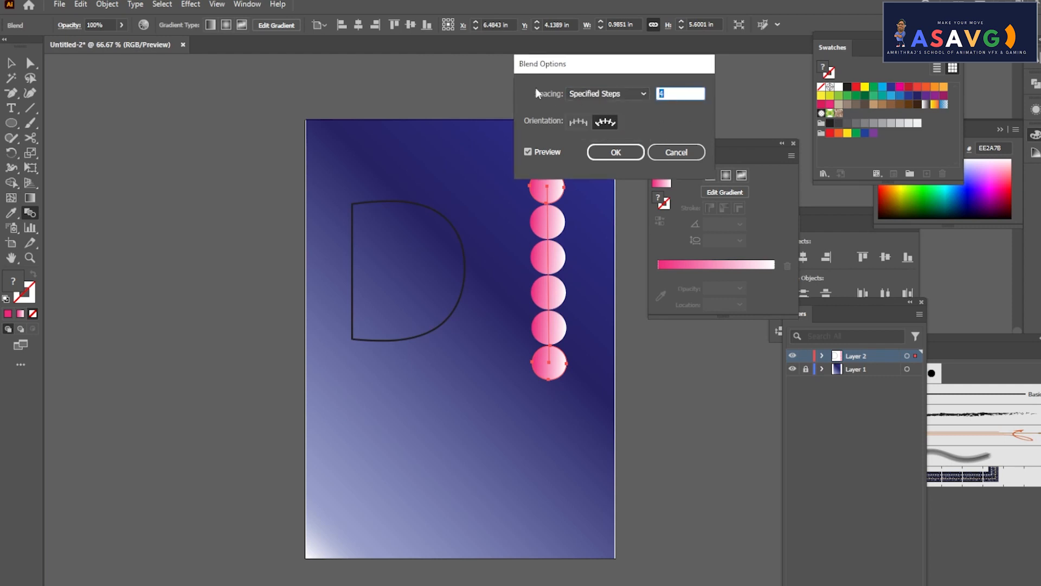
{"action": "left_click", "coordinate": [527, 152]}
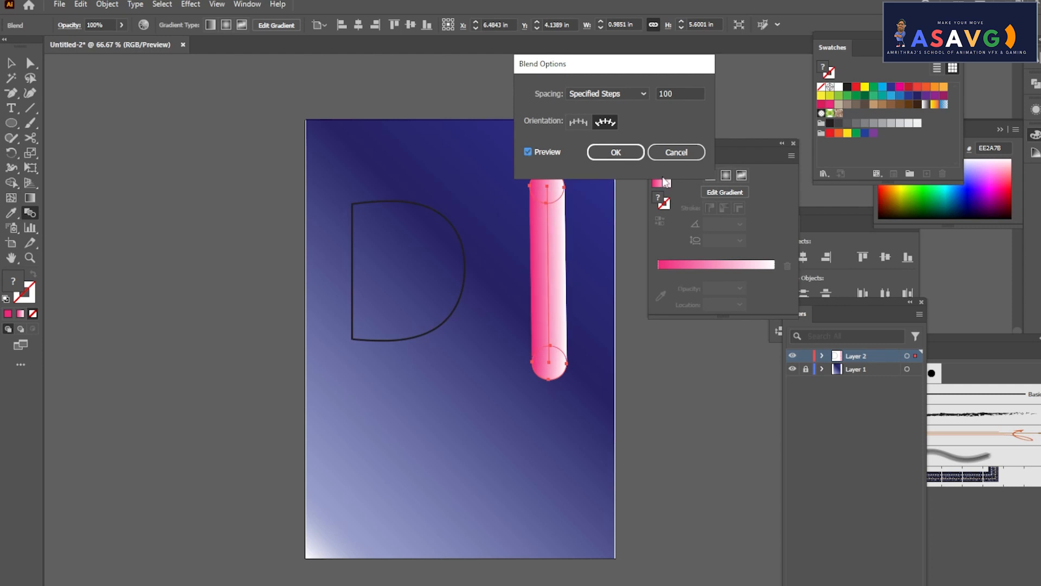
{"action": "left_click", "coordinate": [618, 154]}
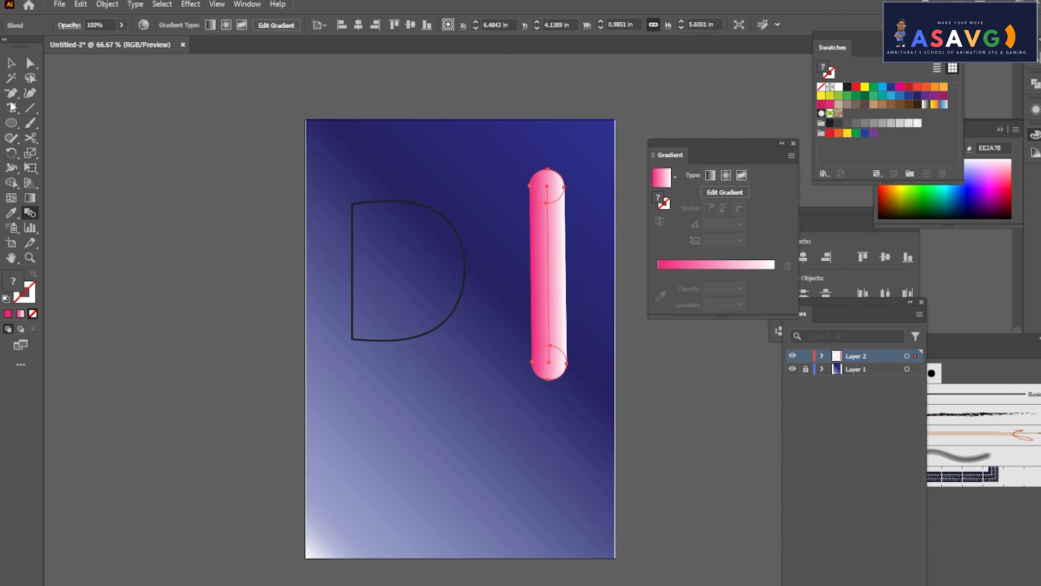
Replace the pink blend's spine with the outlined D path.
{"action": "left_click", "coordinate": [11, 63]}
{"action": "left_click_drag", "start_coordinate": [552, 271], "coordinate": [545, 261]}
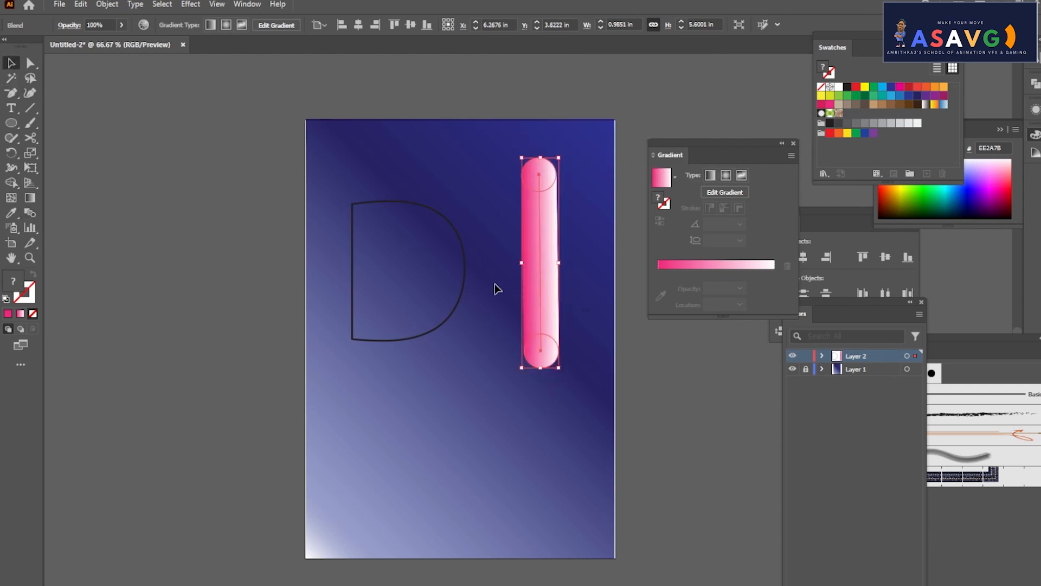
{"action": "left_click", "coordinate": [463, 256], "text": "shift"}
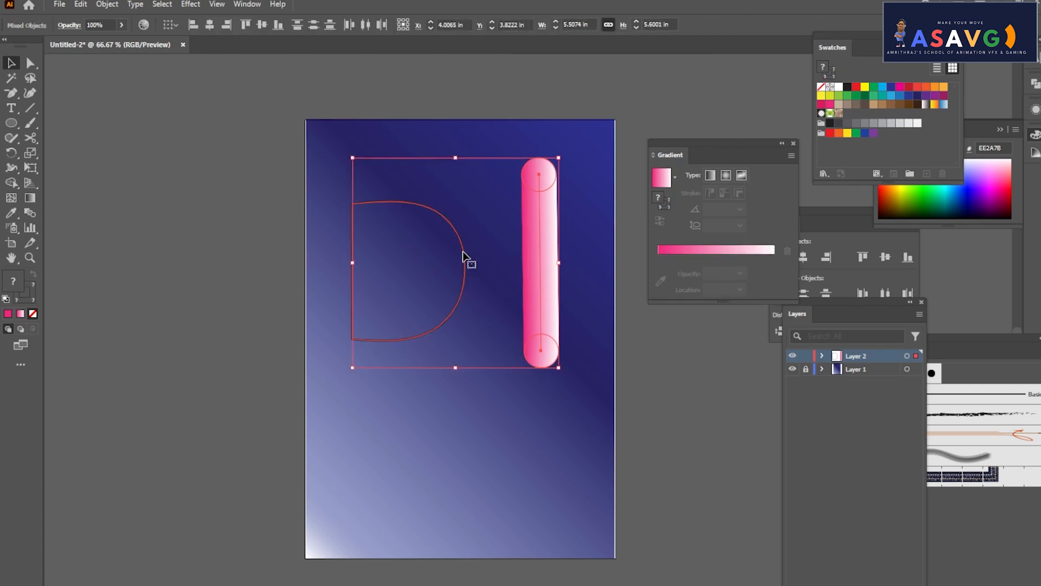
{"action": "left_click", "coordinate": [108, 5]}
{"action": "mouse_move", "coordinate": [180, 383]}
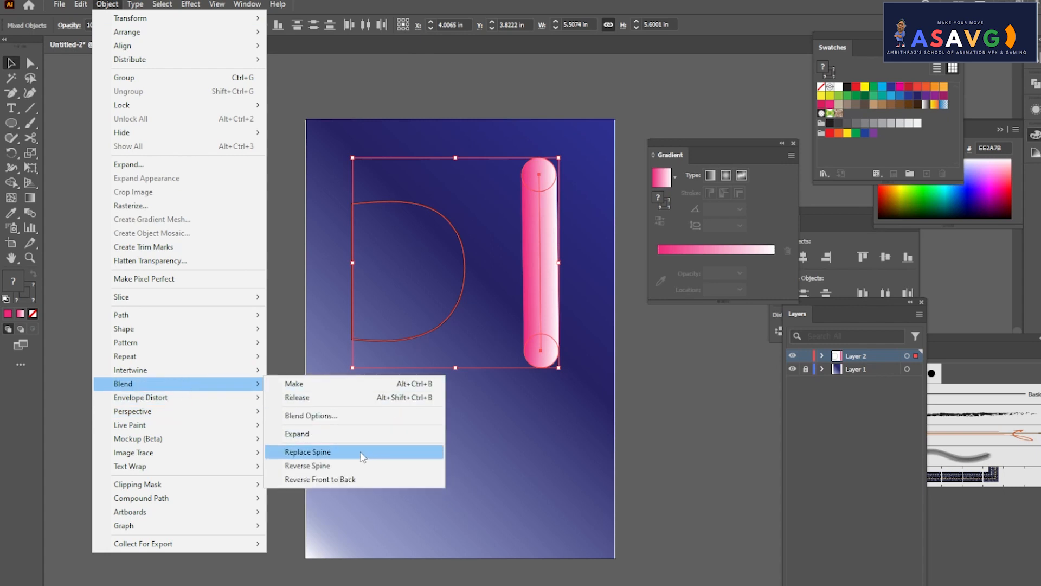
{"action": "left_click", "coordinate": [307, 451]}
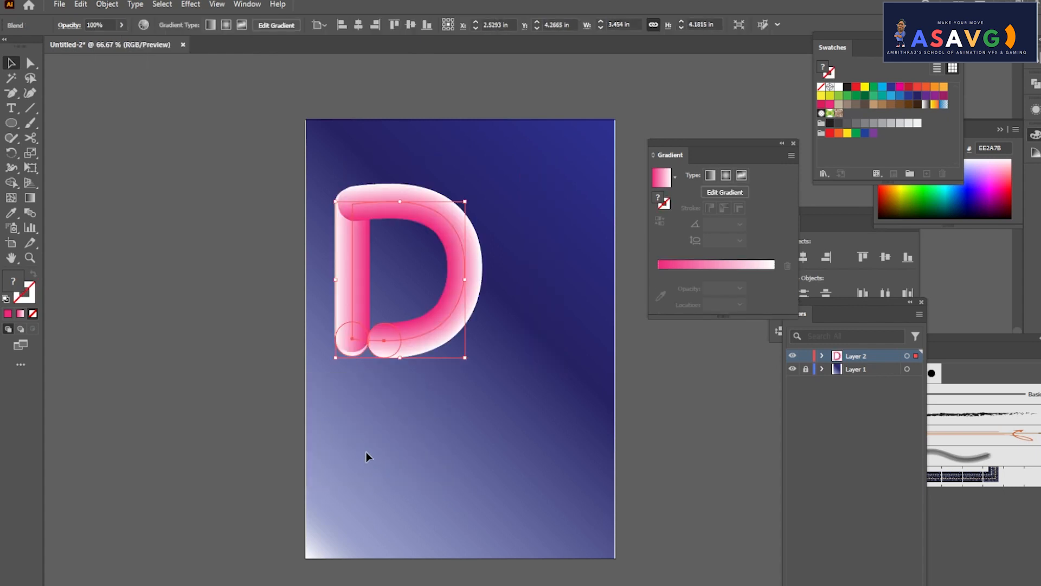
{"action": "left_click", "coordinate": [487, 424]}
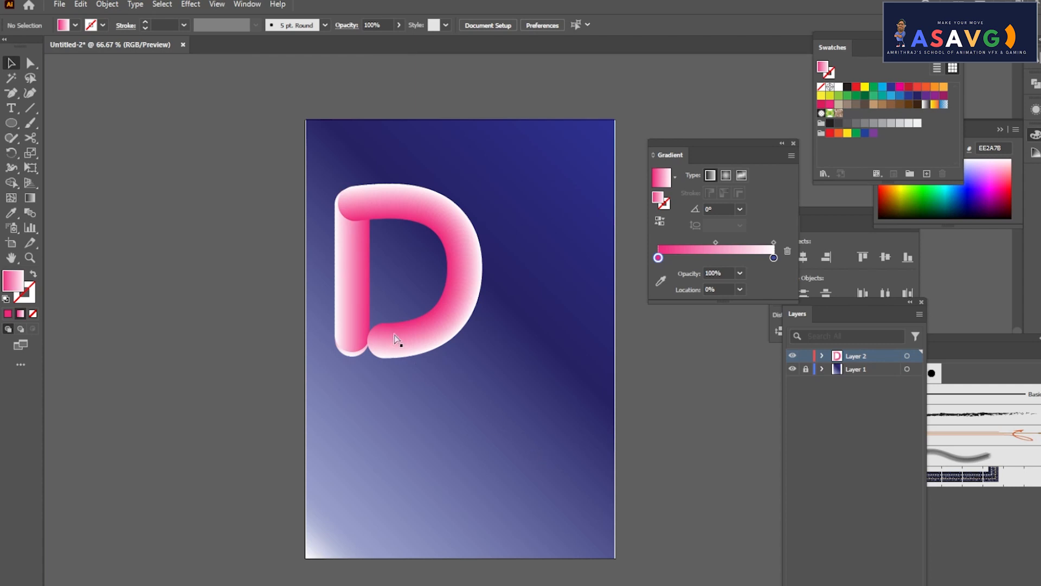
Move the pink D blend slightly down and to the left, to about X 2.3 in, Y 4.6 in.
{"action": "key", "text": "ctrl+1"}
{"action": "left_click_drag", "start_coordinate": [369, 313], "coordinate": [445, 306]}
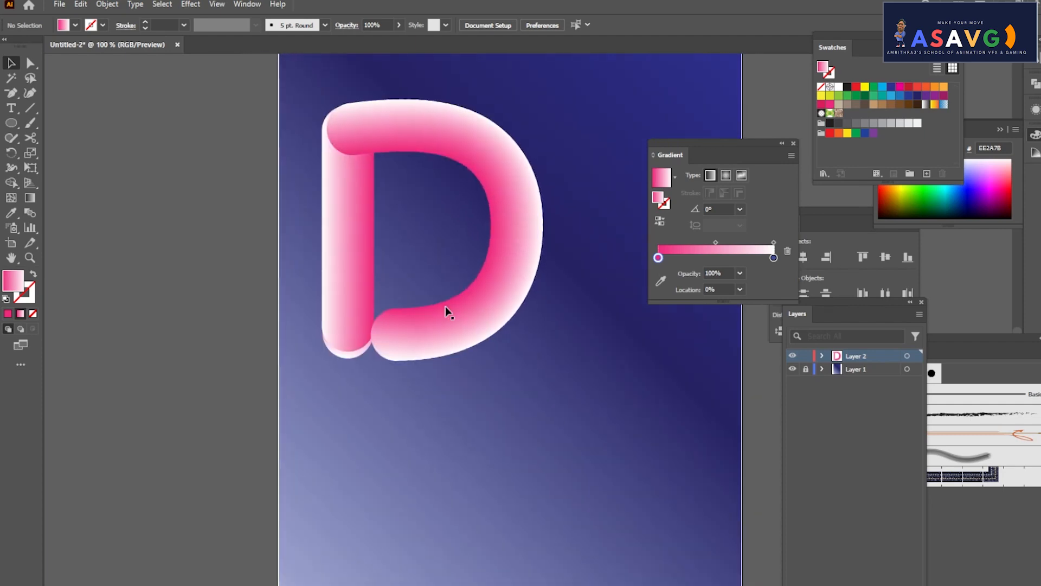
{"action": "left_click", "coordinate": [353, 268]}
{"action": "left_click", "coordinate": [12, 65]}
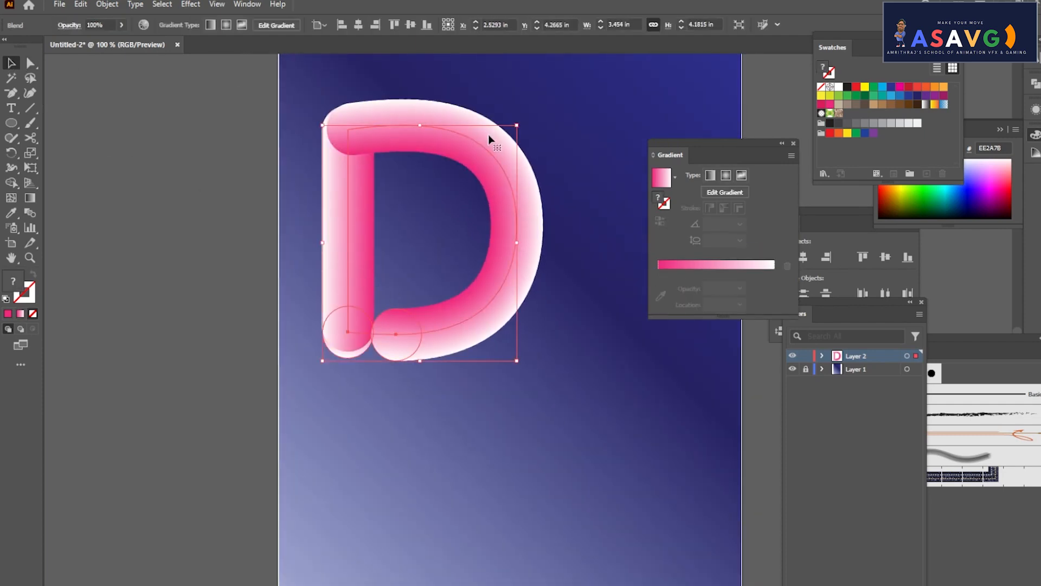
{"action": "left_click_drag", "start_coordinate": [488, 139], "coordinate": [303, 96]}
{"action": "key", "text": "ctrl+minus"}
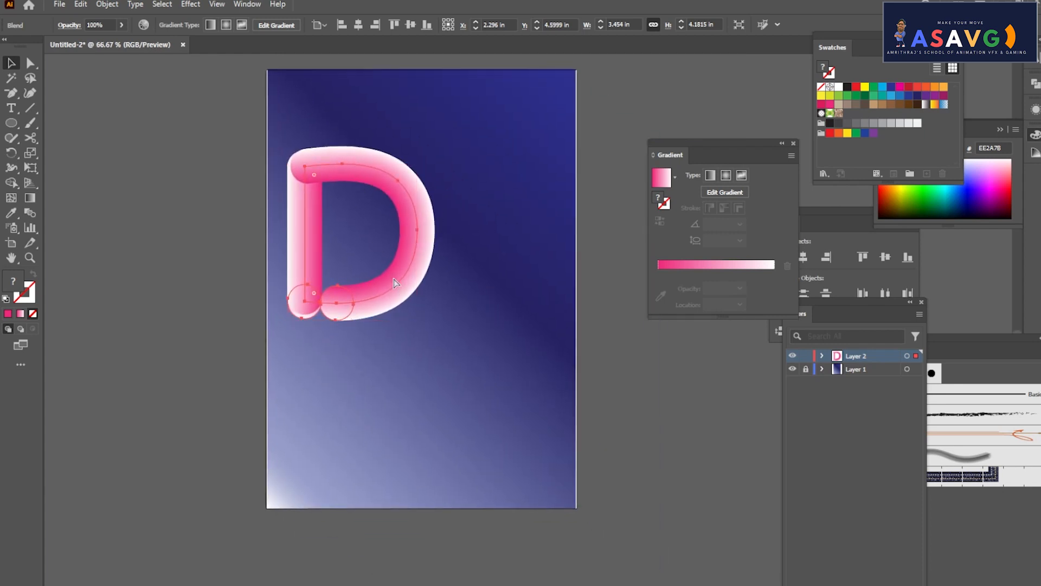
Duplicate the D blend and place the copy to the right of the original, at about X 7.29 in, Y 3.63 in.
{"action": "key", "text": "ctrl+c"}
{"action": "key", "text": "ctrl+v"}
{"action": "mouse_move", "coordinate": [478, 336]}
{"action": "left_mouse_down"}
{"action": "mouse_move", "coordinate": [478, 184]}
{"action": "mouse_move", "coordinate": [498, 198]}
{"action": "mouse_move", "coordinate": [489, 206]}
{"action": "left_mouse_up"}
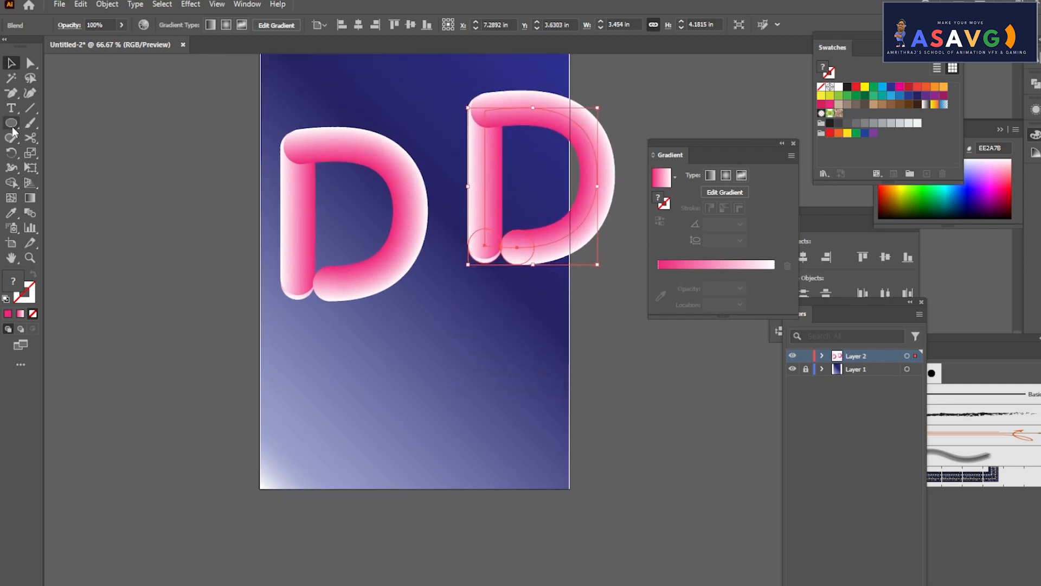
Paint a wavy Paintbrush path below the two letters, about 5.8 in wide and 3.5 in high, redoing the first stroke.
{"action": "left_click_drag", "start_coordinate": [30, 123], "coordinate": [102, 122]}
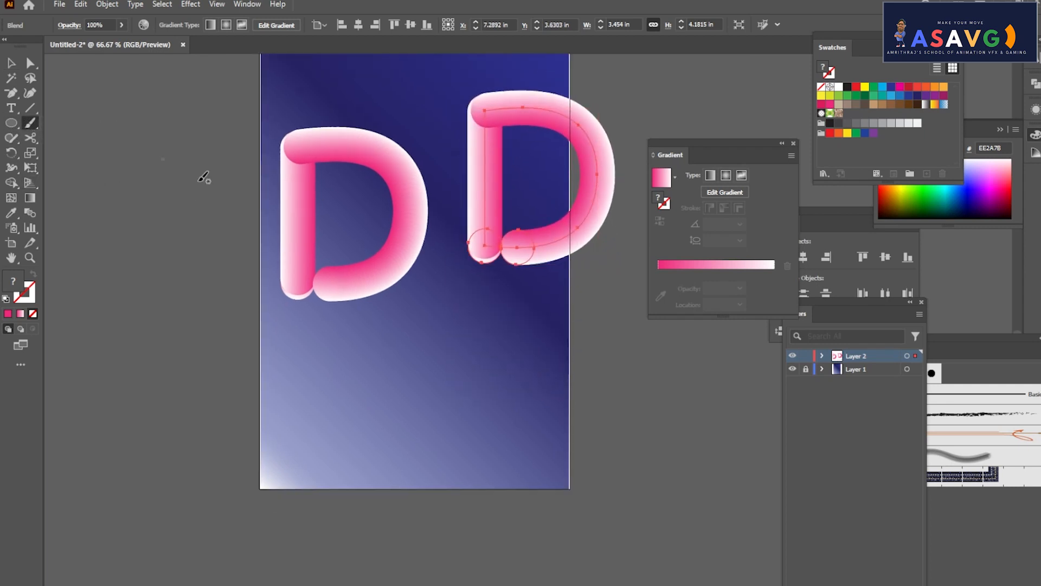
{"action": "mouse_move", "coordinate": [343, 433]}
{"action": "left_mouse_down"}
{"action": "mouse_move", "coordinate": [467, 382]}
{"action": "mouse_move", "coordinate": [540, 323]}
{"action": "left_mouse_up"}
{"action": "key", "text": "ctrl+z"}
{"action": "mouse_move", "coordinate": [330, 433]}
{"action": "left_mouse_down"}
{"action": "mouse_move", "coordinate": [351, 397]}
{"action": "mouse_move", "coordinate": [388, 385]}
{"action": "mouse_move", "coordinate": [438, 392]}
{"action": "mouse_move", "coordinate": [511, 357]}
{"action": "mouse_move", "coordinate": [547, 303]}
{"action": "left_mouse_up"}
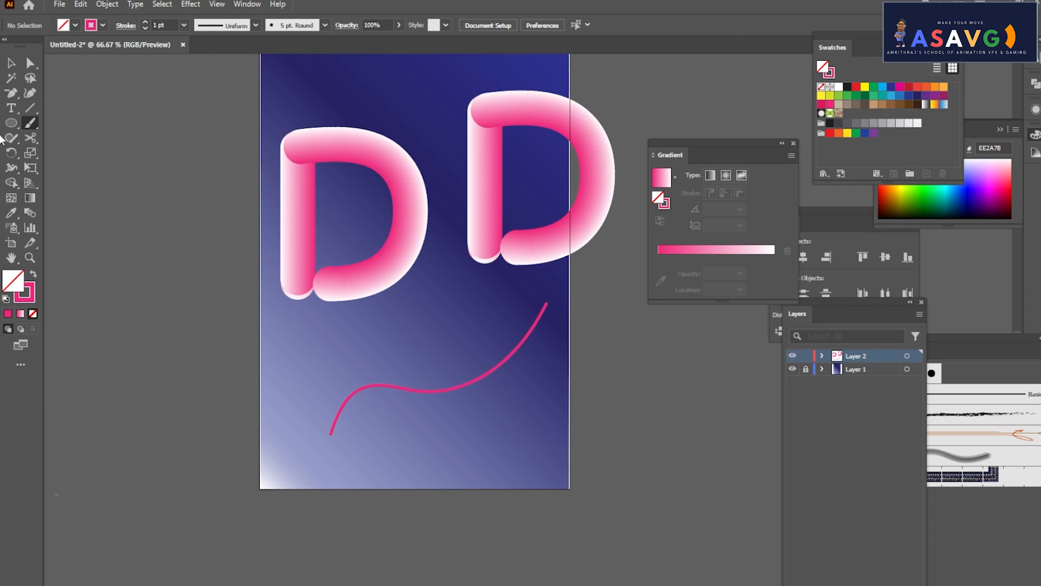
Replace the duplicate D blend's spine with the wavy brush path.
{"action": "left_click", "coordinate": [12, 64]}
{"action": "left_click_drag", "start_coordinate": [423, 386], "coordinate": [438, 363]}
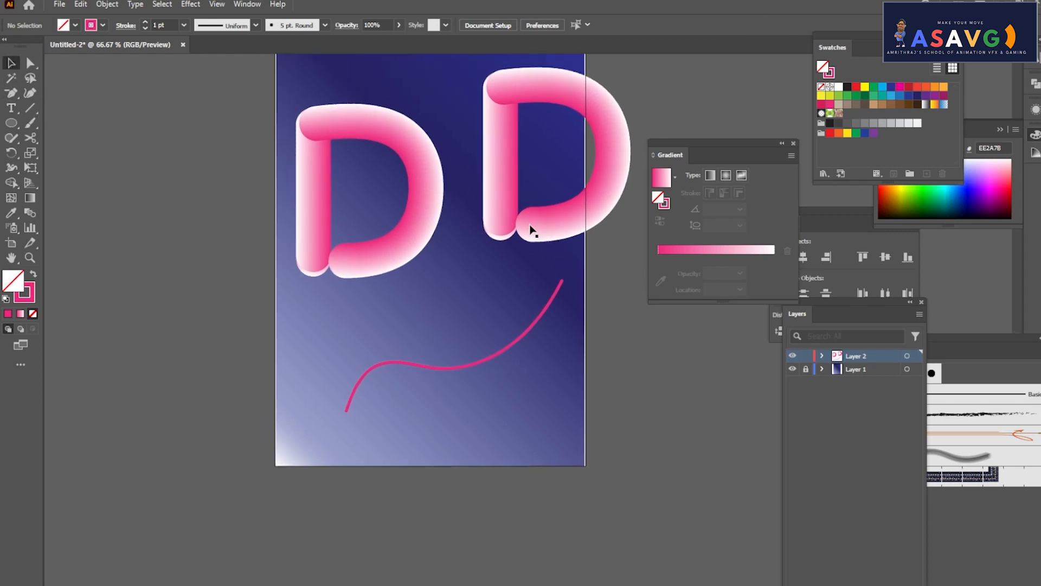
{"action": "left_click", "coordinate": [532, 230]}
{"action": "left_click", "coordinate": [463, 367], "text": "shift"}
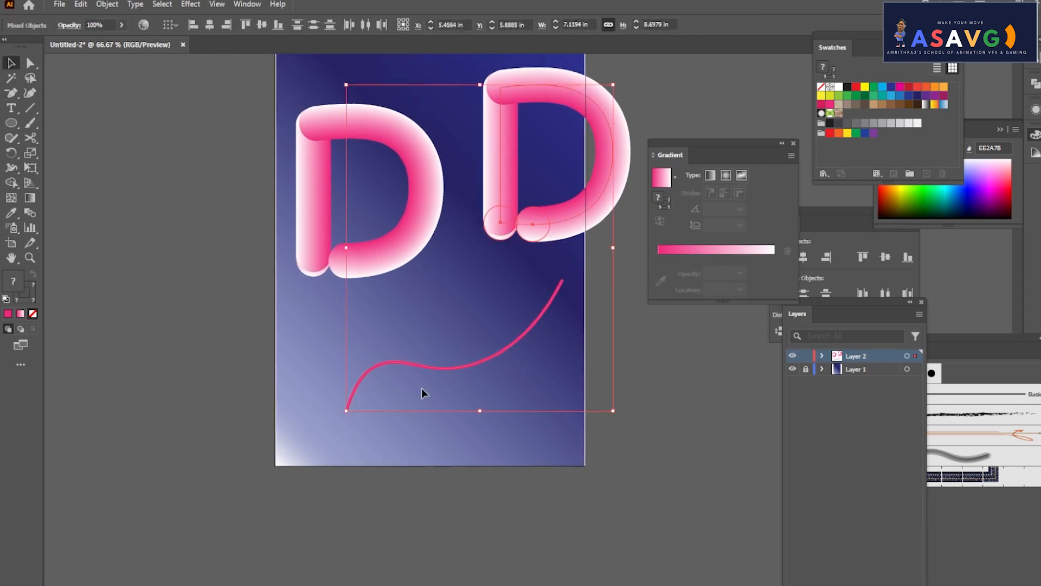
{"action": "left_click", "coordinate": [109, 6]}
{"action": "mouse_move", "coordinate": [151, 386]}
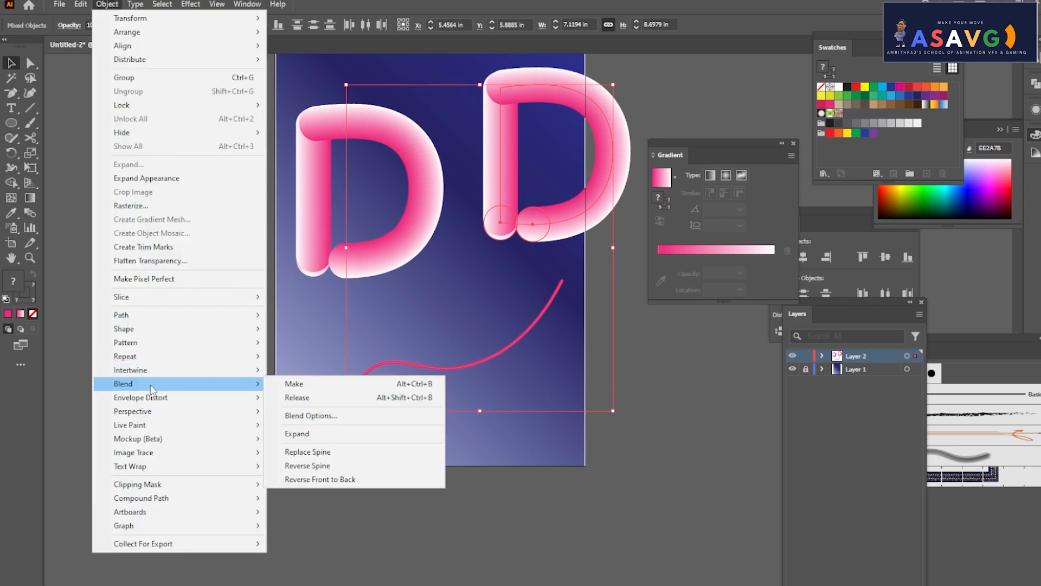
{"action": "left_click", "coordinate": [307, 452]}
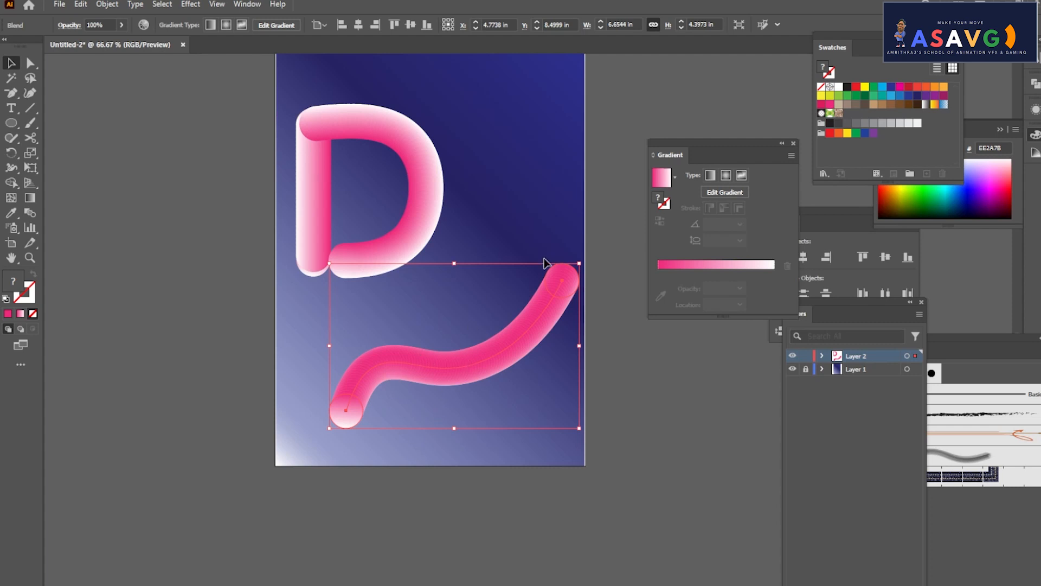
Isolate the wavy blend and shrink the circle at its upper right end to about 0.14 by 0.15 in, tapering the tube.
{"action": "left_click", "coordinate": [571, 303]}
{"action": "double_click", "coordinate": [566, 285]}
{"action": "left_click", "coordinate": [569, 265]}
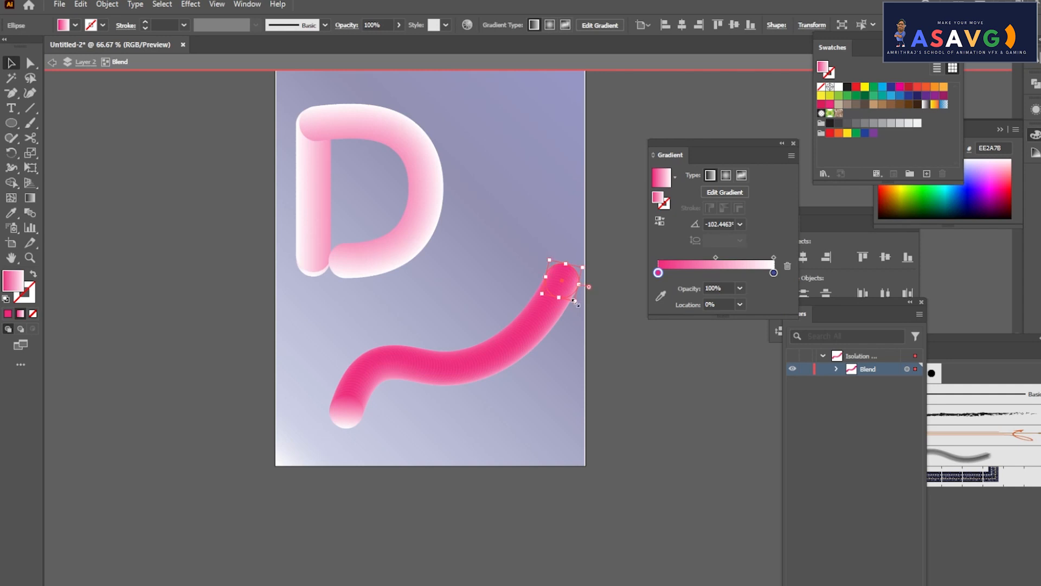
{"action": "left_click_drag", "start_coordinate": [574, 302], "coordinate": [564, 284]}
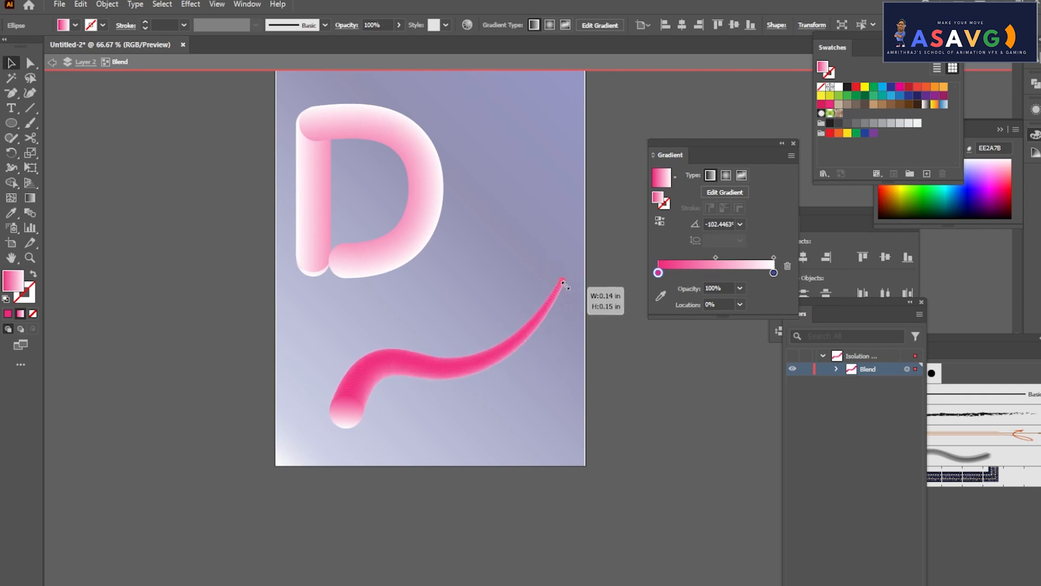
{"action": "left_click", "coordinate": [571, 358]}
{"action": "left_click", "coordinate": [499, 354]}
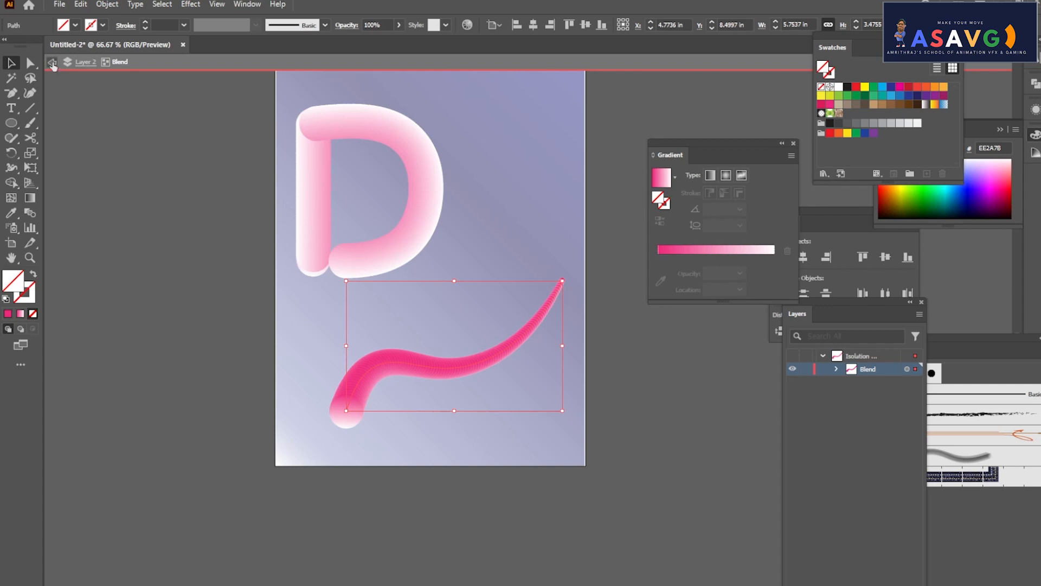
{"action": "left_click", "coordinate": [53, 64]}
Set the tapered wavy blend's specified steps to 200.
{"action": "left_click", "coordinate": [500, 369]}
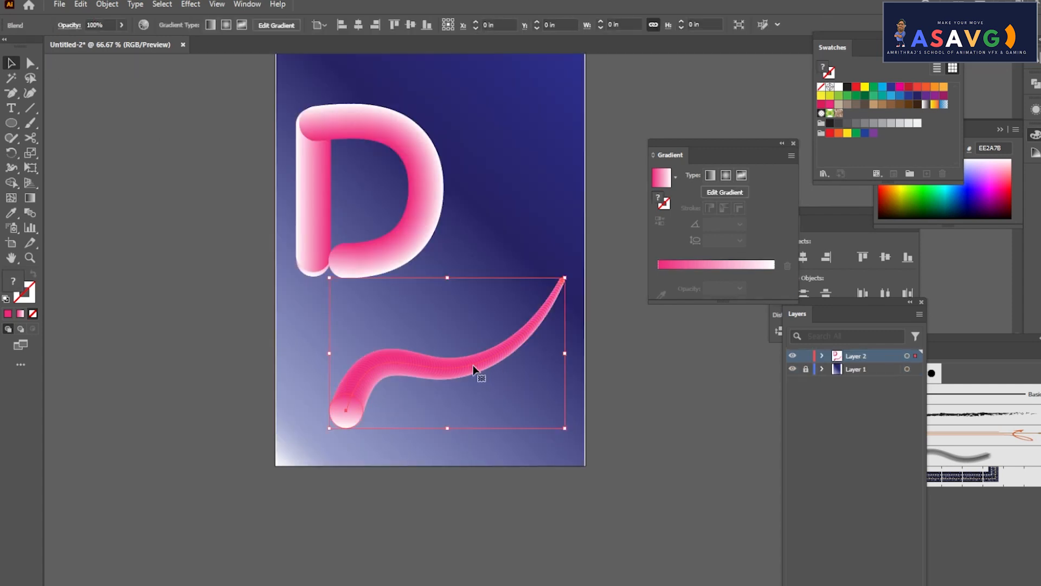
{"action": "double_click", "coordinate": [34, 209]}
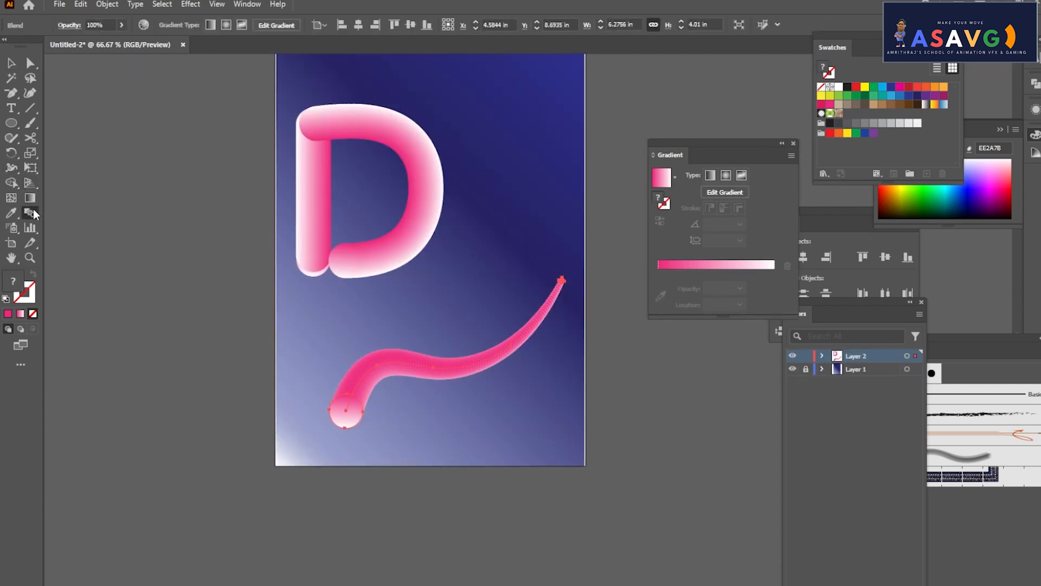
{"action": "double_click", "coordinate": [680, 99]}
{"action": "type", "text": "2"}
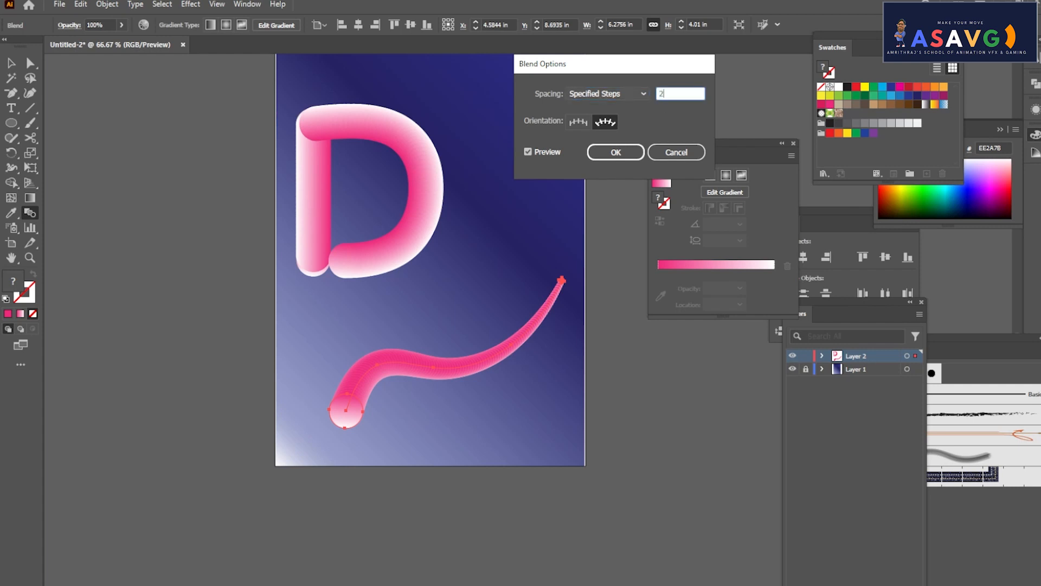
{"action": "type", "text": "00"}
{"action": "left_click", "coordinate": [616, 152]}
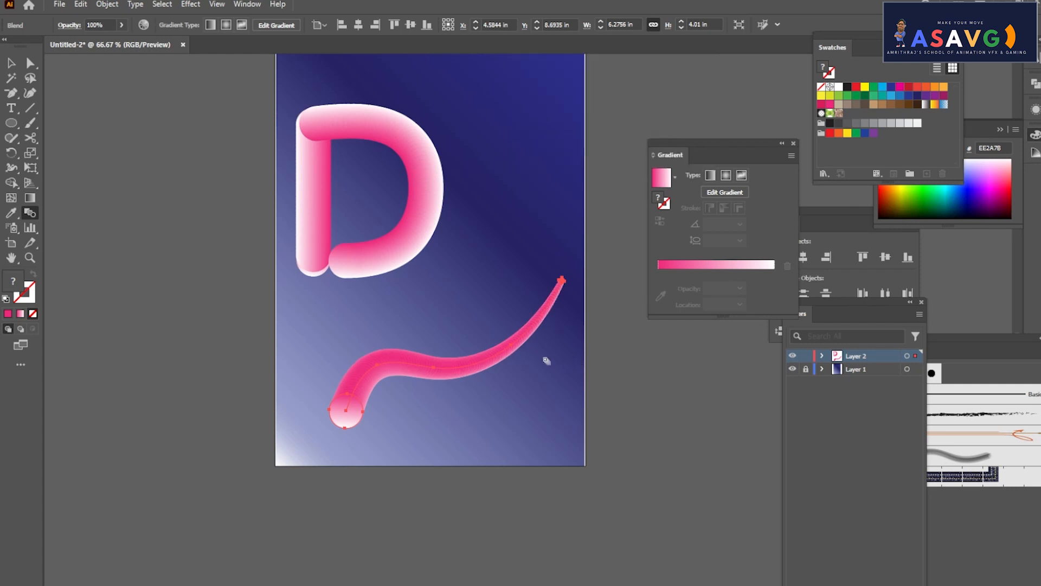
Examine the smoothness of the tapered wavy blend up close.
{"action": "left_click", "coordinate": [11, 63]}
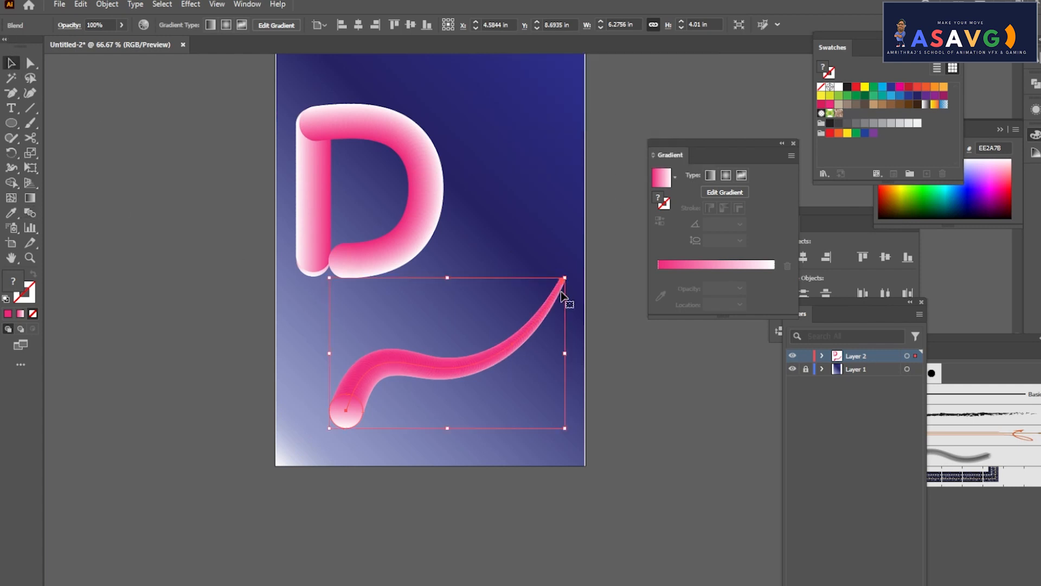
{"action": "left_click", "coordinate": [582, 362]}
{"action": "left_click", "coordinate": [472, 368]}
{"action": "scroll", "coordinate": [512, 386], "scroll_direction": "up", "scroll_amount": 1}
{"action": "left_click_drag", "start_coordinate": [621, 389], "coordinate": [319, 501]}
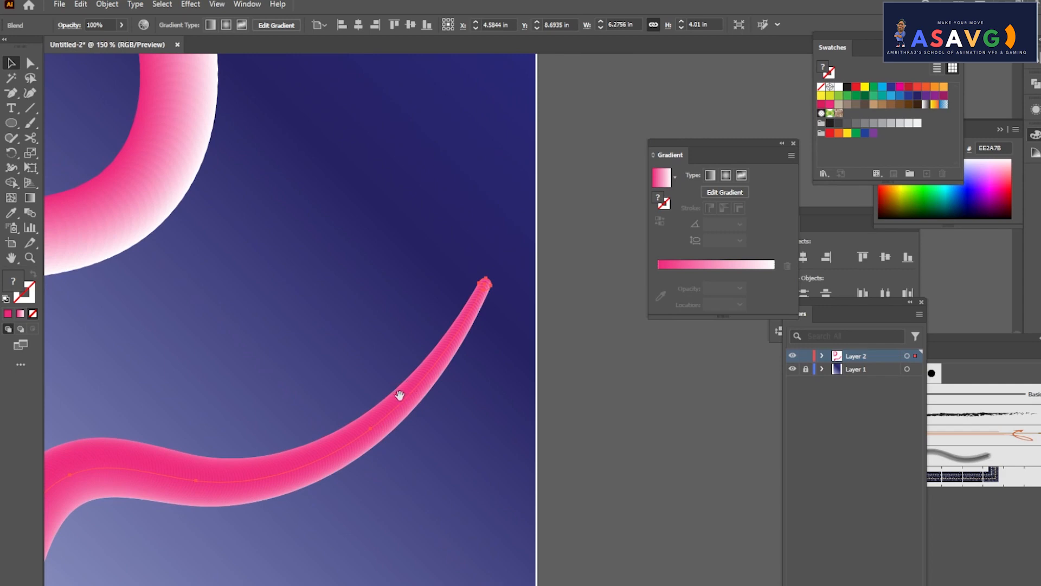
{"action": "left_click_drag", "start_coordinate": [400, 395], "coordinate": [467, 263]}
{"action": "left_click", "coordinate": [30, 212]}
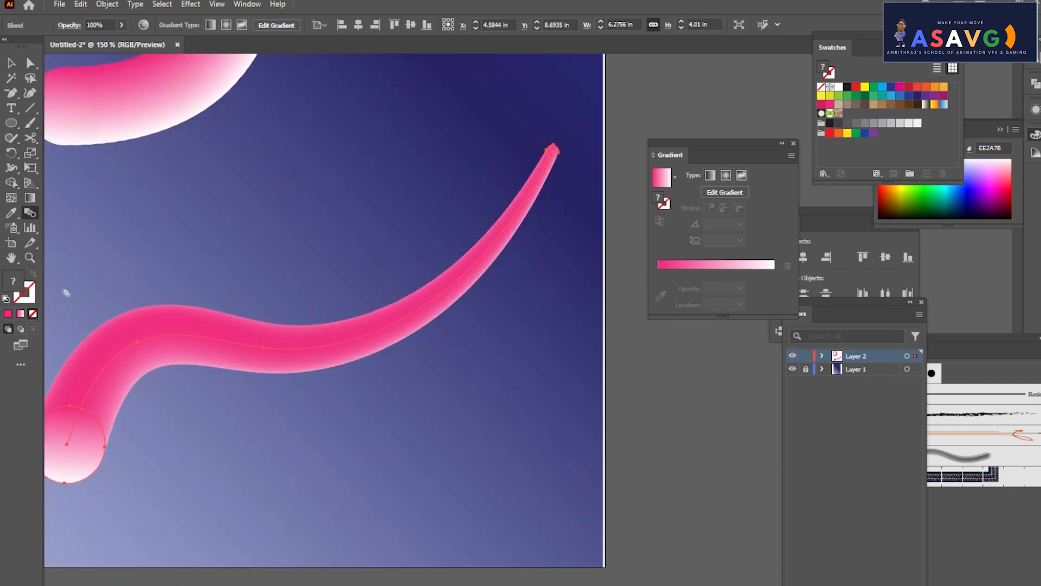
{"action": "left_click", "coordinate": [31, 64]}
{"action": "left_click", "coordinate": [11, 64]}
{"action": "left_click", "coordinate": [216, 369]}
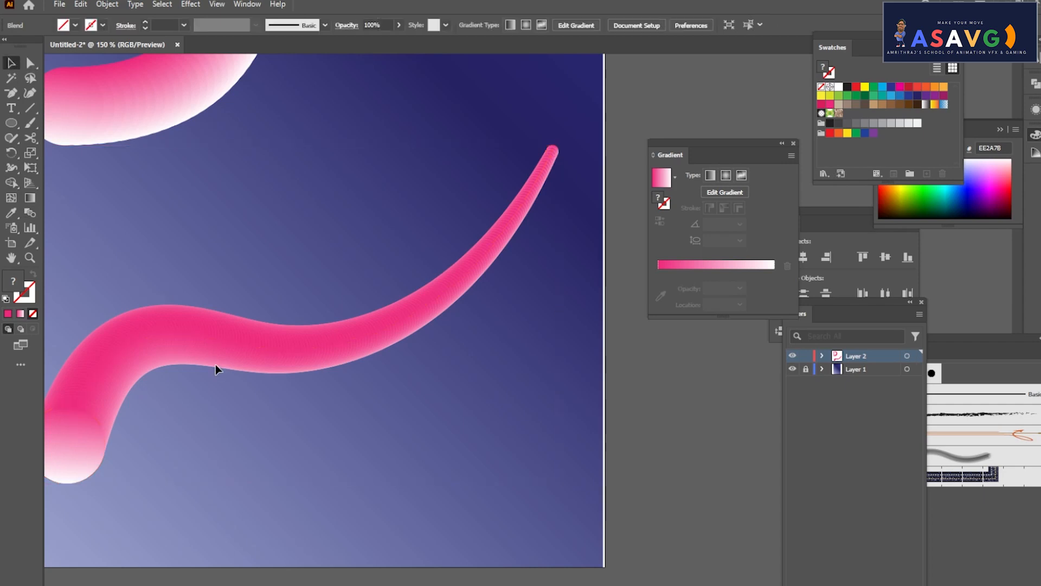
{"action": "left_click", "coordinate": [172, 321]}
{"action": "left_click", "coordinate": [30, 213]}
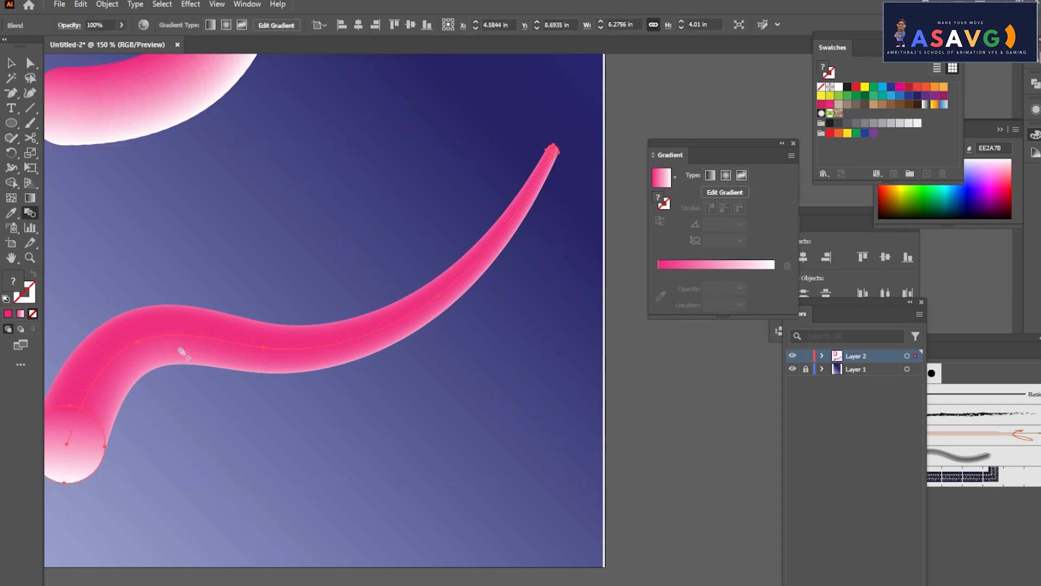
{"action": "left_click_drag", "start_coordinate": [257, 357], "coordinate": [352, 360]}
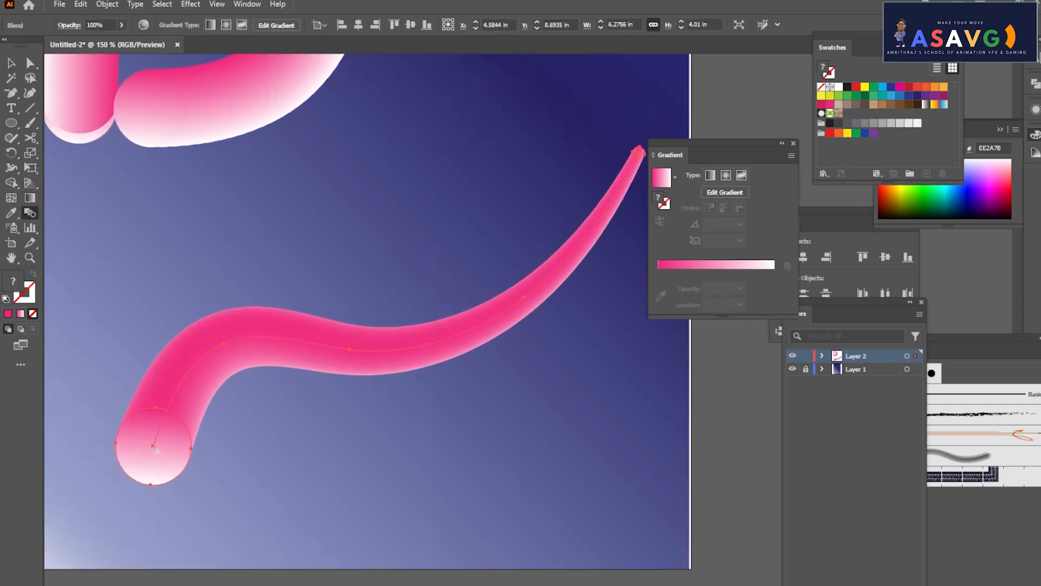
{"action": "left_click_drag", "start_coordinate": [518, 306], "coordinate": [507, 324]}
{"action": "scroll", "coordinate": [506, 324], "scroll_direction": "down", "scroll_amount": 1}
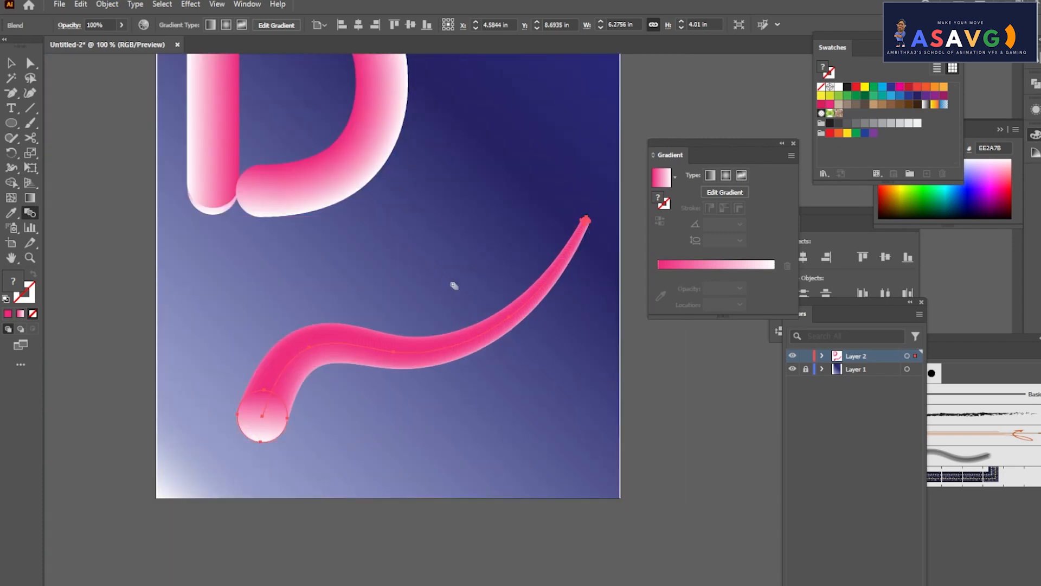
Move the tapered wavy blend slightly down and right so its thin tip reaches the artboard's right edge.
{"action": "left_click", "coordinate": [10, 63]}
{"action": "double_click", "coordinate": [446, 361]}
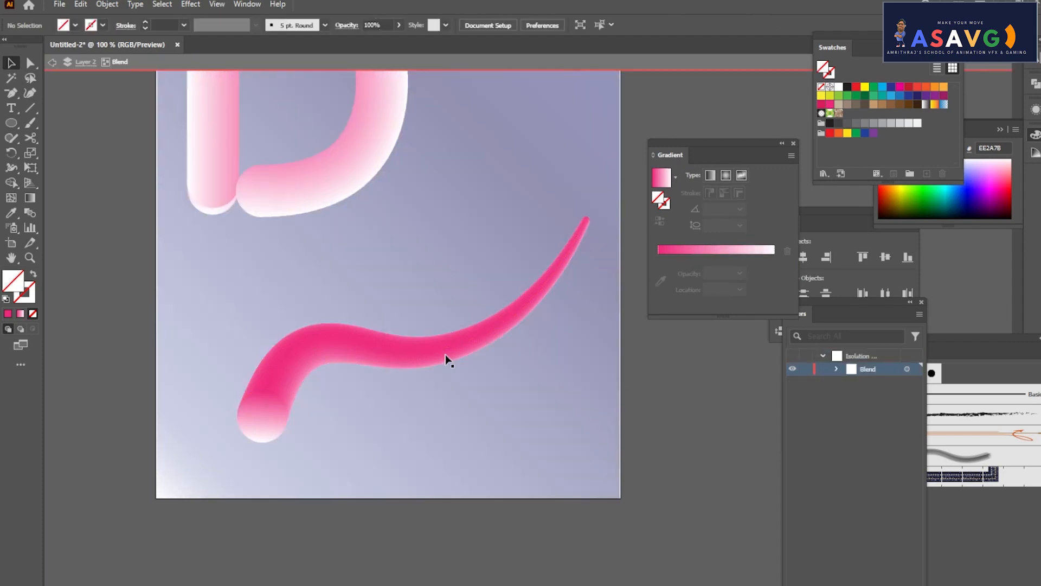
{"action": "left_click", "coordinate": [53, 62]}
{"action": "scroll", "coordinate": [443, 262], "scroll_direction": "down", "scroll_amount": 2}
{"action": "mouse_move", "coordinate": [461, 335]}
{"action": "left_mouse_down"}
{"action": "mouse_move", "coordinate": [461, 348]}
{"action": "mouse_move", "coordinate": [411, 347]}
{"action": "left_mouse_up"}
{"action": "left_click", "coordinate": [415, 334]}
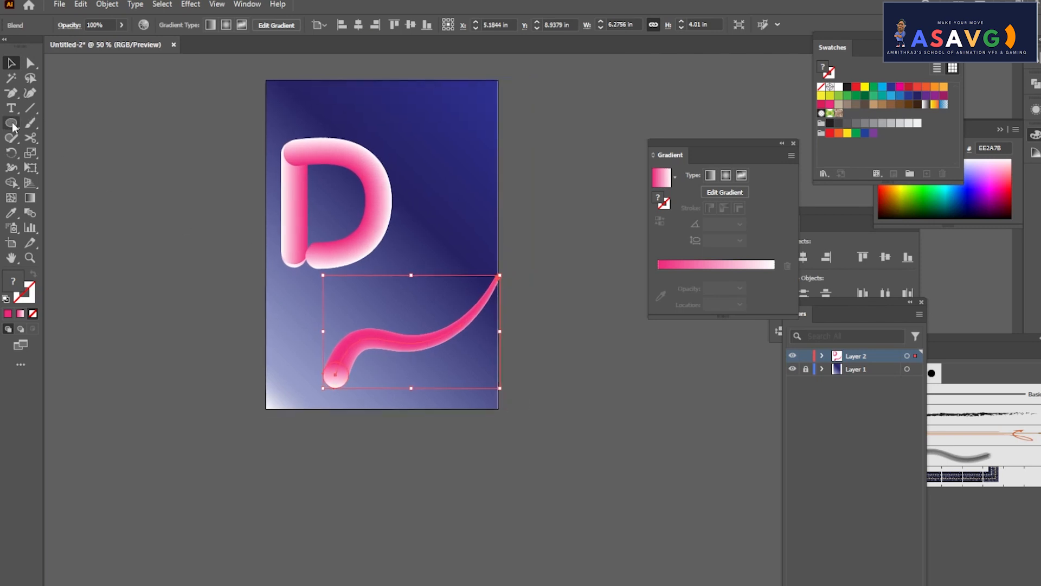
{"action": "left_click_drag", "start_coordinate": [11, 122], "coordinate": [46, 150]}
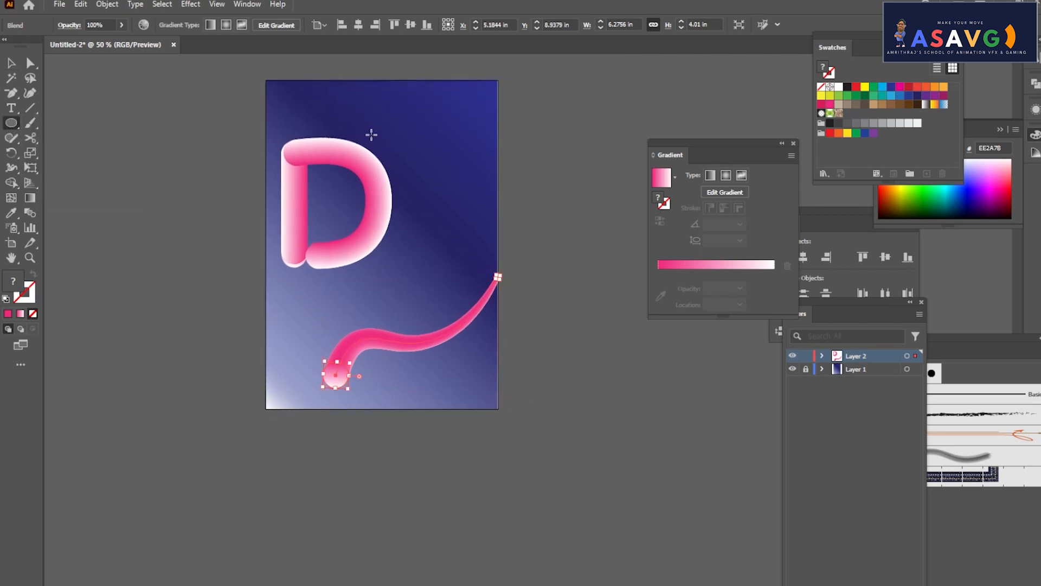
{"action": "left_click_drag", "start_coordinate": [405, 137], "coordinate": [428, 160]}
{"action": "key", "text": "ctrl+z"}
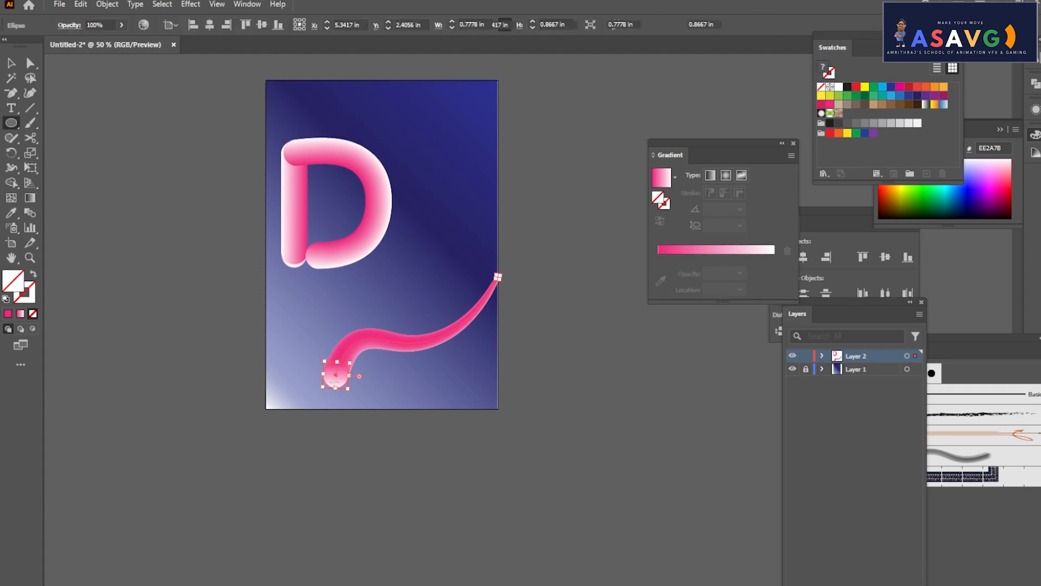
{"action": "key", "text": "v"}
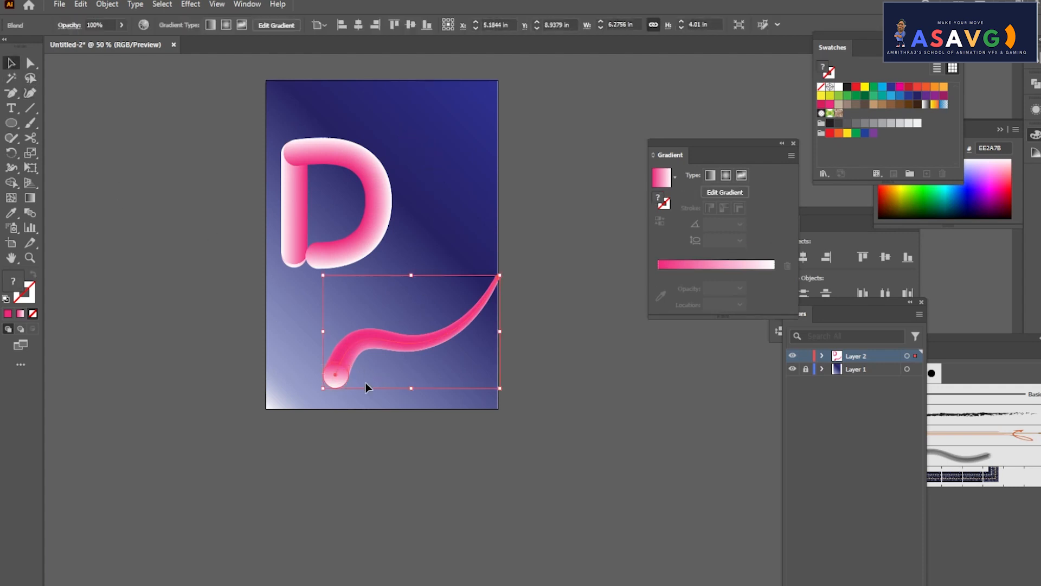
Shift the wavy blend slightly up and right, and place a copy of its large end circle beside the D.
{"action": "left_click_drag", "start_coordinate": [334, 378], "coordinate": [349, 372]}
{"action": "double_click", "coordinate": [349, 371]}
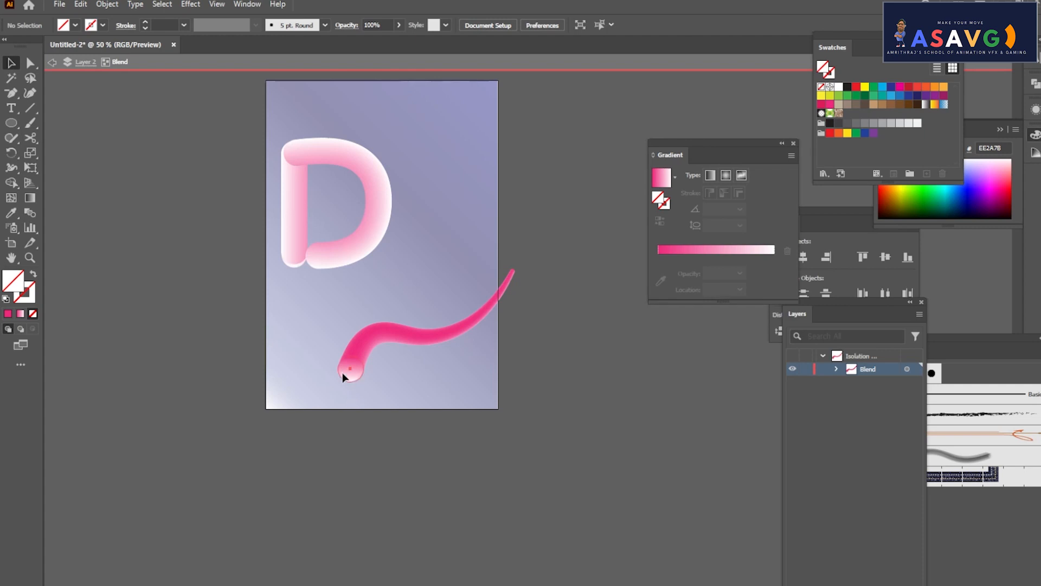
{"action": "left_click", "coordinate": [347, 376]}
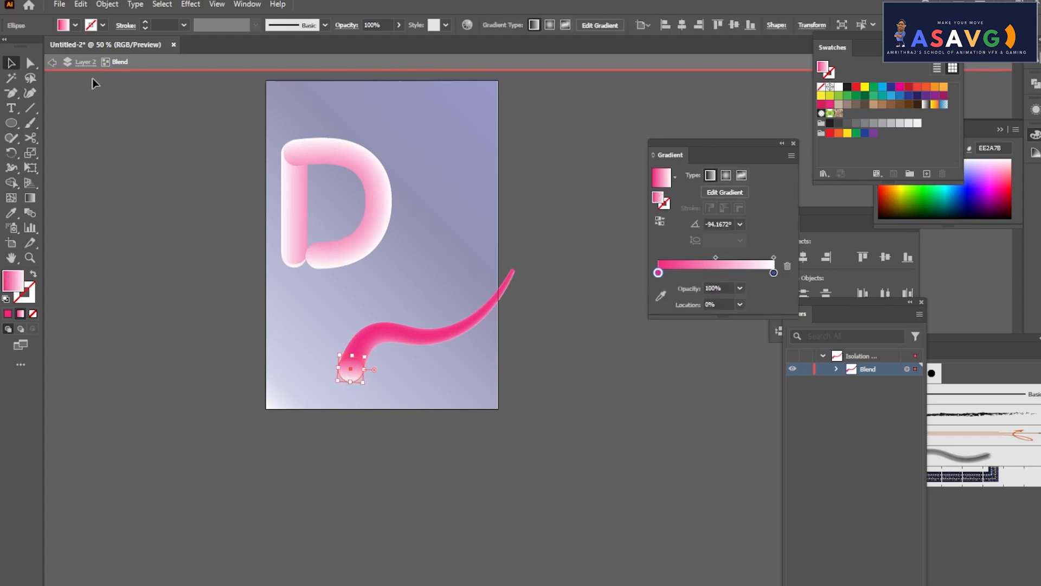
{"action": "left_click", "coordinate": [51, 64]}
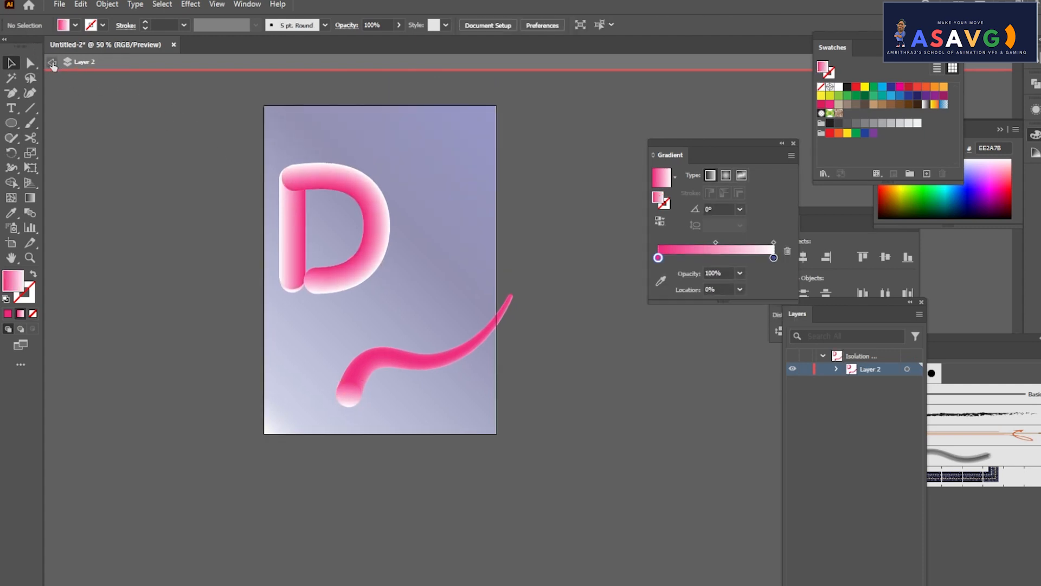
{"action": "left_click", "coordinate": [51, 64]}
{"action": "scroll", "coordinate": [424, 224], "scroll_direction": "up", "scroll_amount": 2}
{"action": "key", "text": "ctrl+v"}
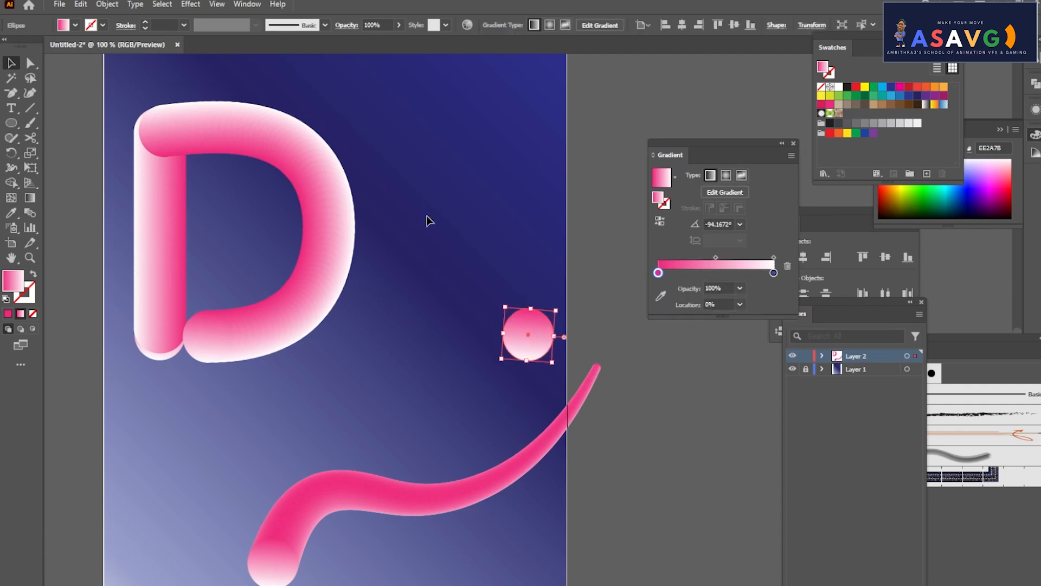
{"action": "left_click_drag", "start_coordinate": [517, 338], "coordinate": [434, 226]}
Draw a small pink gradient triangle with the Star tool and position it above and to the right of the copied circle.
{"action": "left_click", "coordinate": [11, 123]}
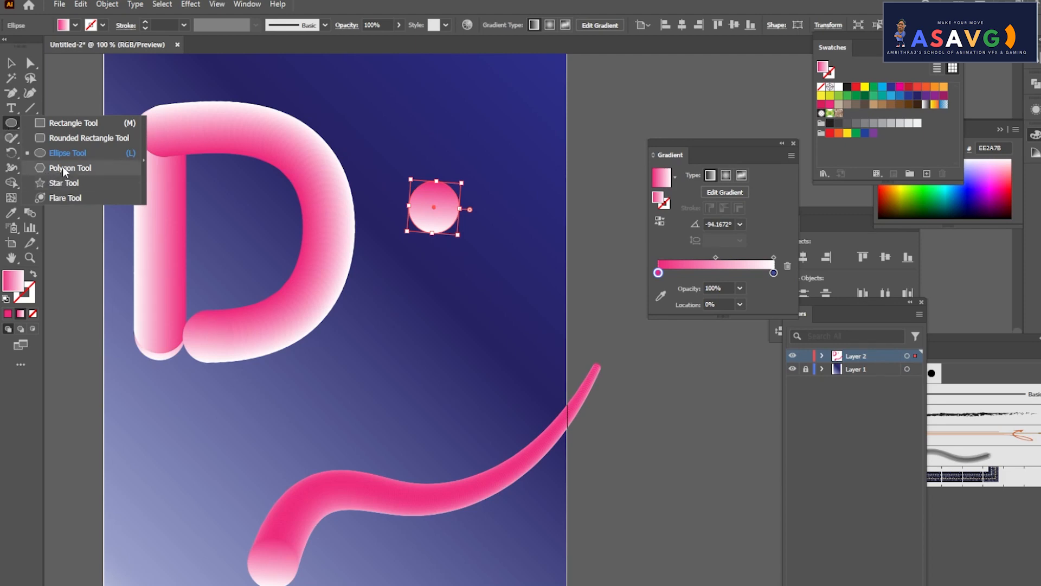
{"action": "left_click", "coordinate": [64, 183]}
{"action": "mouse_move", "coordinate": [479, 107]}
{"action": "left_mouse_down"}
{"action": "mouse_move", "coordinate": [502, 122]}
{"action": "mouse_move", "coordinate": [497, 145]}
{"action": "left_mouse_up"}
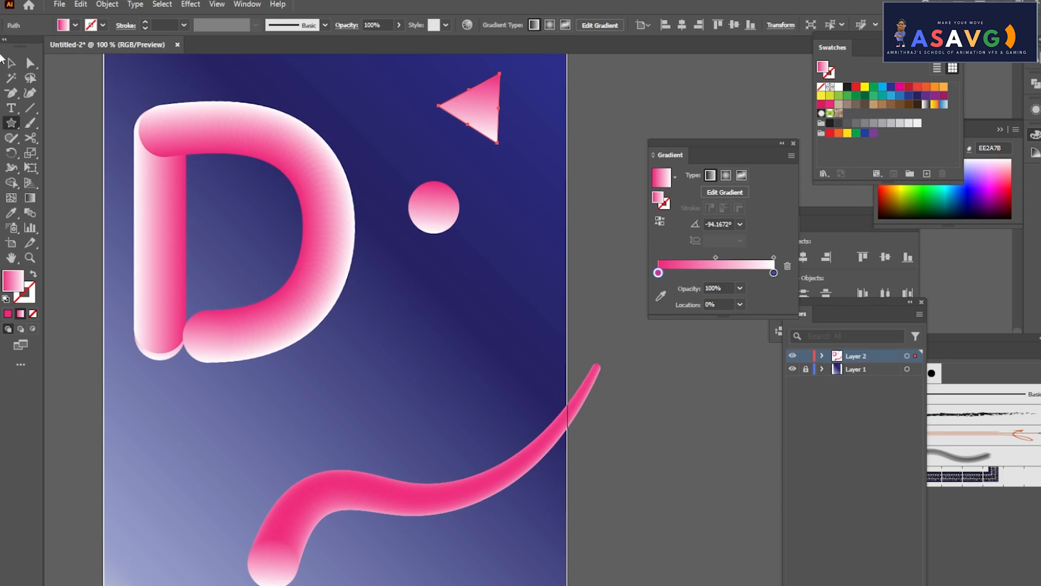
{"action": "left_click", "coordinate": [11, 62]}
{"action": "left_click_drag", "start_coordinate": [471, 104], "coordinate": [489, 130]}
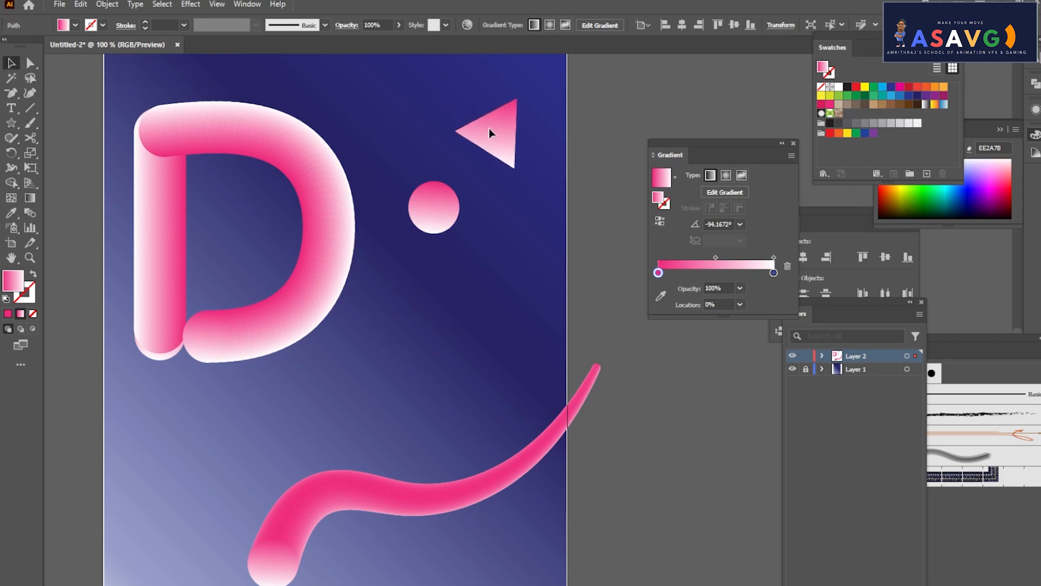
{"action": "left_click_drag", "start_coordinate": [551, 154], "coordinate": [521, 46]}
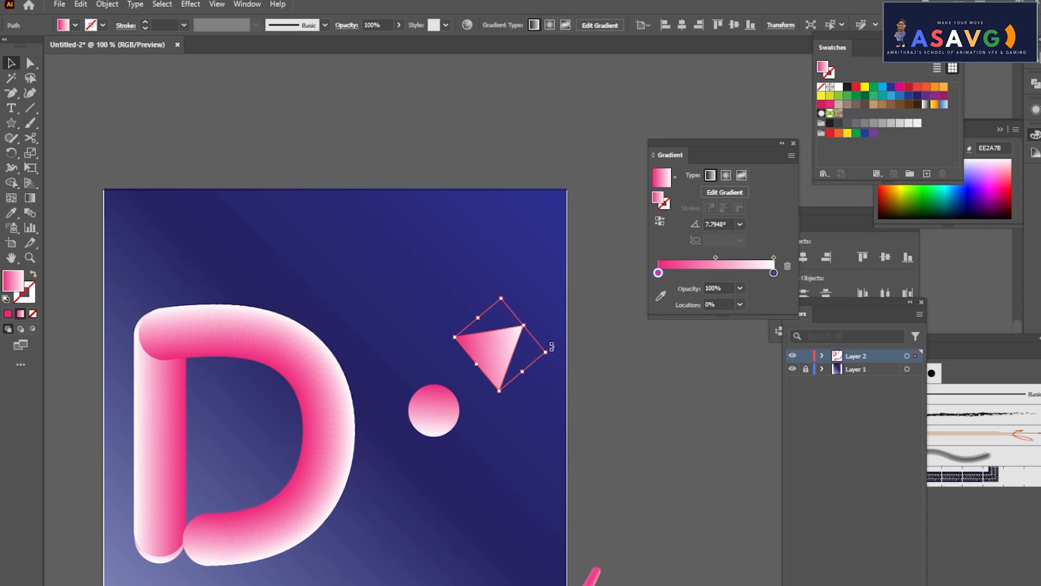
{"action": "key", "text": "ctrl+z"}
Make a blend between the copied circle and the triangle.
{"action": "left_click", "coordinate": [453, 421]}
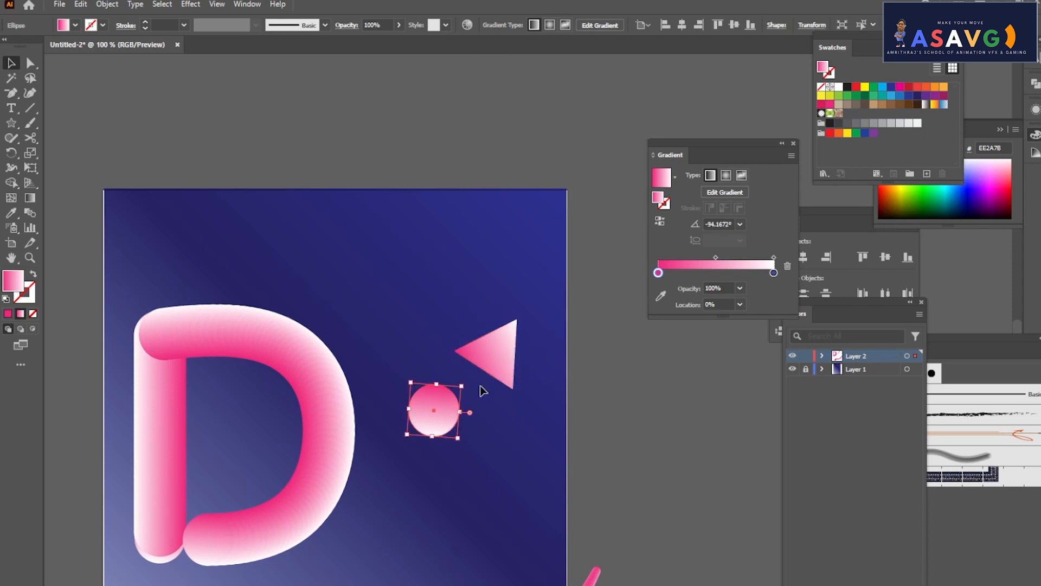
{"action": "left_click", "coordinate": [511, 364], "text": "shift"}
{"action": "left_click", "coordinate": [114, 4]}
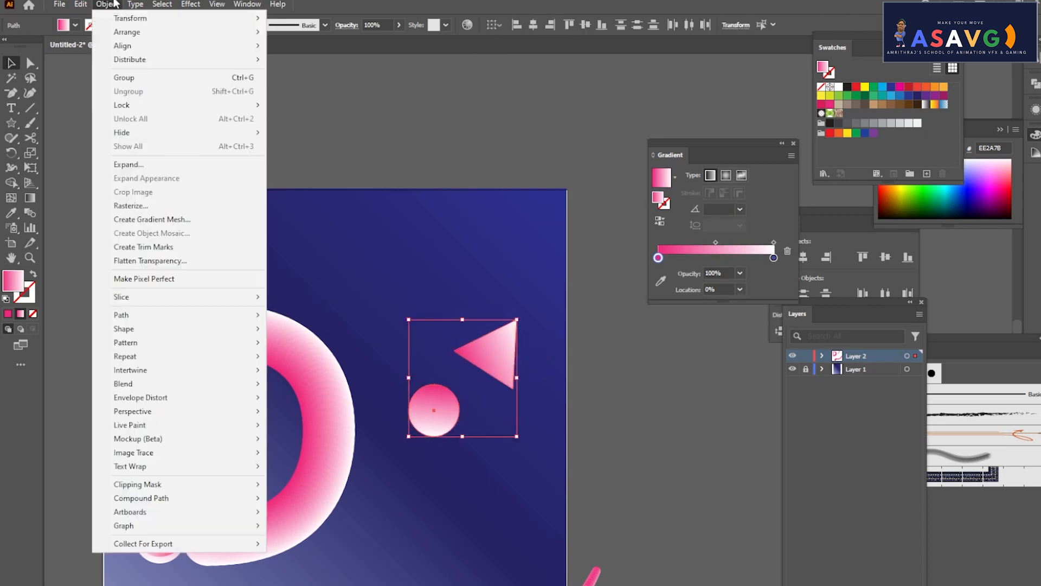
{"action": "mouse_move", "coordinate": [238, 384]}
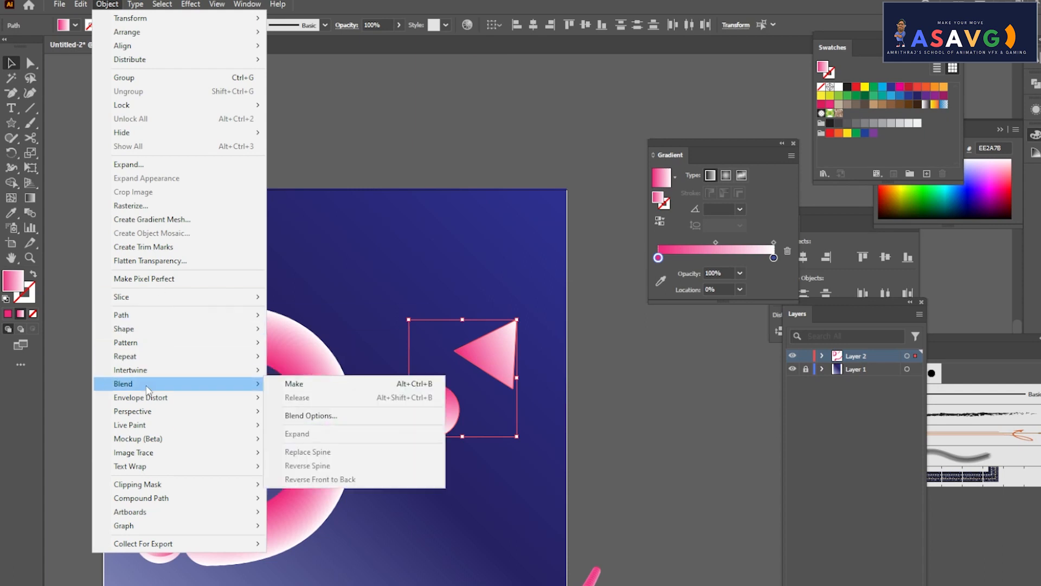
{"action": "left_click", "coordinate": [320, 383]}
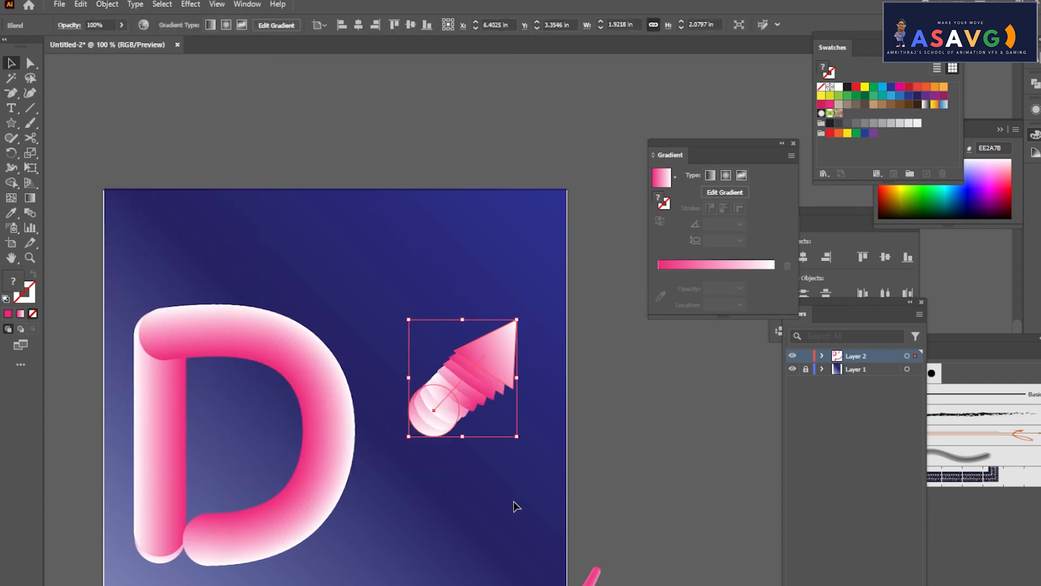
Set the circle-to-triangle blend's spacing to Specified Steps with 50 steps and preview it.
{"action": "left_click", "coordinate": [30, 213]}
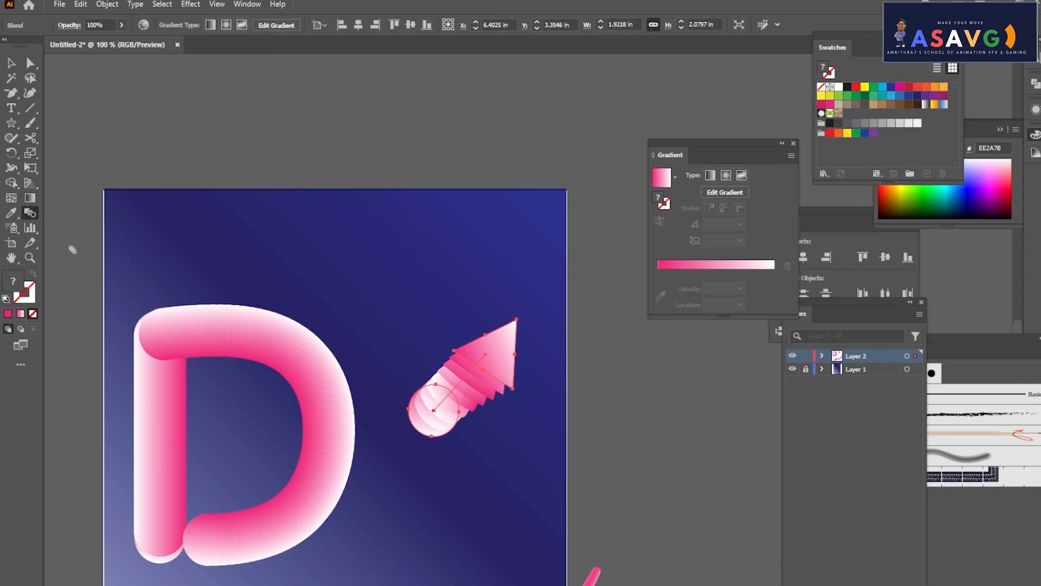
{"action": "double_click", "coordinate": [30, 213]}
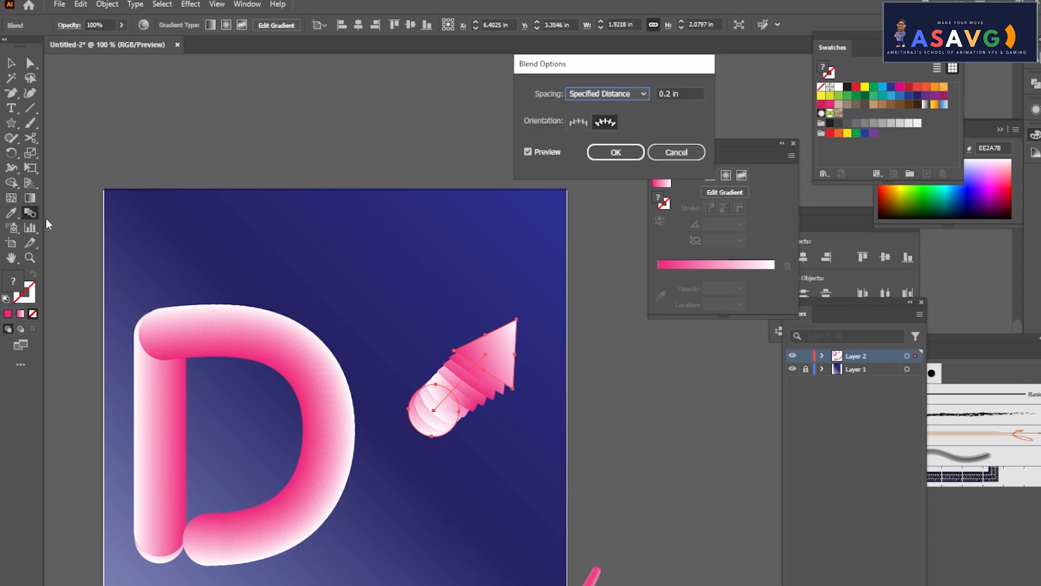
{"action": "left_click", "coordinate": [643, 93]}
{"action": "left_click", "coordinate": [603, 119]}
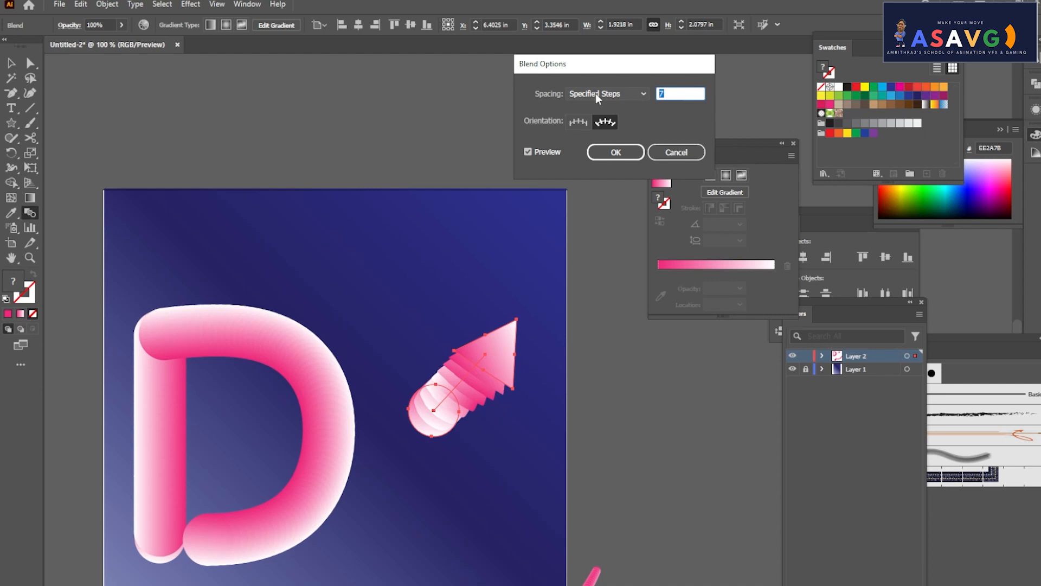
{"action": "type", "text": "50"}
{"action": "left_click", "coordinate": [530, 152]}
{"action": "left_click", "coordinate": [530, 152]}
{"action": "left_click", "coordinate": [528, 152]}
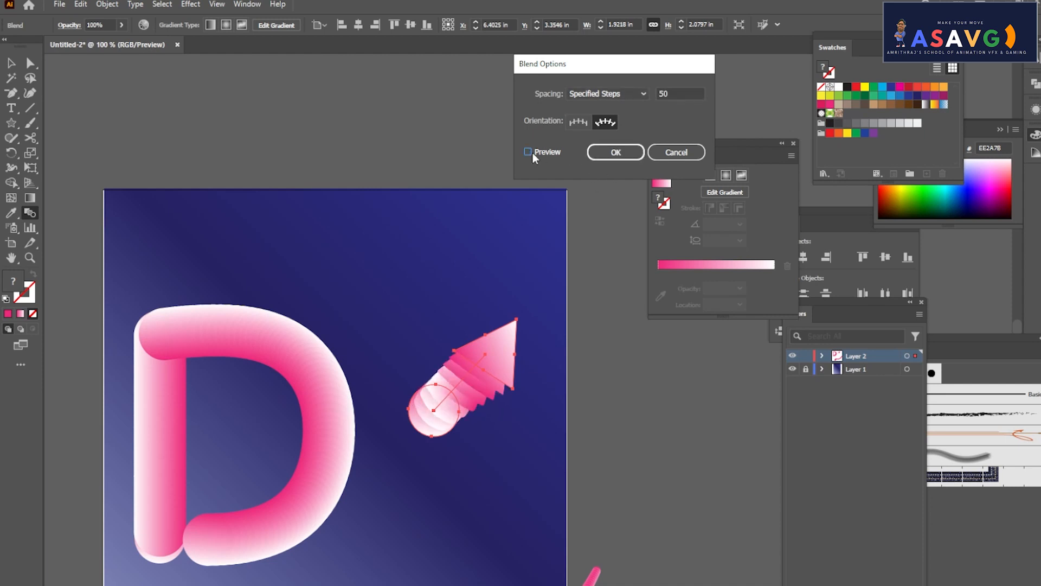
{"action": "left_click", "coordinate": [528, 151]}
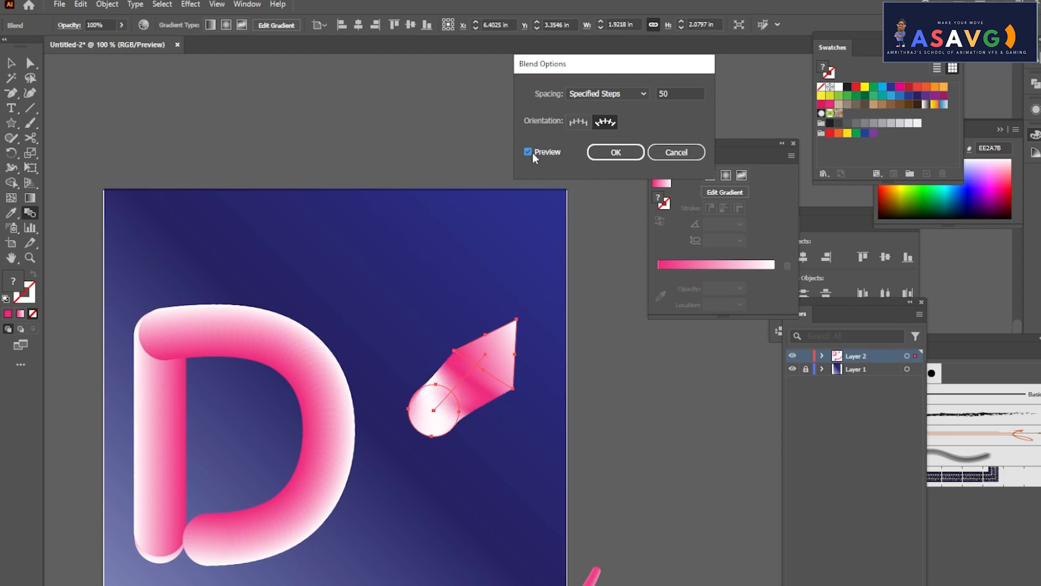
Raise the circle-to-triangle blend's specified steps to 75 and apply the setting.
{"action": "left_click_drag", "start_coordinate": [694, 95], "coordinate": [634, 92]}
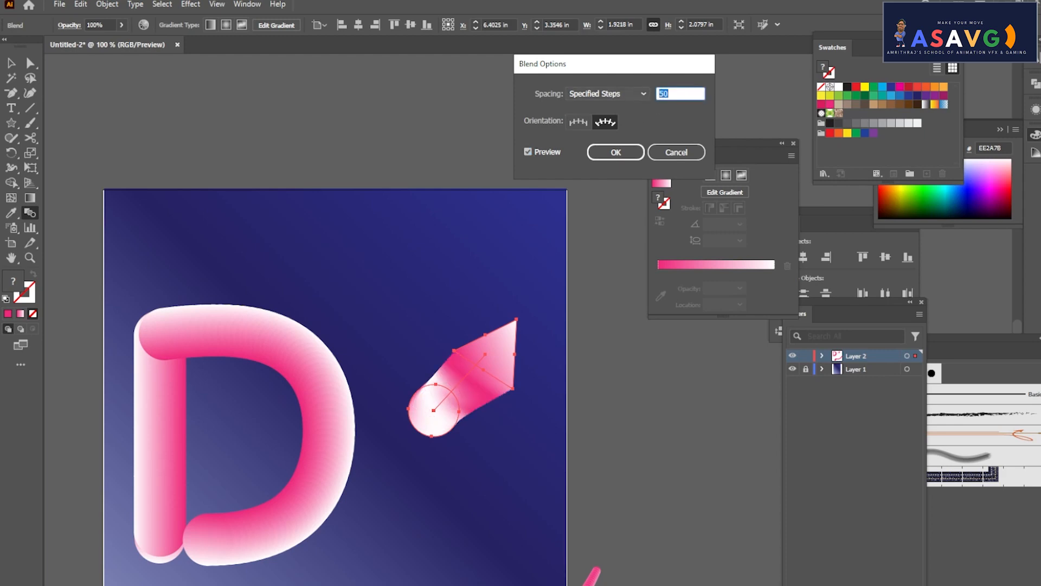
{"action": "type", "text": "75"}
{"action": "left_click", "coordinate": [548, 152]}
{"action": "left_click", "coordinate": [548, 151]}
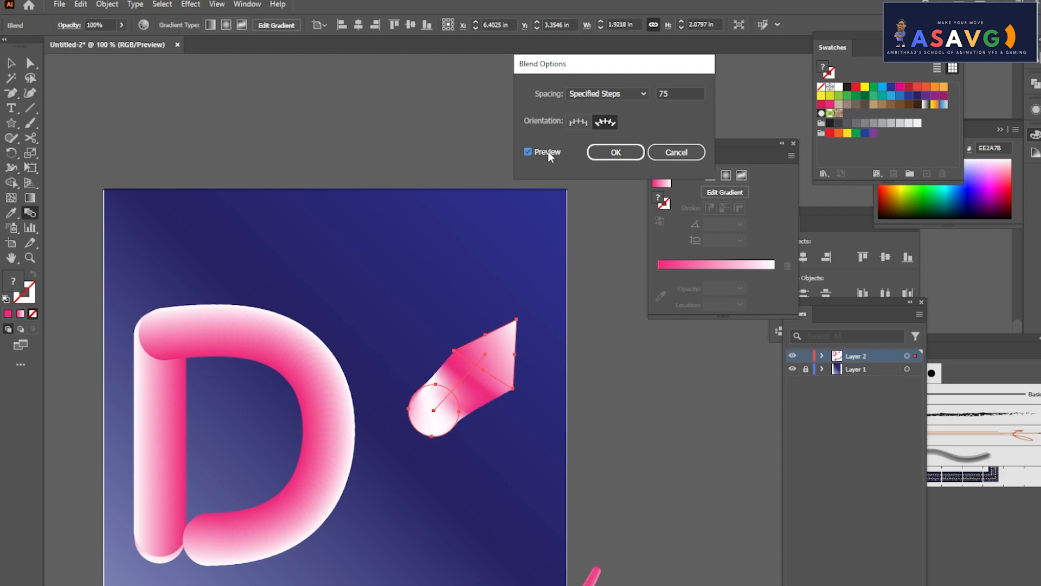
{"action": "left_click", "coordinate": [615, 151]}
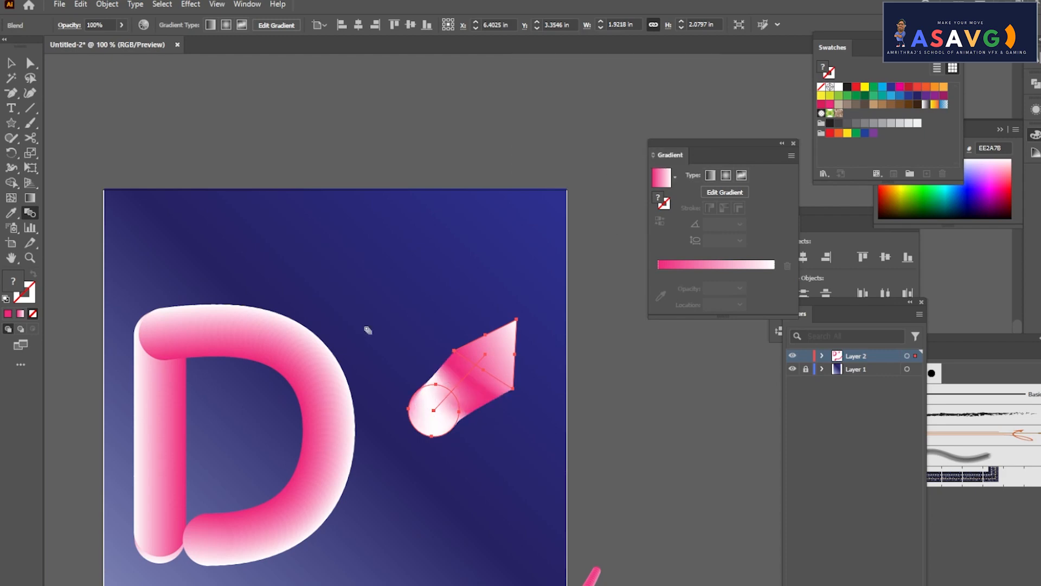
Move the circle-to-triangle blend off the artboard, just above the thin tip of the wavy stroke.
{"action": "left_click", "coordinate": [17, 66]}
{"action": "left_click", "coordinate": [584, 449]}
{"action": "scroll", "coordinate": [564, 393], "scroll_direction": "down", "scroll_amount": 3}
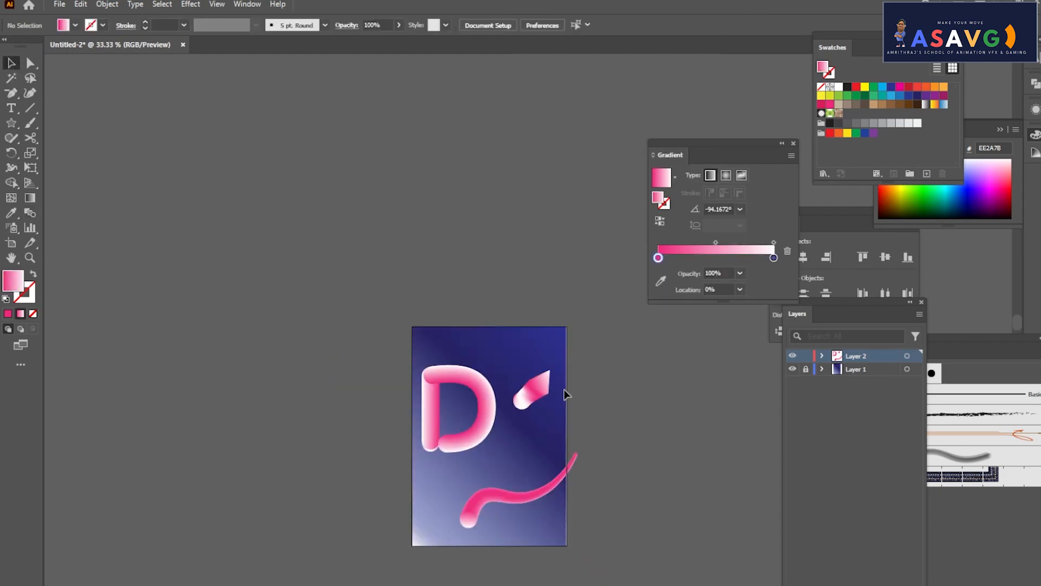
{"action": "mouse_move", "coordinate": [562, 395]}
{"action": "left_mouse_down"}
{"action": "mouse_move", "coordinate": [533, 356]}
{"action": "mouse_move", "coordinate": [503, 355]}
{"action": "mouse_move", "coordinate": [561, 396]}
{"action": "left_mouse_up"}
{"action": "left_click", "coordinate": [560, 396]}
{"action": "scroll", "coordinate": [564, 399], "scroll_direction": "up", "scroll_amount": 3}
{"action": "scroll", "coordinate": [408, 357], "scroll_direction": "right", "scroll_amount": 3}
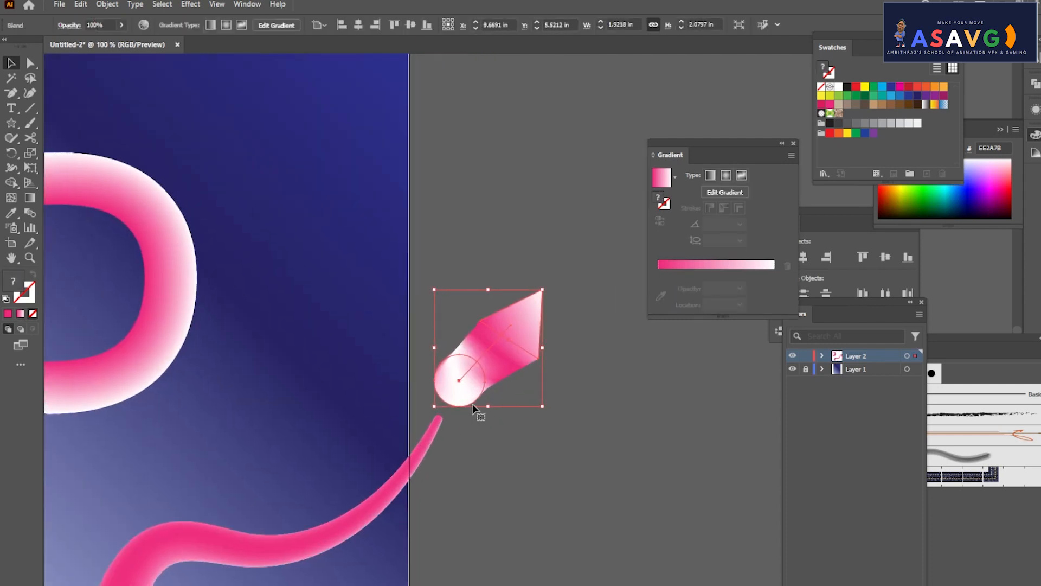
Isolate the circle-to-triangle blend, shrink its circle to about 0.06 by 0.06 in, and join that end to the wavy stroke's tip.
{"action": "double_click", "coordinate": [459, 386]}
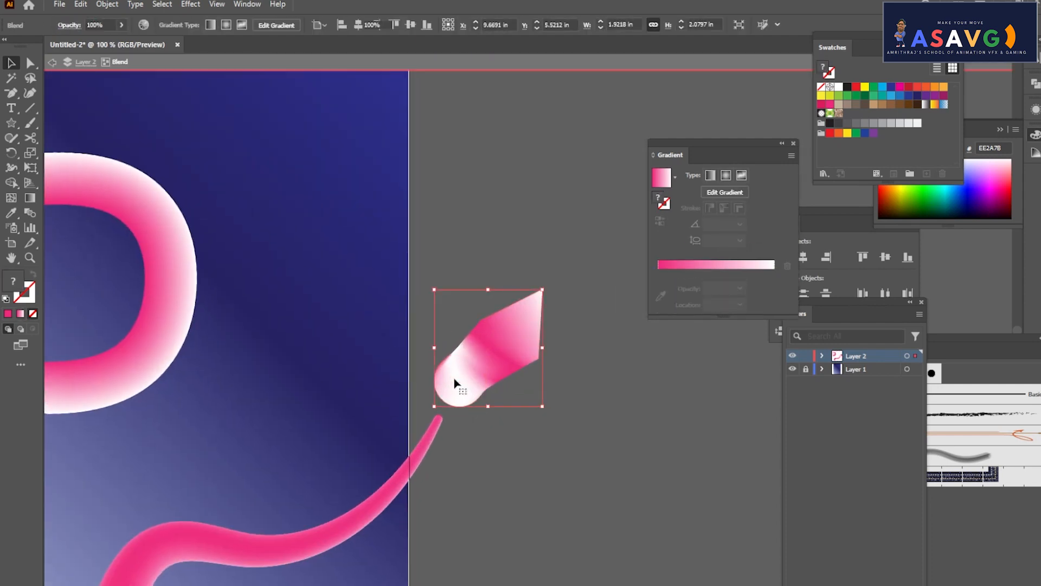
{"action": "left_click", "coordinate": [460, 396]}
{"action": "mouse_move", "coordinate": [484, 411]}
{"action": "left_mouse_down"}
{"action": "mouse_move", "coordinate": [460, 389]}
{"action": "mouse_move", "coordinate": [465, 407]}
{"action": "left_mouse_up"}
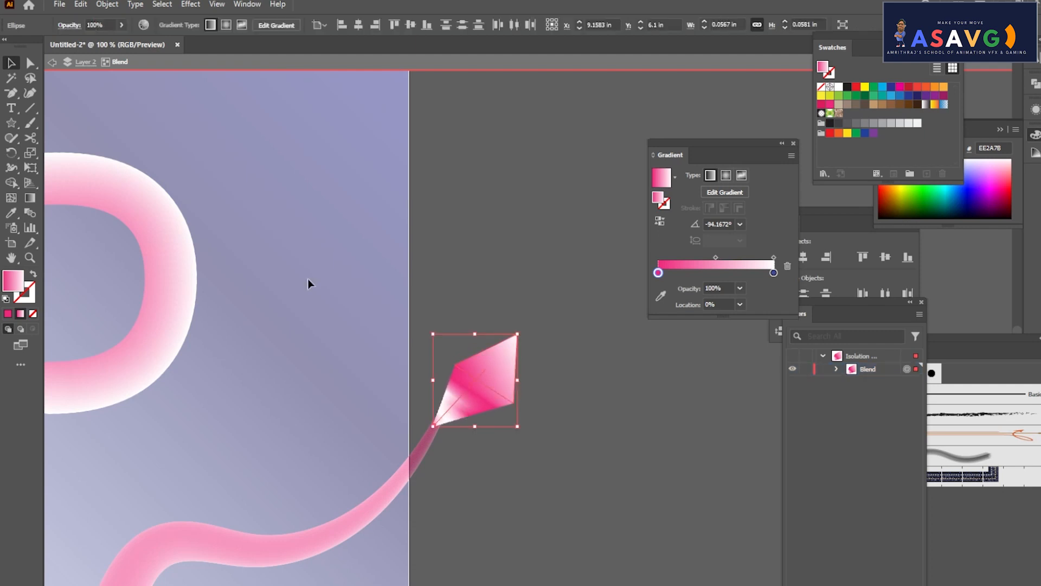
{"action": "left_click", "coordinate": [54, 63]}
{"action": "scroll", "coordinate": [588, 444], "scroll_direction": "down", "scroll_amount": 3}
{"action": "scroll", "coordinate": [588, 444], "scroll_direction": "left", "scroll_amount": 3}
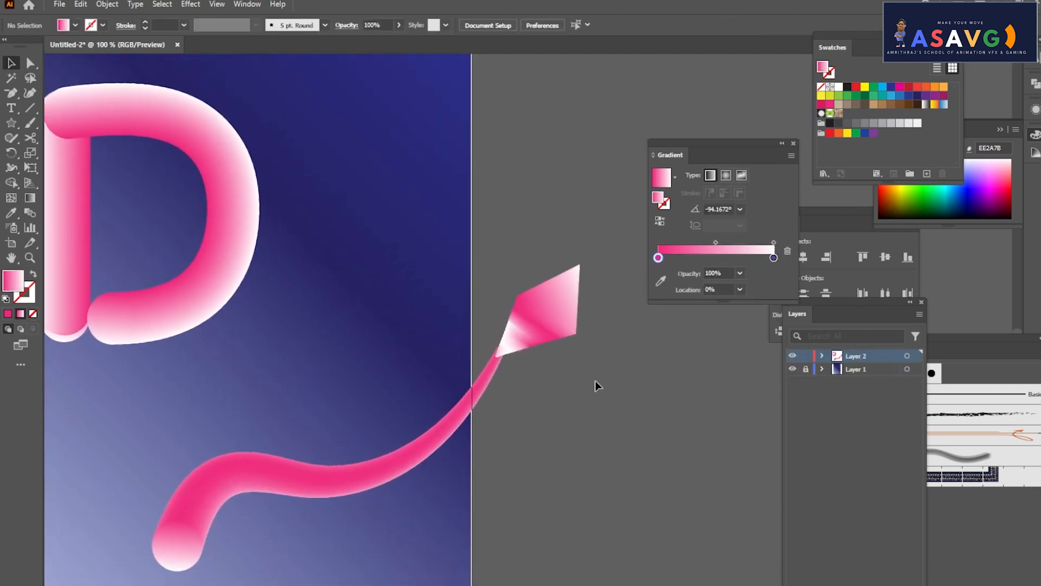
Nudge the arrow-like blend toward the wavy stroke and move the wavy stroke away from it, back inside the artboard.
{"action": "left_click_drag", "start_coordinate": [539, 339], "coordinate": [528, 350]}
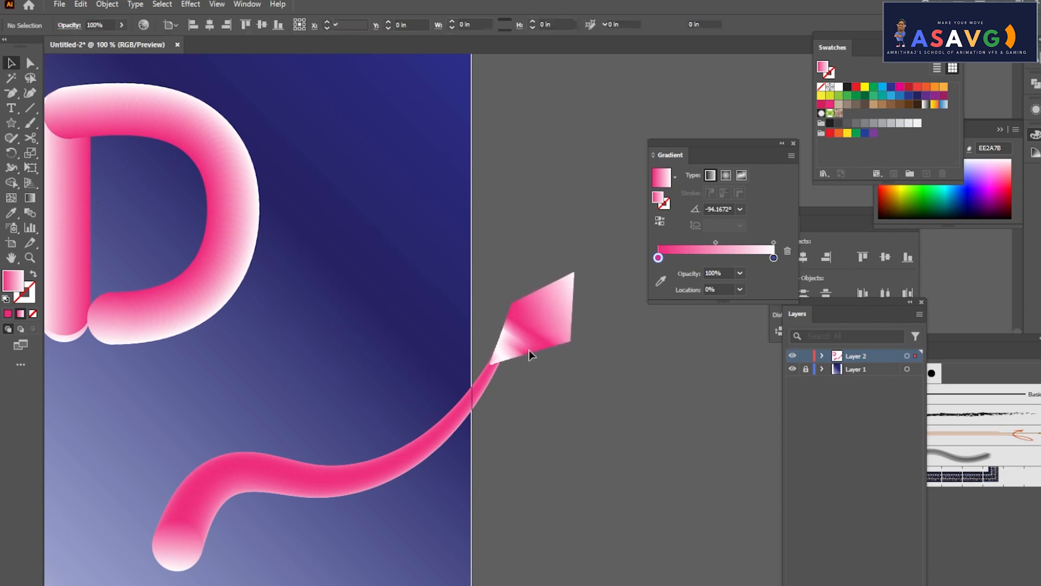
{"action": "left_click", "coordinate": [502, 389]}
{"action": "left_click", "coordinate": [458, 400]}
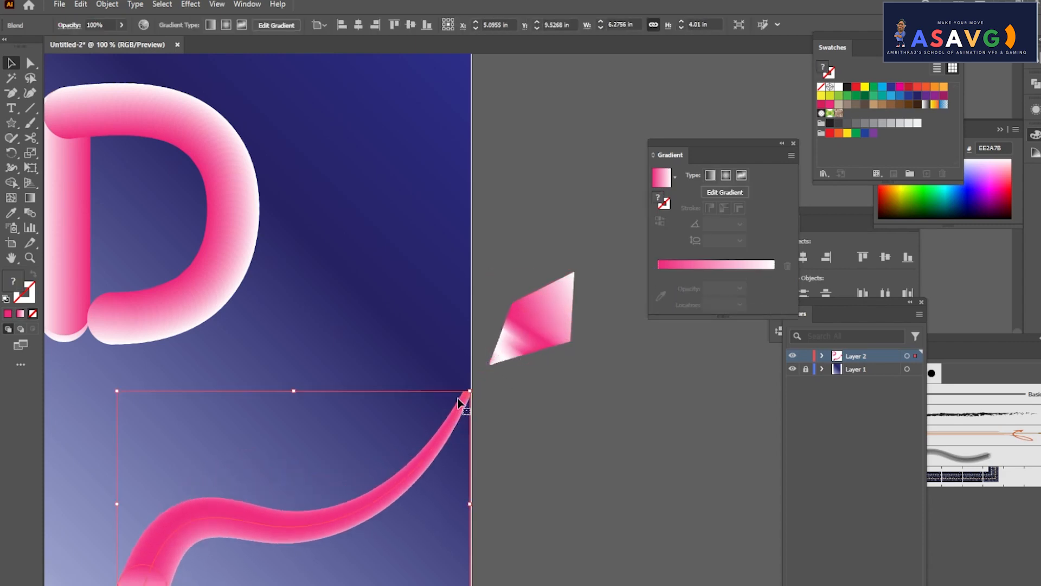
Isolate the wavy stroke's blend, shrink the circle at its thin end to a fine point, and leave isolation.
{"action": "double_click", "coordinate": [467, 401]}
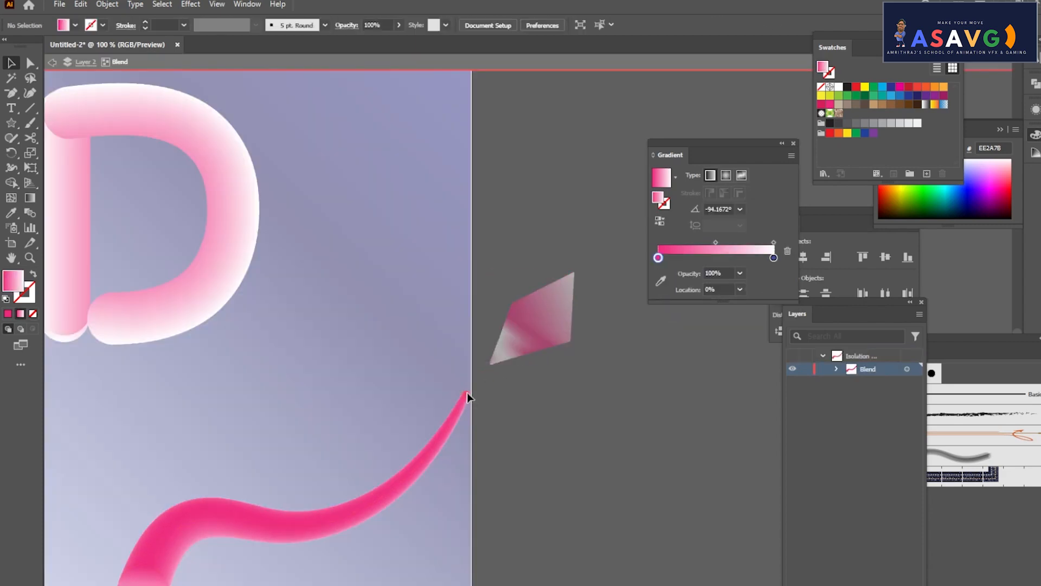
{"action": "left_click", "coordinate": [469, 394]}
{"action": "left_click_drag", "start_coordinate": [472, 400], "coordinate": [448, 392]}
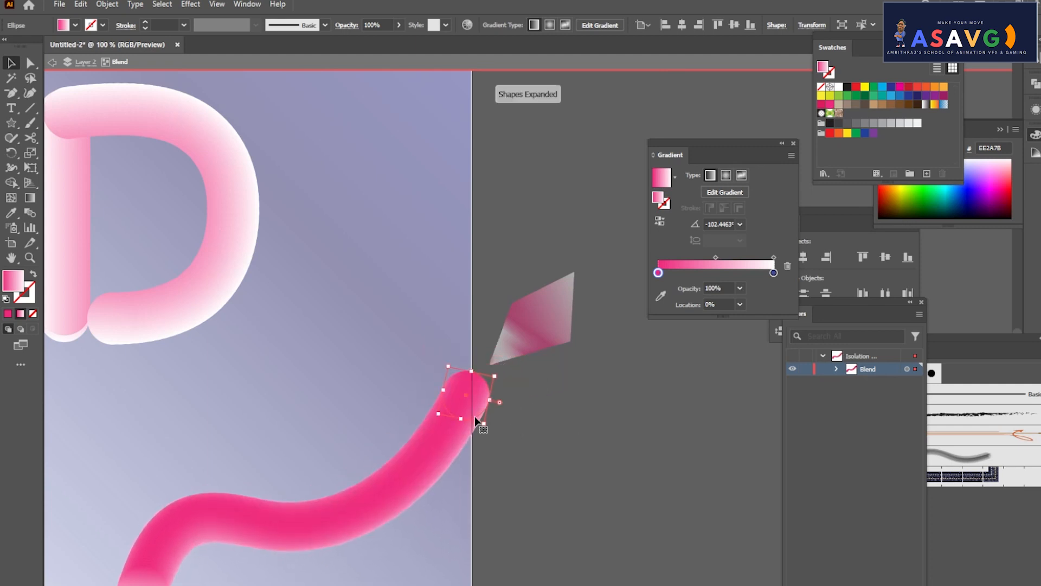
{"action": "left_click_drag", "start_coordinate": [487, 428], "coordinate": [468, 408]}
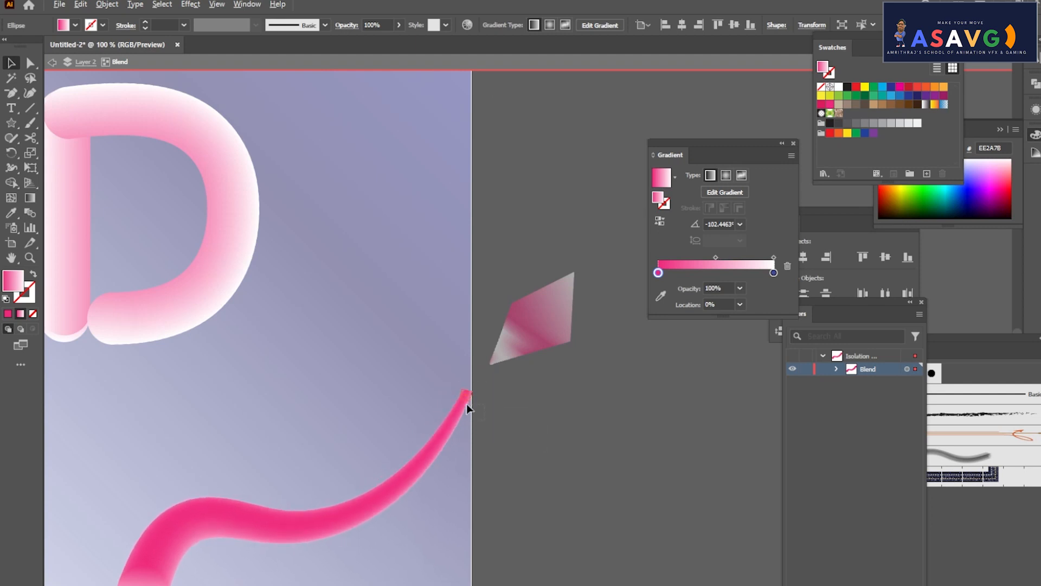
{"action": "left_click", "coordinate": [656, 474]}
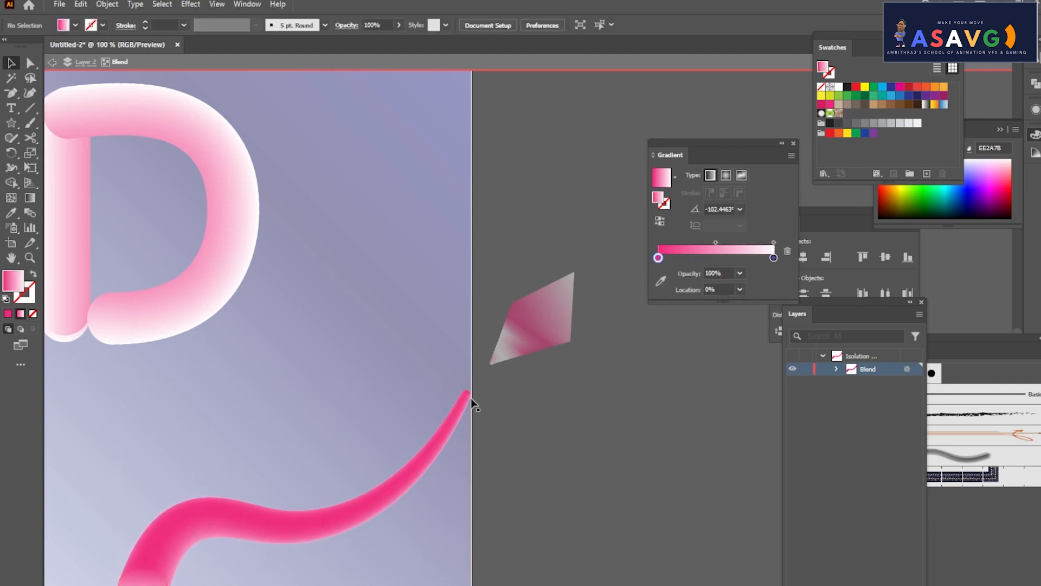
{"action": "key", "text": "ctrl+equal"}
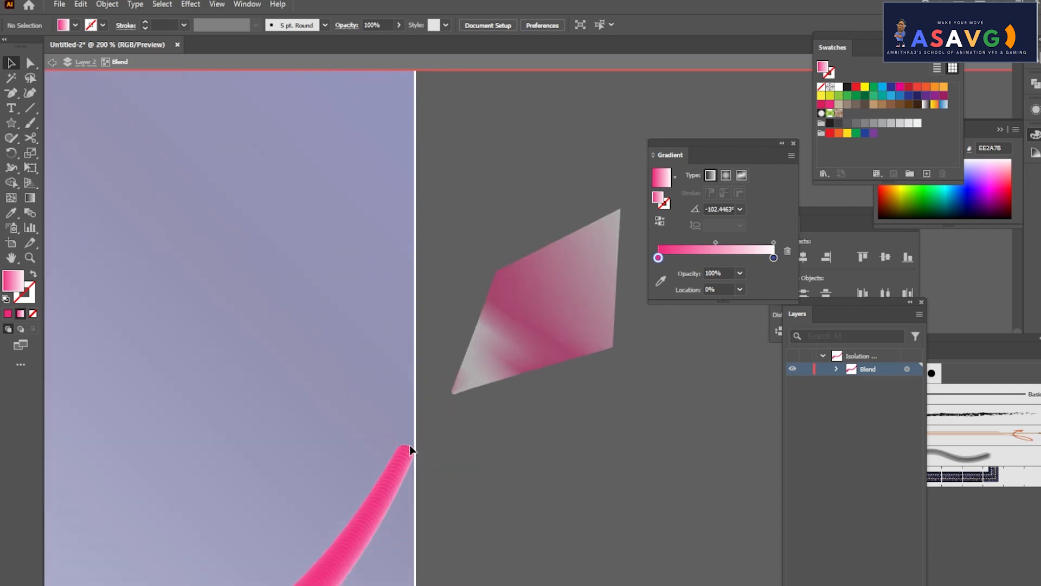
{"action": "left_click", "coordinate": [408, 452]}
{"action": "left_click_drag", "start_coordinate": [417, 469], "coordinate": [418, 459]}
{"action": "left_click", "coordinate": [457, 472]}
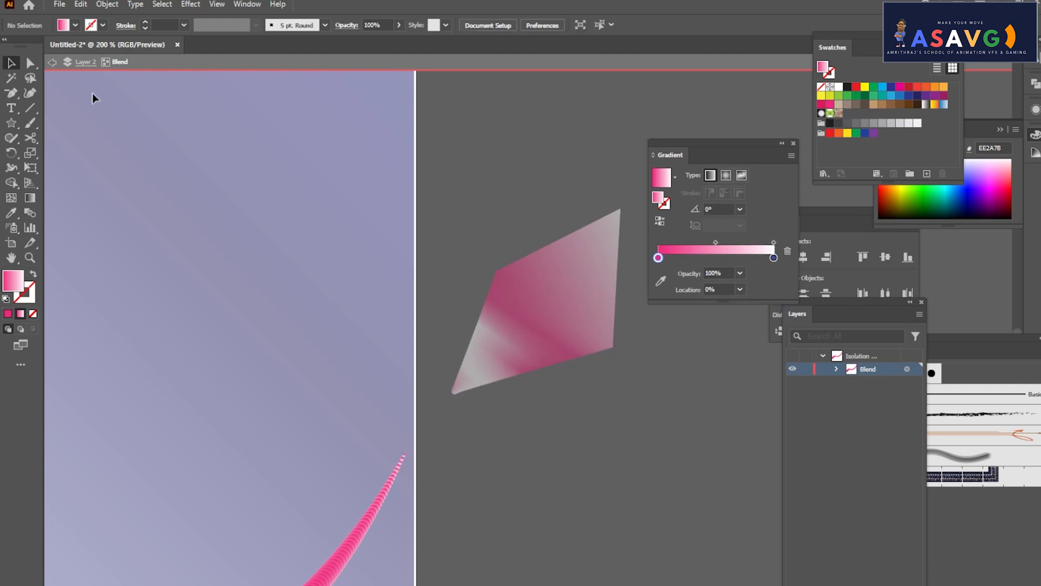
{"action": "left_click", "coordinate": [52, 62]}
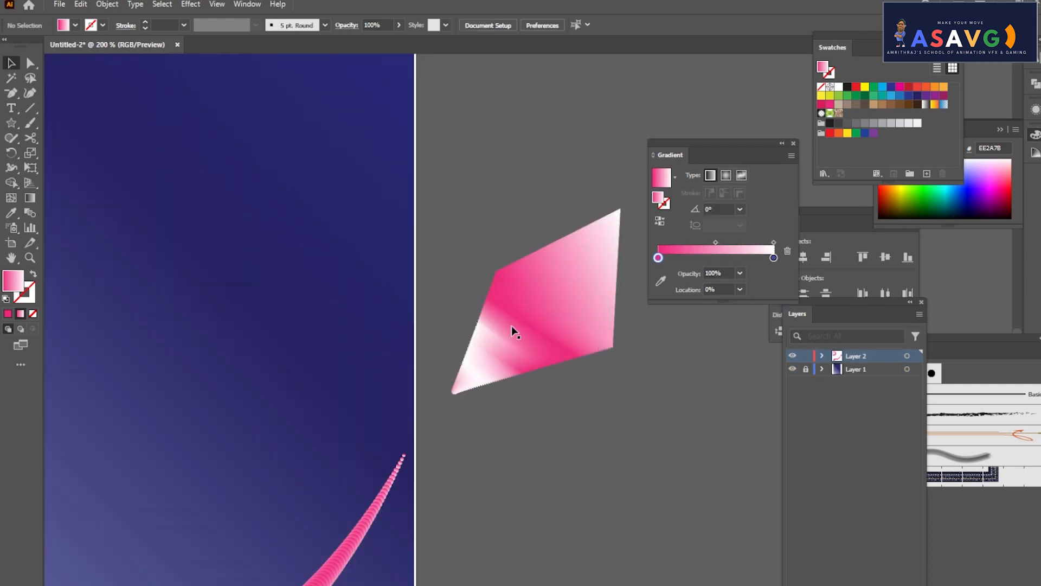
Move the arrow-like blend so its circle end meets the wavy stroke's fine tip.
{"action": "left_click_drag", "start_coordinate": [514, 330], "coordinate": [466, 422]}
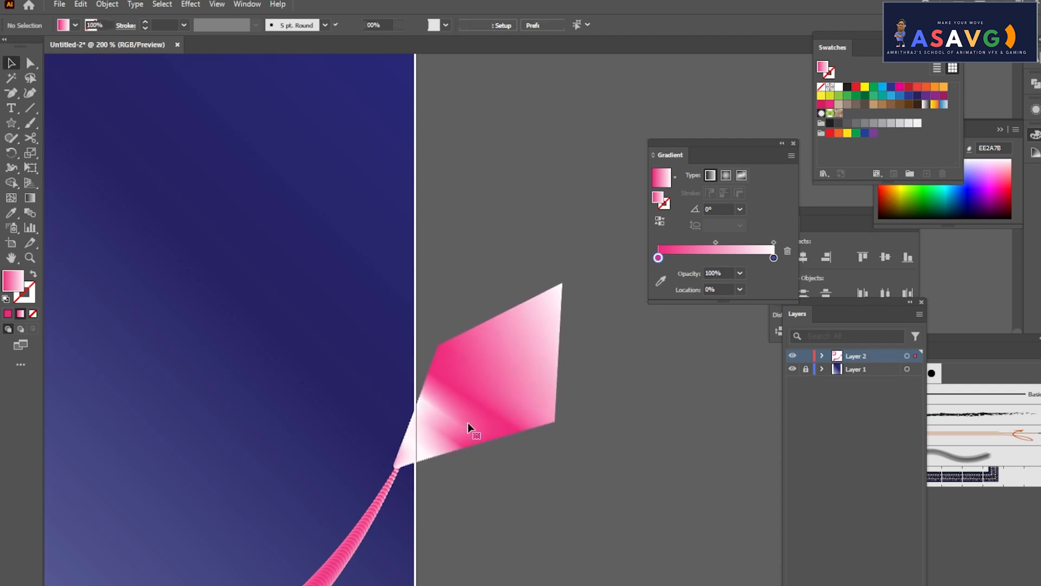
{"action": "left_click", "coordinate": [635, 268]}
{"action": "left_click", "coordinate": [542, 368]}
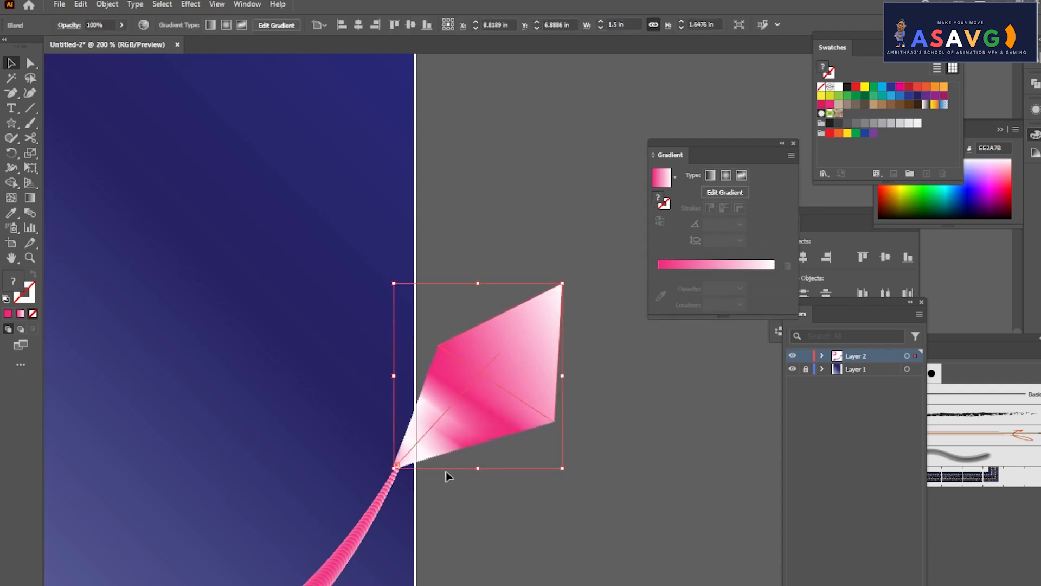
Isolate the arrow-like blend, shrink its triangle into a slim arrowhead closer to the stroke's tip, and leave isolation.
{"action": "double_click", "coordinate": [550, 297]}
{"action": "left_click", "coordinate": [555, 306]}
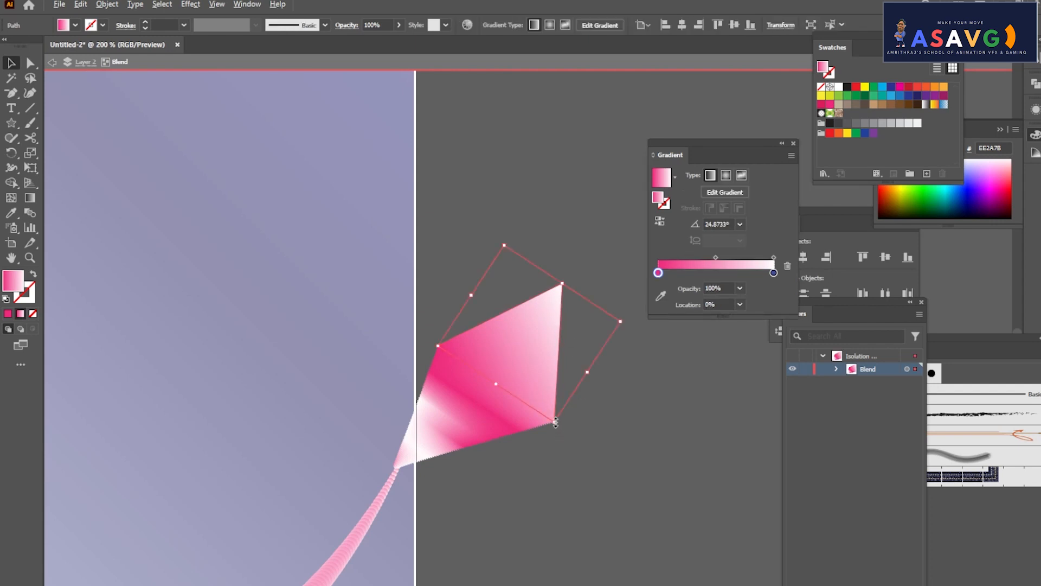
{"action": "left_click_drag", "start_coordinate": [555, 423], "coordinate": [529, 365]}
{"action": "left_click_drag", "start_coordinate": [474, 392], "coordinate": [477, 390]}
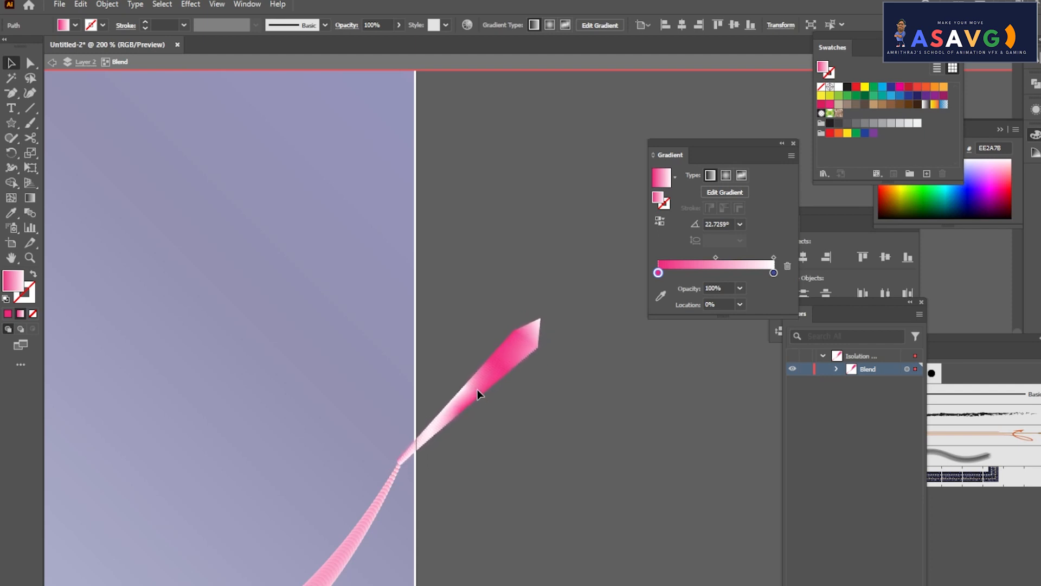
{"action": "left_click", "coordinate": [570, 433]}
{"action": "key", "text": "ctrl+minus"}
{"action": "key", "text": "ctrl+minus"}
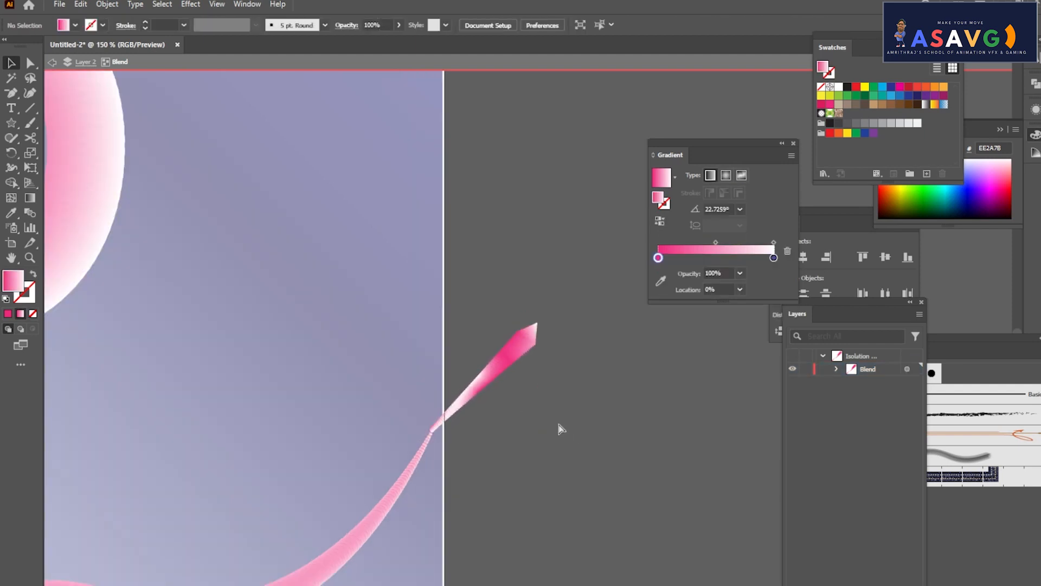
{"action": "left_click_drag", "start_coordinate": [562, 427], "coordinate": [623, 400]}
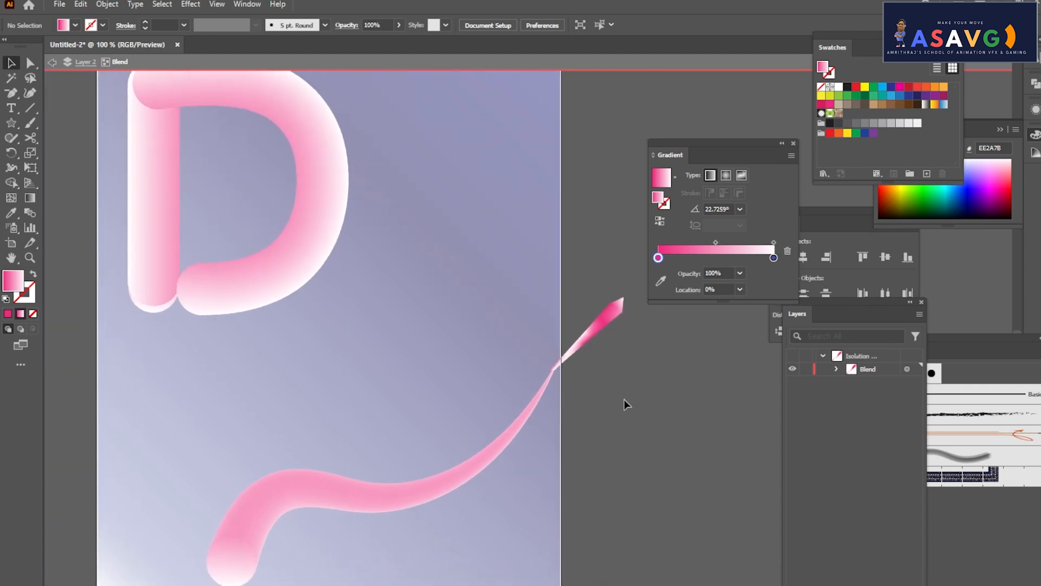
{"action": "left_click", "coordinate": [52, 62]}
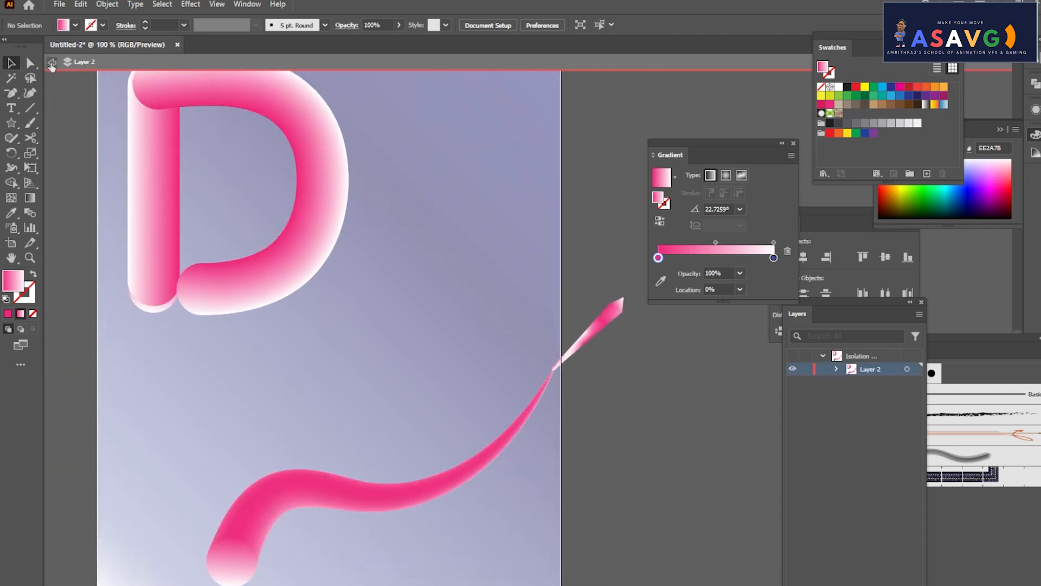
{"action": "left_click", "coordinate": [49, 64]}
{"action": "scroll", "coordinate": [461, 270], "scroll_direction": "down", "scroll_amount": 2}
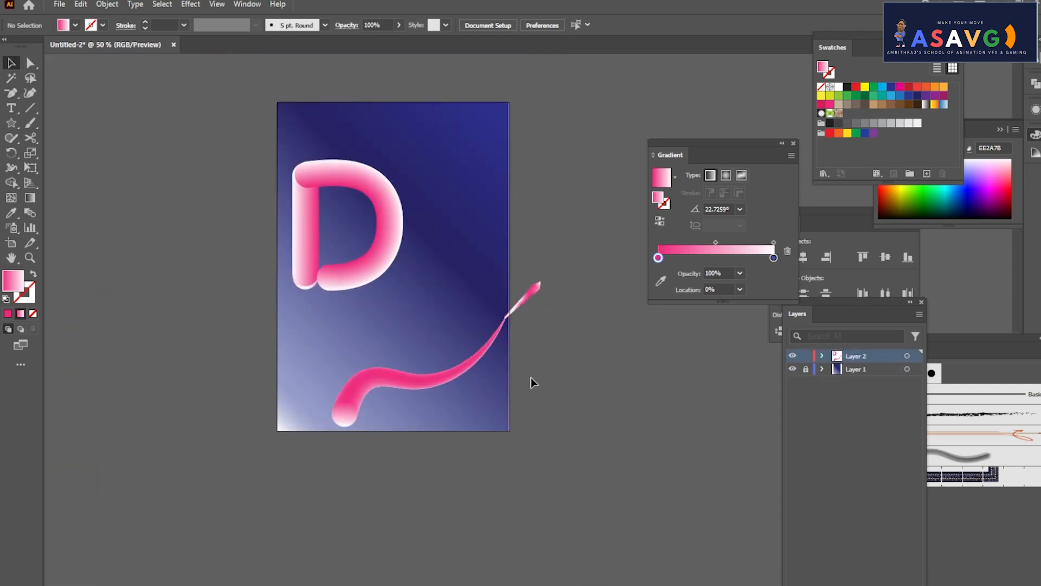
Move the slim arrow-like blend off the wavy stroke's tip, just outside the artboard edge.
{"action": "left_click", "coordinate": [485, 356]}
{"action": "scroll", "coordinate": [521, 302], "scroll_direction": "up", "scroll_amount": 3}
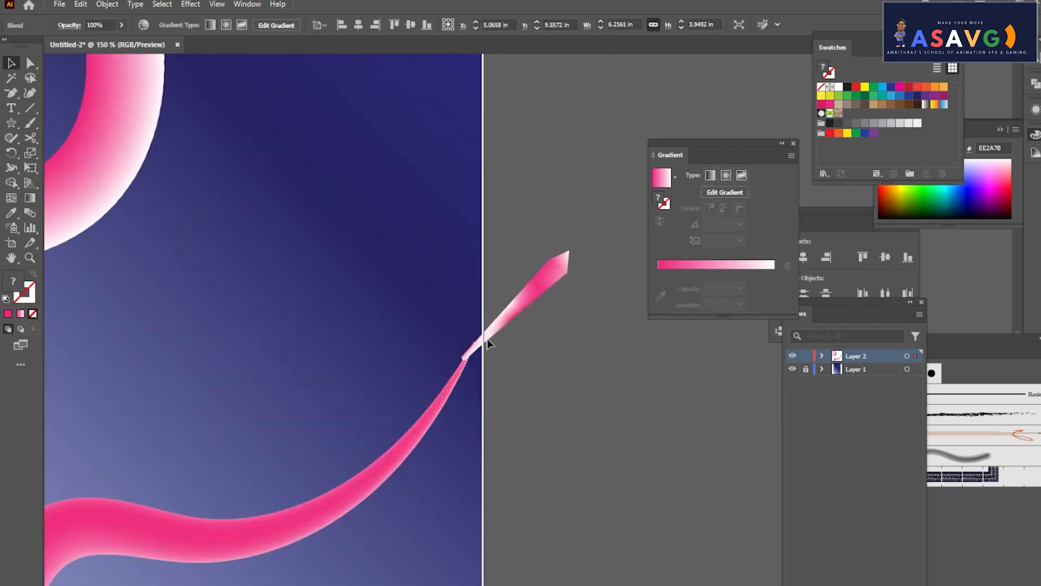
{"action": "left_click", "coordinate": [489, 339]}
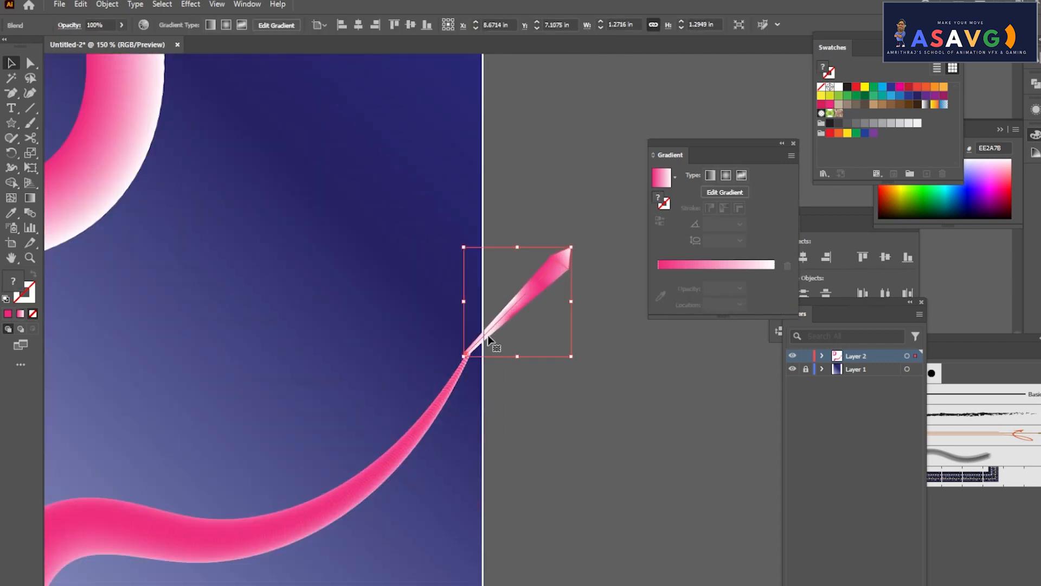
{"action": "right_click", "coordinate": [487, 335]}
{"action": "left_click", "coordinate": [503, 308]}
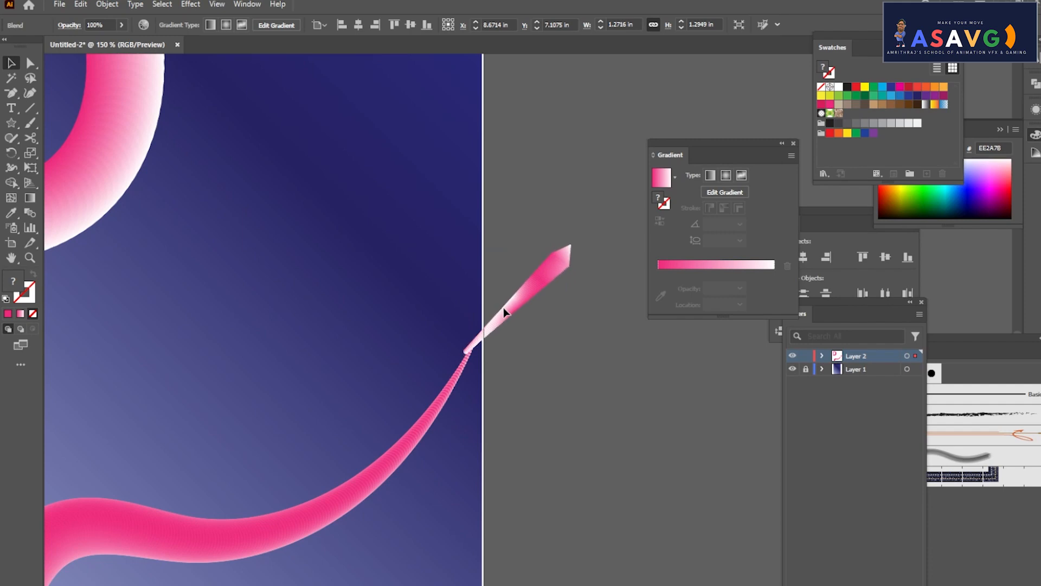
{"action": "left_click_drag", "start_coordinate": [504, 312], "coordinate": [545, 285]}
{"action": "scroll", "coordinate": [358, 419], "scroll_direction": "down", "scroll_amount": 3}
{"action": "scroll", "coordinate": [280, 460], "scroll_direction": "up", "scroll_amount": 1}
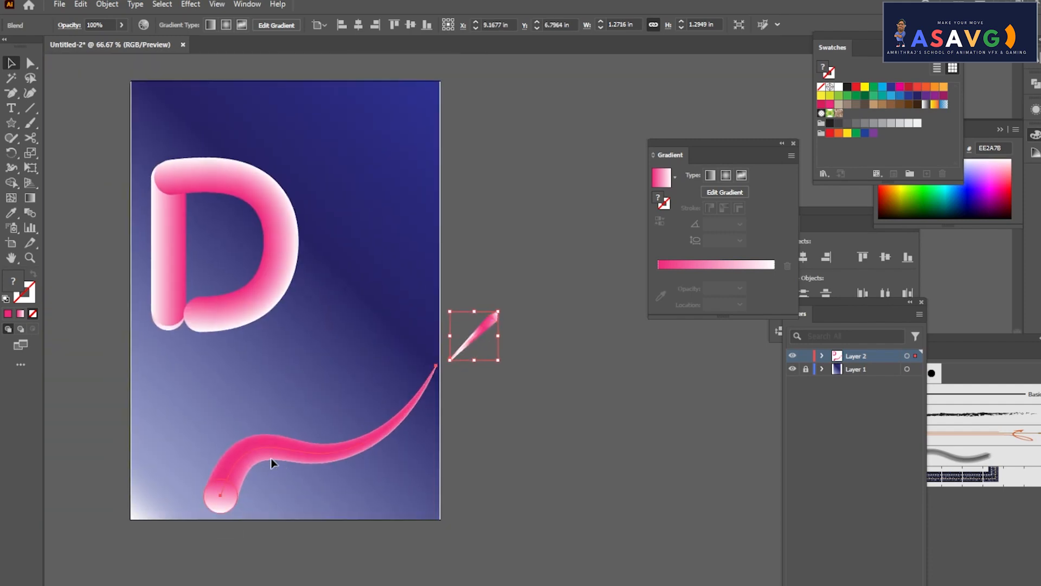
Join the arrow-like blend's circle end precisely to the wavy stroke's fine tip, stretching the blend to about 1.68 by 1.47 in.
{"action": "left_click", "coordinate": [271, 458]}
{"action": "scroll", "coordinate": [440, 369], "scroll_direction": "up", "scroll_amount": 6}
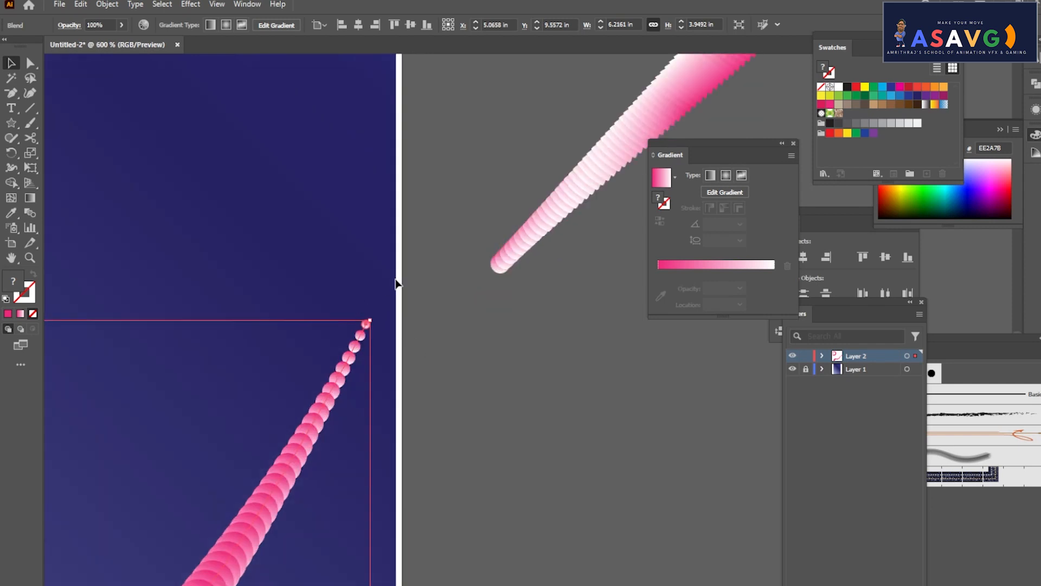
{"action": "scroll", "coordinate": [406, 301], "scroll_direction": "down", "scroll_amount": 1}
{"action": "left_click_drag", "start_coordinate": [567, 161], "coordinate": [289, 371]}
{"action": "left_click", "coordinate": [416, 308]}
{"action": "scroll", "coordinate": [423, 303], "scroll_direction": "down", "scroll_amount": 3}
{"action": "scroll", "coordinate": [404, 344], "scroll_direction": "up", "scroll_amount": 4}
{"action": "scroll", "coordinate": [395, 286], "scroll_direction": "down", "scroll_amount": 4}
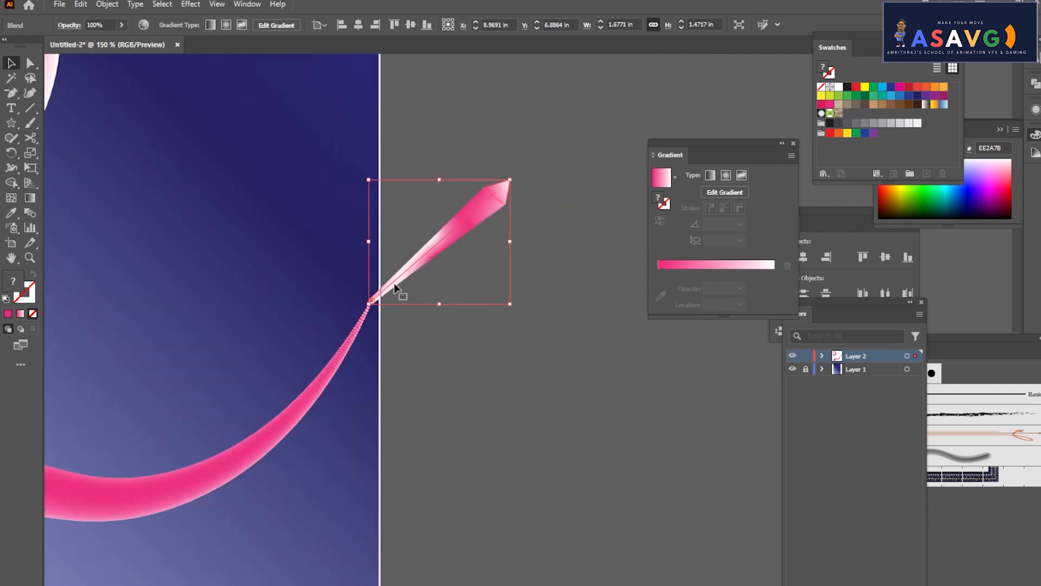
{"action": "left_click_drag", "start_coordinate": [428, 290], "coordinate": [476, 261]}
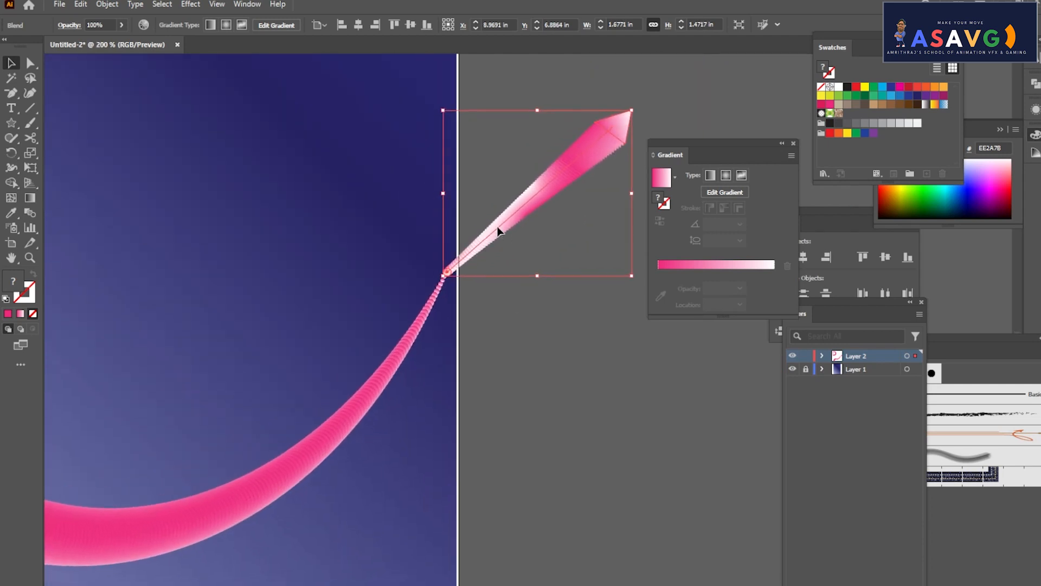
{"action": "scroll", "coordinate": [469, 308], "scroll_direction": "down", "scroll_amount": 3}
Isolate the arrow-like blend and shift and rotate its triangle end to point more steeply upward.
{"action": "left_click", "coordinate": [419, 349]}
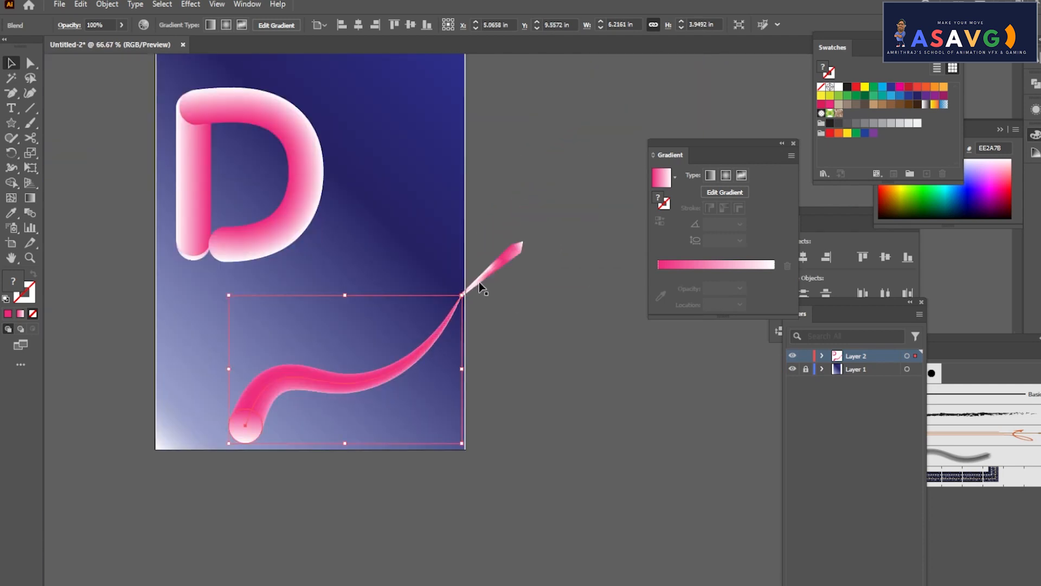
{"action": "double_click", "coordinate": [505, 258]}
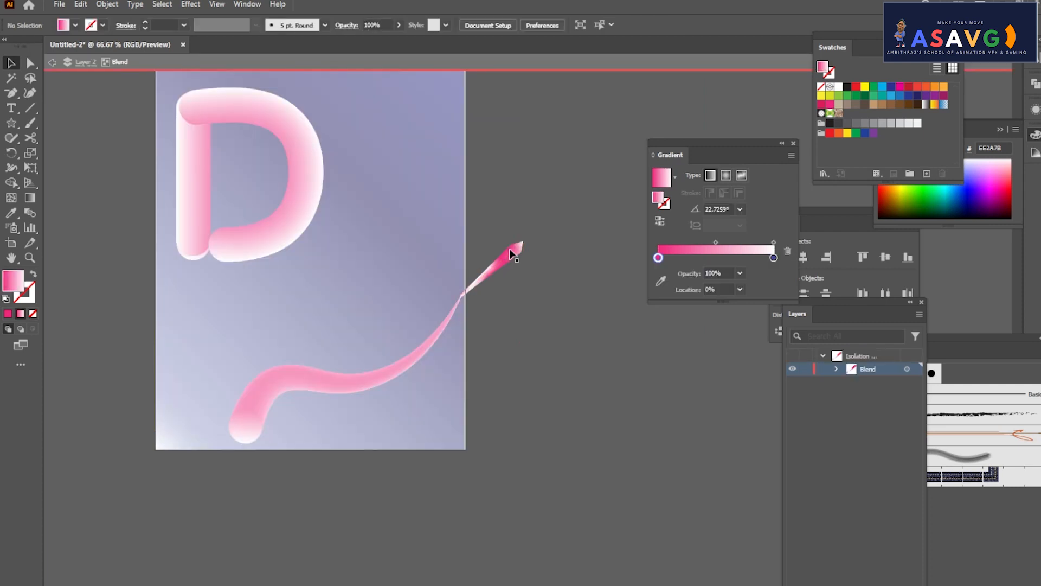
{"action": "mouse_move", "coordinate": [519, 247]}
{"action": "left_mouse_down"}
{"action": "mouse_move", "coordinate": [535, 251]}
{"action": "mouse_move", "coordinate": [542, 281]}
{"action": "mouse_move", "coordinate": [517, 234]}
{"action": "left_mouse_up"}
{"action": "scroll", "coordinate": [513, 255], "scroll_direction": "up", "scroll_amount": 5}
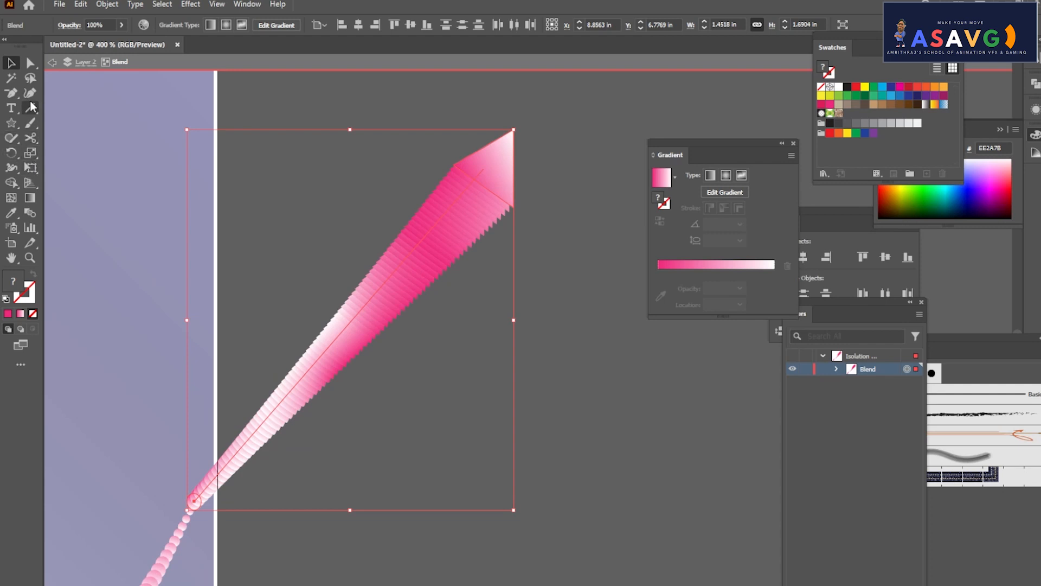
Add an anchor point at the middle of the arrow-like blend's spine.
{"action": "left_click", "coordinate": [10, 93]}
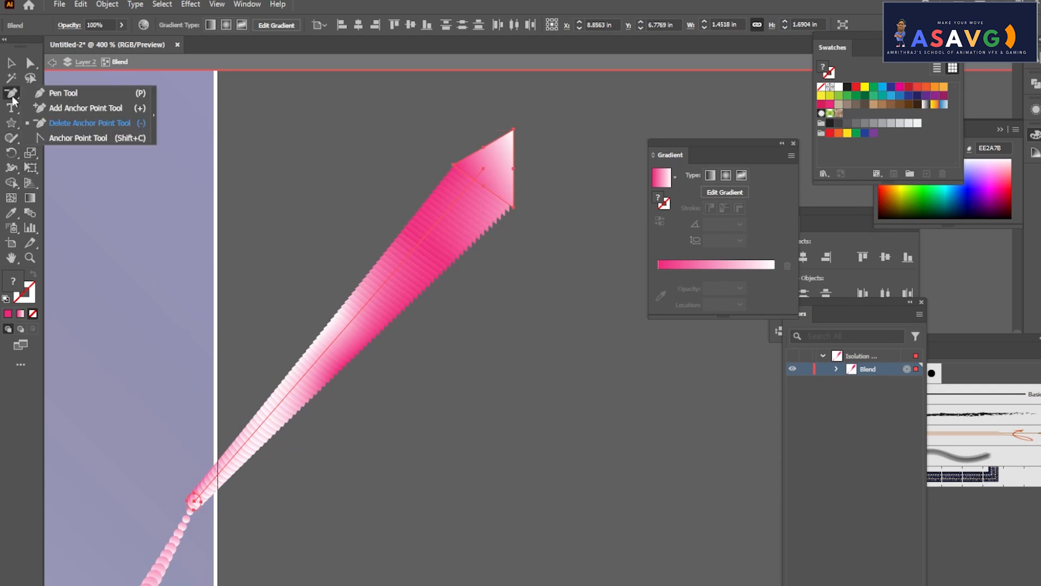
{"action": "left_click", "coordinate": [69, 109]}
{"action": "left_click", "coordinate": [346, 328]}
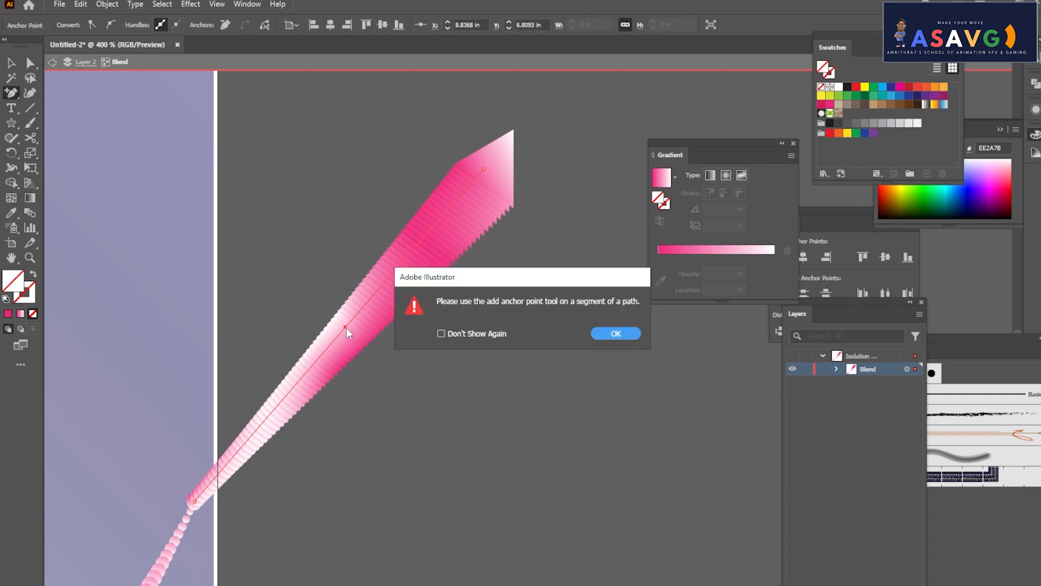
{"action": "left_click", "coordinate": [607, 333]}
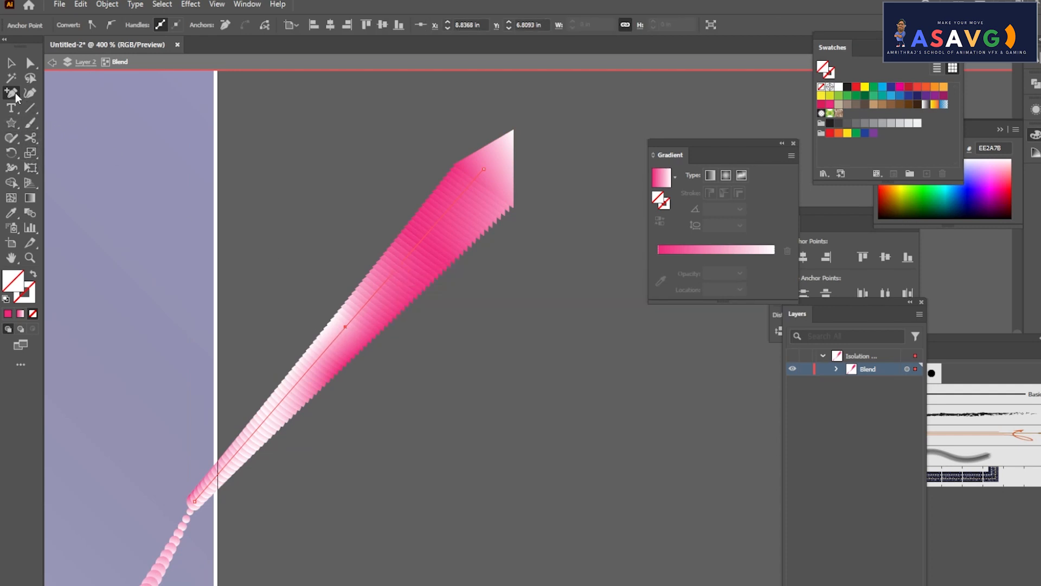
Try curving the arrow-like blend's spine with the Anchor Point tool at its middle and triangle-end anchors.
{"action": "left_click_drag", "start_coordinate": [16, 98], "coordinate": [54, 136]}
{"action": "left_click_drag", "start_coordinate": [350, 325], "coordinate": [272, 300]}
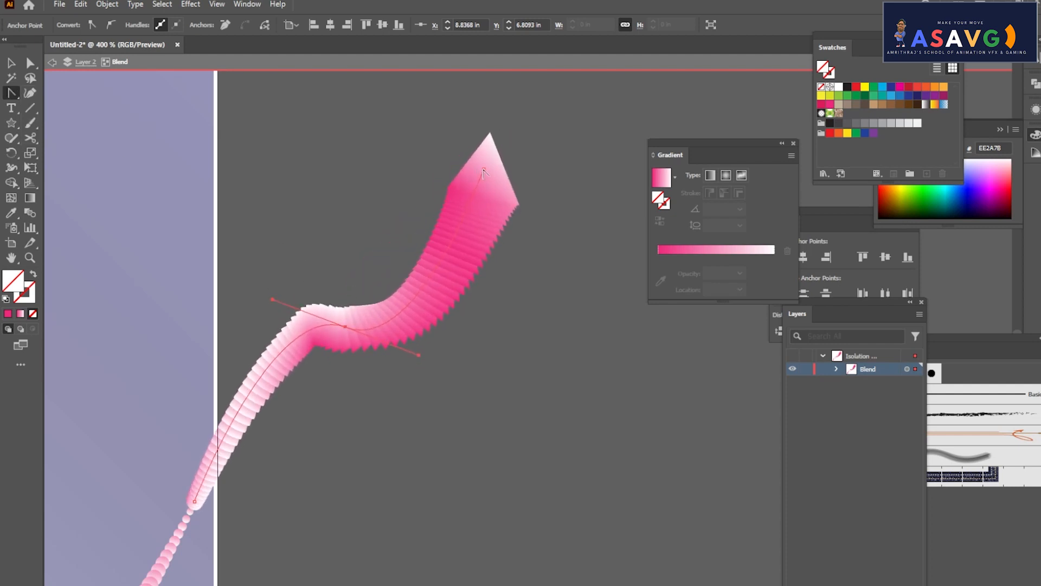
{"action": "left_click_drag", "start_coordinate": [483, 172], "coordinate": [512, 181]}
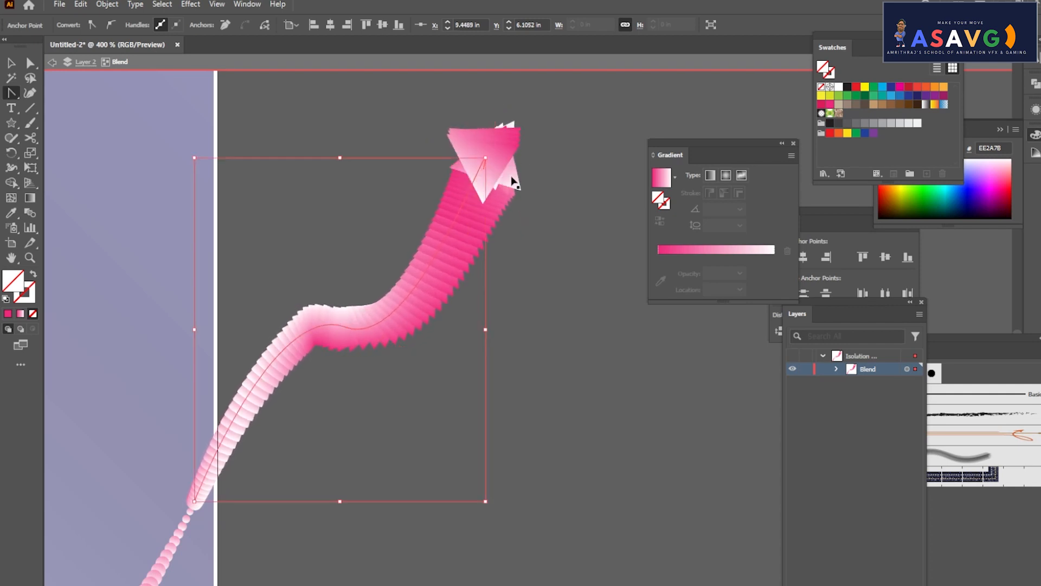
Undo the spine curves, the added middle anchor point, and the repositioning of the blend's triangle end.
{"action": "key", "text": "ctrl+z"}
{"action": "key", "text": "ctrl+z"}
{"action": "key", "text": "ctrl+z"}
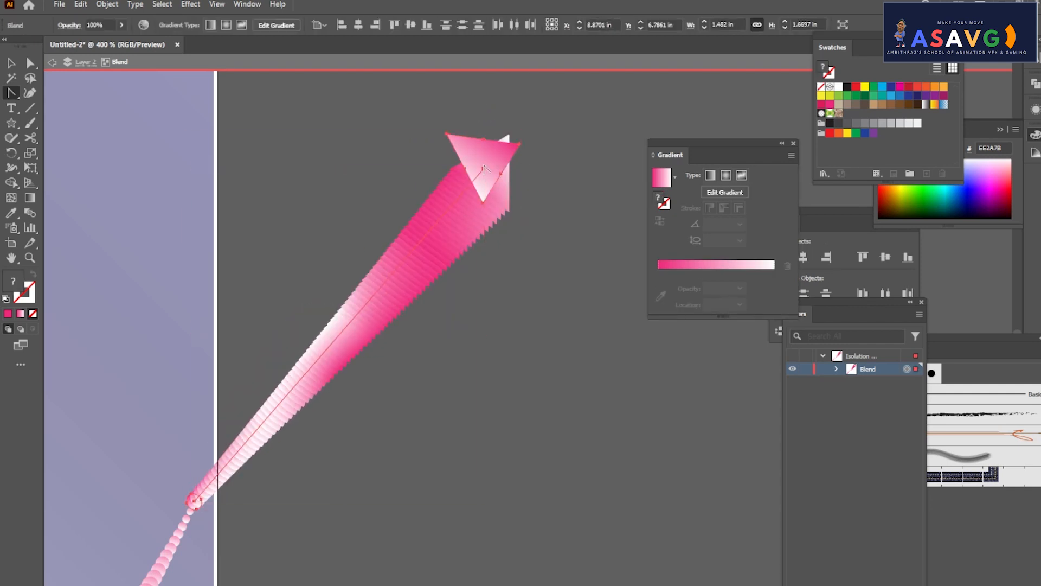
{"action": "key", "text": "ctrl+z"}
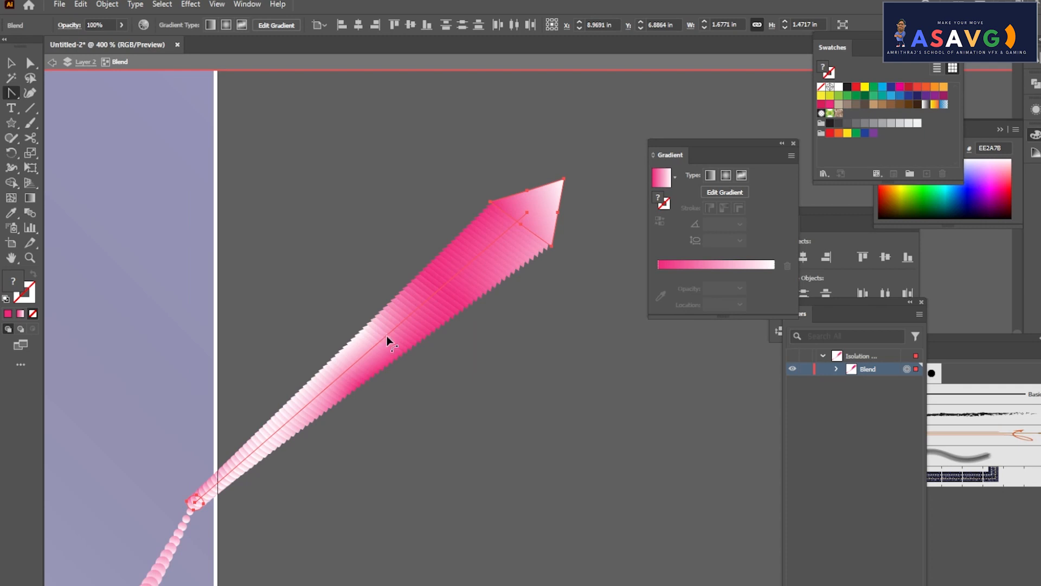
Curve the arrow-like blend's spine into an upward-bulging arc with the Anchor Point tool and exit isolation mode.
{"action": "left_click_drag", "start_coordinate": [386, 336], "coordinate": [311, 313]}
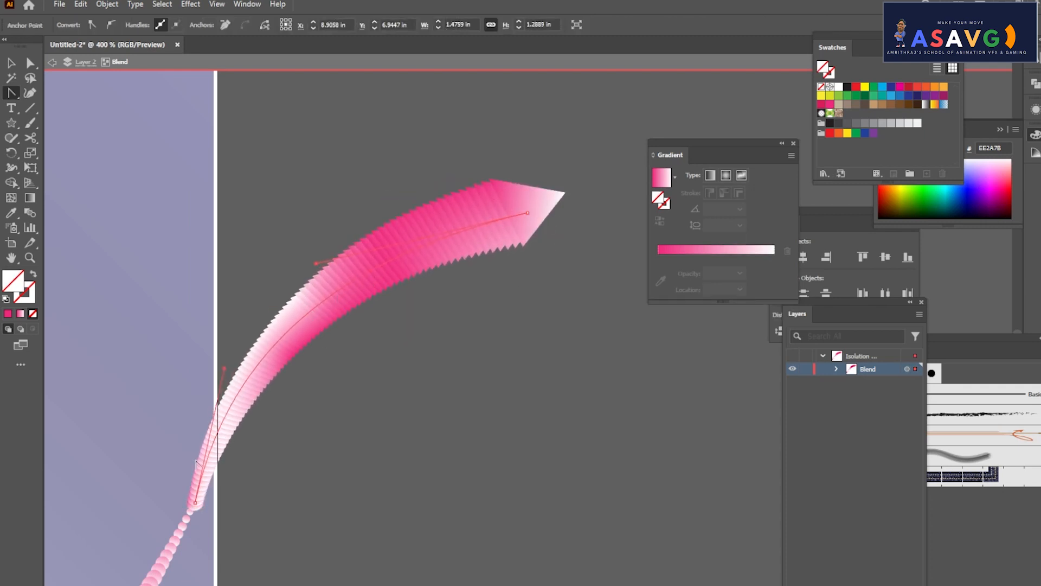
{"action": "left_click_drag", "start_coordinate": [242, 415], "coordinate": [387, 238]}
{"action": "scroll", "coordinate": [423, 246], "scroll_direction": "down", "scroll_amount": 4}
{"action": "left_click_drag", "start_coordinate": [248, 492], "coordinate": [470, 297]}
{"action": "left_click", "coordinate": [12, 63]}
{"action": "left_click", "coordinate": [440, 374]}
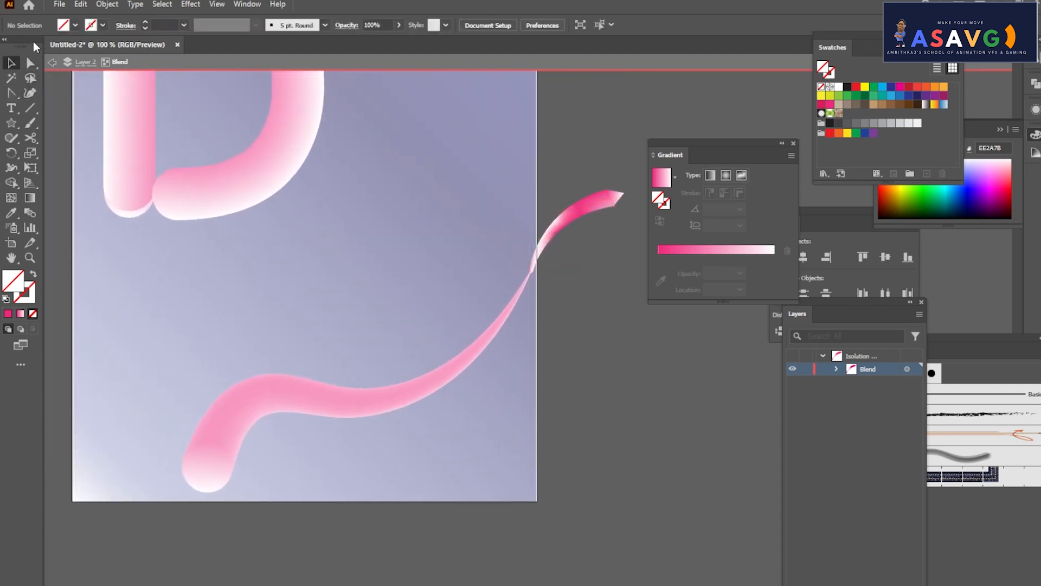
{"action": "left_click", "coordinate": [52, 63]}
{"action": "scroll", "coordinate": [379, 281], "scroll_direction": "down", "scroll_amount": 2}
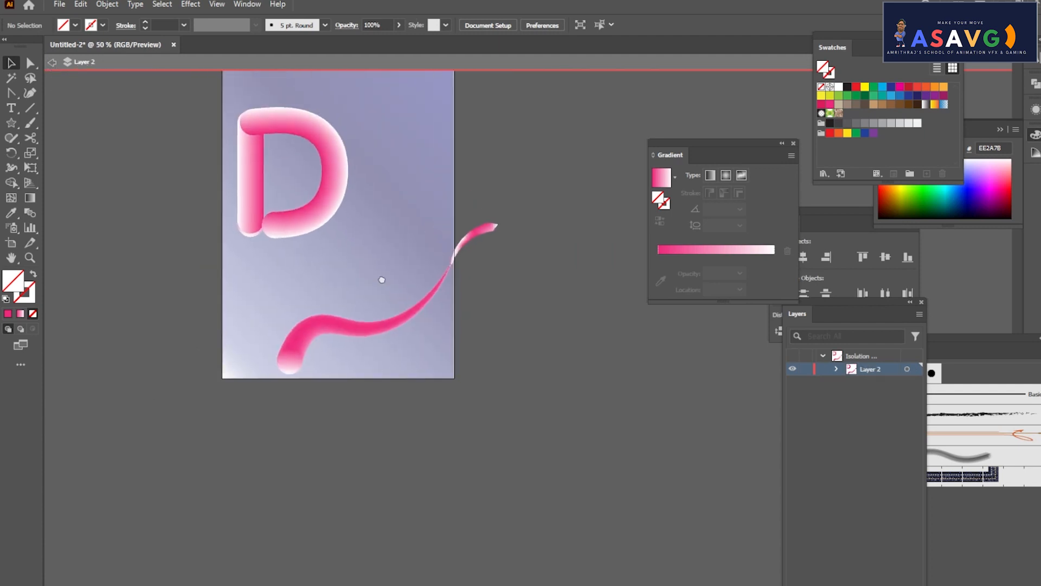
{"action": "scroll", "coordinate": [385, 288], "scroll_direction": "up", "scroll_amount": 2}
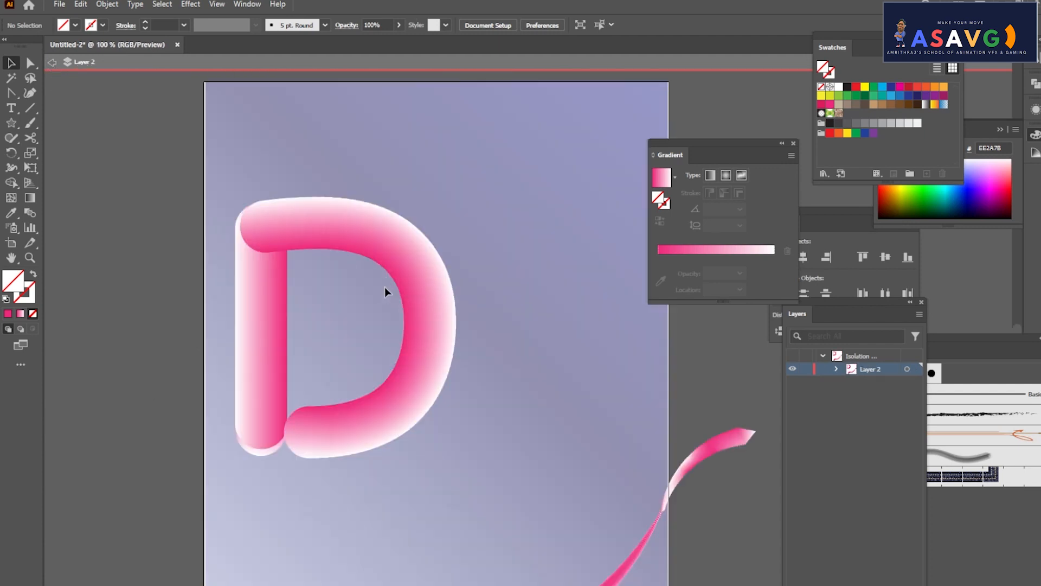
{"action": "left_click", "coordinate": [52, 63]}
Start a previewed Roughen effect on the letter D with a relative size of 39% and detail of 73 per inch.
{"action": "left_click", "coordinate": [376, 248]}
{"action": "scroll", "coordinate": [376, 248], "scroll_direction": "down", "scroll_amount": 1}
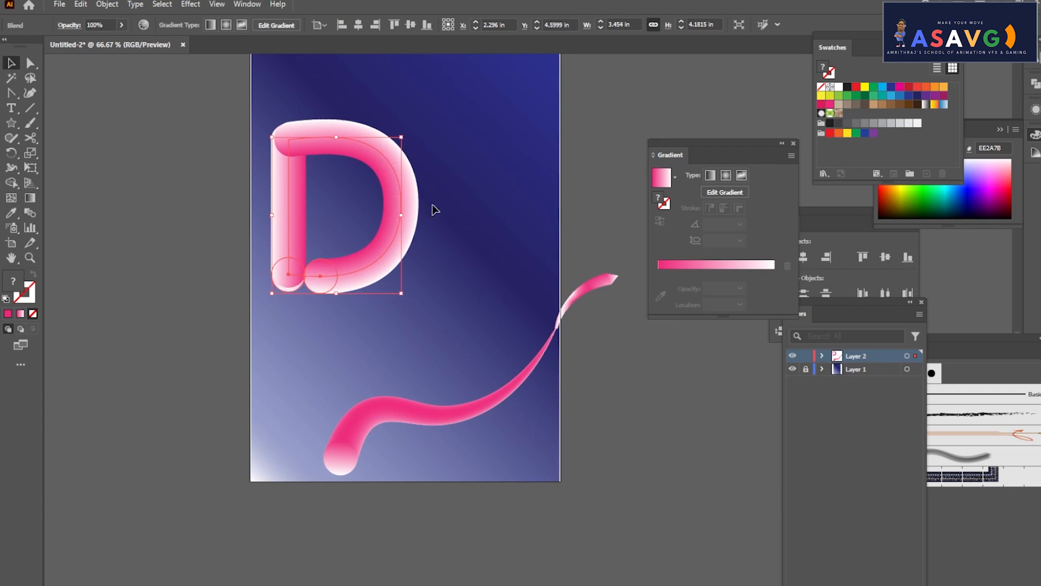
{"action": "left_click", "coordinate": [190, 5]}
{"action": "mouse_move", "coordinate": [240, 107]}
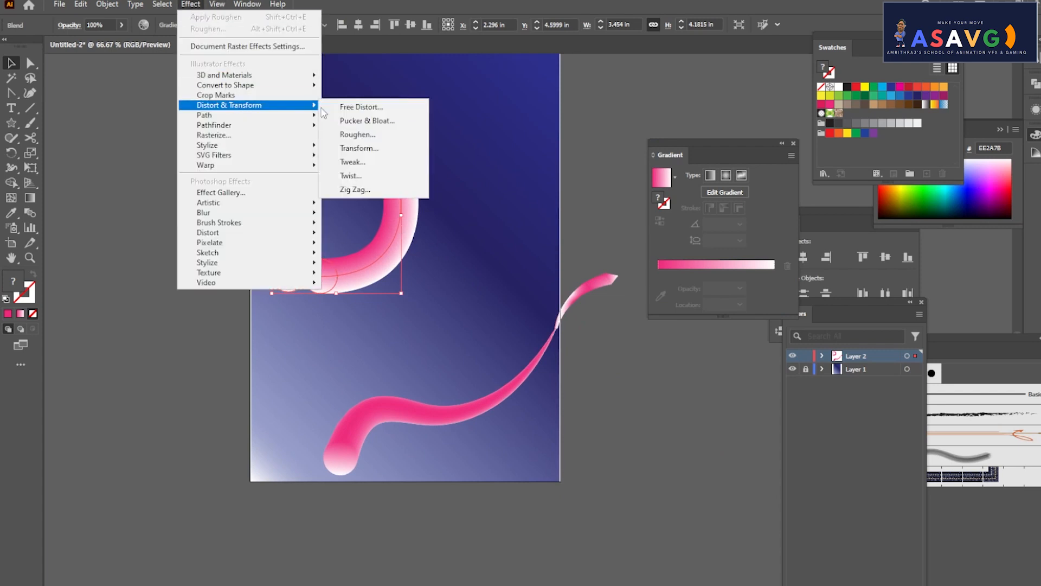
{"action": "left_click", "coordinate": [357, 135]}
{"action": "left_click_drag", "start_coordinate": [545, 125], "coordinate": [585, 128]}
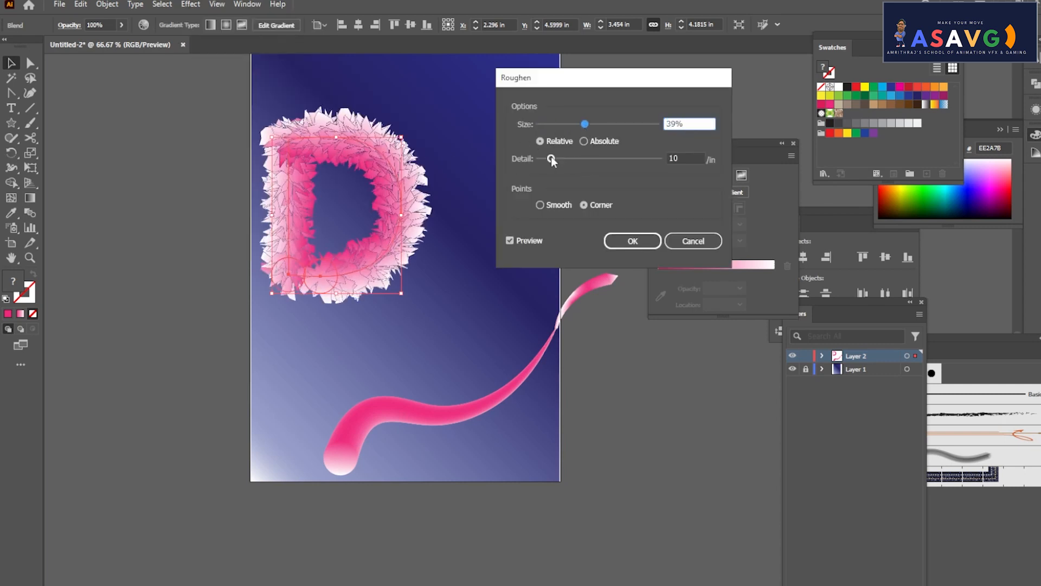
{"action": "left_click_drag", "start_coordinate": [551, 158], "coordinate": [624, 157]}
Compare the Roughen point and size modes, choosing Smooth points and a Relative size of 37%.
{"action": "left_click", "coordinate": [543, 204]}
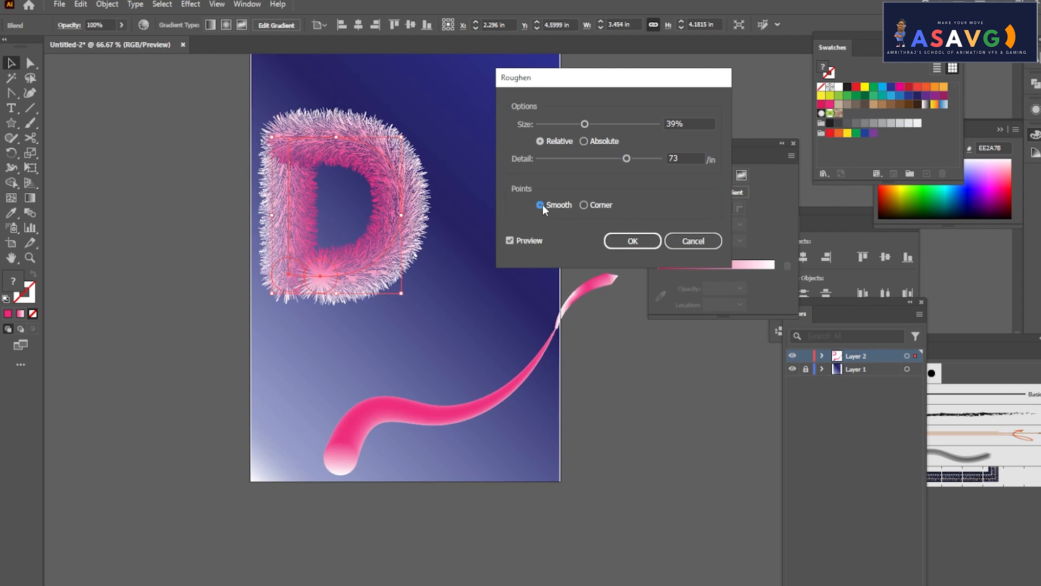
{"action": "left_click", "coordinate": [584, 204]}
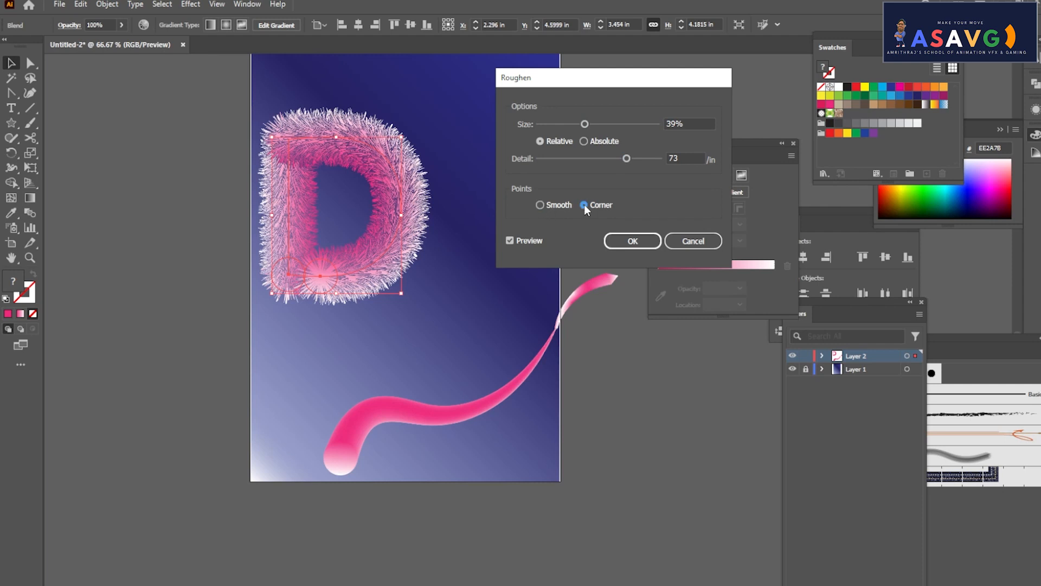
{"action": "left_click", "coordinate": [543, 205]}
{"action": "left_click_drag", "start_coordinate": [585, 125], "coordinate": [583, 124]}
{"action": "left_click", "coordinate": [584, 142]}
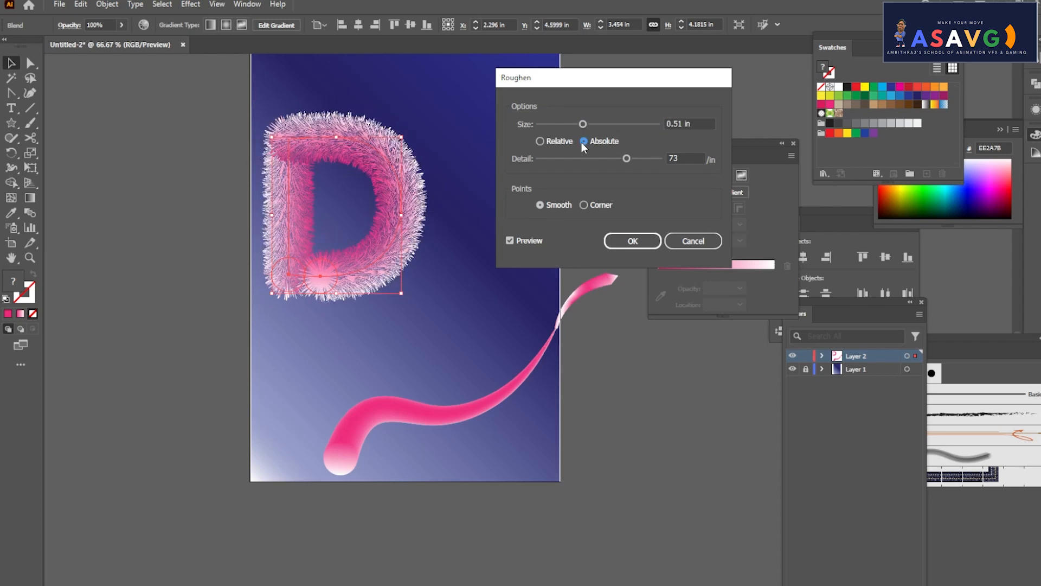
{"action": "left_click", "coordinate": [540, 141]}
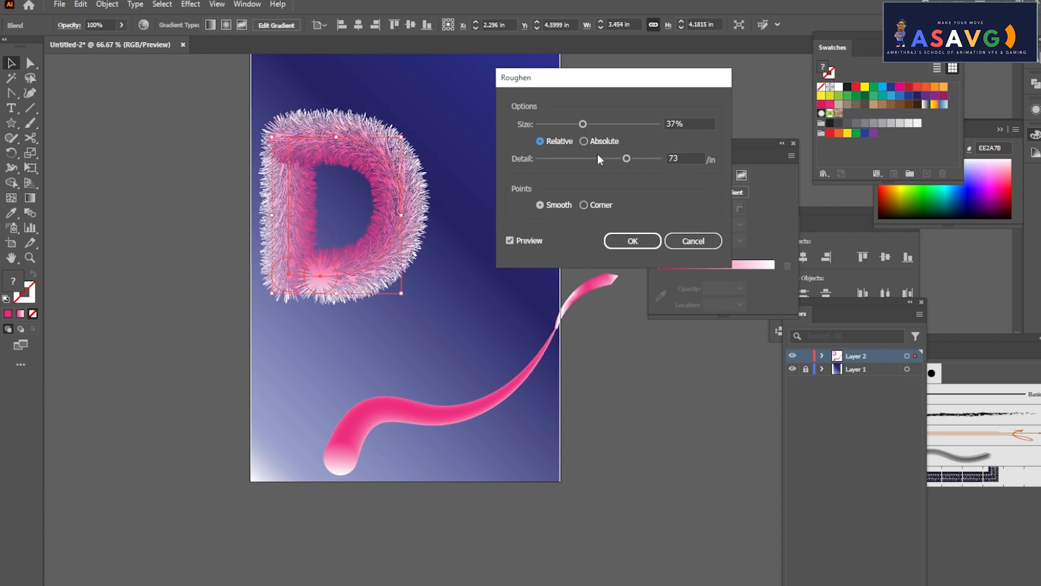
Set the Roughen size to 44% and detail to 78 per inch, and apply the effect to the D.
{"action": "left_click_drag", "start_coordinate": [626, 159], "coordinate": [649, 159]}
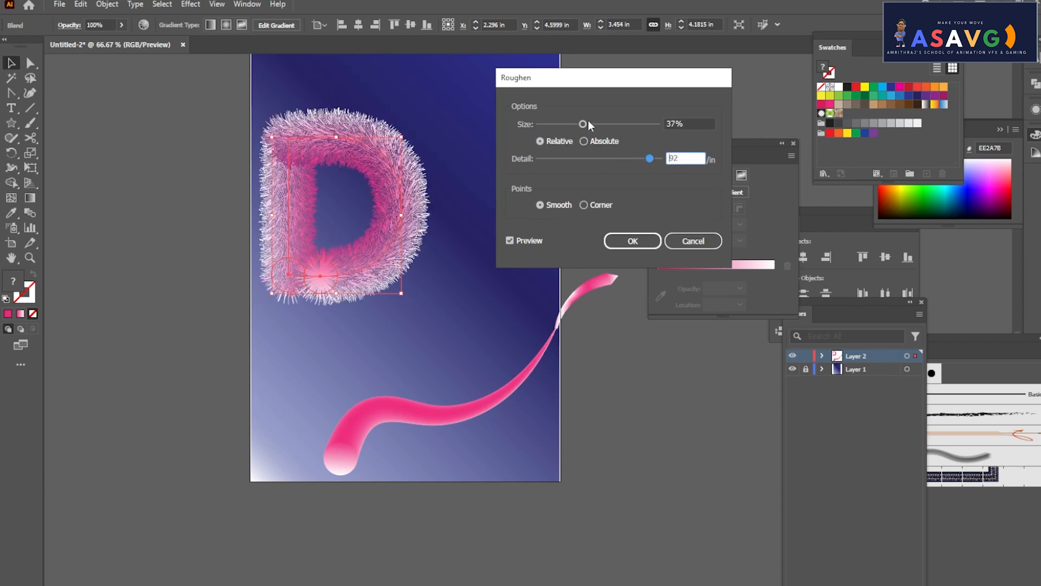
{"action": "left_click_drag", "start_coordinate": [587, 122], "coordinate": [610, 125]}
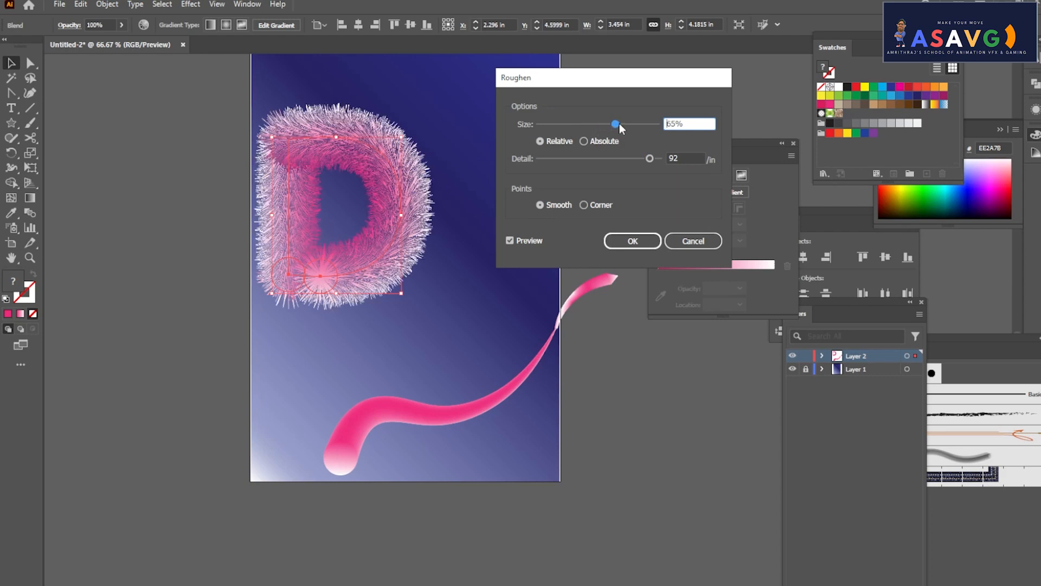
{"action": "left_click", "coordinate": [627, 158]}
{"action": "left_click_drag", "start_coordinate": [618, 160], "coordinate": [633, 158]}
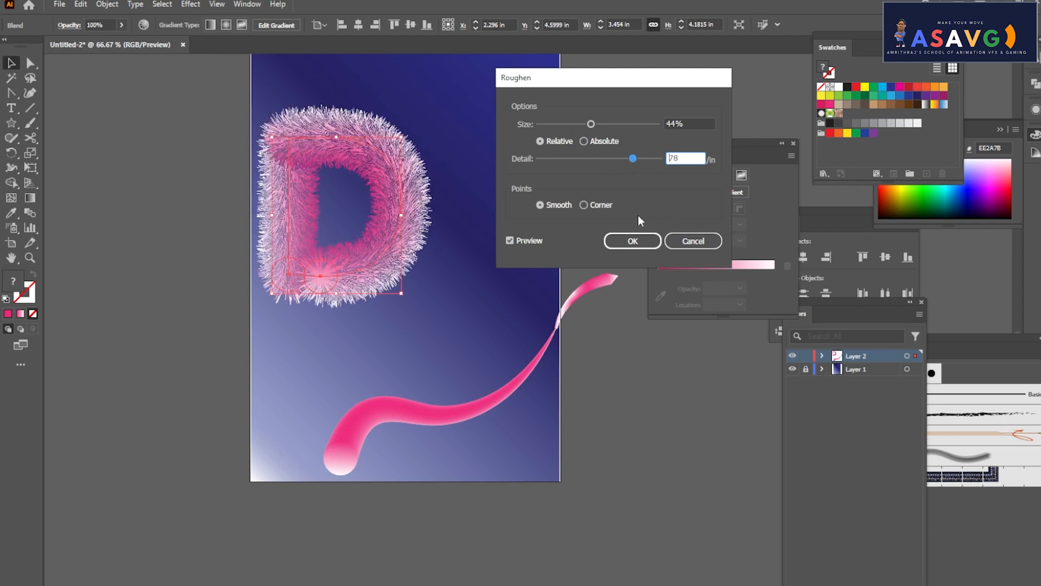
{"action": "left_click", "coordinate": [627, 242]}
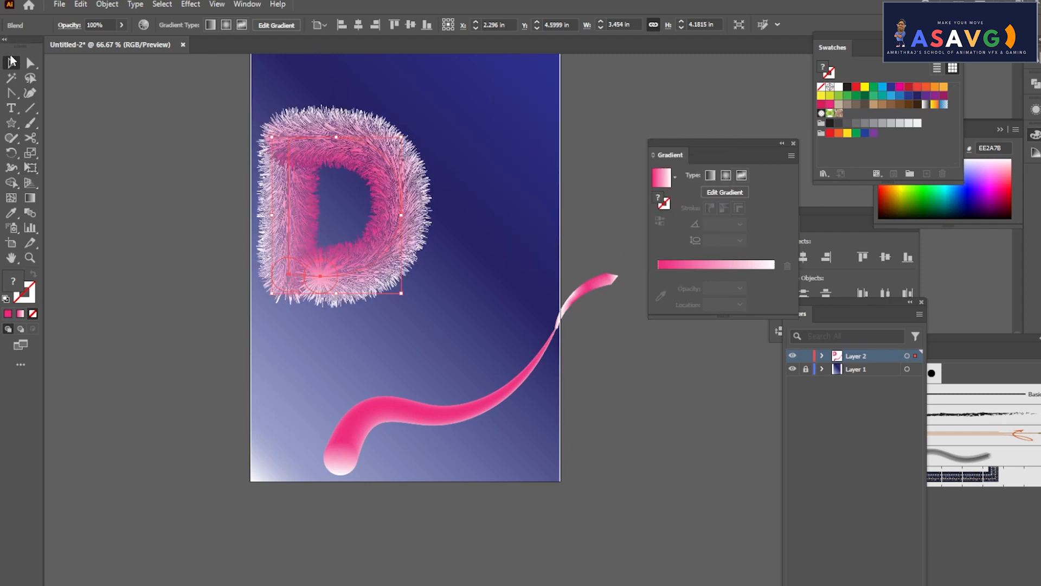
Move the furry D up and to the right on the artboard and deselect it.
{"action": "left_click_drag", "start_coordinate": [400, 181], "coordinate": [432, 148]}
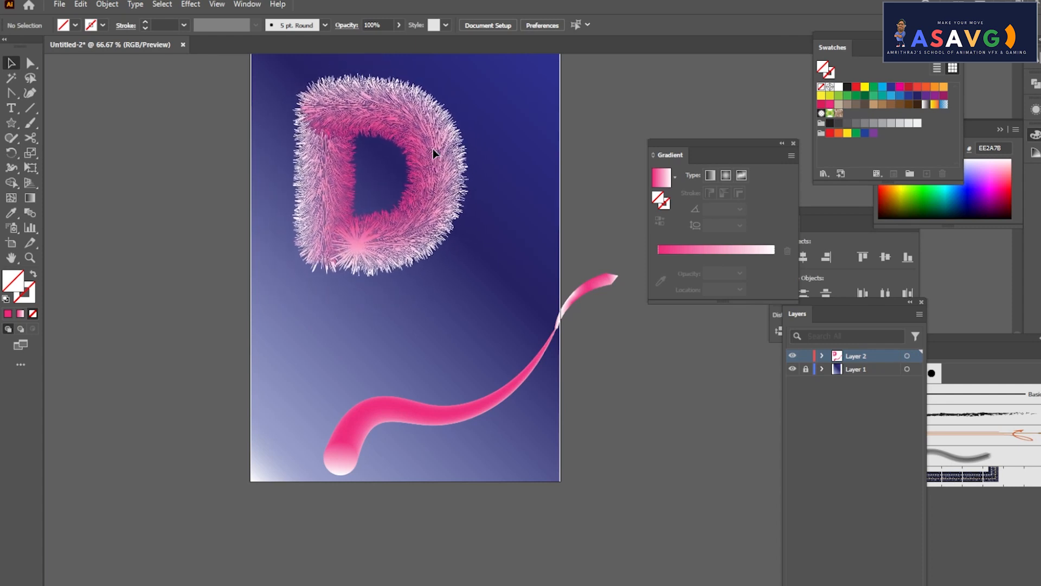
{"action": "key", "text": "ctrl+shift+a"}
{"action": "left_click", "coordinate": [561, 316]}
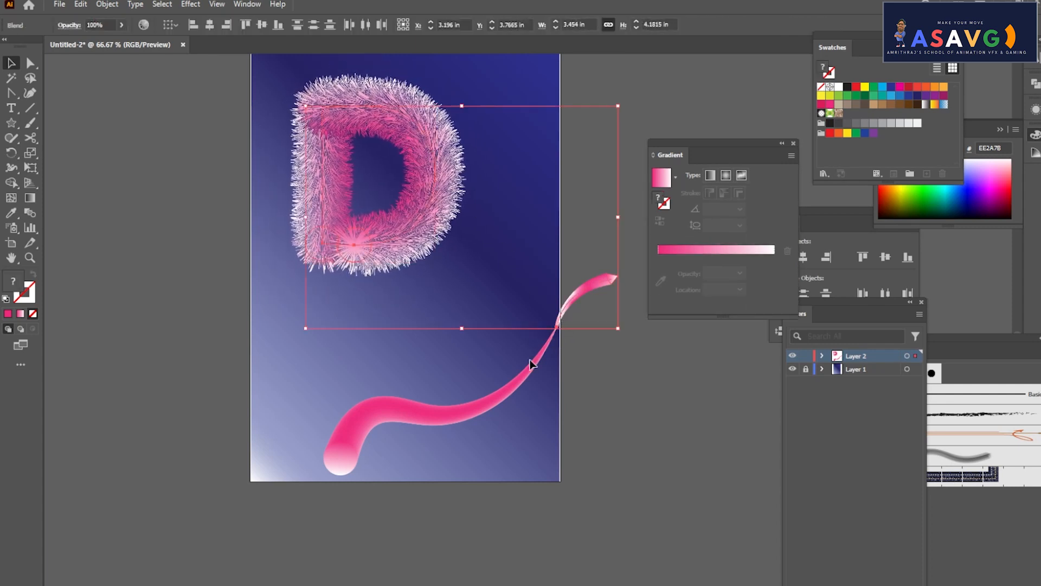
{"action": "left_click", "coordinate": [482, 404], "text": "shift"}
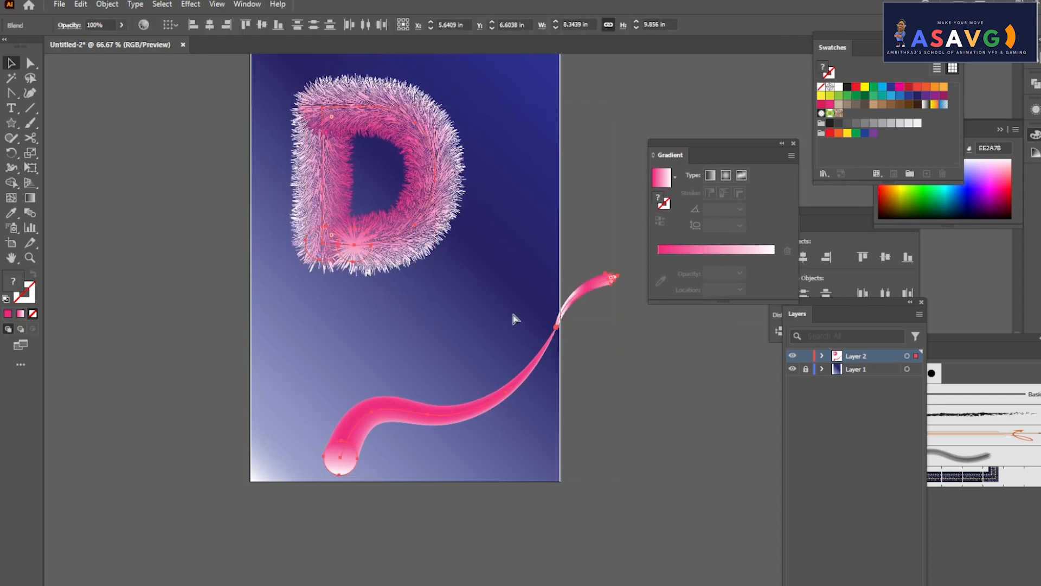
{"action": "key", "text": "ctrl+g"}
{"action": "mouse_move", "coordinate": [501, 391]}
{"action": "left_mouse_down"}
{"action": "mouse_move", "coordinate": [549, 397]}
{"action": "mouse_move", "coordinate": [512, 387]}
{"action": "left_mouse_up"}
{"action": "left_click", "coordinate": [518, 289]}
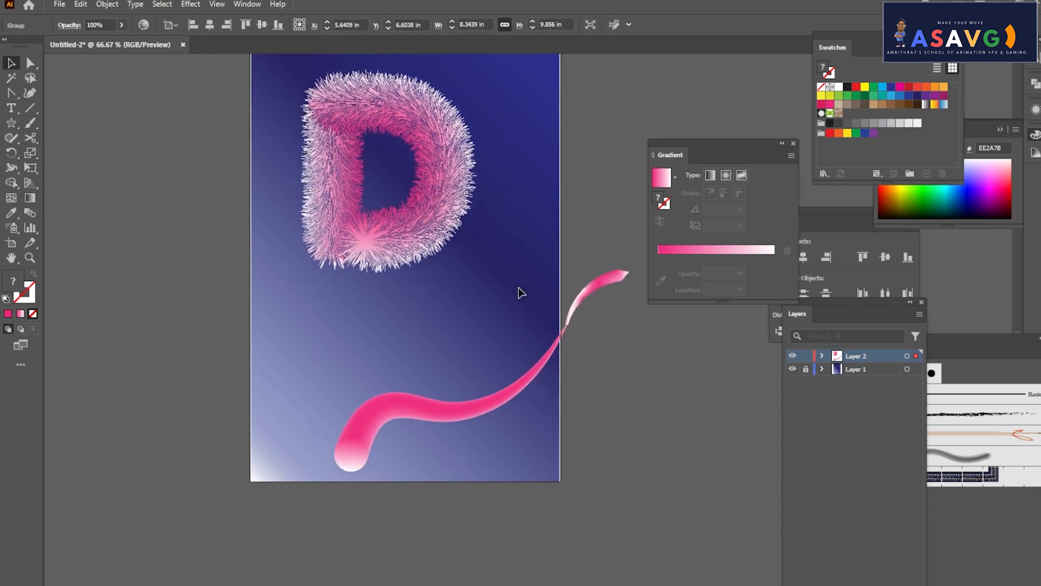
{"action": "mouse_move", "coordinate": [599, 277]}
{"action": "left_mouse_down"}
{"action": "mouse_move", "coordinate": [611, 237]}
{"action": "mouse_move", "coordinate": [588, 281]}
{"action": "left_mouse_up"}
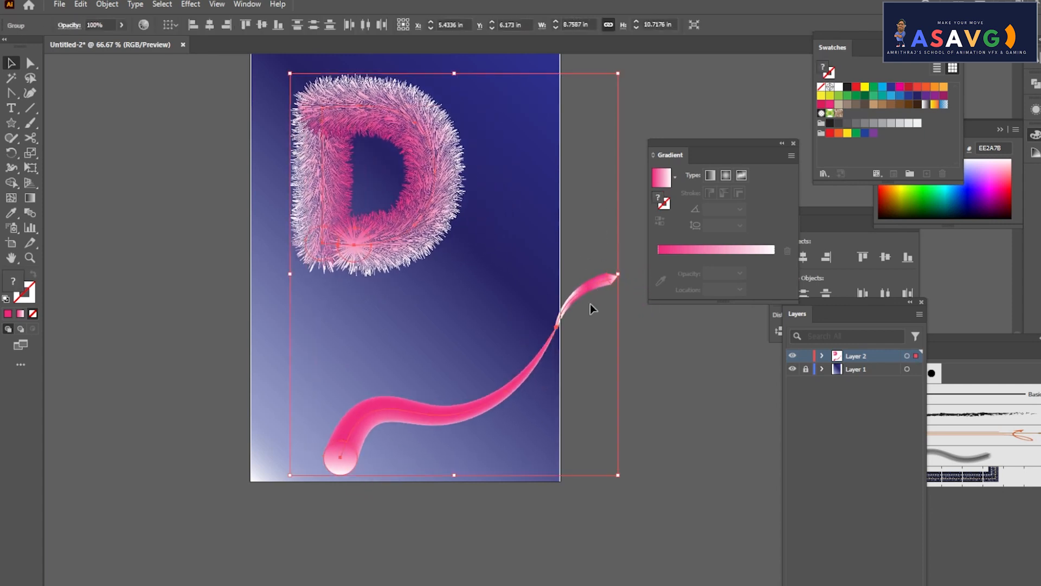
{"action": "left_click", "coordinate": [590, 303]}
Group the wavy stroke with its arrow-like tip and move the group upward on the artboard.
{"action": "left_click", "coordinate": [591, 296]}
{"action": "left_click", "coordinate": [494, 405], "text": "shift"}
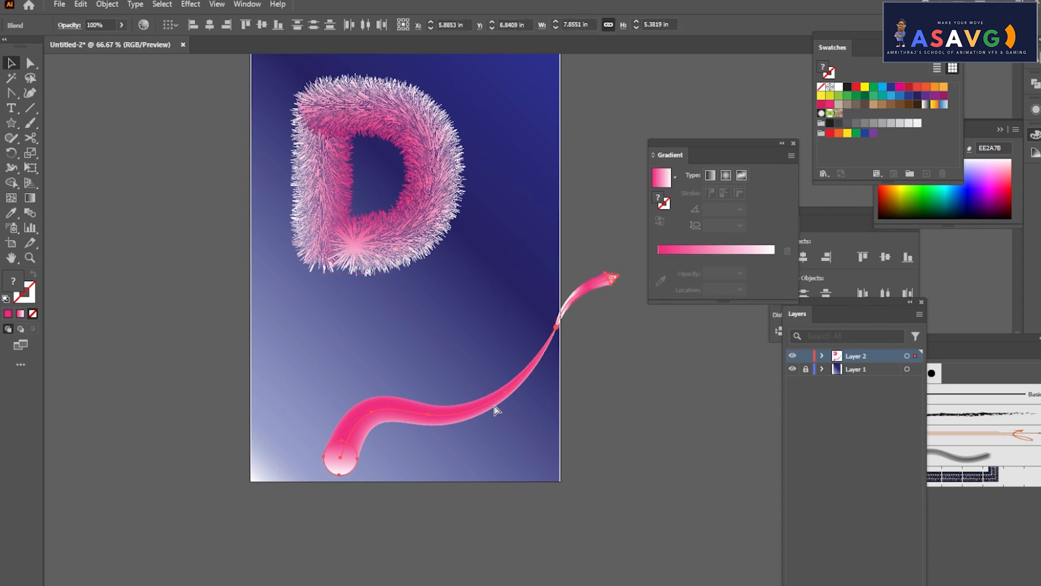
{"action": "key", "text": "ctrl+g"}
{"action": "left_click_drag", "start_coordinate": [492, 406], "coordinate": [494, 353]}
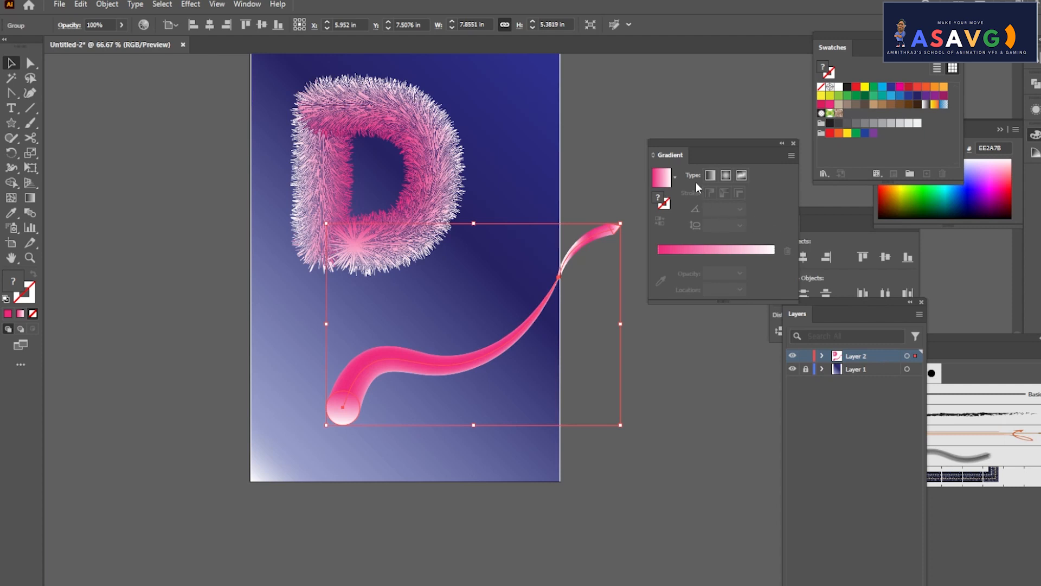
Expand Layer 2 and toggle the visibility of the D blend and the wavy stroke group to identify each item.
{"action": "key", "text": "F7"}
{"action": "key", "text": "F7"}
{"action": "left_click_drag", "start_coordinate": [860, 320], "coordinate": [673, 101]}
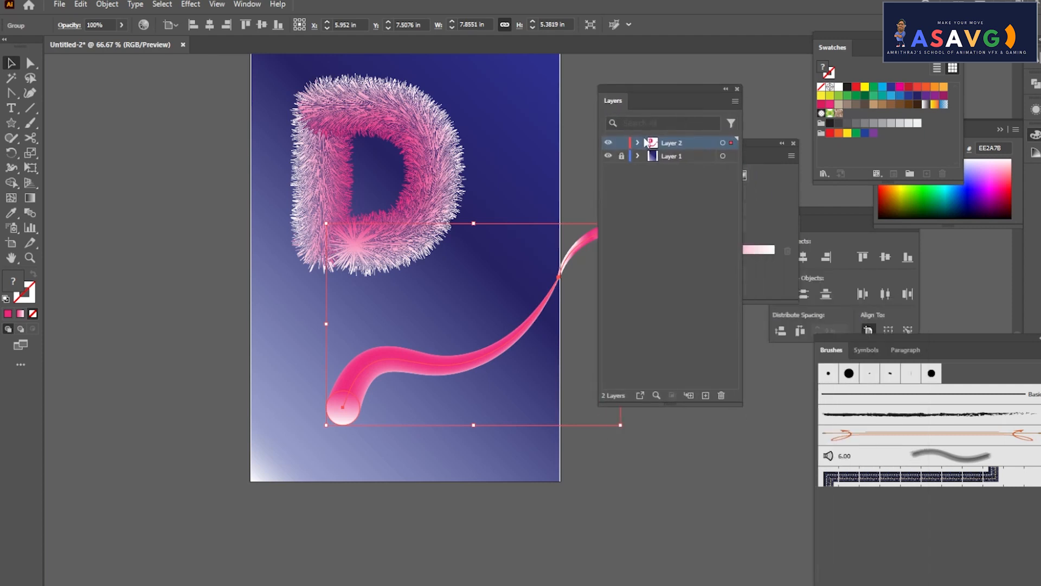
{"action": "left_click", "coordinate": [638, 143]}
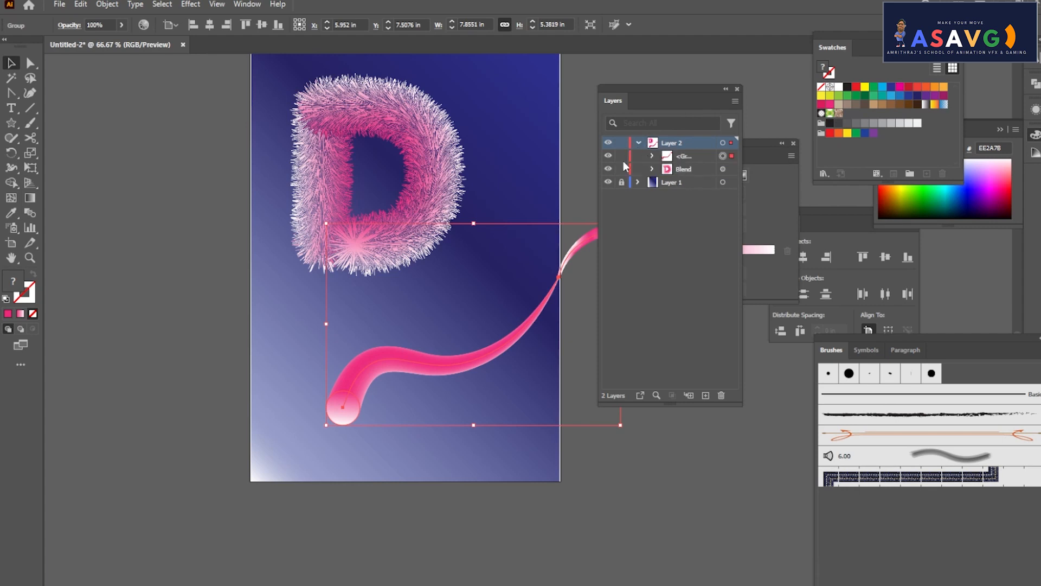
{"action": "left_click", "coordinate": [608, 169]}
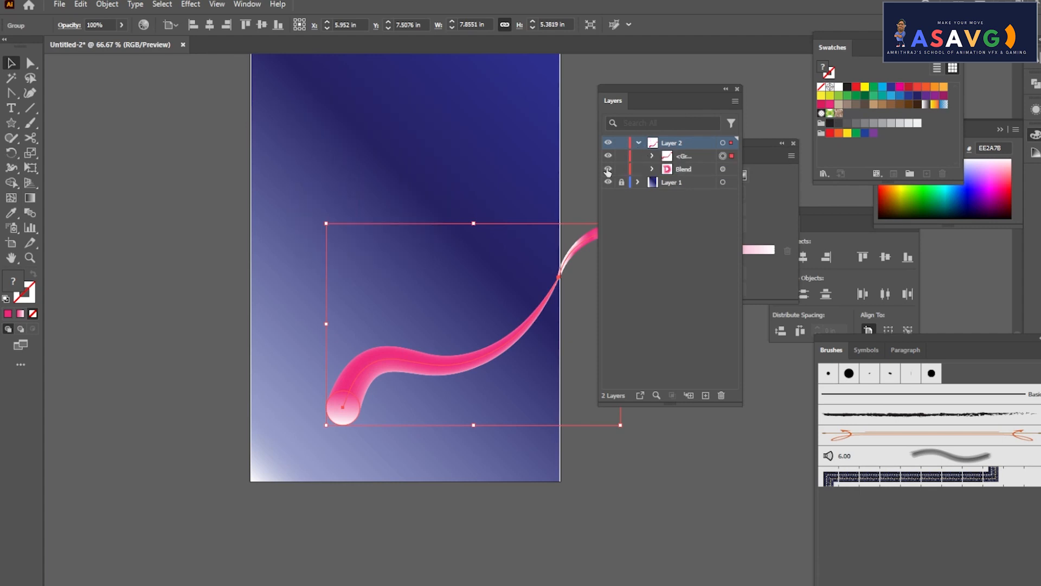
{"action": "left_click", "coordinate": [608, 169]}
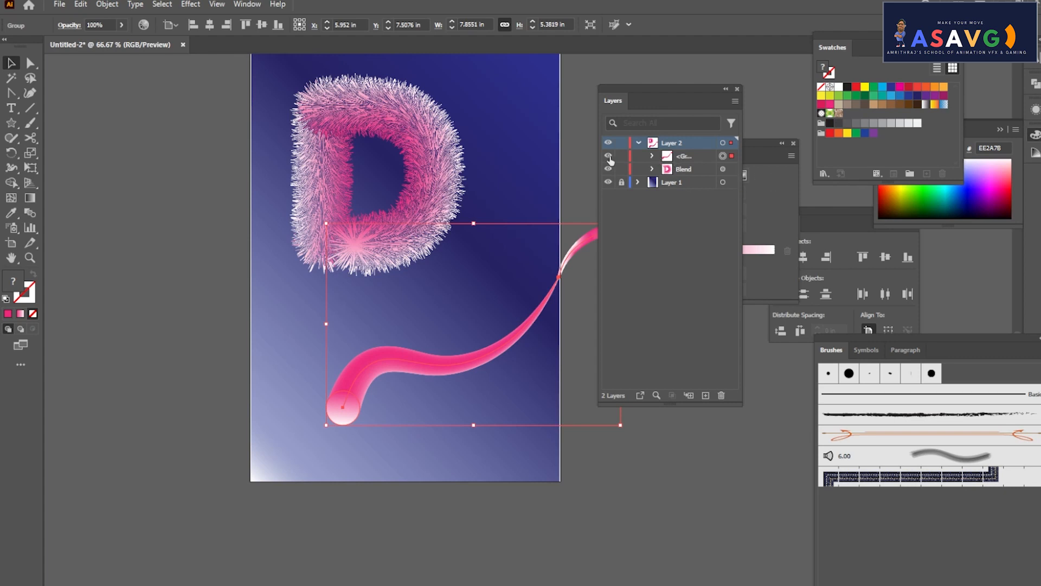
{"action": "left_click", "coordinate": [608, 156]}
{"action": "left_click", "coordinate": [608, 155]}
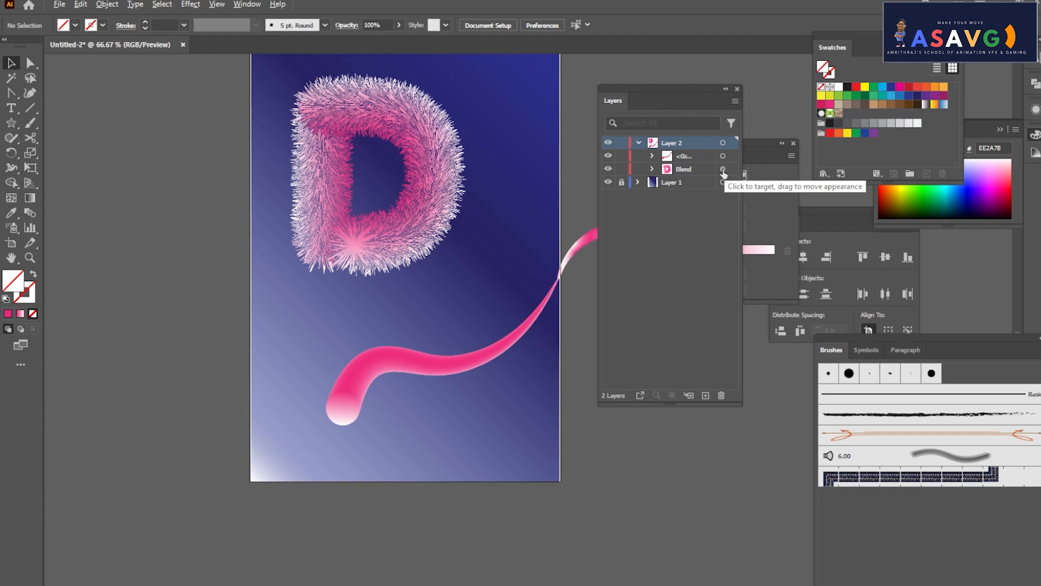
Copy the Roughen appearance of the D blend onto the wavy stroke group in Layer 2.
{"action": "left_click_drag", "start_coordinate": [723, 174], "coordinate": [722, 156]}
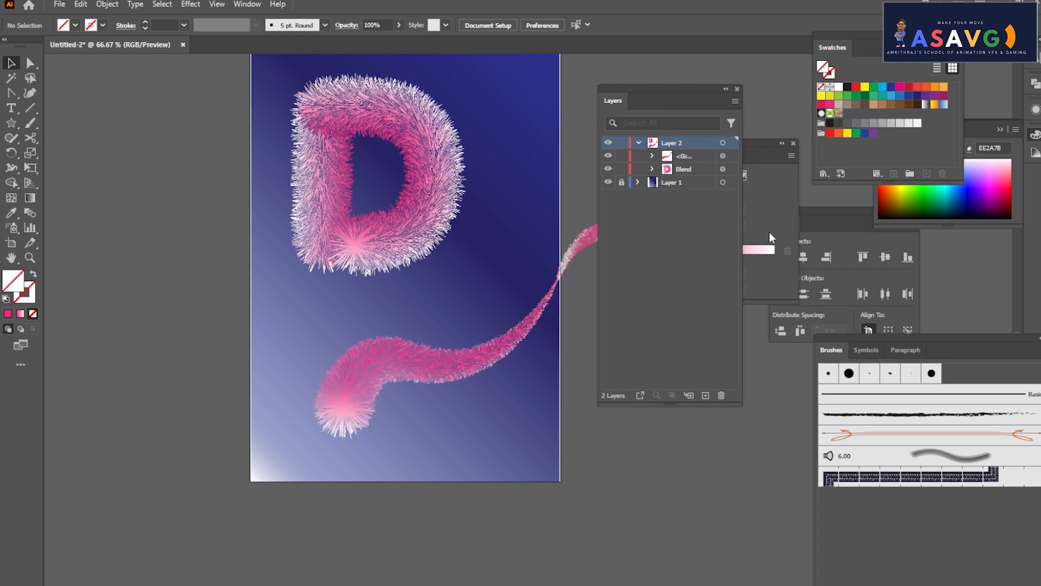
{"action": "left_click_drag", "start_coordinate": [665, 100], "coordinate": [765, 100]}
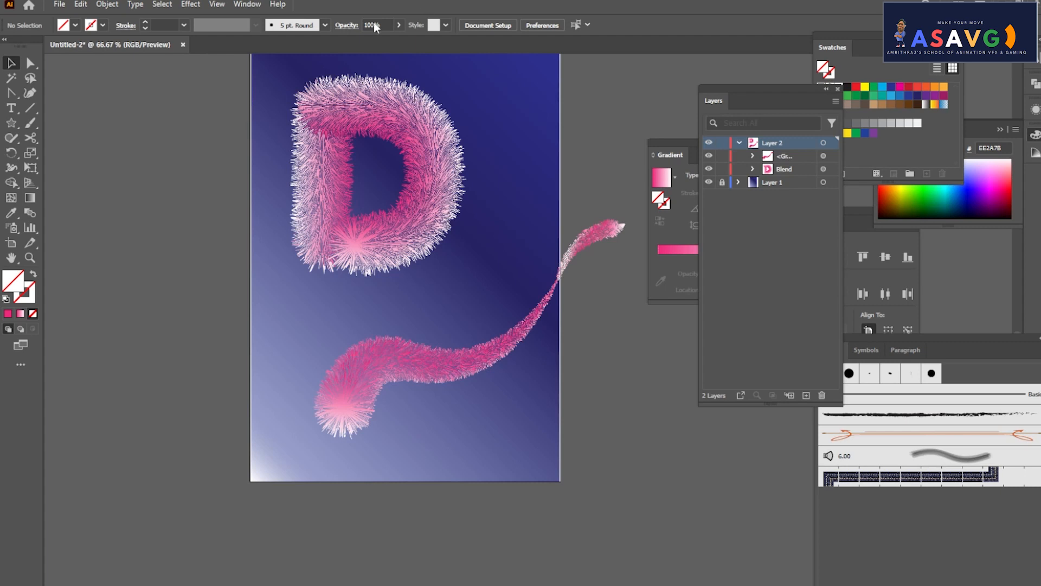
{"action": "key", "text": "ctrl+z"}
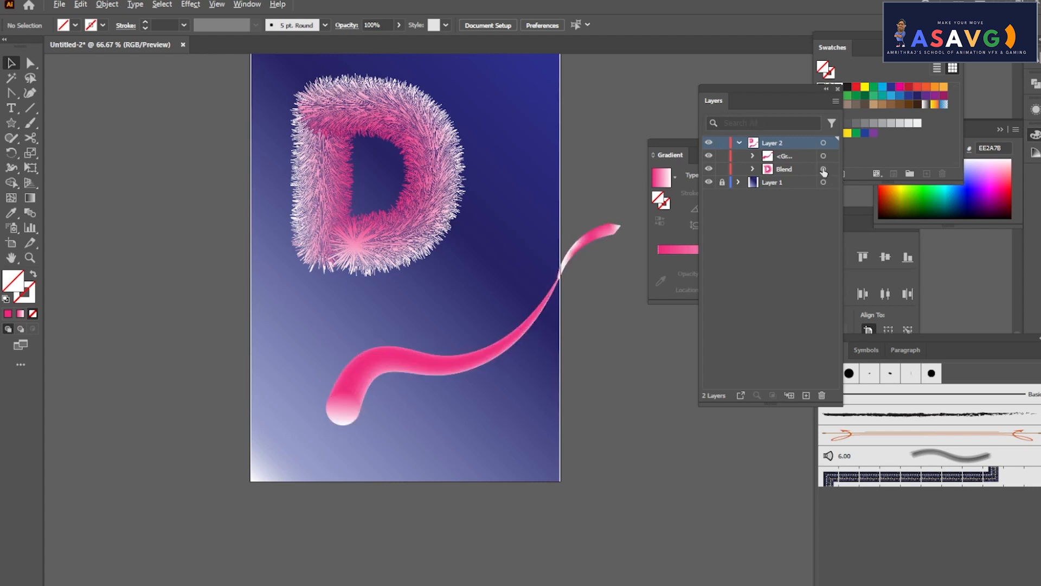
{"action": "left_click_drag", "start_coordinate": [824, 172], "coordinate": [824, 156]}
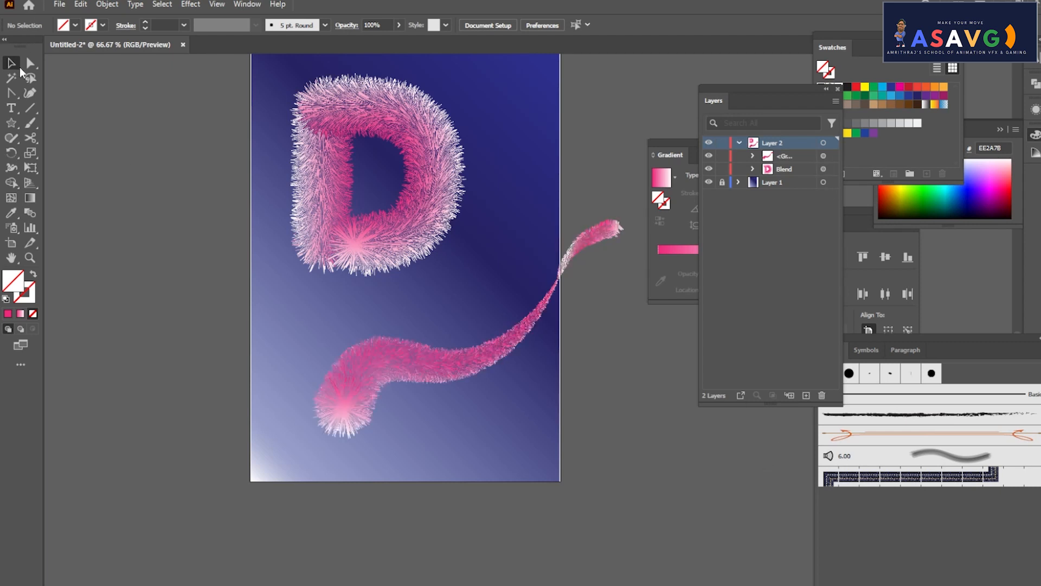
Move the furry wavy stroke's thick end onto the D's lower-right curve and send the group to the back.
{"action": "mouse_move", "coordinate": [364, 359]}
{"action": "left_mouse_down"}
{"action": "mouse_move", "coordinate": [455, 208]}
{"action": "mouse_move", "coordinate": [442, 191]}
{"action": "left_mouse_up"}
{"action": "key", "text": "space"}
{"action": "left_click_drag", "start_coordinate": [468, 215], "coordinate": [416, 280]}
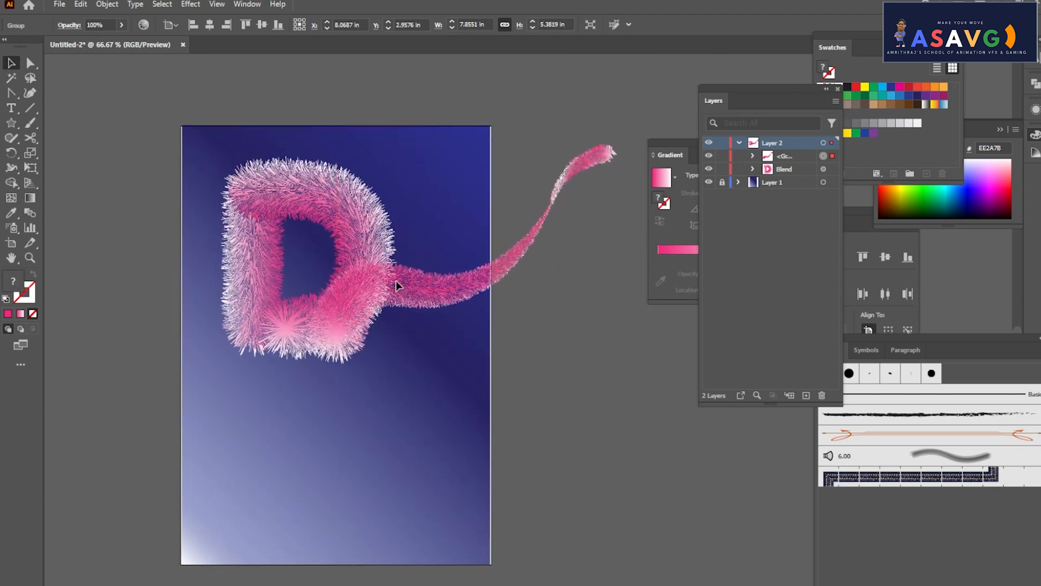
{"action": "left_click", "coordinate": [396, 281]}
{"action": "right_click", "coordinate": [396, 281]}
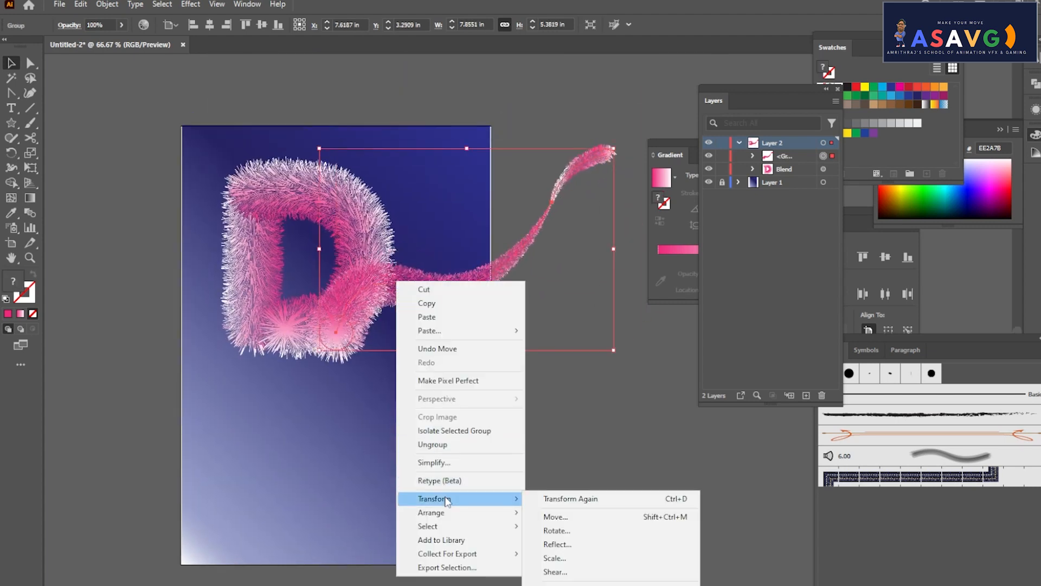
{"action": "mouse_move", "coordinate": [446, 513]}
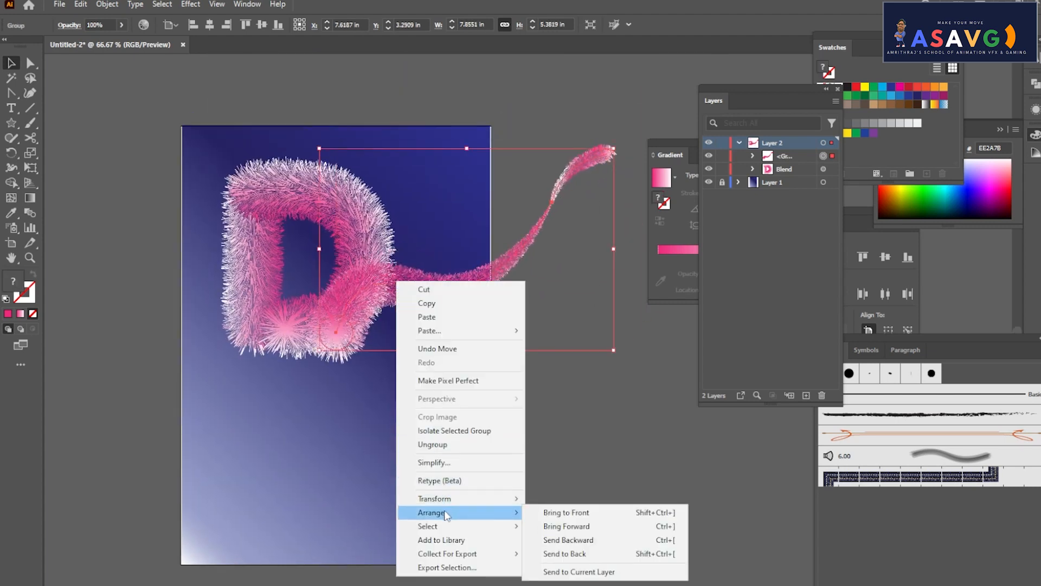
{"action": "left_click", "coordinate": [580, 554]}
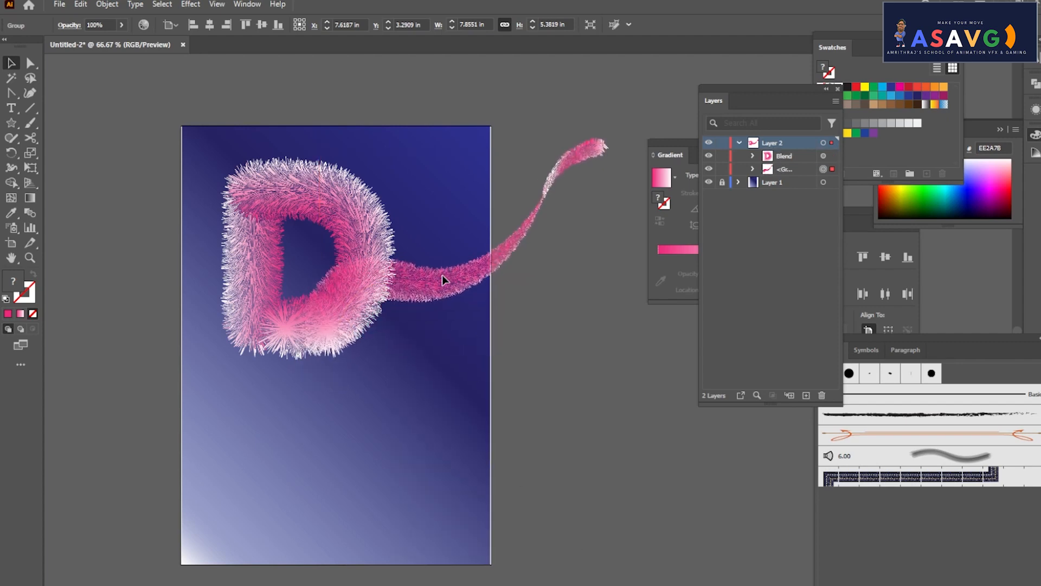
Unlock Layer 1, select its background rectangle and uncover its gradient settings.
{"action": "left_click", "coordinate": [389, 374]}
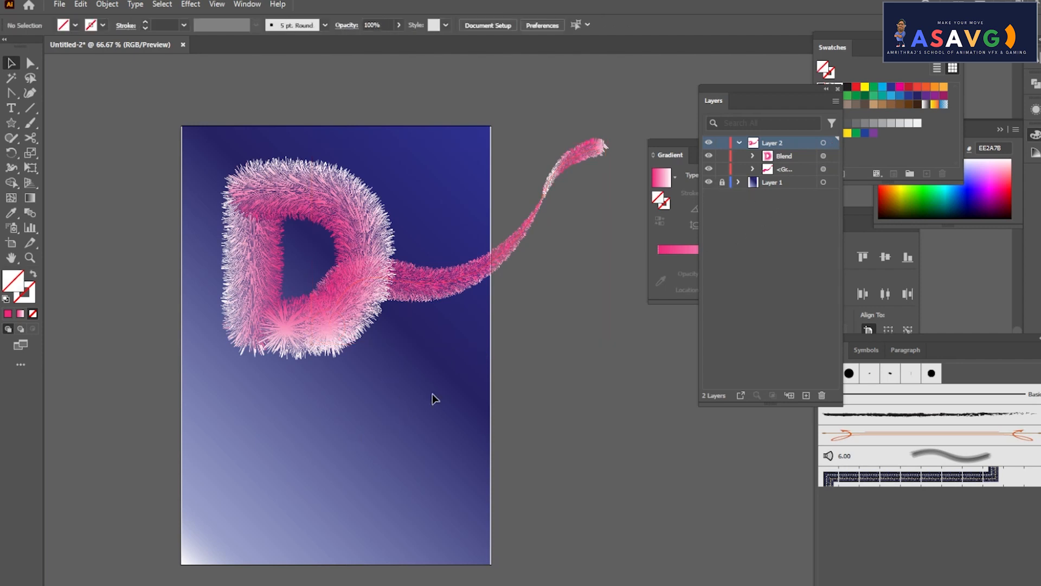
{"action": "left_click", "coordinate": [721, 183]}
{"action": "left_click", "coordinate": [766, 183]}
{"action": "left_click", "coordinate": [366, 380]}
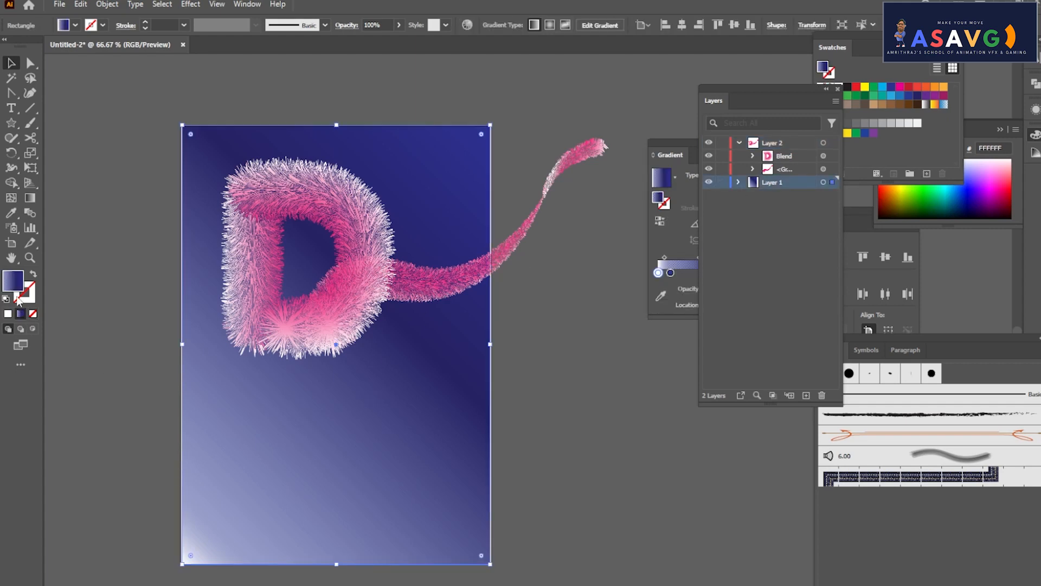
{"action": "left_click_drag", "start_coordinate": [767, 107], "coordinate": [625, 394]}
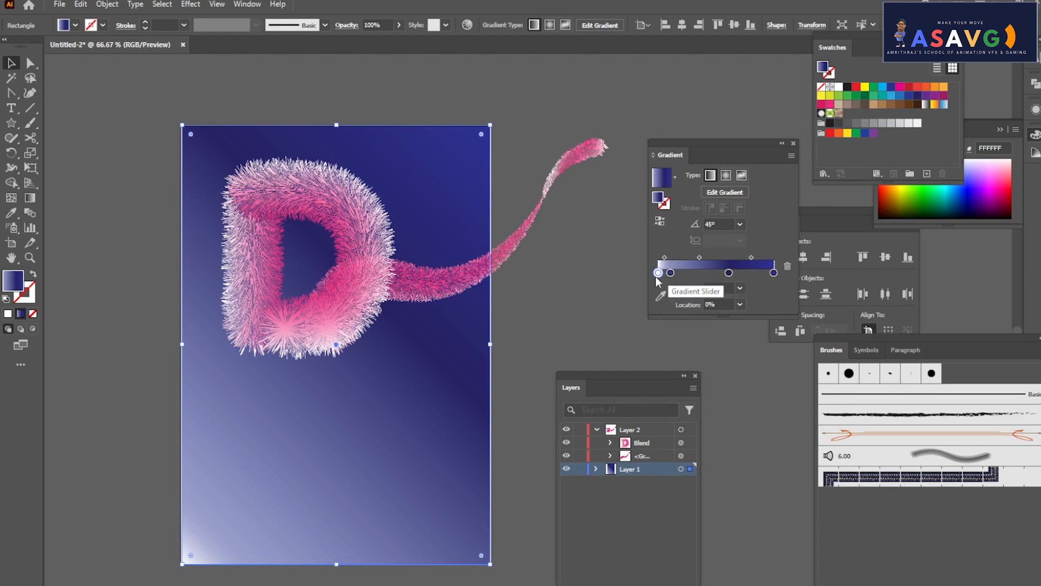
Remove the white stop and the semi-transparent blue stop from the background gradient, and move the dark navy stop to the start.
{"action": "left_click", "coordinate": [670, 272]}
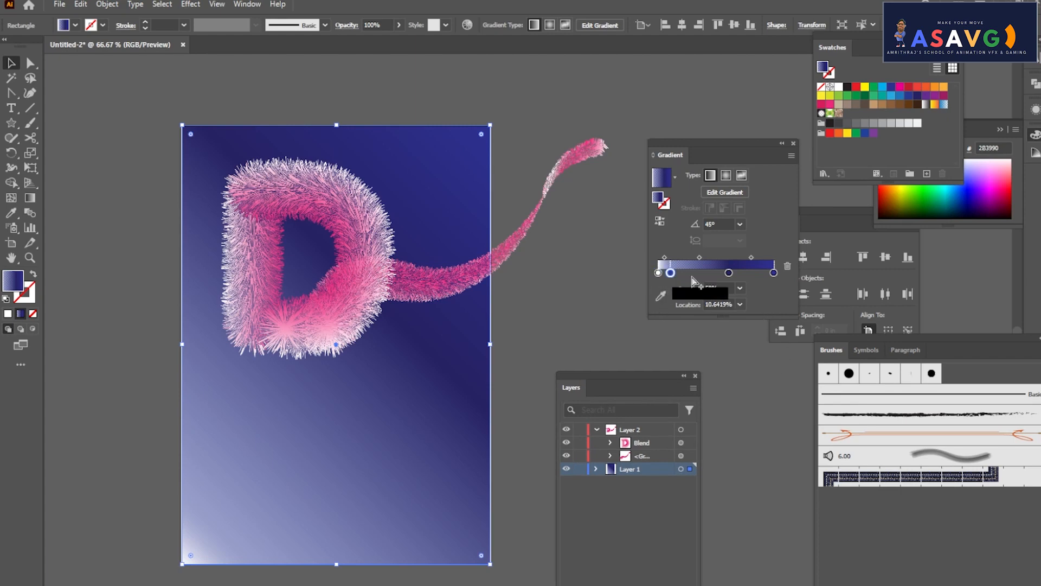
{"action": "left_click", "coordinate": [739, 288]}
{"action": "left_click", "coordinate": [758, 438]}
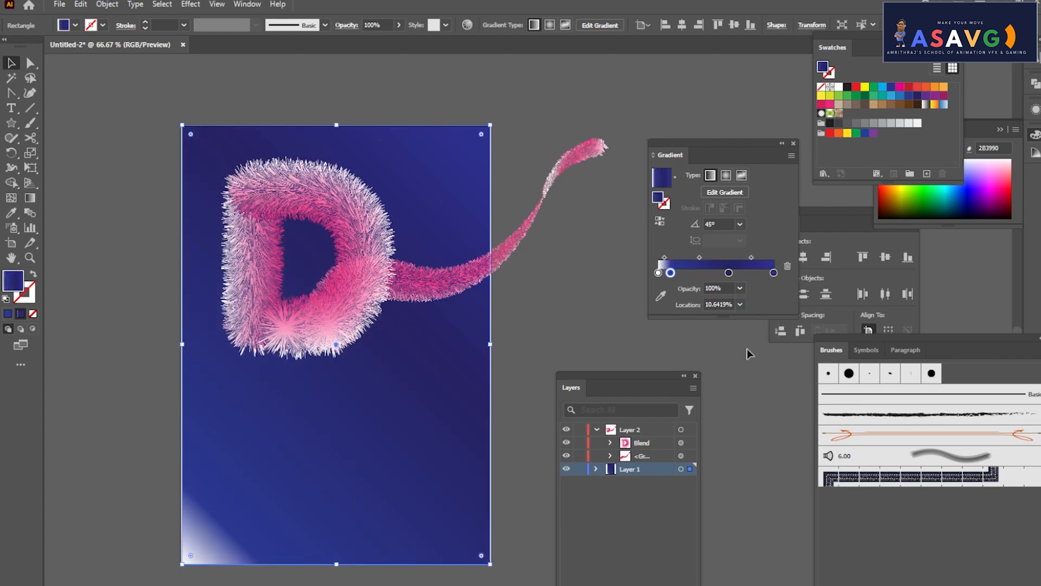
{"action": "left_click_drag", "start_coordinate": [670, 272], "coordinate": [675, 293]}
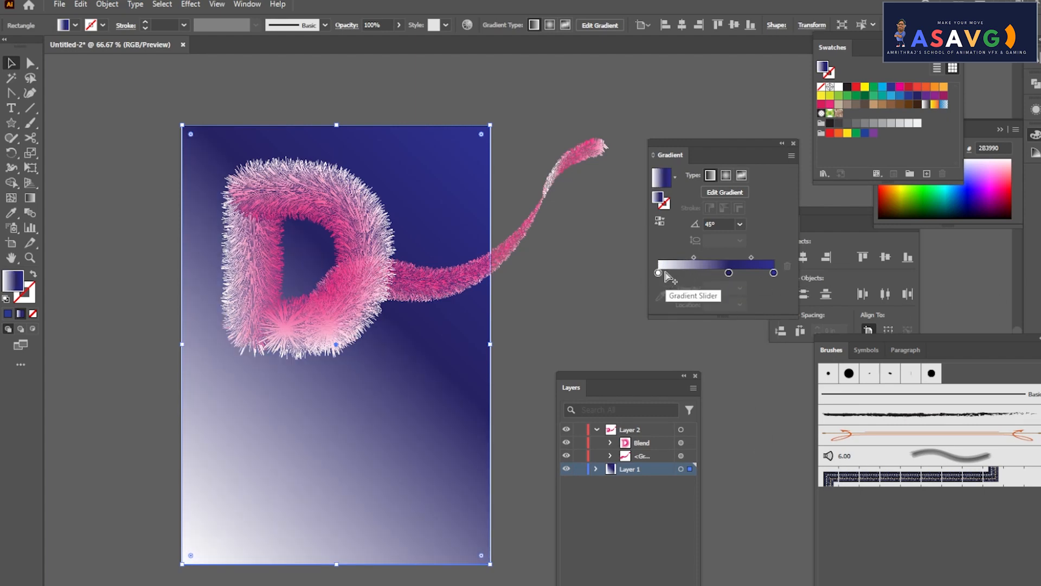
{"action": "left_click_drag", "start_coordinate": [728, 272], "coordinate": [620, 275]}
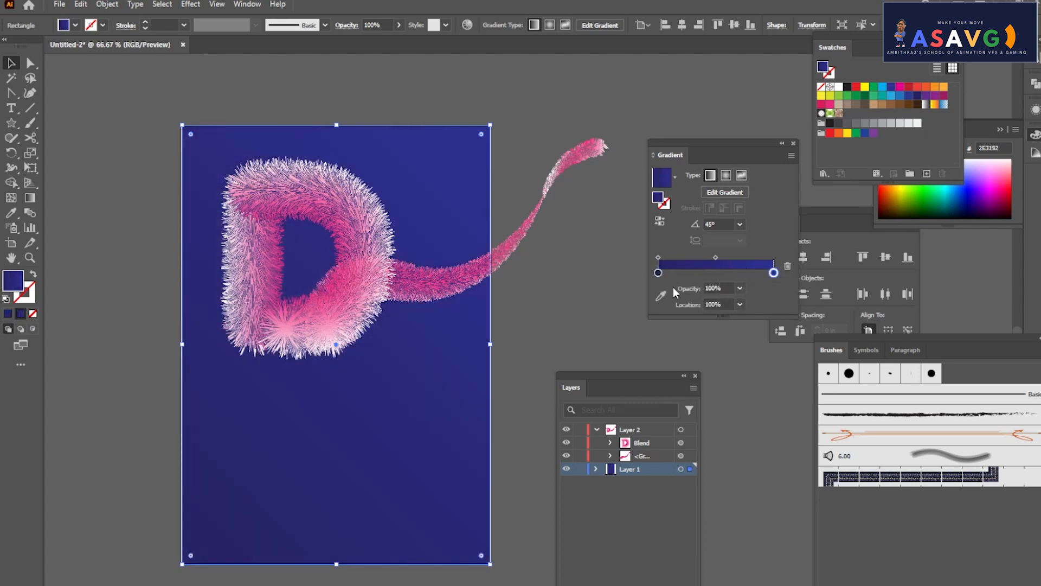
Recolor the end stop of the background gradient with the dark navy swatch 262262.
{"action": "double_click", "coordinate": [773, 272]}
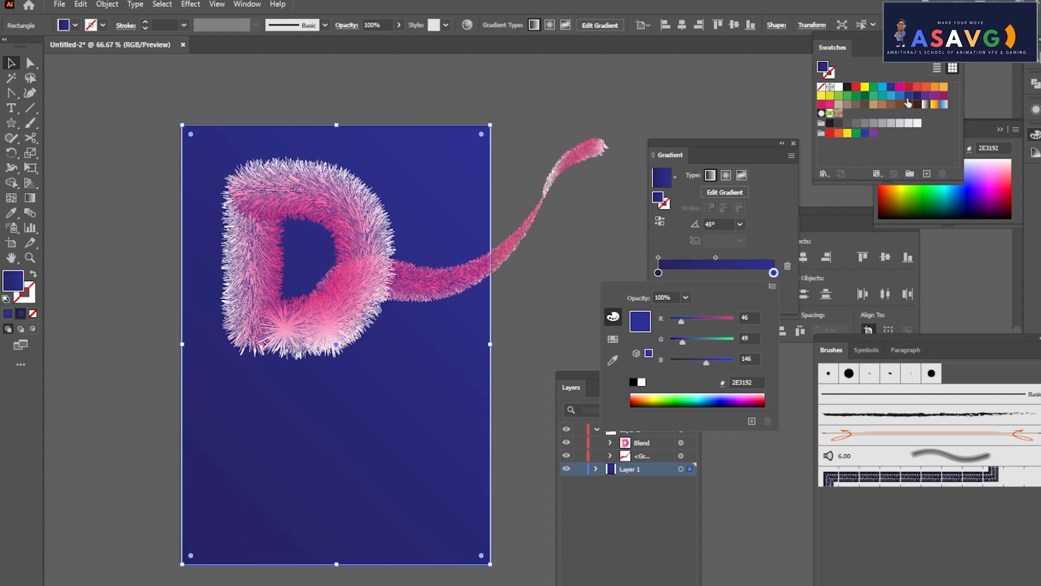
{"action": "left_click", "coordinate": [904, 99]}
{"action": "left_click_drag", "start_coordinate": [909, 97], "coordinate": [773, 273]}
{"action": "left_click_drag", "start_coordinate": [917, 95], "coordinate": [773, 279]}
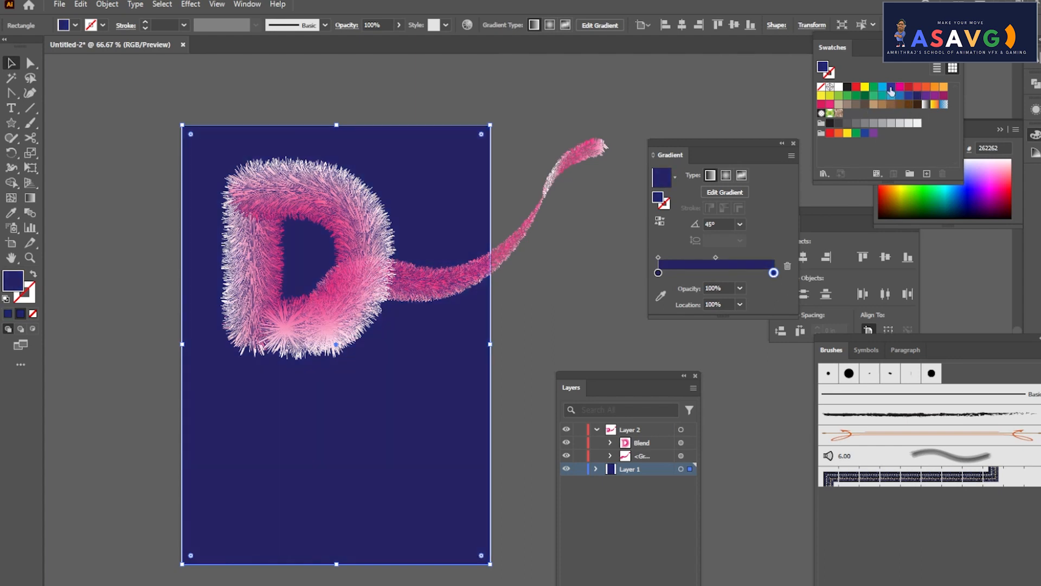
Undo a trial solid blue fill and add a 1C75BC blue stop at about 52% in the background gradient.
{"action": "left_click", "coordinate": [866, 134]}
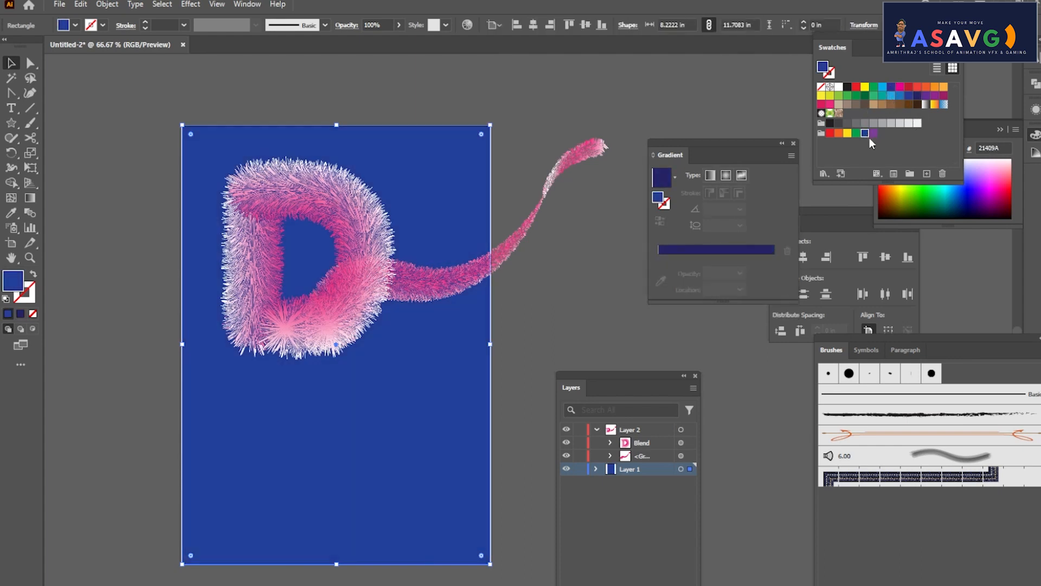
{"action": "key", "text": "ctrl+z"}
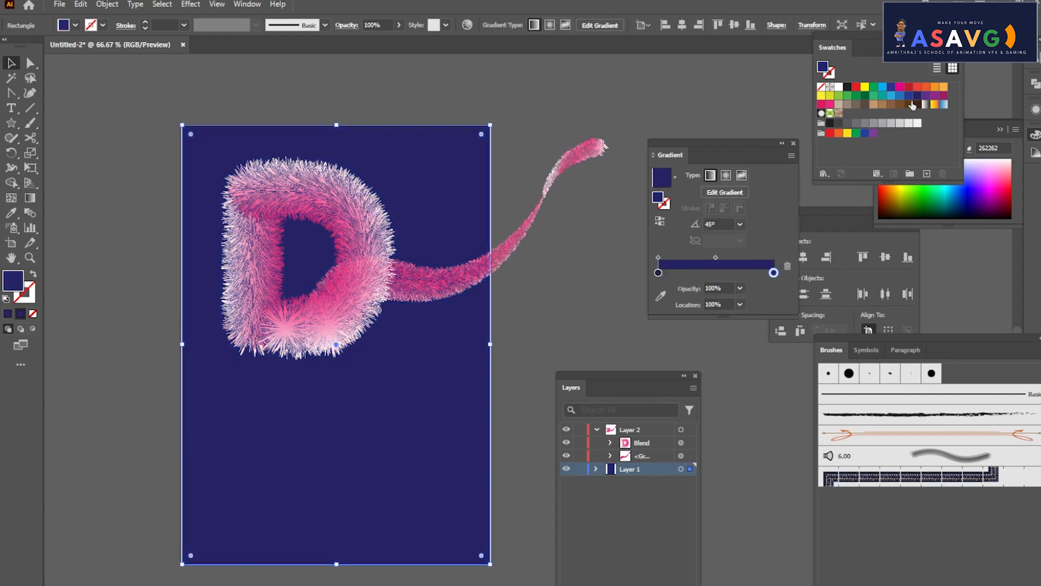
{"action": "left_click_drag", "start_coordinate": [900, 98], "coordinate": [728, 275]}
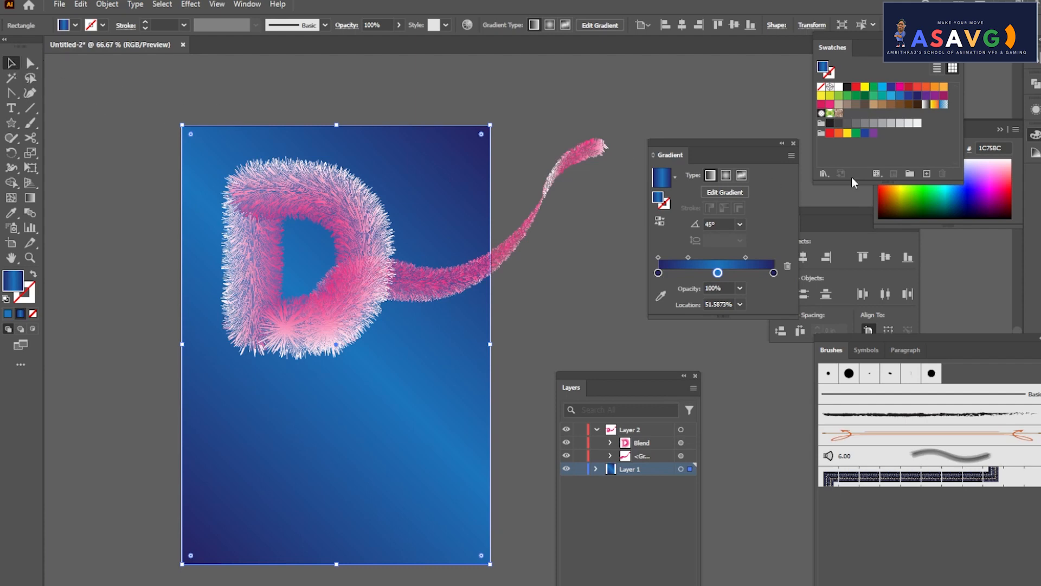
Lock Layer 1 and group the furry D with its wavy stroke in Layer 2.
{"action": "left_click_drag", "start_coordinate": [634, 382], "coordinate": [673, 212]}
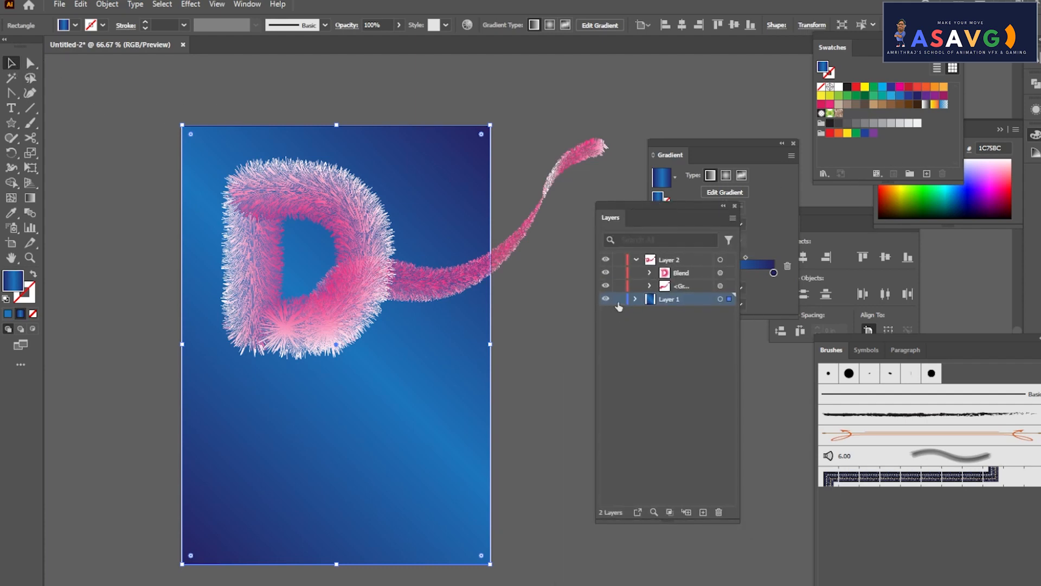
{"action": "left_click", "coordinate": [618, 299]}
{"action": "left_click_drag", "start_coordinate": [256, 194], "coordinate": [284, 226]}
{"action": "key", "text": "ctrl+z"}
{"action": "key", "text": "ctrl+a"}
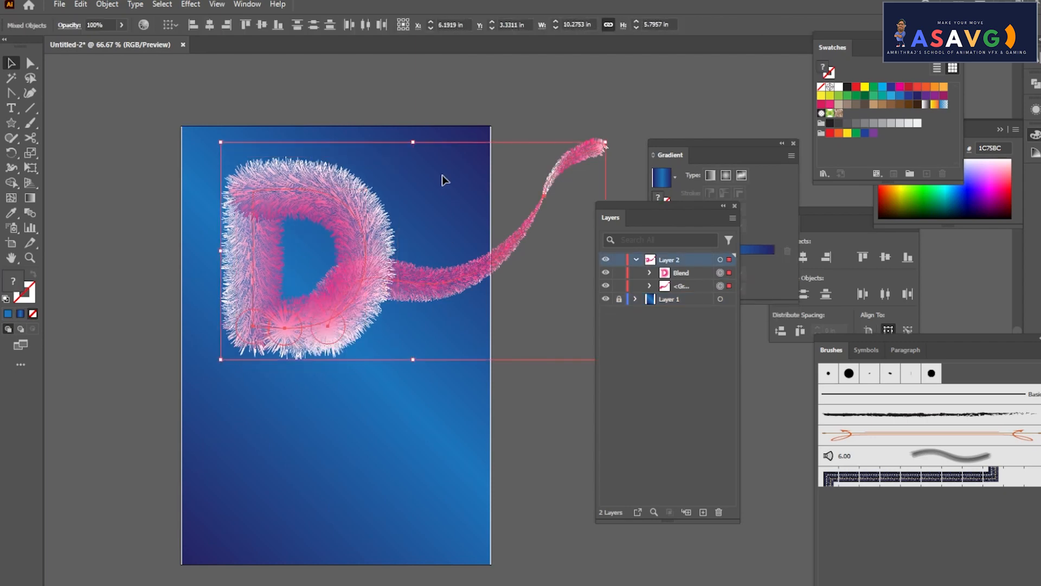
{"action": "key", "text": "ctrl+g"}
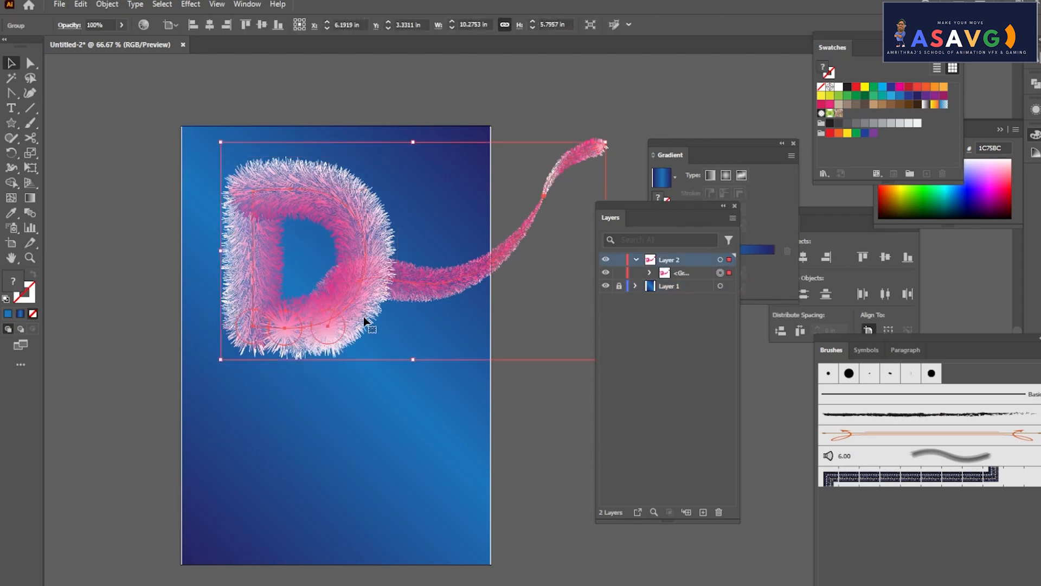
Scale the furry group to about 6.89 by 3.79 in and position it within the artboard's width.
{"action": "left_click_drag", "start_coordinate": [220, 359], "coordinate": [352, 343]}
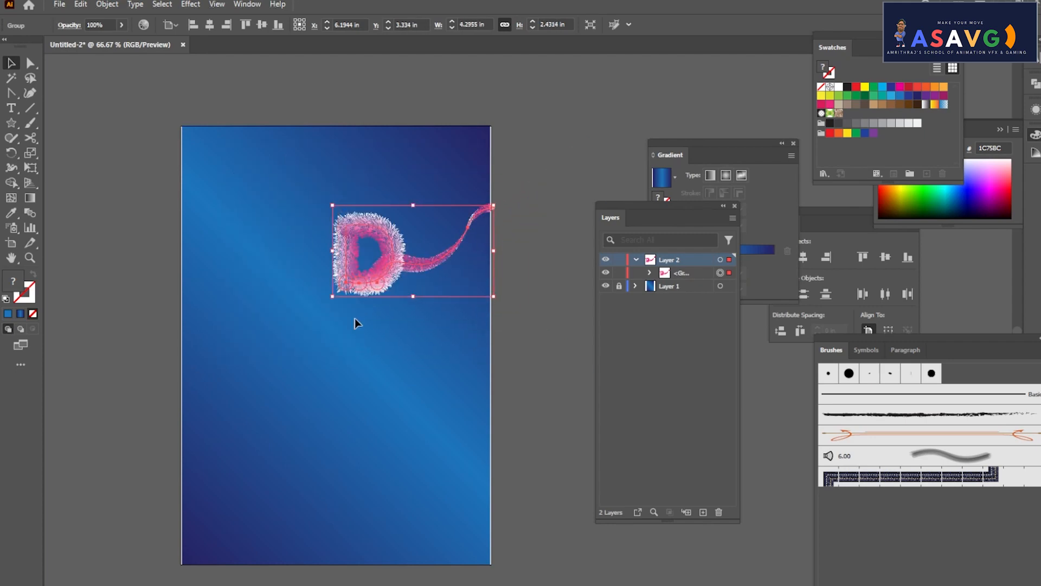
{"action": "left_click_drag", "start_coordinate": [356, 279], "coordinate": [304, 311]}
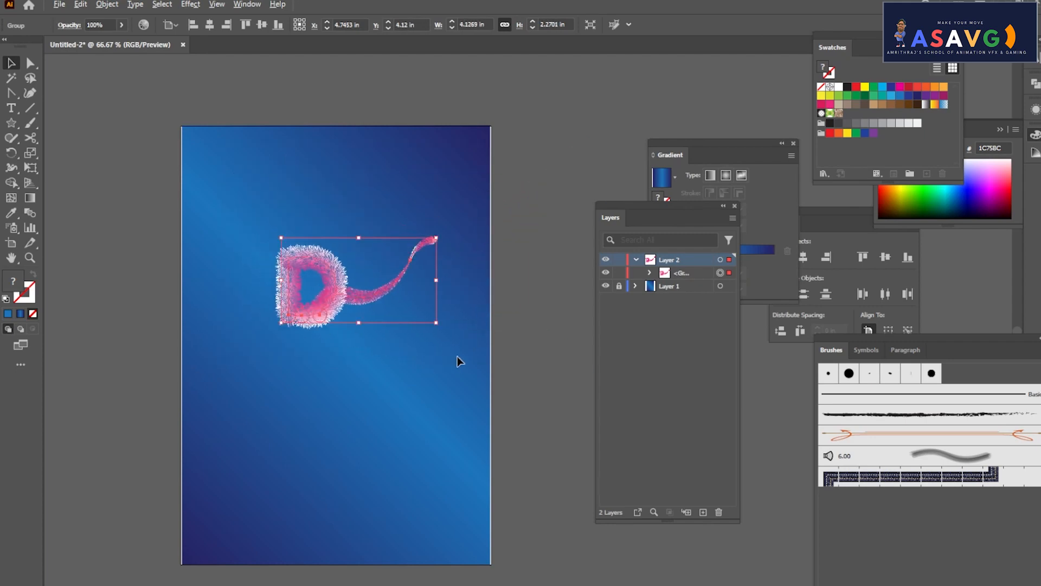
{"action": "mouse_move", "coordinate": [438, 323]}
{"action": "left_mouse_down"}
{"action": "mouse_move", "coordinate": [488, 380]}
{"action": "mouse_move", "coordinate": [474, 376]}
{"action": "left_mouse_up"}
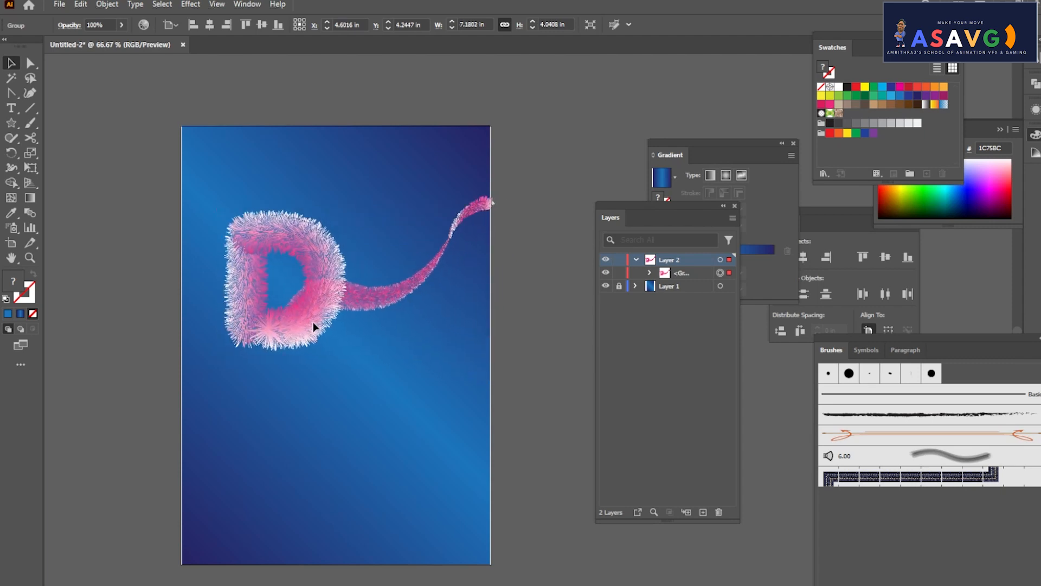
Apply a black Multiply drop shadow with slightly reduced opacity, 0.0972 in offsets and 0.0694 in blur to the furry group.
{"action": "left_click", "coordinate": [190, 4]}
{"action": "mouse_move", "coordinate": [242, 159]}
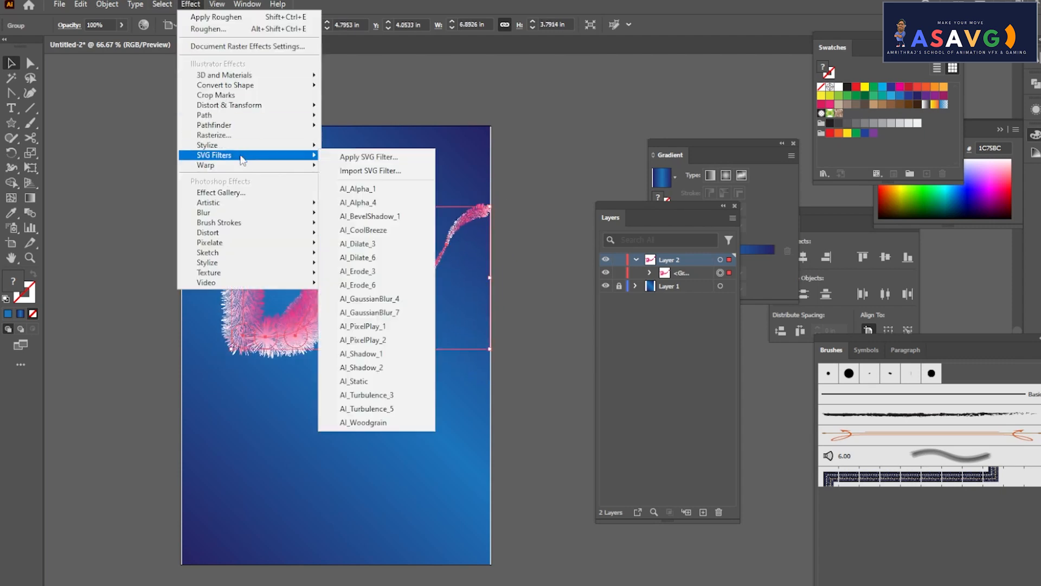
{"action": "mouse_move", "coordinate": [237, 214]}
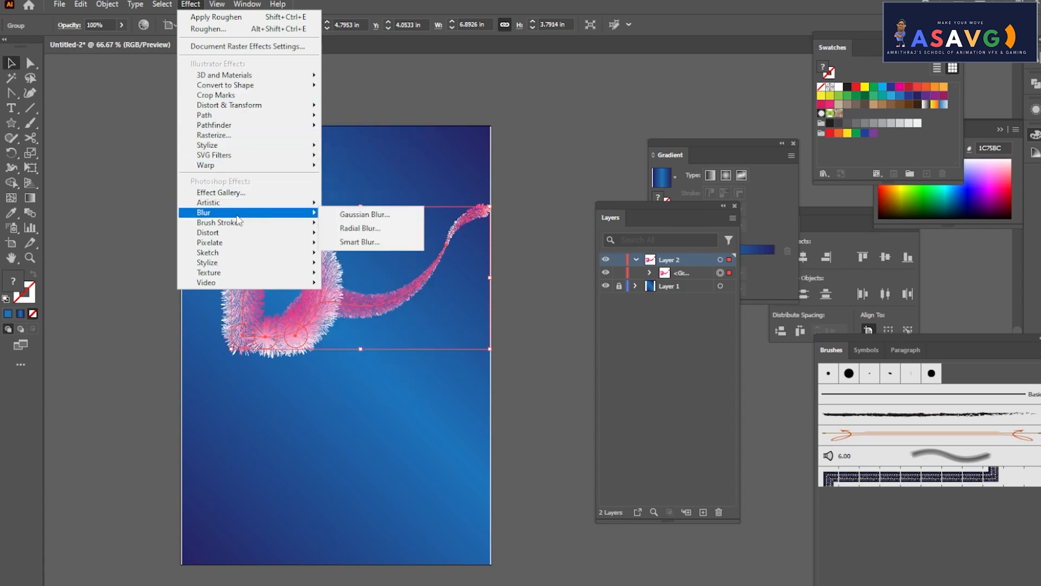
{"action": "mouse_move", "coordinate": [244, 110]}
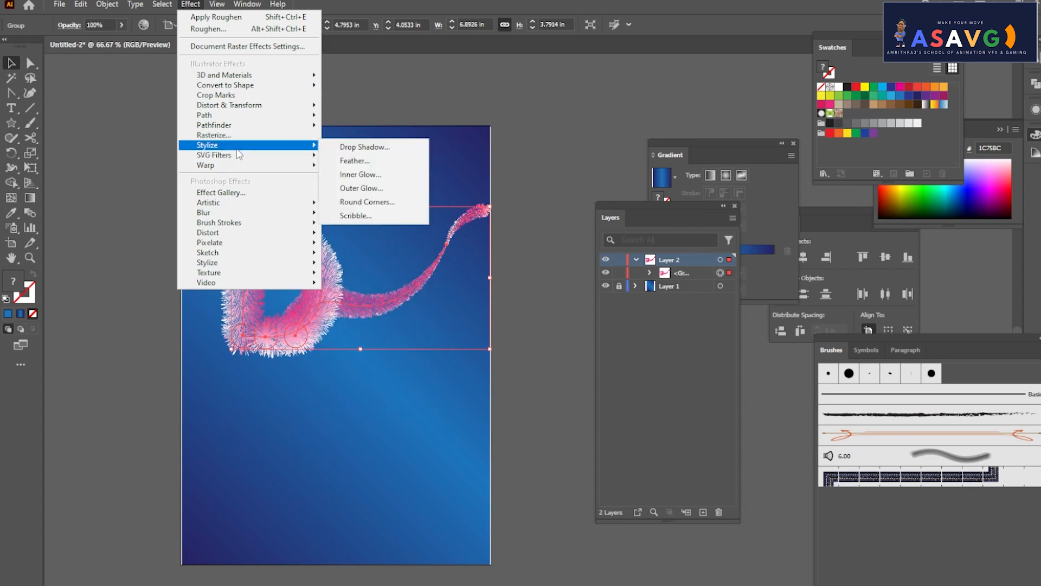
{"action": "left_click", "coordinate": [376, 150]}
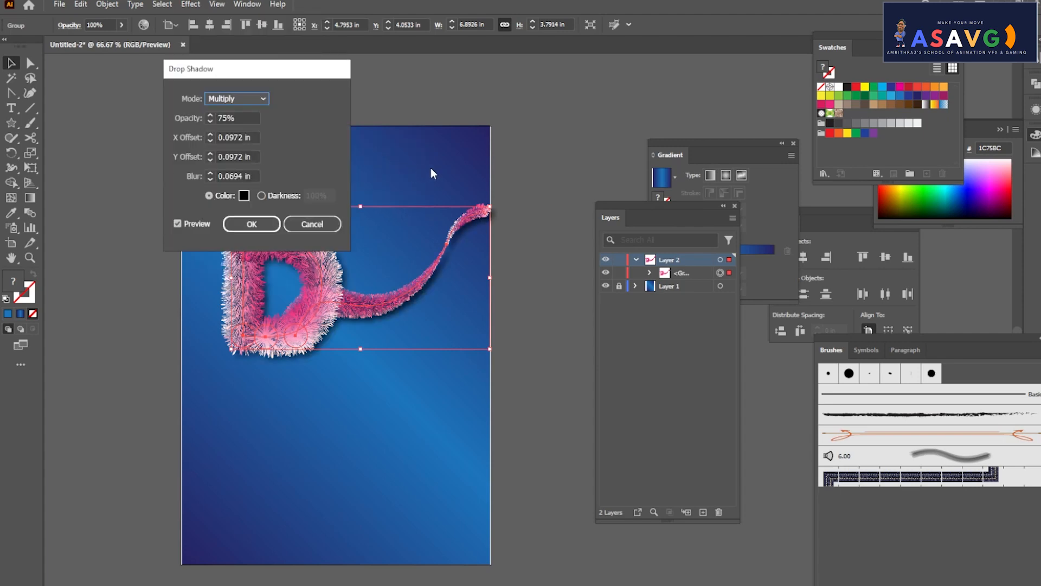
{"action": "left_click_drag", "start_coordinate": [260, 82], "coordinate": [471, 77]}
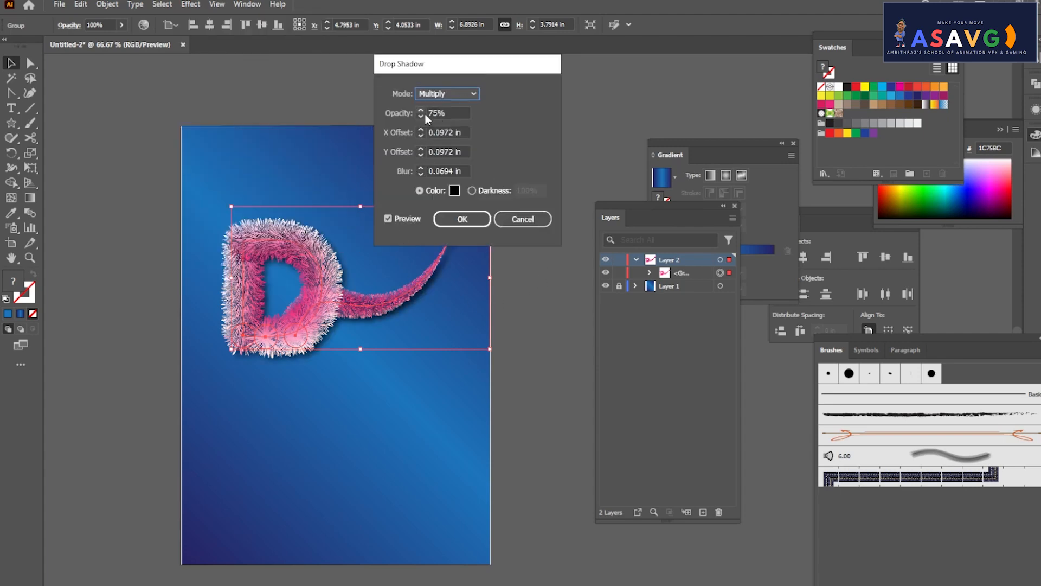
{"action": "key", "text": "Tab"}
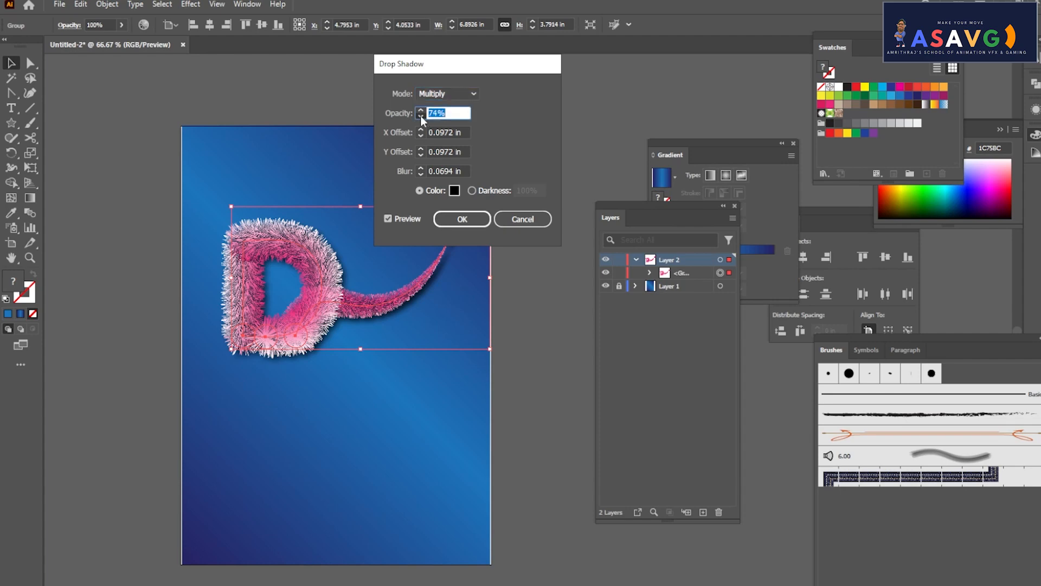
{"action": "left_click", "coordinate": [420, 115]}
{"action": "left_click", "coordinate": [421, 116]}
{"action": "key", "text": "Down"}
{"action": "key", "text": "Down"}
{"action": "key", "text": "Down"}
{"action": "key", "text": "Return"}
{"action": "left_click", "coordinate": [427, 381]}
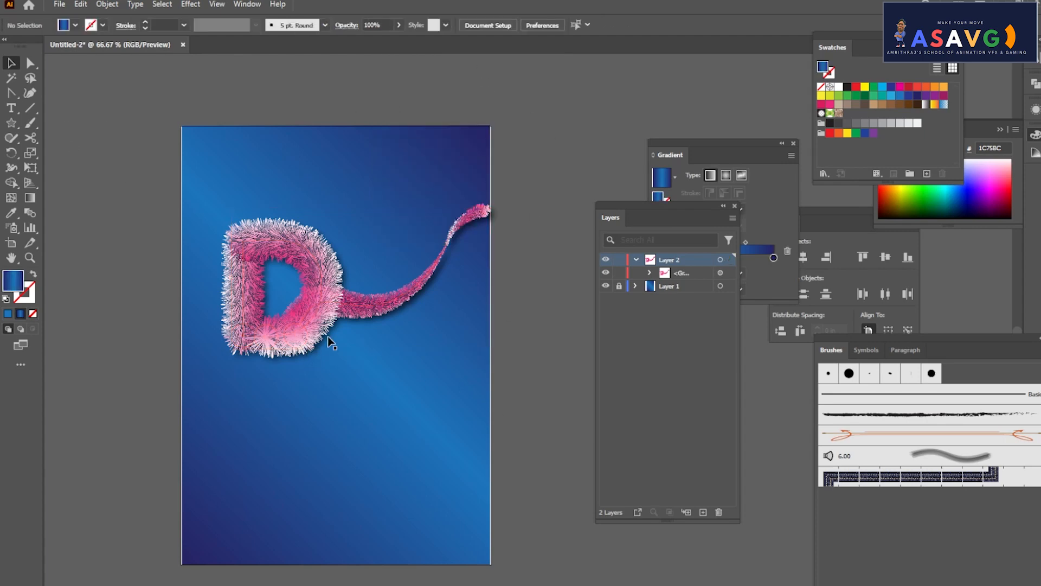
Enlarge the furry group to about 9.86 by 5.42 in and place the D in the artboard's upper half.
{"action": "left_click_drag", "start_coordinate": [305, 324], "coordinate": [314, 346]}
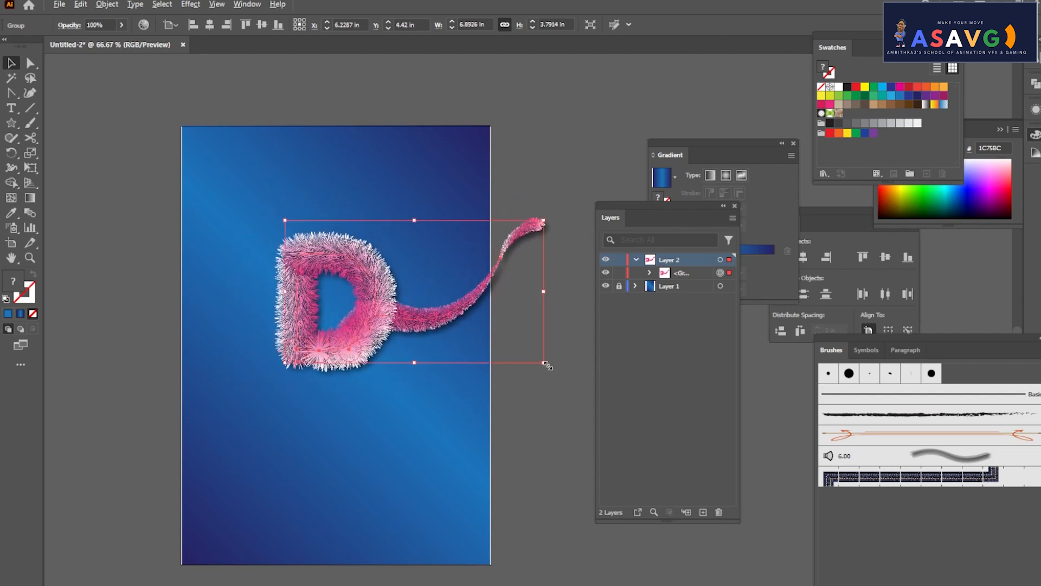
{"action": "left_click_drag", "start_coordinate": [543, 362], "coordinate": [585, 403]}
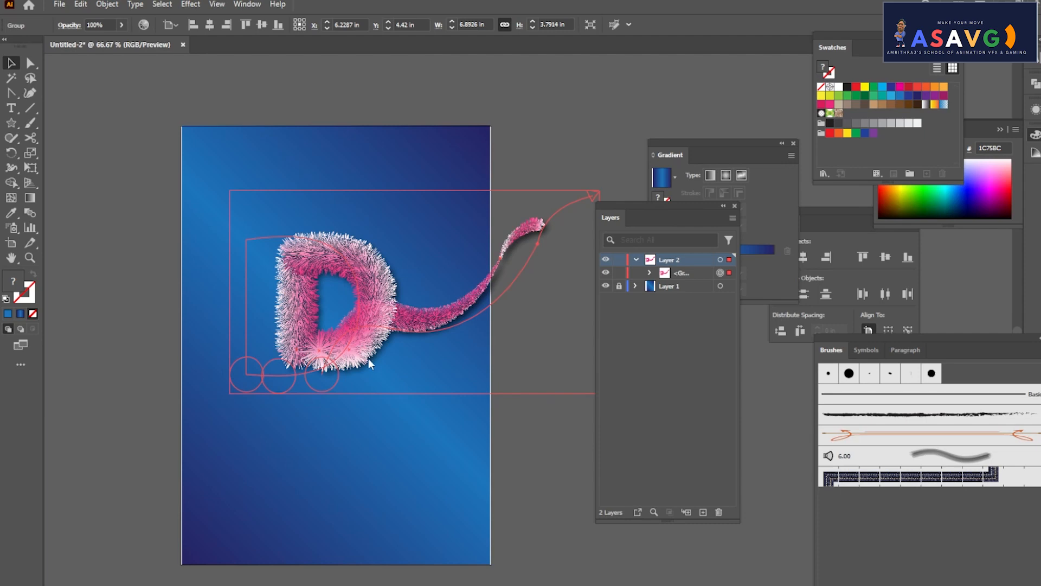
{"action": "left_click", "coordinate": [339, 376]}
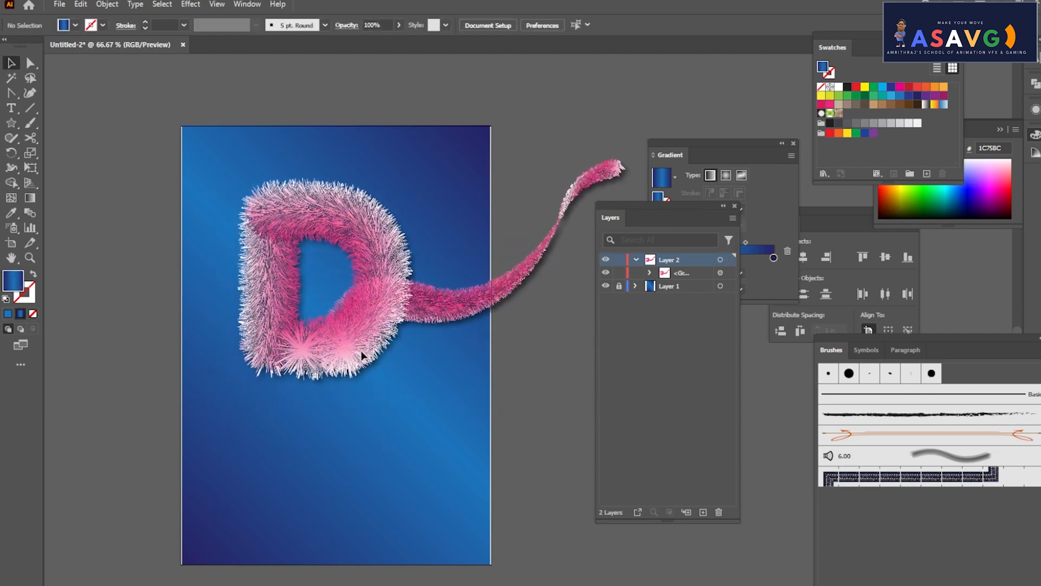
{"action": "left_click", "coordinate": [361, 355]}
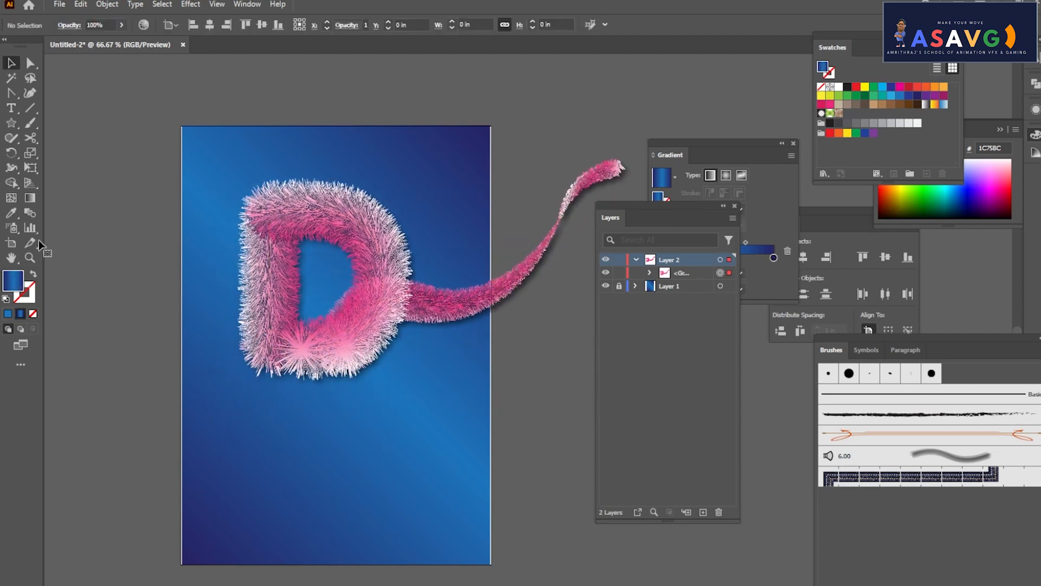
Draw a flat ellipse about 5.1 by 0.93 in below the D and fill it with black 231F20.
{"action": "left_click", "coordinate": [11, 125]}
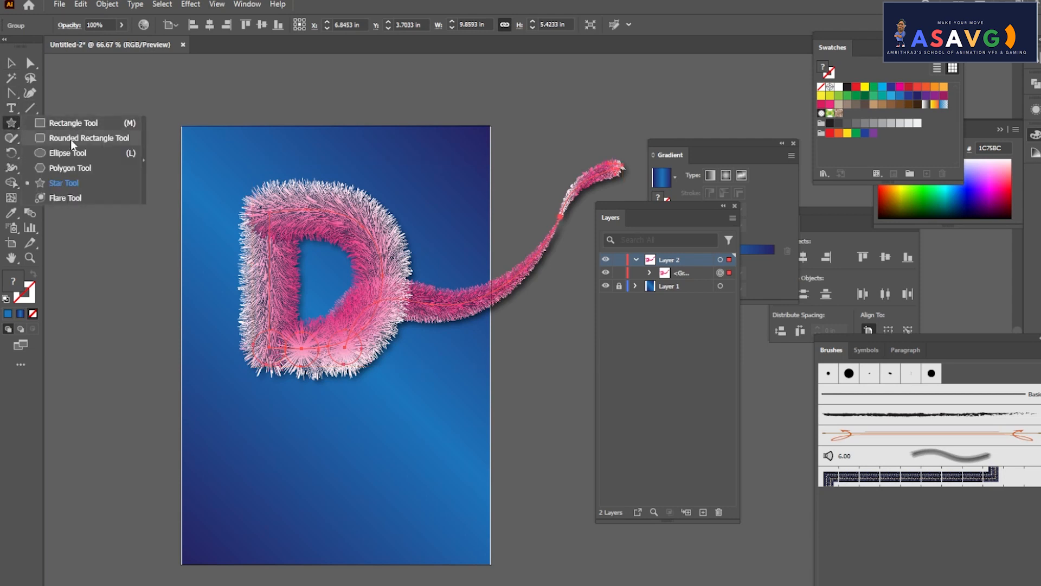
{"action": "left_click", "coordinate": [67, 153]}
{"action": "left_click_drag", "start_coordinate": [243, 391], "coordinate": [434, 424]}
{"action": "left_click", "coordinate": [74, 25]}
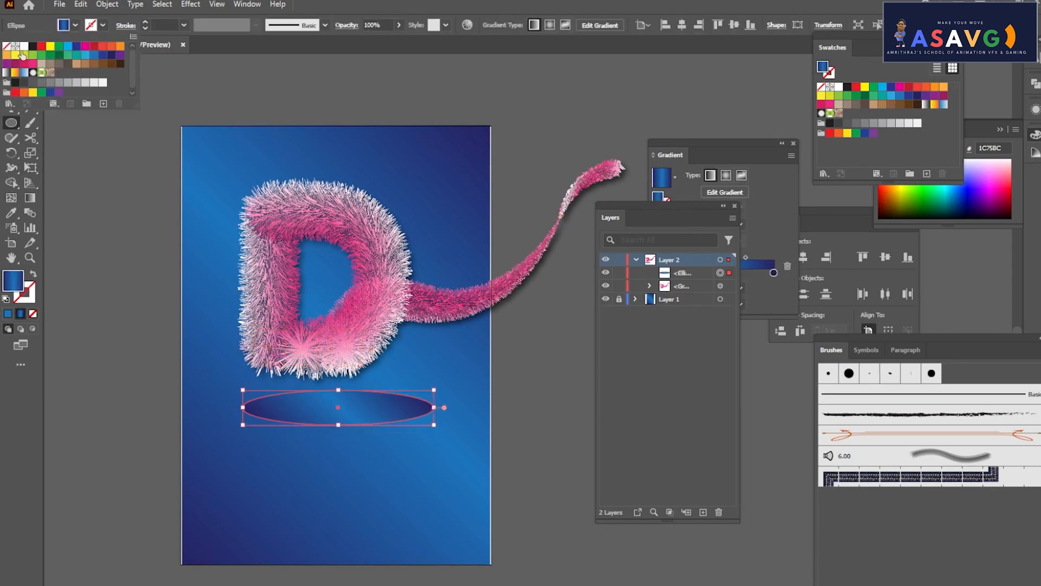
{"action": "left_click", "coordinate": [34, 55]}
{"action": "key", "text": "v"}
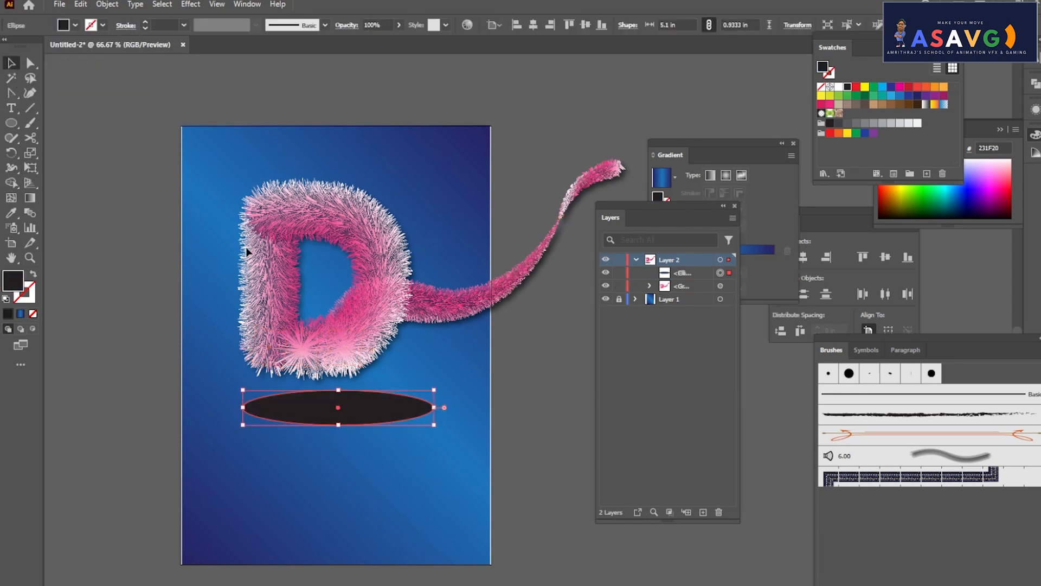
Move the black ellipse up against the base of the furry D.
{"action": "left_click_drag", "start_coordinate": [356, 419], "coordinate": [327, 389]}
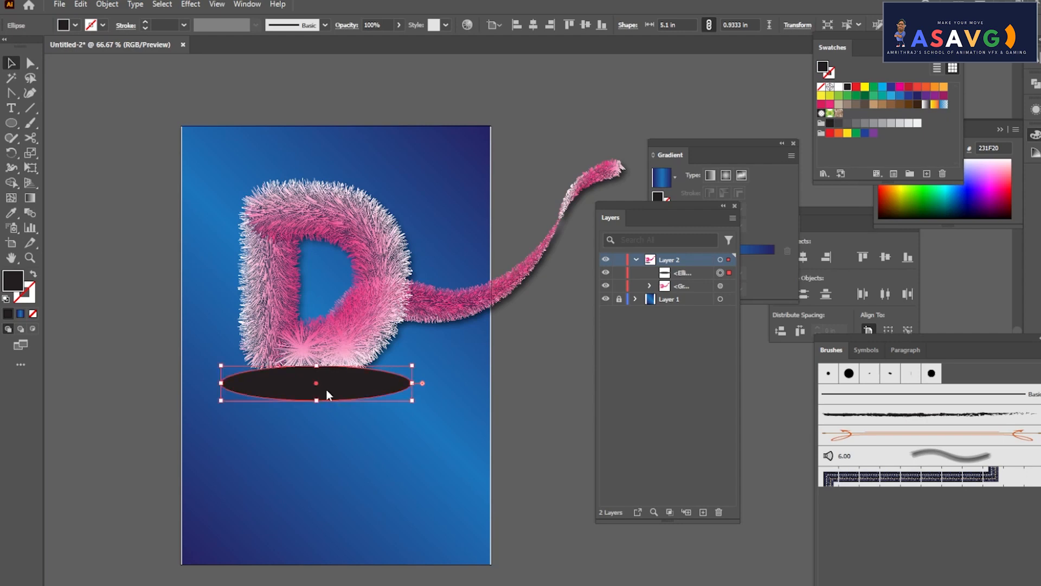
{"action": "right_click", "coordinate": [326, 389]}
{"action": "left_click", "coordinate": [290, 376]}
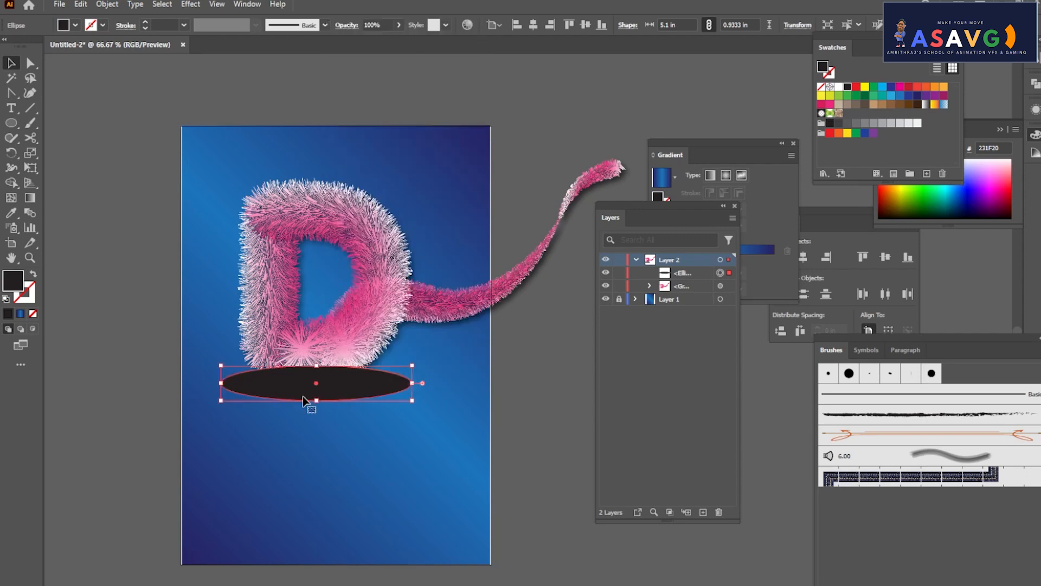
Feather the black ellipse under the D with a radius of 0.5 in.
{"action": "left_click", "coordinate": [189, 5]}
{"action": "mouse_move", "coordinate": [237, 146]}
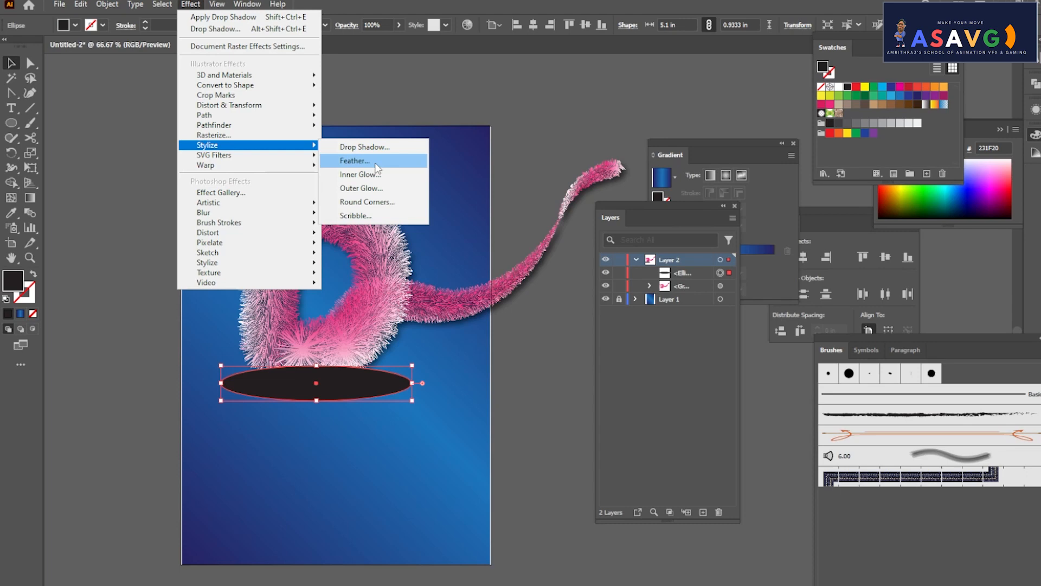
{"action": "left_click", "coordinate": [354, 161]}
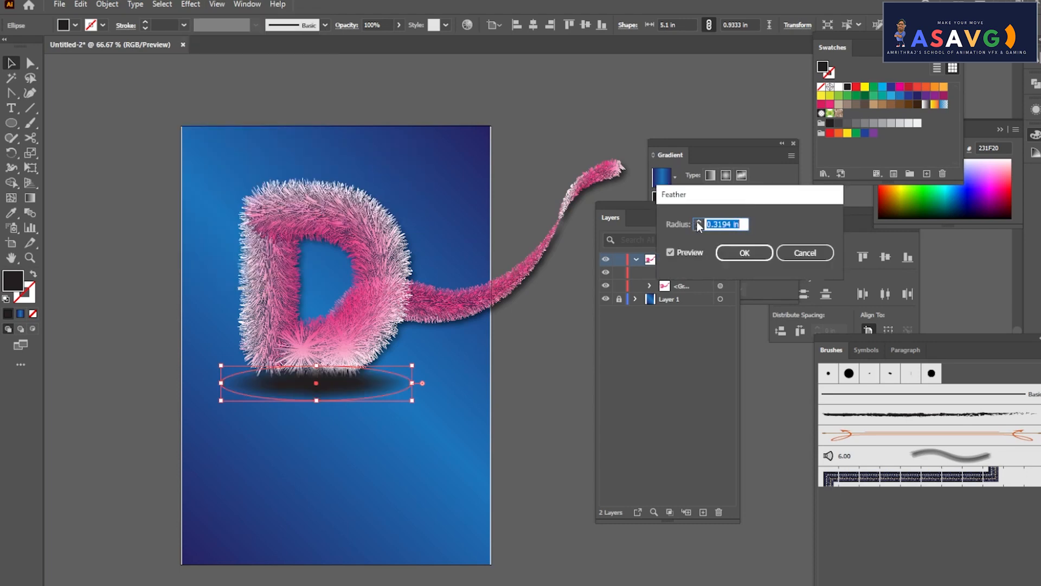
{"action": "type", "text": "0.5"}
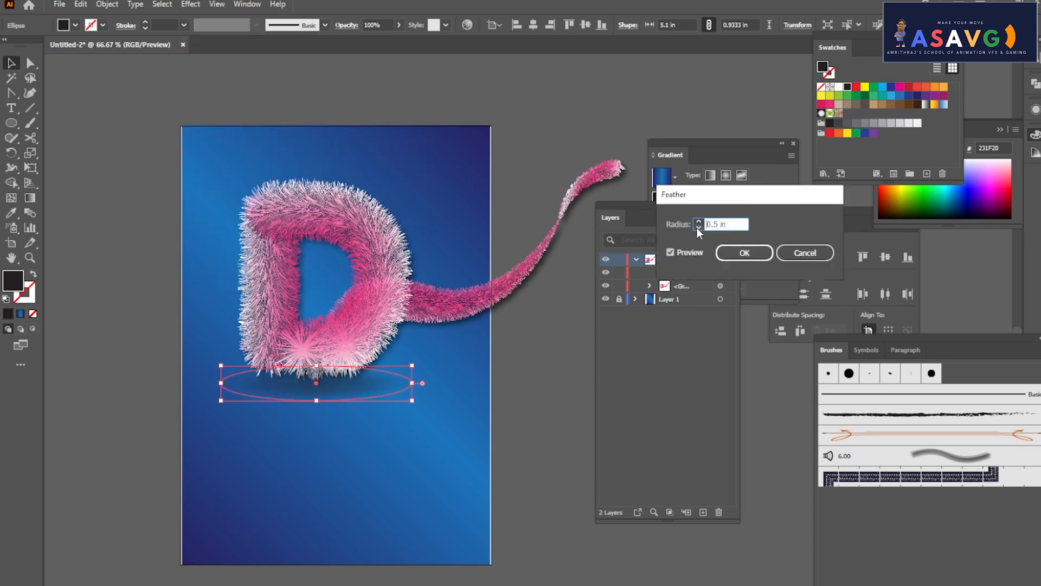
{"action": "left_click", "coordinate": [698, 221]}
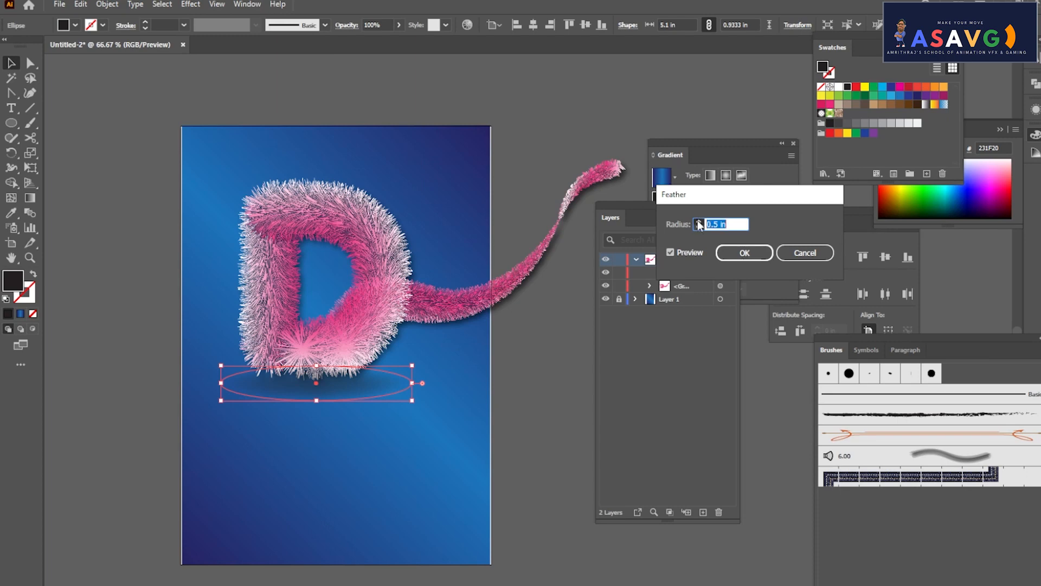
{"action": "left_click", "coordinate": [745, 252]}
Enlarge the feathered ellipse to about 5.87 by 1.07 in and send it behind the furry D.
{"action": "mouse_move", "coordinate": [414, 401]}
{"action": "left_mouse_down"}
{"action": "mouse_move", "coordinate": [456, 418]}
{"action": "mouse_move", "coordinate": [393, 397]}
{"action": "mouse_move", "coordinate": [426, 418]}
{"action": "left_mouse_up"}
{"action": "left_click", "coordinate": [429, 428]}
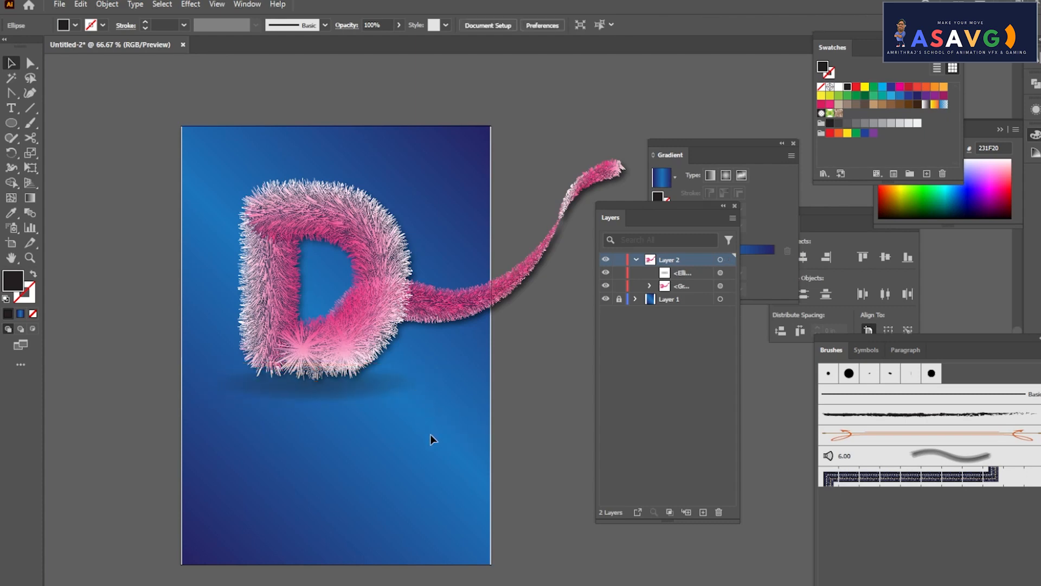
{"action": "left_click", "coordinate": [324, 382]}
{"action": "right_click", "coordinate": [330, 382]}
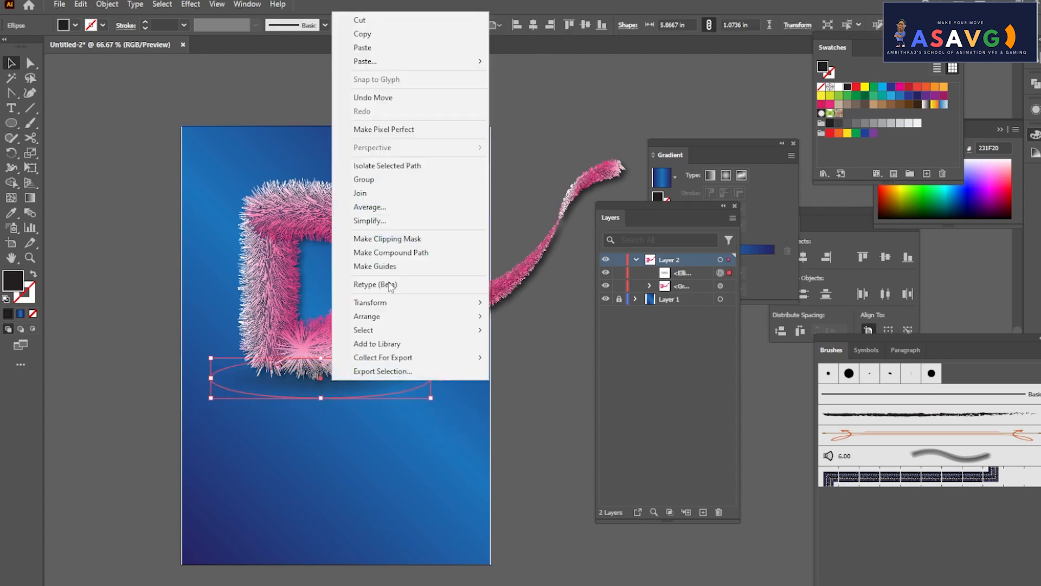
{"action": "left_click", "coordinate": [536, 359]}
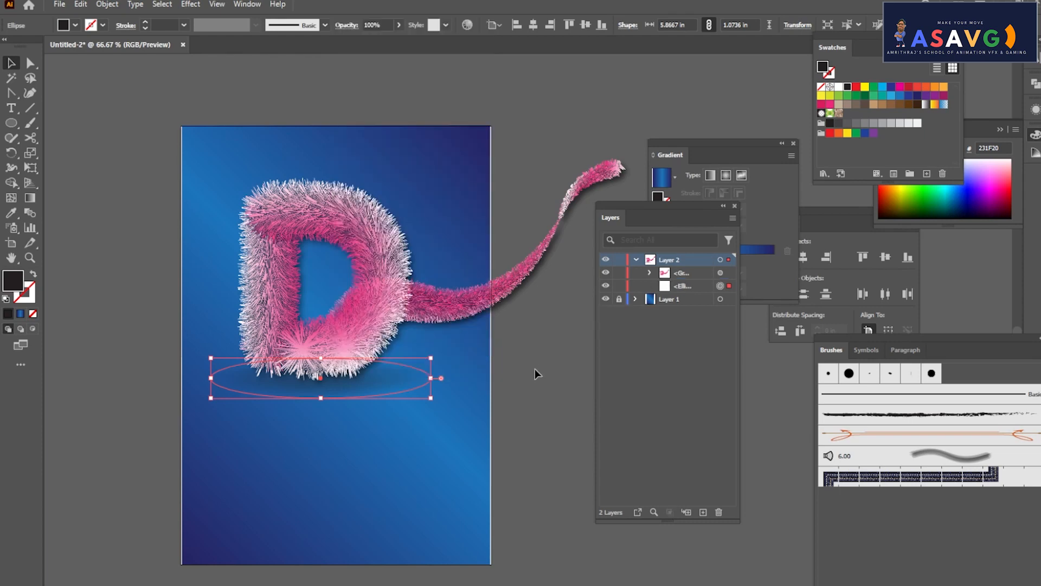
{"action": "left_click", "coordinate": [498, 434]}
Widen the shadow ellipse to about 7.7 by 1.41 in, shifting it slightly right beneath the D.
{"action": "left_click", "coordinate": [376, 386]}
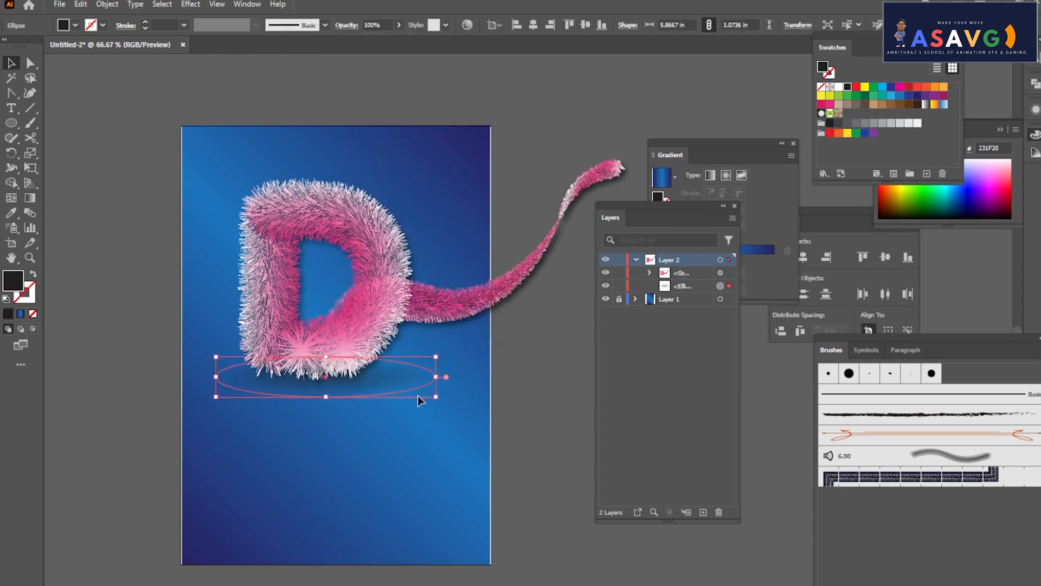
{"action": "left_click_drag", "start_coordinate": [435, 399], "coordinate": [475, 418]}
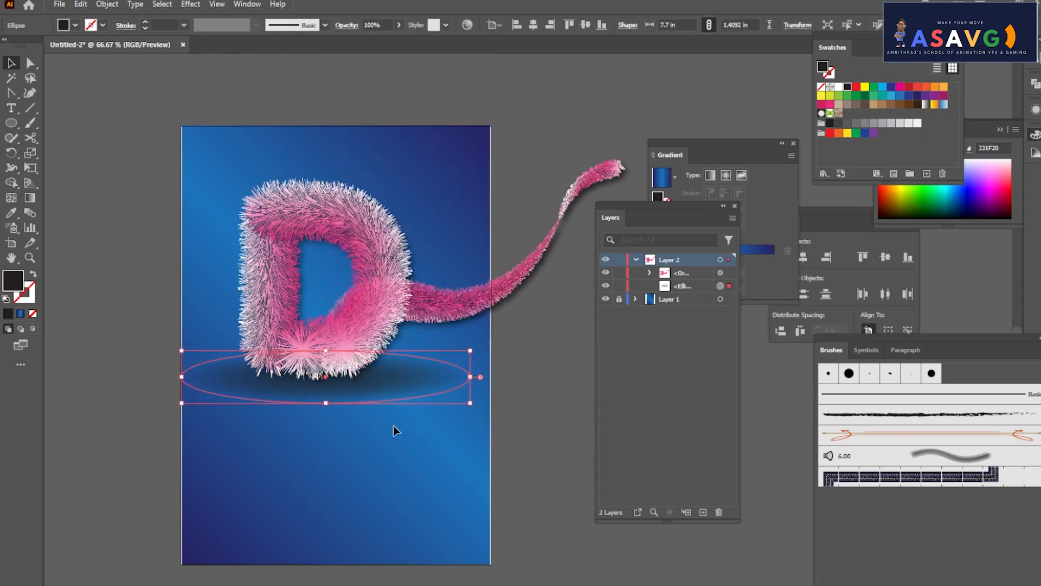
{"action": "left_click", "coordinate": [356, 474]}
Apply a Gaussian Blur to the shadow ellipse, adjusting its radius with the preview on to soften the shadow.
{"action": "left_click", "coordinate": [383, 386]}
{"action": "left_click", "coordinate": [190, 5]}
{"action": "mouse_move", "coordinate": [254, 206]}
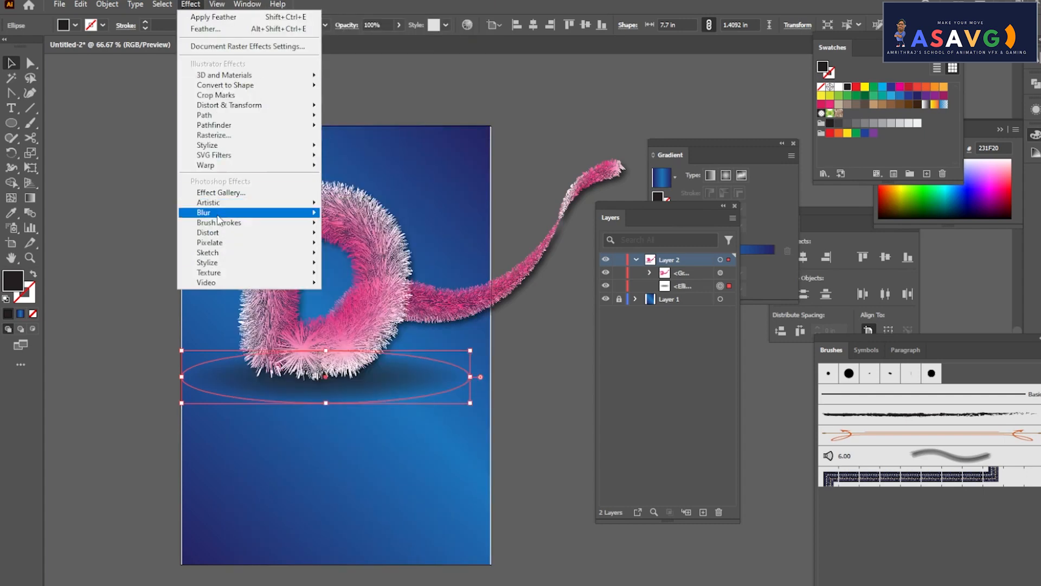
{"action": "mouse_move", "coordinate": [218, 216]}
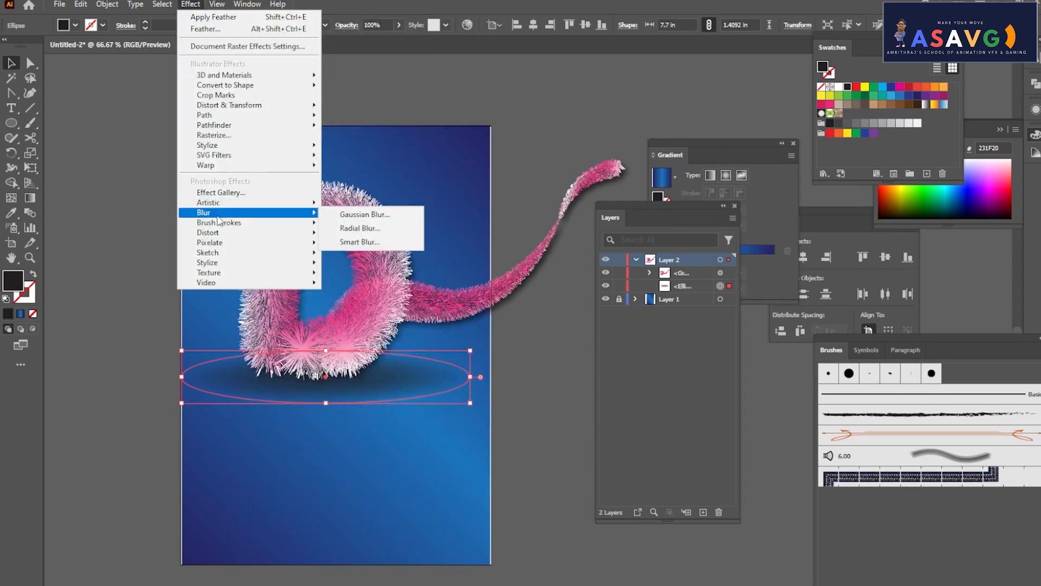
{"action": "left_click", "coordinate": [368, 218]}
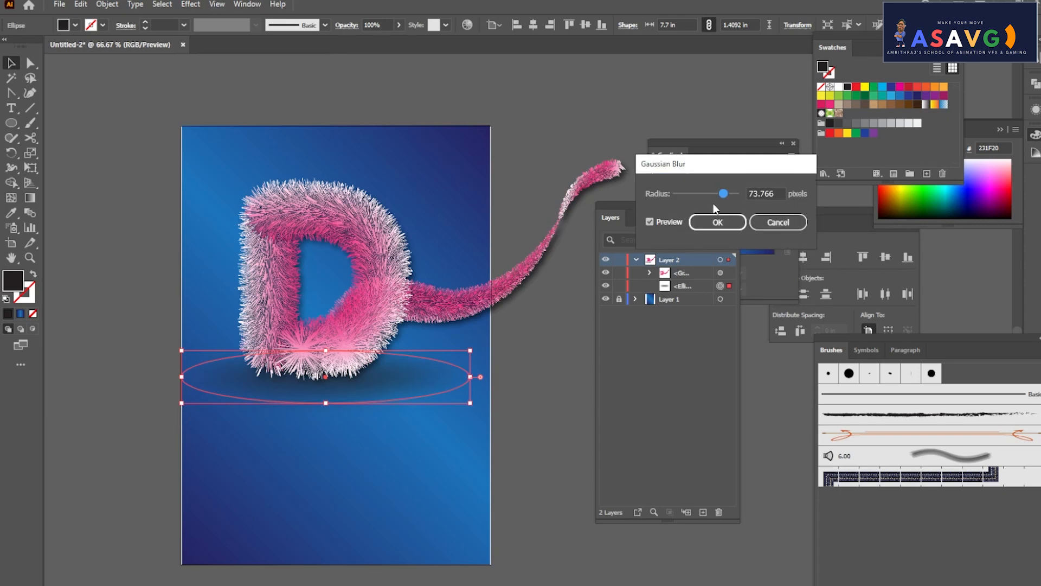
{"action": "mouse_move", "coordinate": [723, 194]}
{"action": "left_mouse_down"}
{"action": "mouse_move", "coordinate": [695, 194]}
{"action": "mouse_move", "coordinate": [730, 194]}
{"action": "left_mouse_up"}
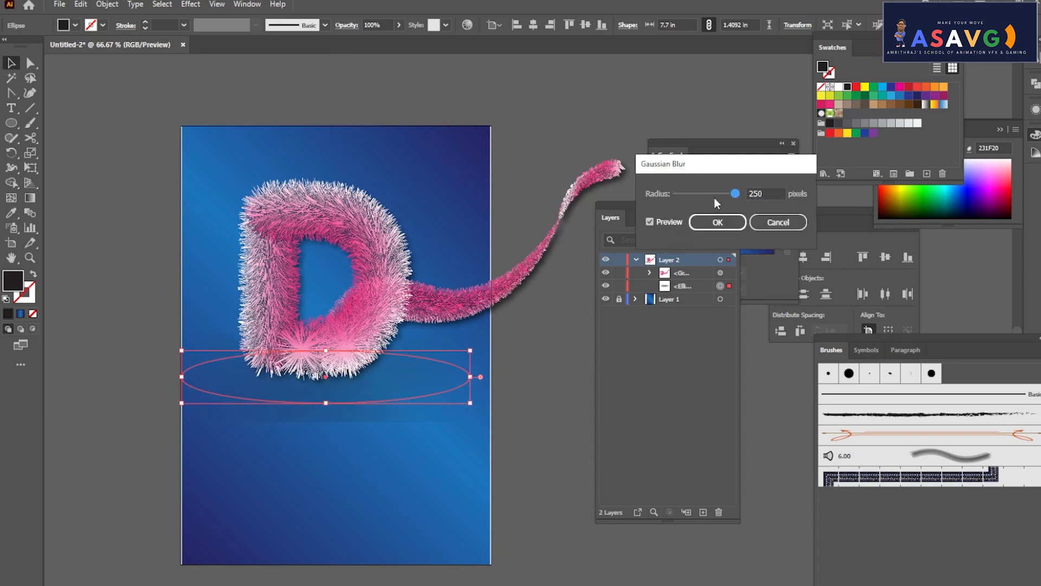
{"action": "left_click", "coordinate": [714, 195]}
{"action": "left_click_drag", "start_coordinate": [714, 197], "coordinate": [734, 197]}
{"action": "left_click", "coordinate": [725, 225]}
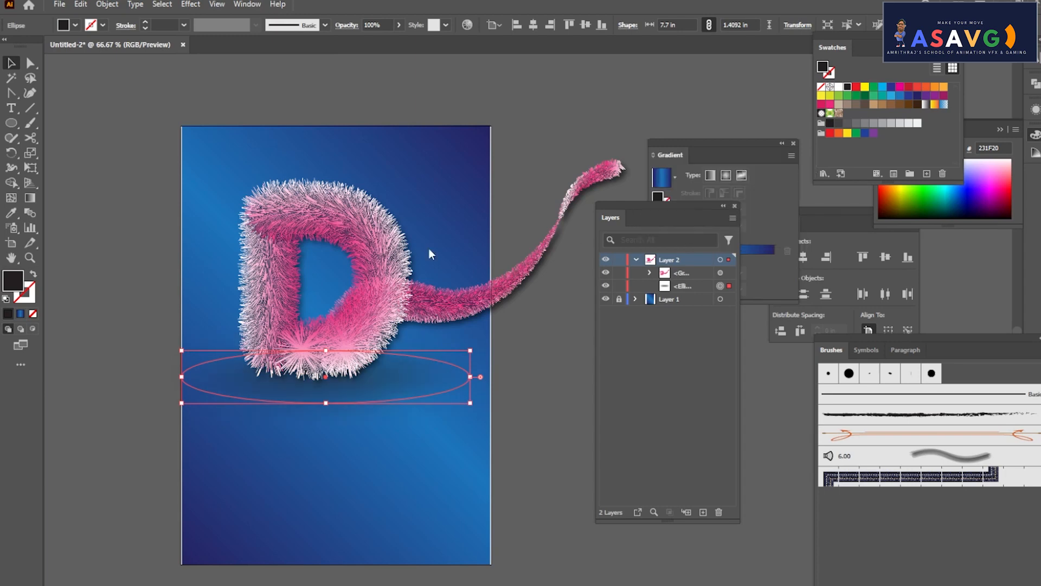
{"action": "left_click", "coordinate": [88, 289]}
Shift the shadow ellipse slightly right under the D and hide the interface panels to check the shadow.
{"action": "left_click", "coordinate": [327, 400]}
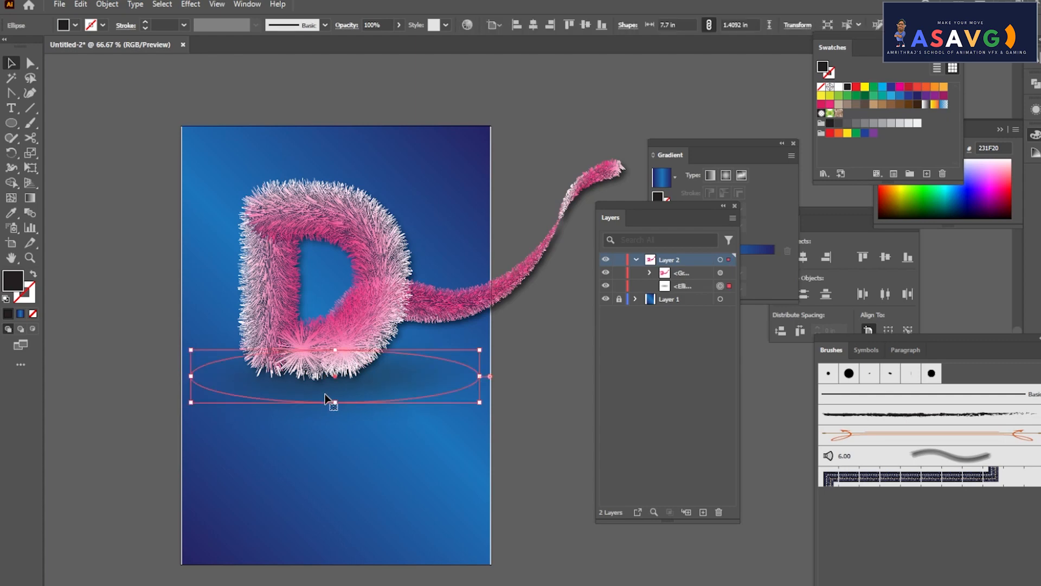
{"action": "key", "text": "Tab"}
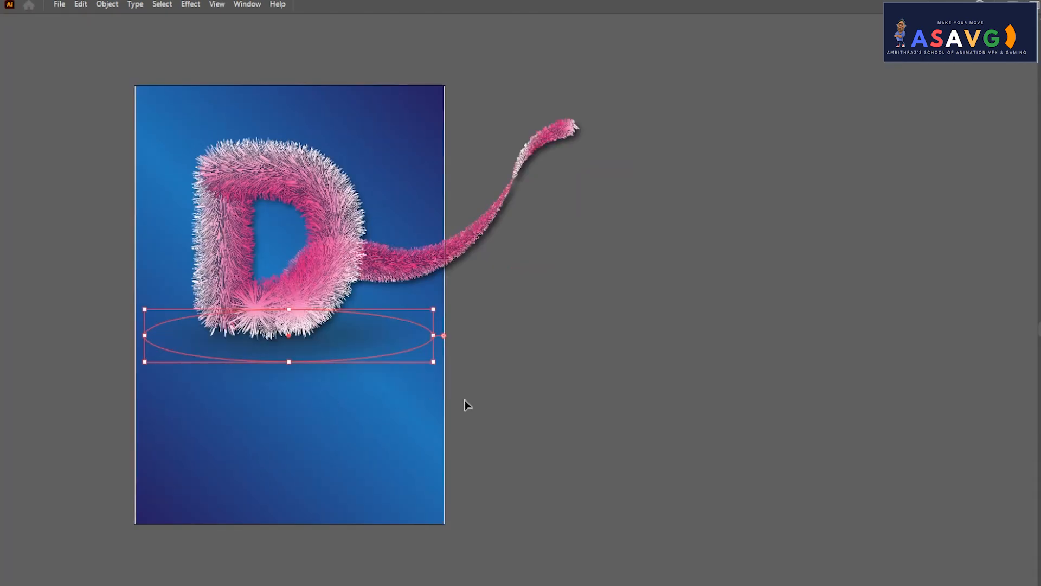
{"action": "left_click", "coordinate": [490, 404]}
{"action": "left_click_drag", "start_coordinate": [465, 383], "coordinate": [631, 386]}
{"action": "scroll", "coordinate": [489, 387], "scroll_direction": "up", "scroll_amount": 2}
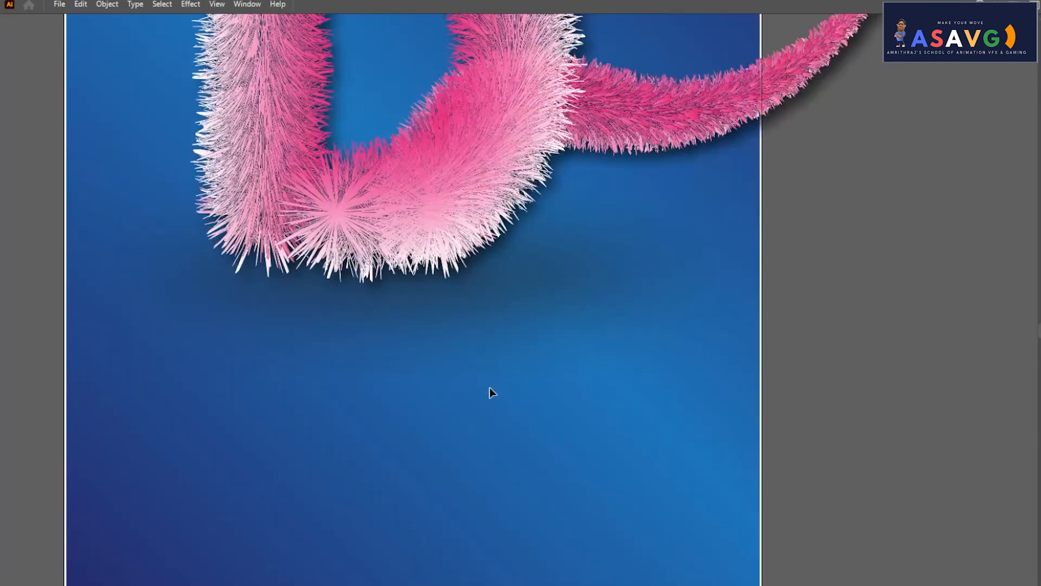
{"action": "scroll", "coordinate": [490, 387], "scroll_direction": "down", "scroll_amount": 2}
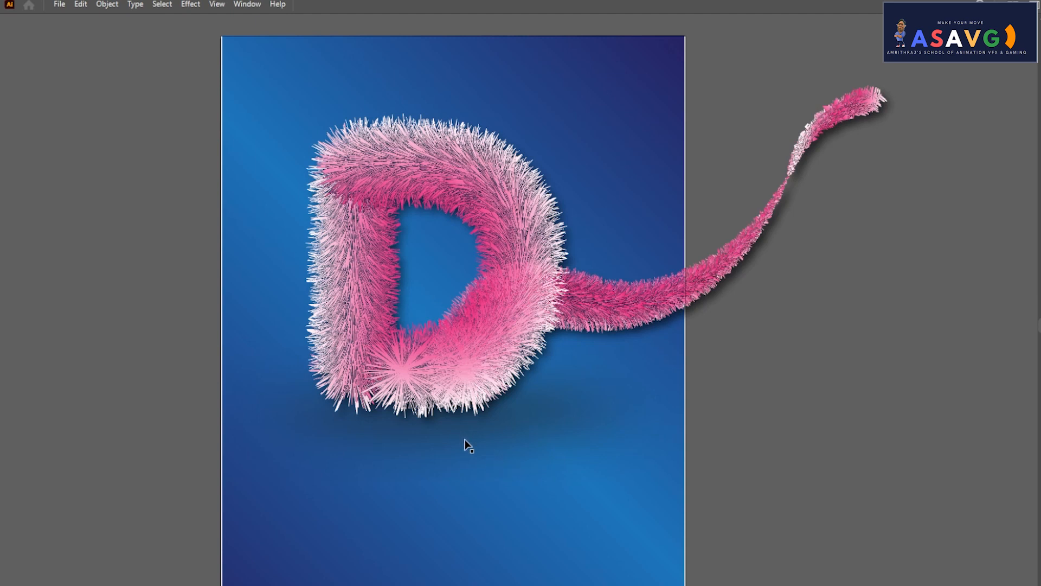
{"action": "left_click_drag", "start_coordinate": [448, 442], "coordinate": [392, 386]}
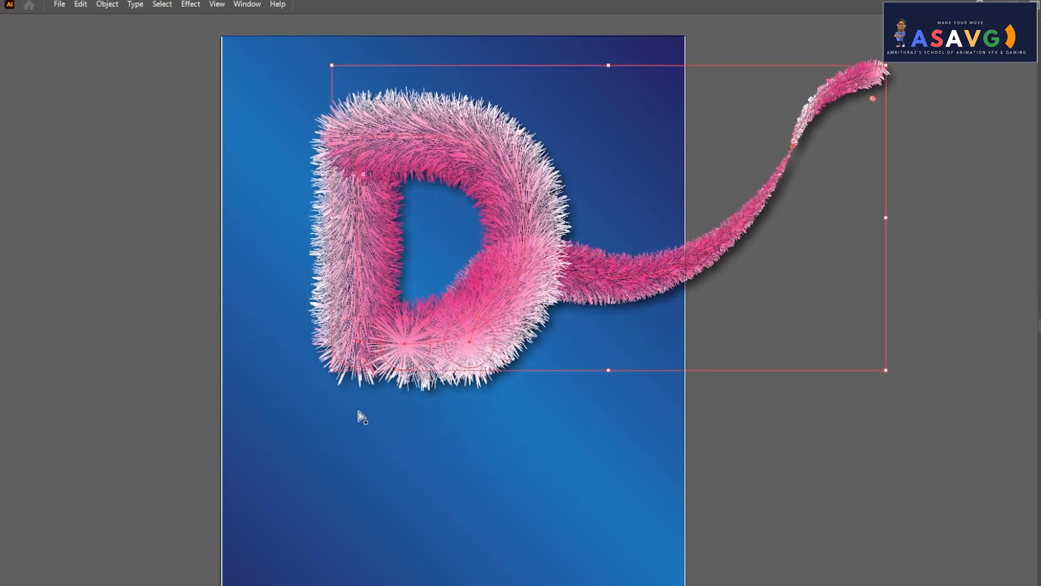
{"action": "key", "text": "ctrl+z"}
{"action": "key", "text": "ctrl+z"}
{"action": "left_click_drag", "start_coordinate": [426, 457], "coordinate": [443, 481]}
{"action": "left_click", "coordinate": [442, 539]}
{"action": "left_click", "coordinate": [407, 469]}
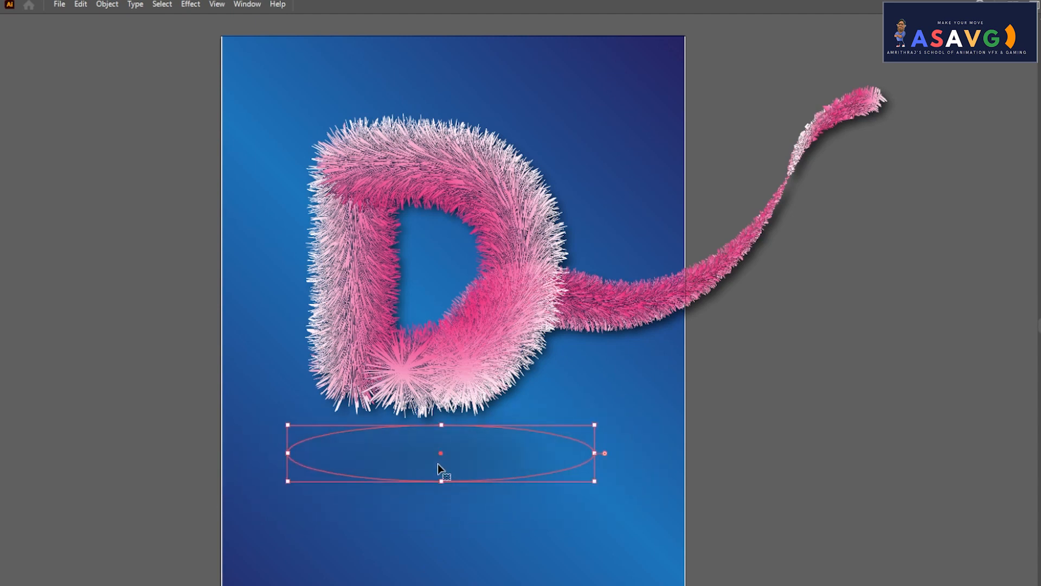
{"action": "key", "text": "ctrl+z"}
{"action": "key", "text": "ctrl+shift+a"}
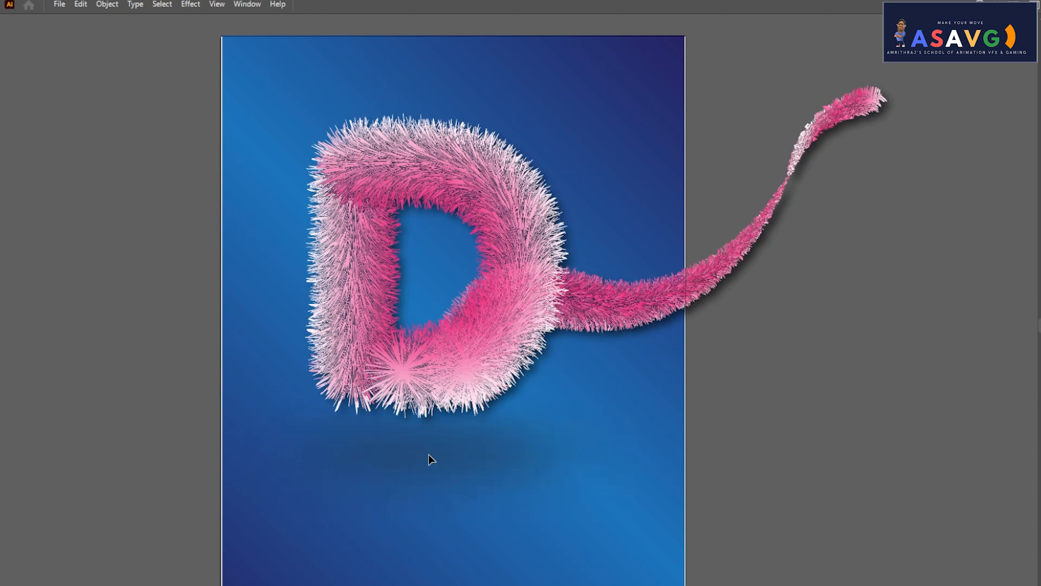
{"action": "left_click", "coordinate": [427, 461]}
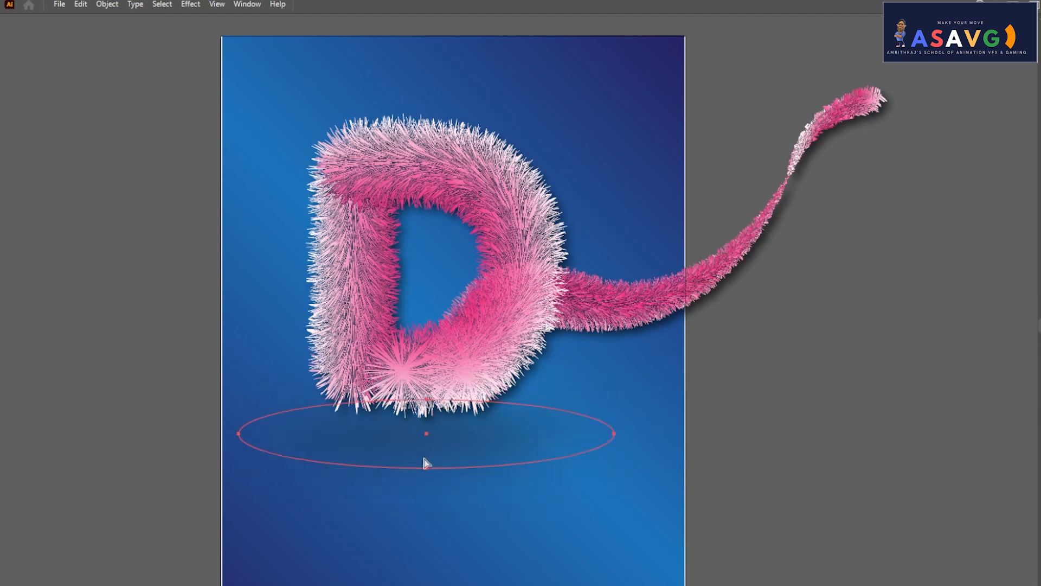
{"action": "key", "text": "ctrl+z"}
{"action": "key", "text": "ctrl+z"}
Move the shadow ellipse up and to the right so it sits just beneath the D's base.
{"action": "left_click_drag", "start_coordinate": [423, 457], "coordinate": [455, 434]}
{"action": "left_click", "coordinate": [513, 563]}
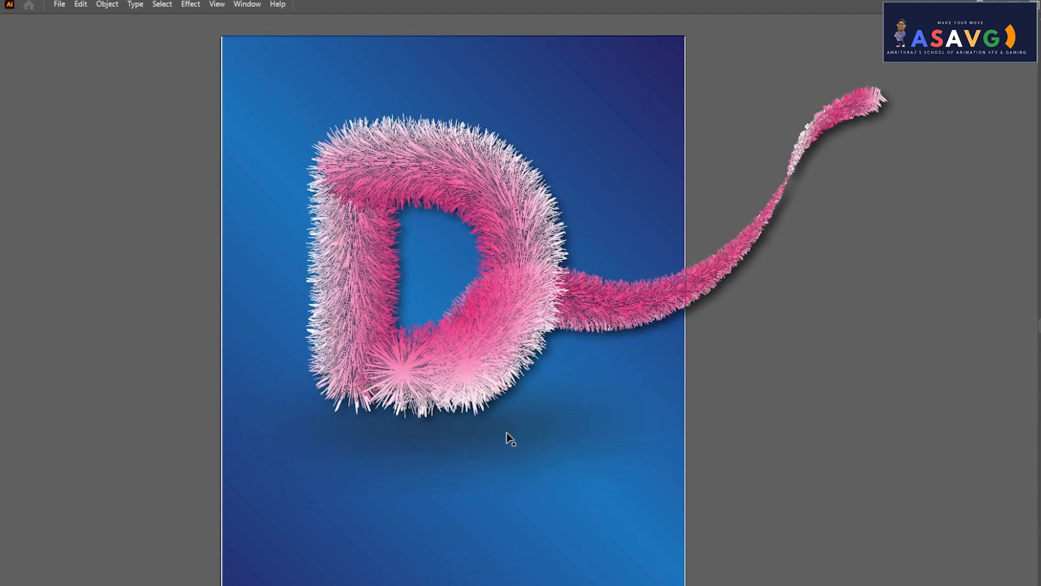
{"action": "left_click", "coordinate": [508, 432]}
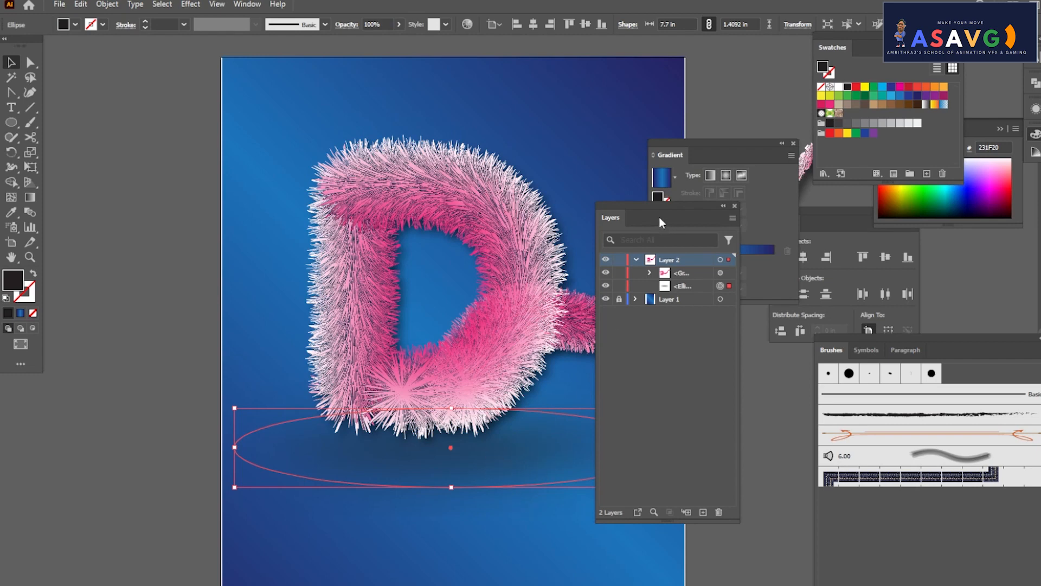
Move the floating Layers panel clear of the D and its ground shadow.
{"action": "left_click_drag", "start_coordinate": [660, 222], "coordinate": [734, 223]}
{"action": "left_click", "coordinate": [475, 566]}
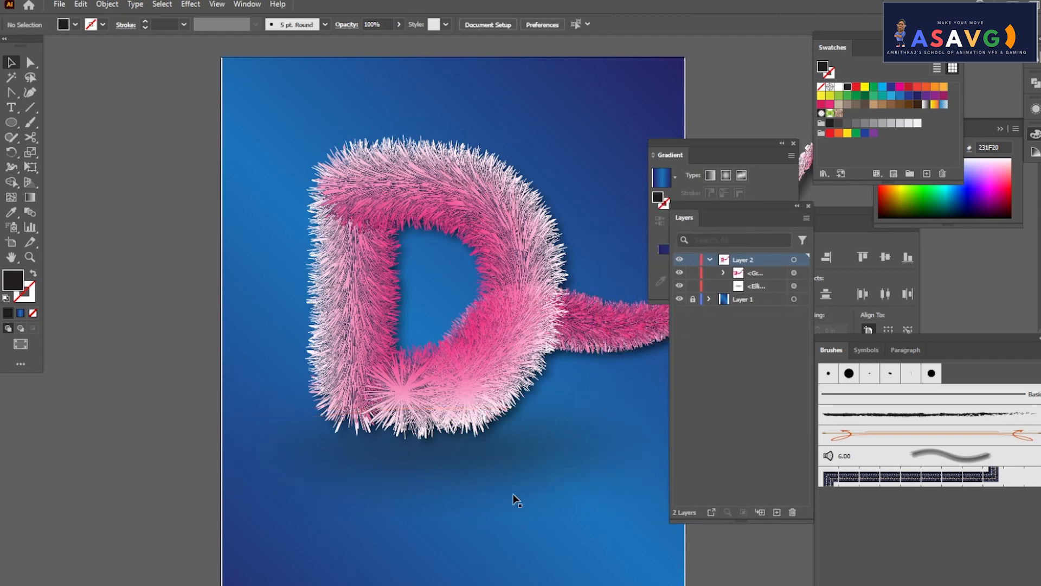
{"action": "left_click", "coordinate": [506, 455]}
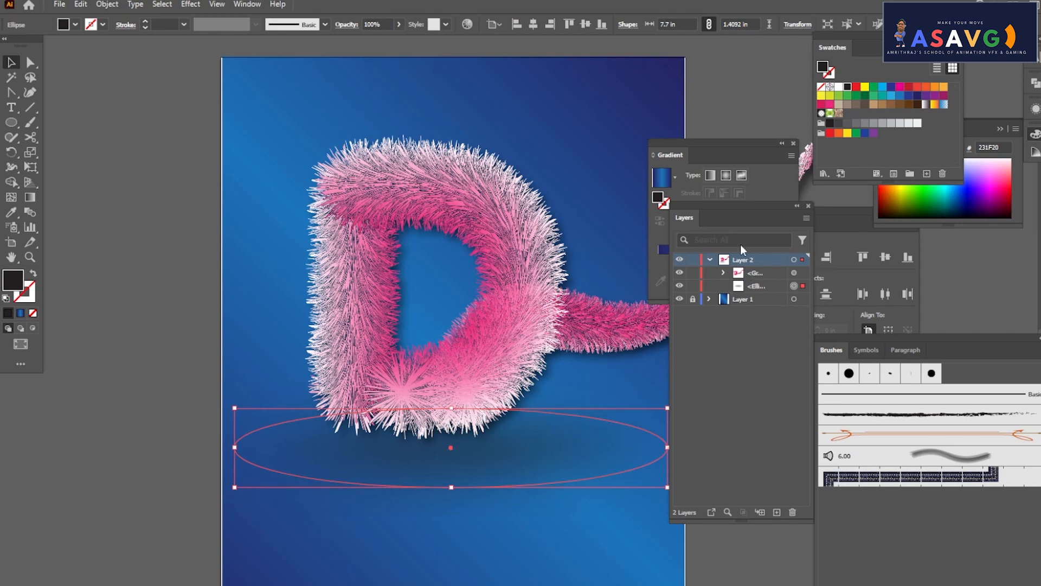
{"action": "left_click_drag", "start_coordinate": [734, 222], "coordinate": [590, 319]}
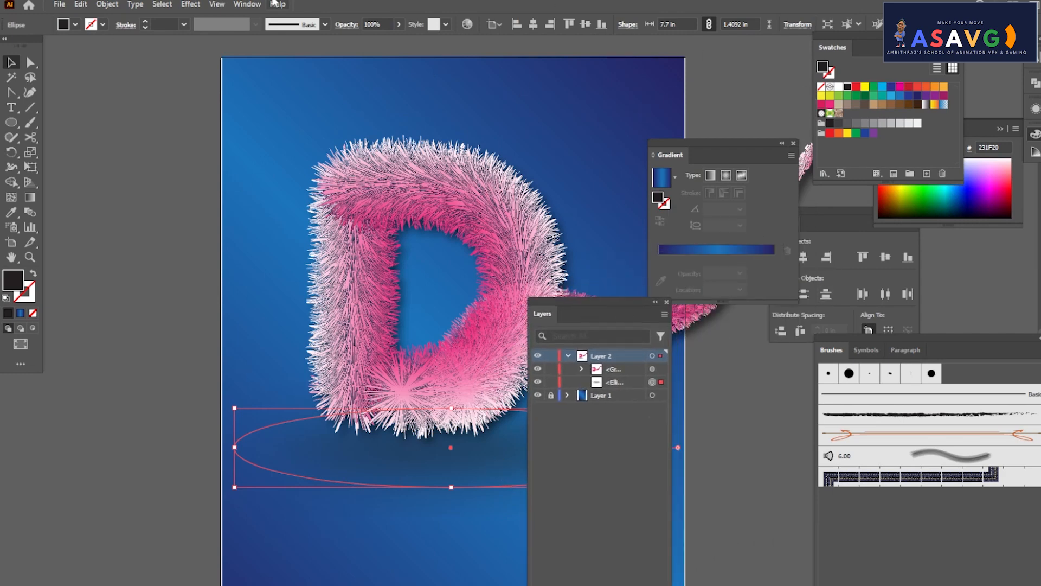
{"action": "left_click", "coordinate": [254, 5]}
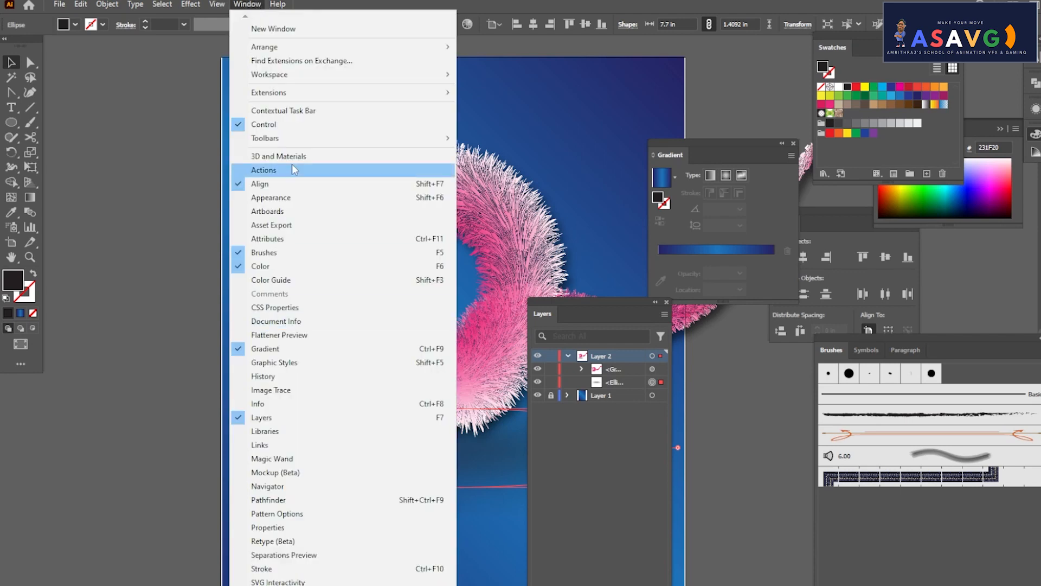
{"action": "mouse_move", "coordinate": [302, 82]}
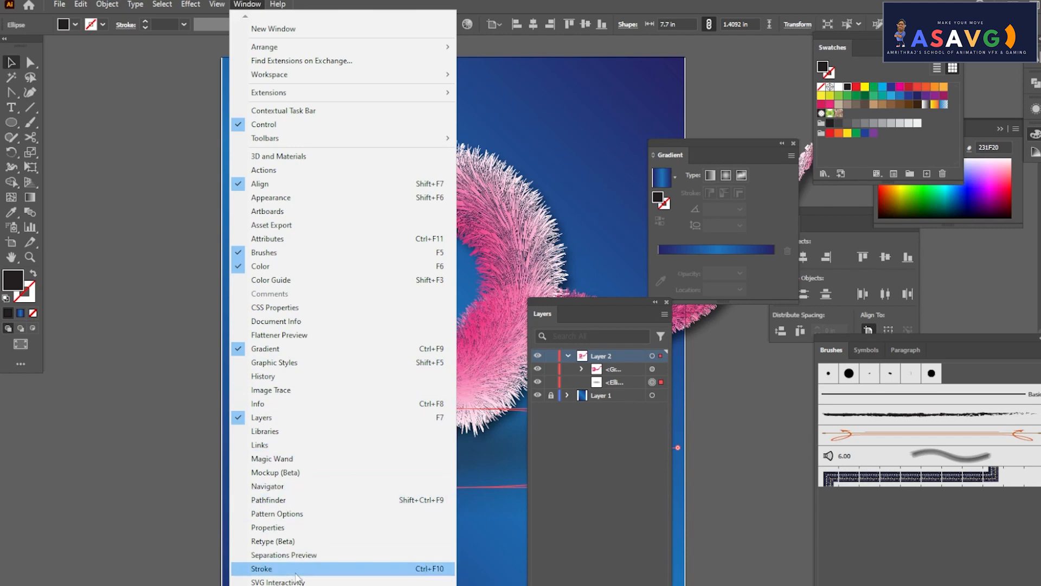
{"action": "mouse_move", "coordinate": [303, 584]}
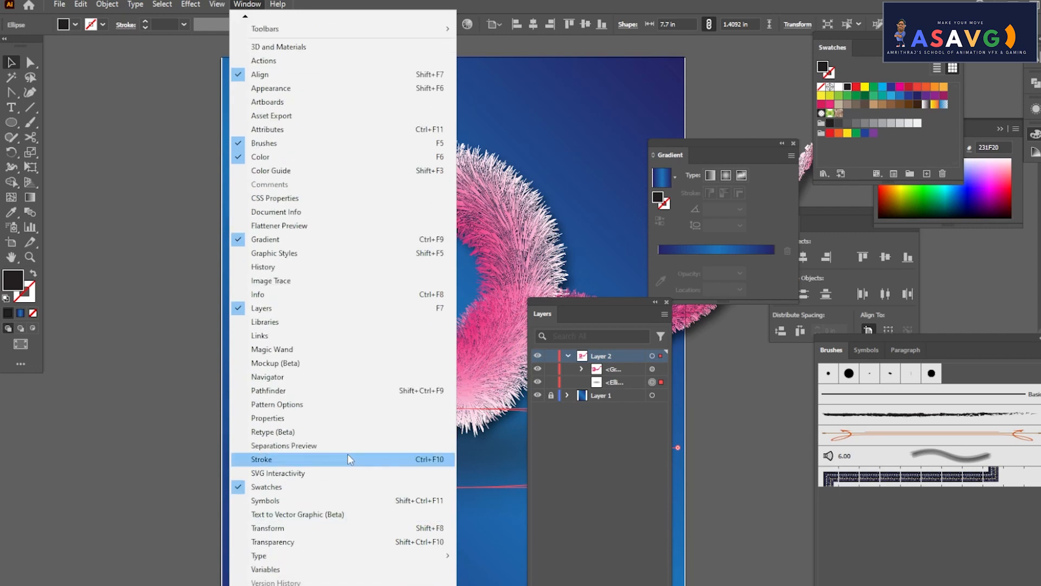
{"action": "left_click", "coordinate": [548, 159]}
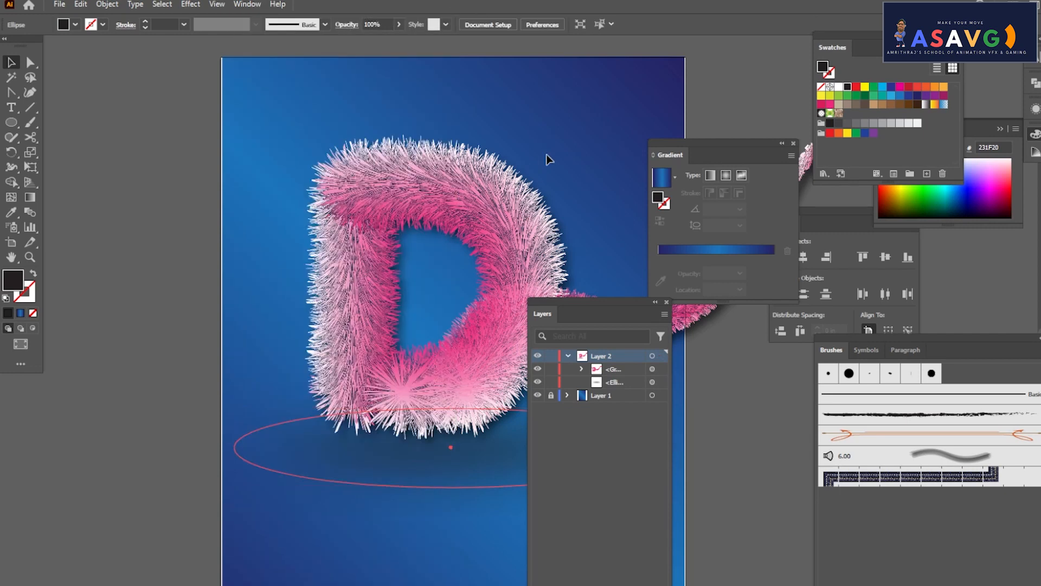
{"action": "left_click_drag", "start_coordinate": [574, 317], "coordinate": [717, 374]}
{"action": "left_click", "coordinate": [500, 404]}
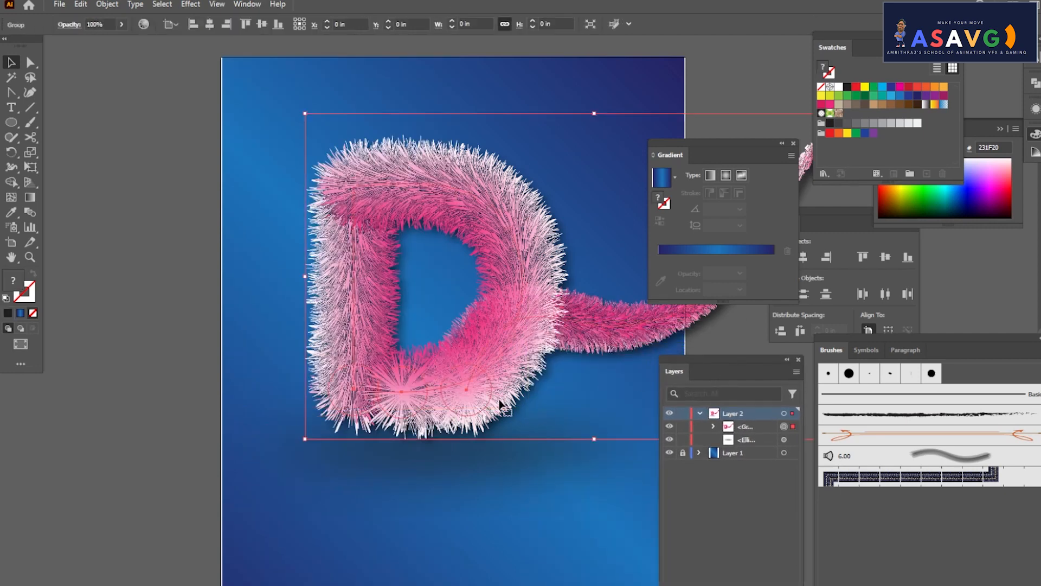
Reduce the opacity of the shadow ellipse beneath the D to 45%.
{"action": "left_click", "coordinate": [545, 442]}
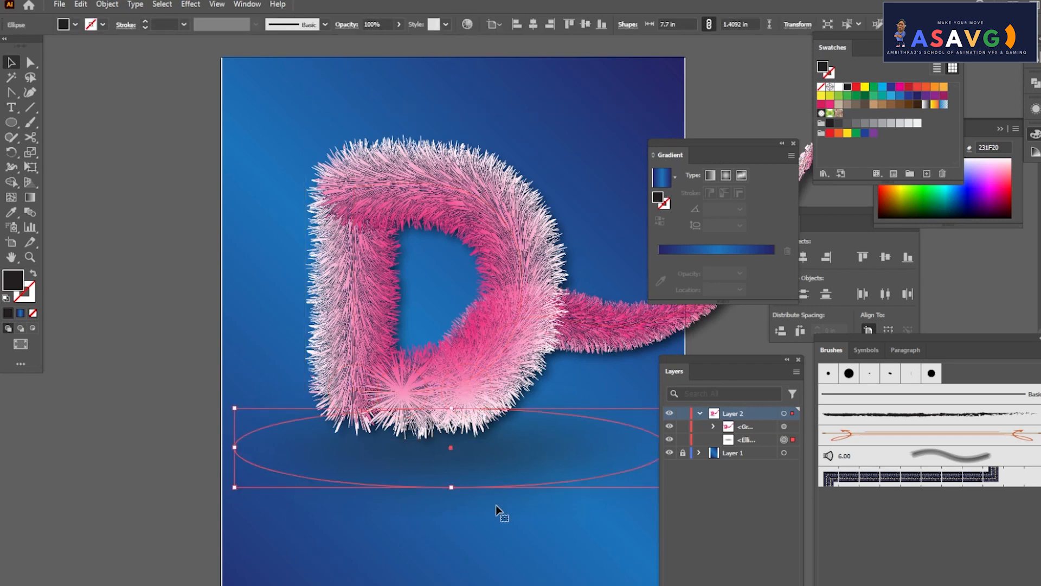
{"action": "left_click", "coordinate": [398, 24]}
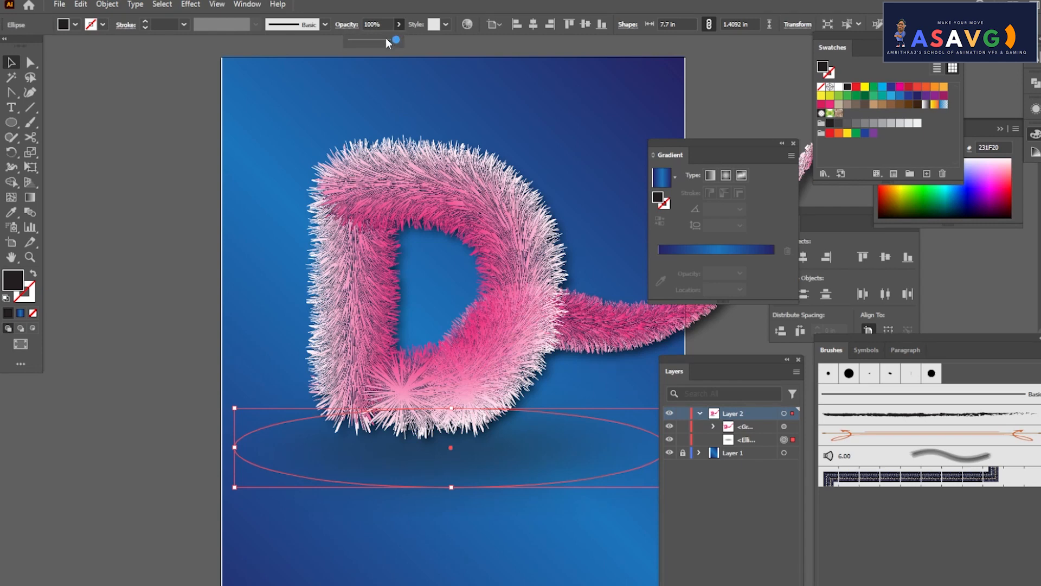
{"action": "left_click", "coordinate": [379, 40]}
{"action": "left_click_drag", "start_coordinate": [377, 43], "coordinate": [368, 41]}
{"action": "left_click", "coordinate": [113, 194]}
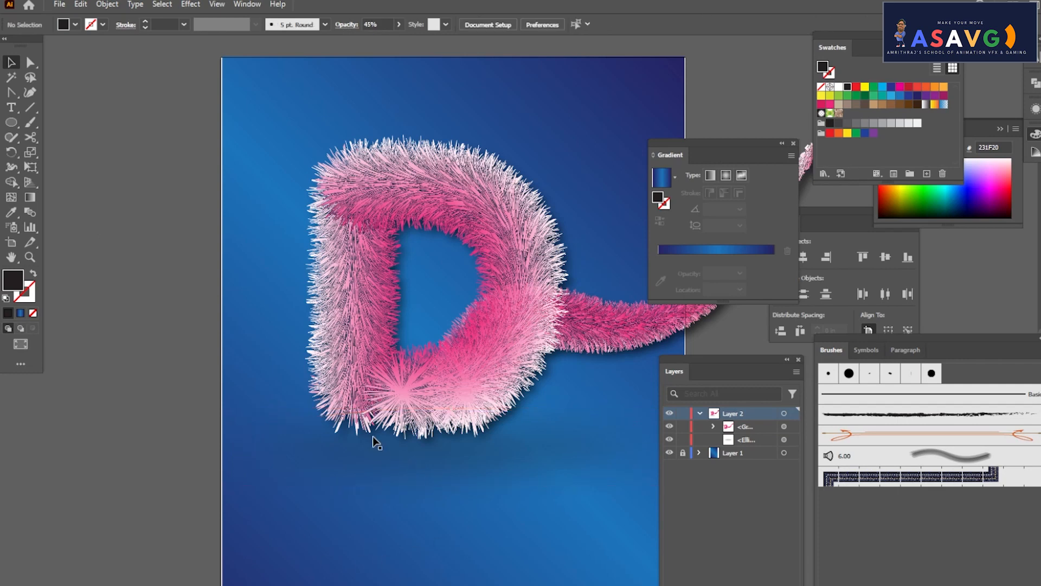
Check the artwork full screen without panels, and inspect its paths briefly in outline view.
{"action": "key", "text": "f"}
{"action": "key", "text": "f"}
{"action": "key", "text": "f"}
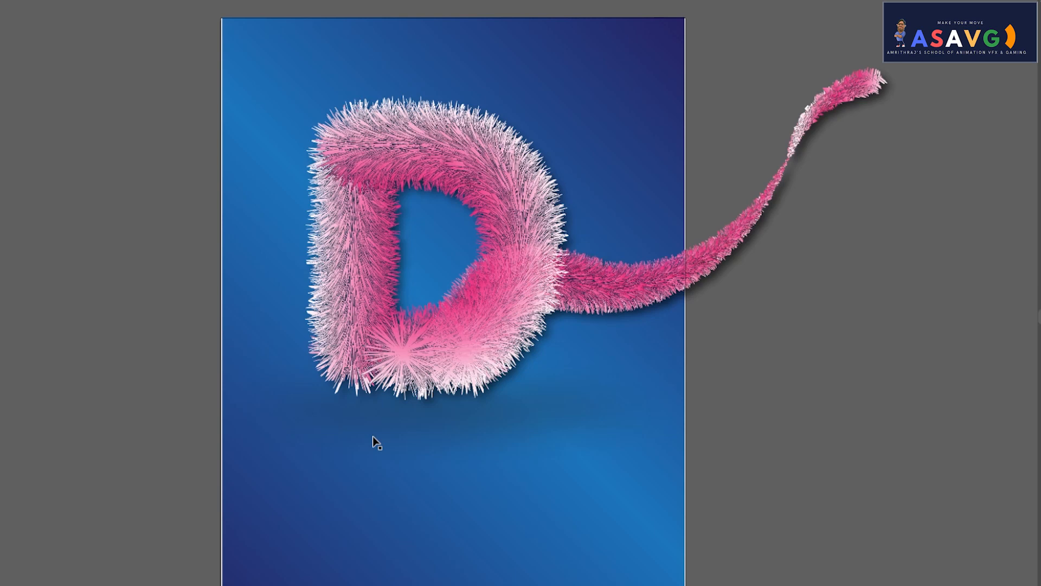
{"action": "key", "text": "ctrl+y"}
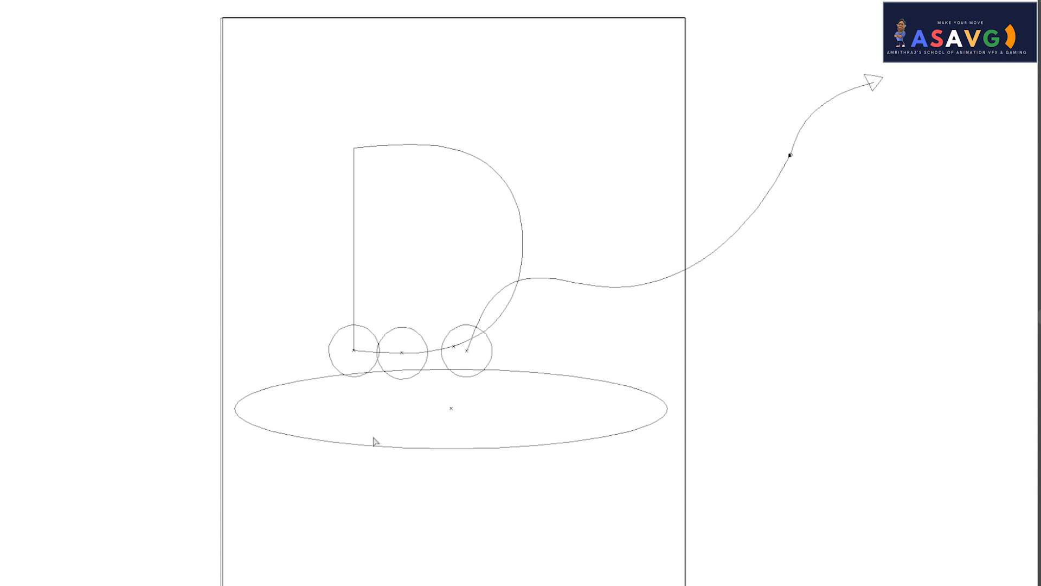
{"action": "key", "text": "ctrl+y"}
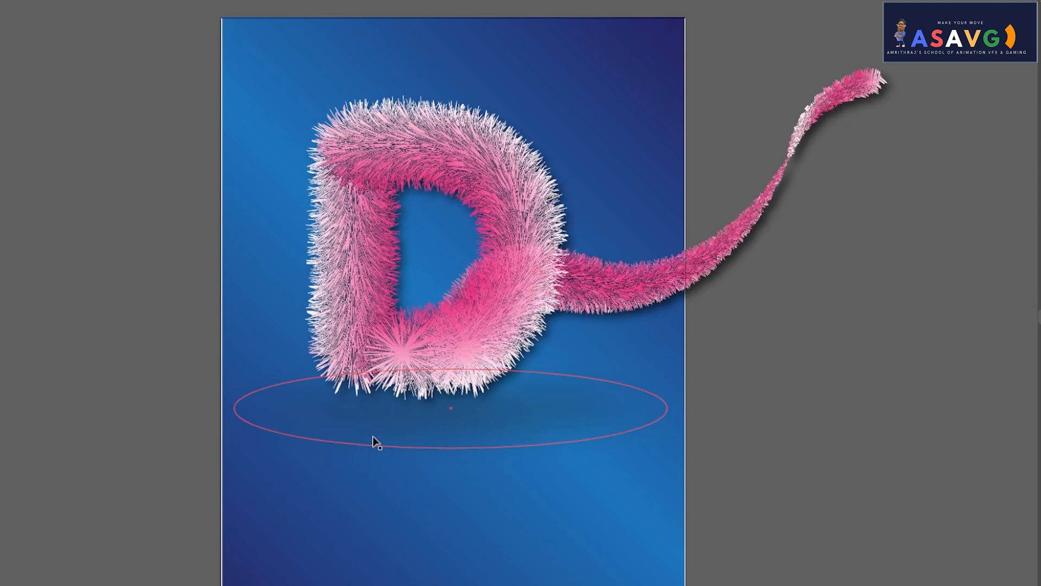
Ungroup the furry D and wavy stroke, and move the stroke down and slightly right, off the D's lower curve.
{"action": "left_click", "coordinate": [630, 299]}
{"action": "right_click", "coordinate": [581, 290]}
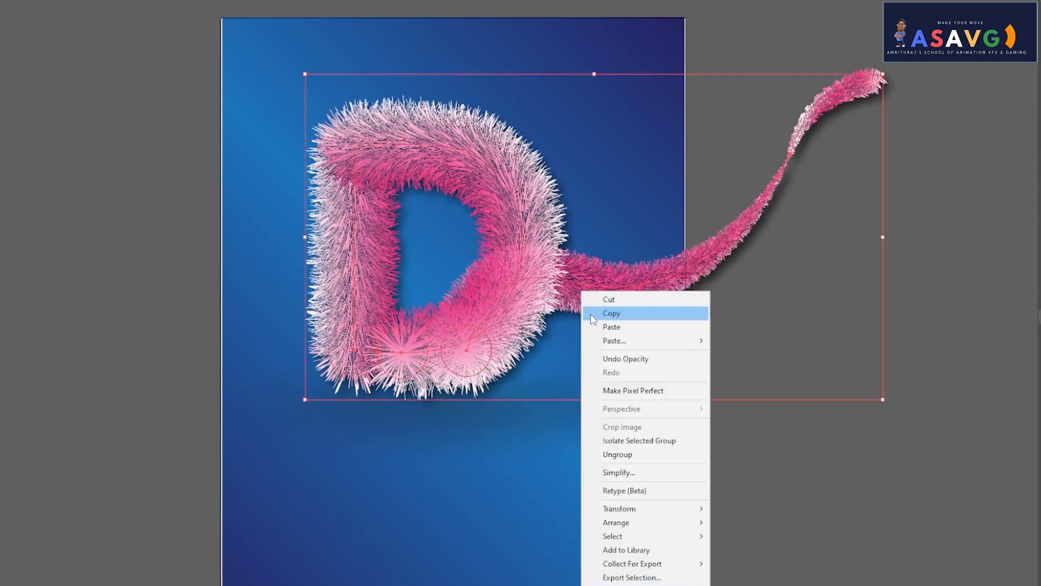
{"action": "left_click", "coordinate": [650, 456]}
{"action": "left_click", "coordinate": [651, 327]}
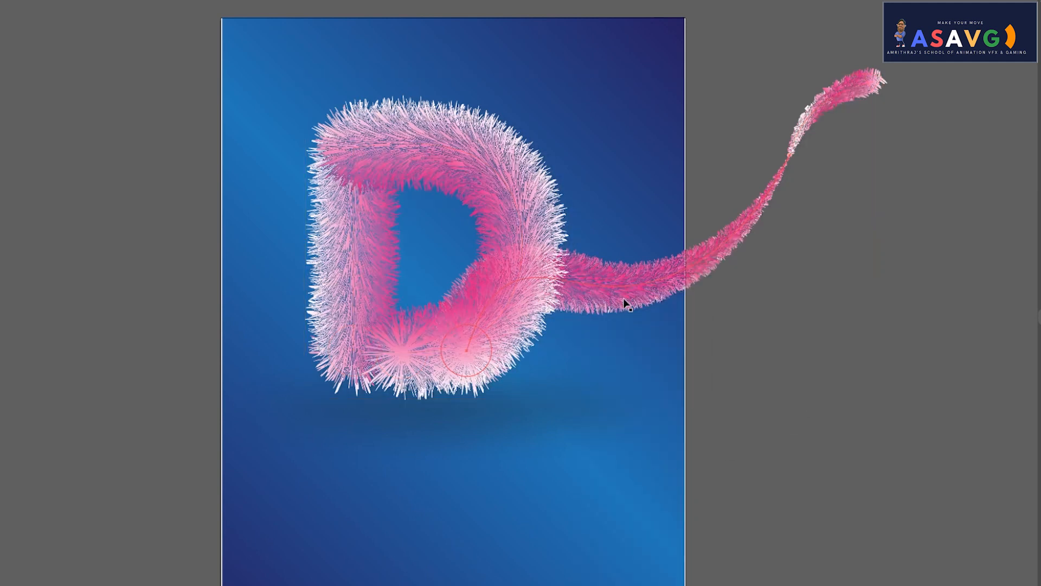
{"action": "left_click", "coordinate": [623, 297]}
{"action": "left_click_drag", "start_coordinate": [621, 305], "coordinate": [519, 463]}
Isolate the wavy stroke's blend and reshape its spine so the round starting end sits just under the D's base.
{"action": "double_click", "coordinate": [510, 470]}
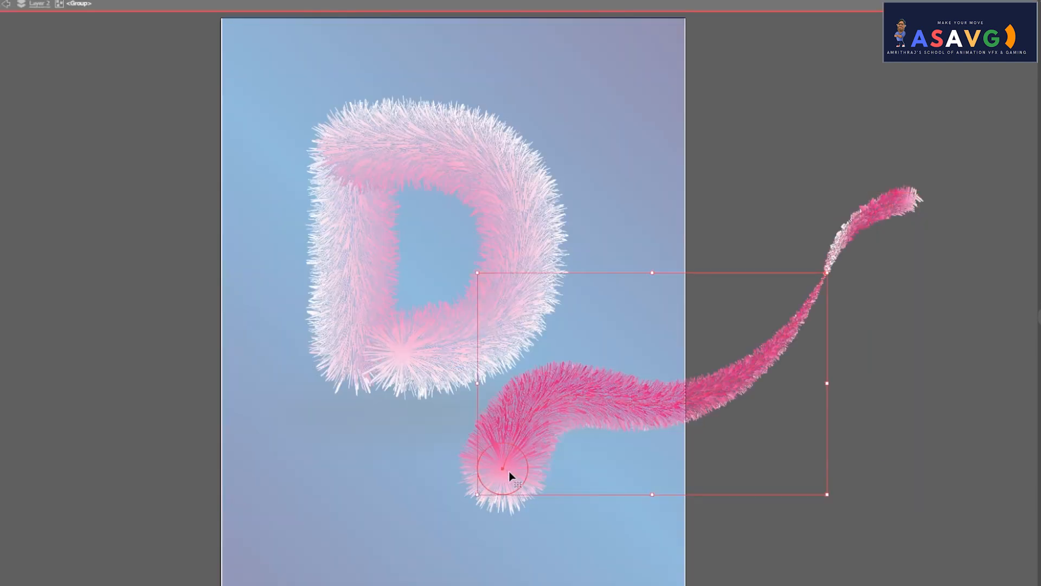
{"action": "left_click", "coordinate": [434, 542]}
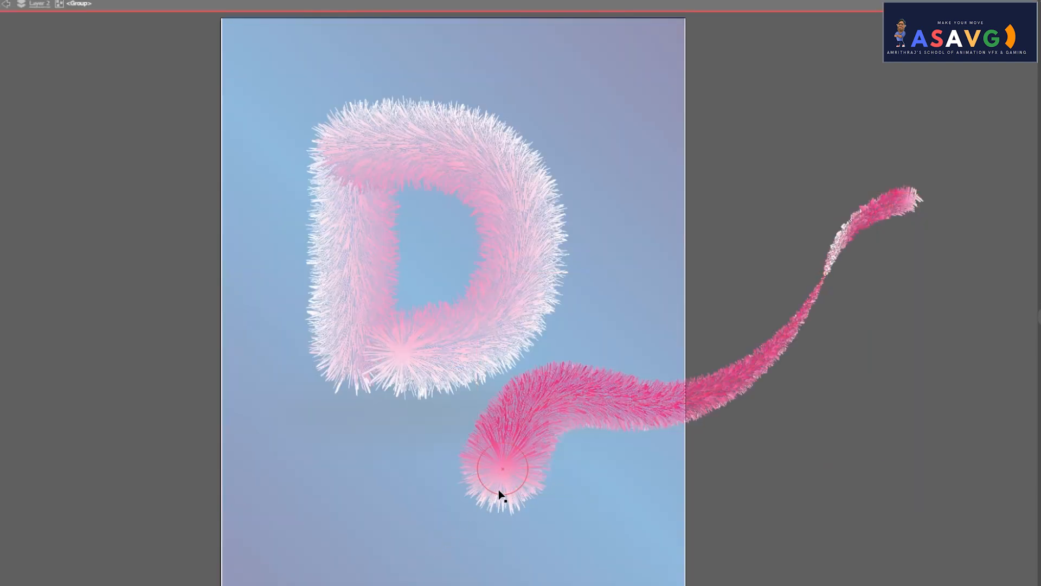
{"action": "left_click", "coordinate": [499, 489]}
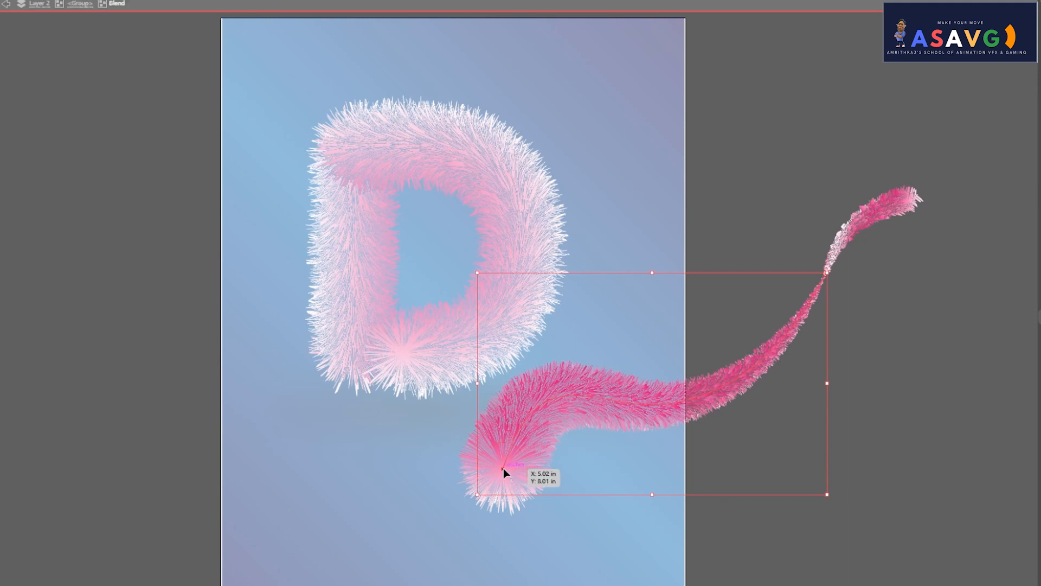
{"action": "left_click_drag", "start_coordinate": [503, 468], "coordinate": [426, 410]}
{"action": "left_click_drag", "start_coordinate": [574, 397], "coordinate": [598, 379]}
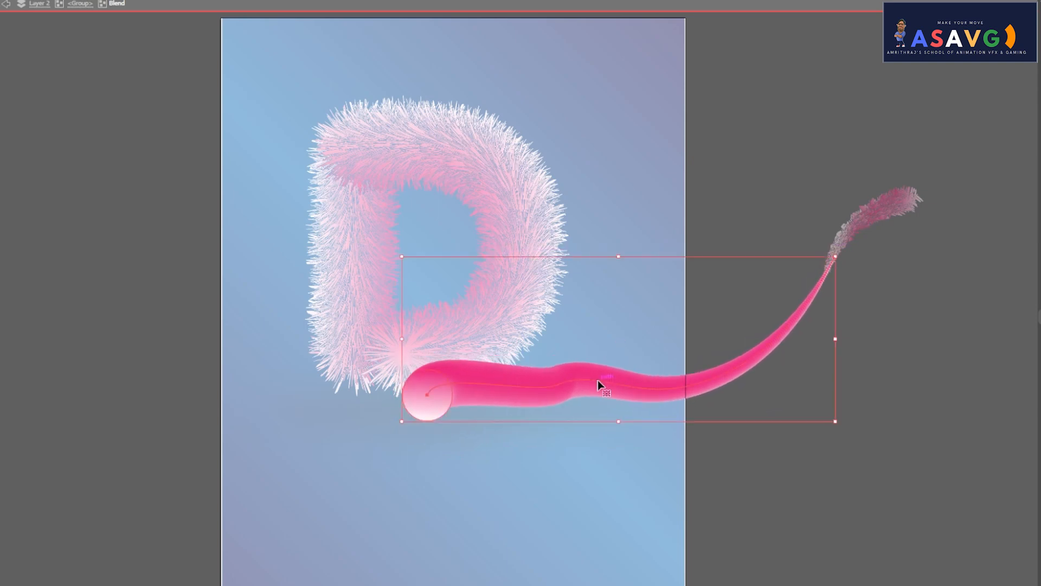
Bring back the interface panels and reshape the spine's middle and outer curves with the Anchor Point tool to make the stroke wavier.
{"action": "key", "text": "Tab"}
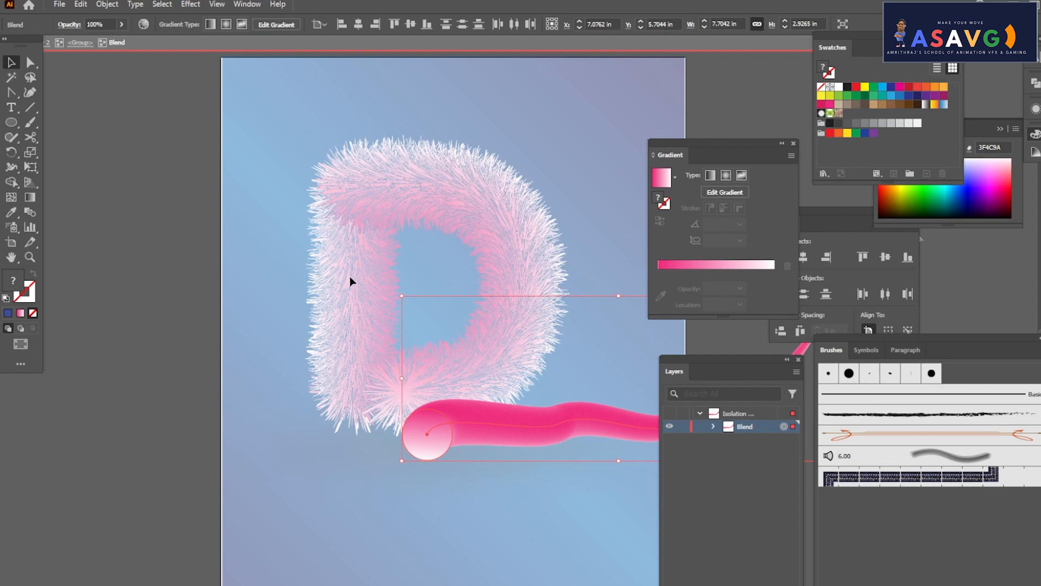
{"action": "left_click", "coordinate": [11, 93]}
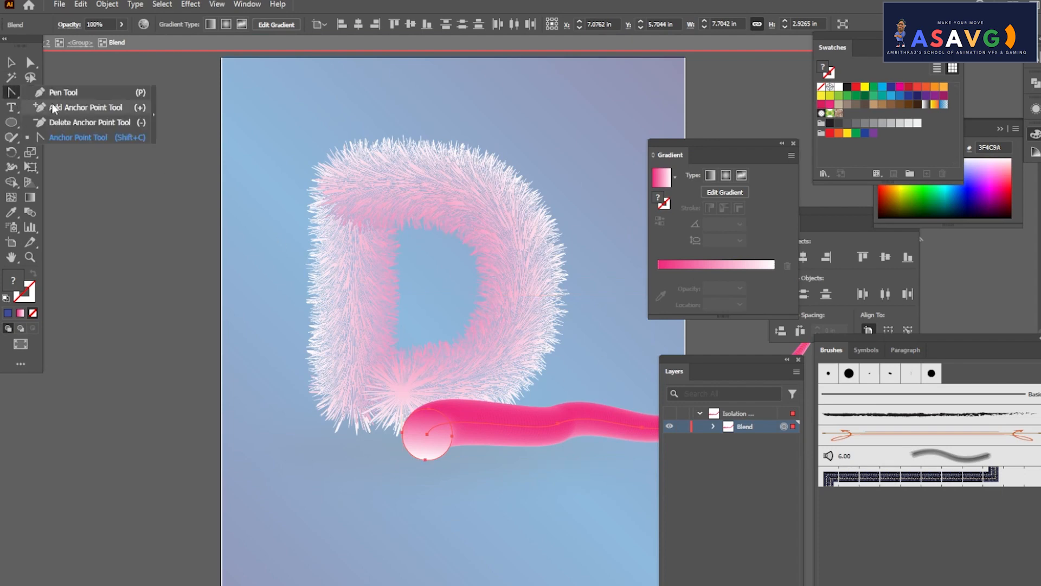
{"action": "left_click", "coordinate": [63, 92]}
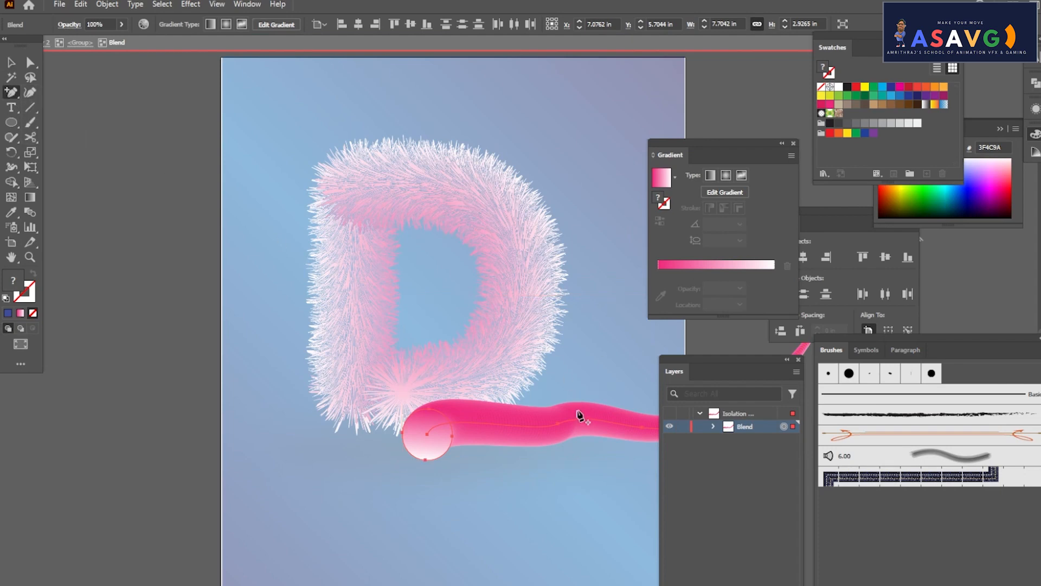
{"action": "left_click", "coordinate": [12, 93]}
{"action": "left_click", "coordinate": [67, 137]}
{"action": "mouse_move", "coordinate": [553, 428]}
{"action": "left_mouse_down"}
{"action": "mouse_move", "coordinate": [570, 432]}
{"action": "mouse_move", "coordinate": [587, 417]}
{"action": "left_mouse_up"}
{"action": "left_click_drag", "start_coordinate": [508, 446], "coordinate": [314, 424]}
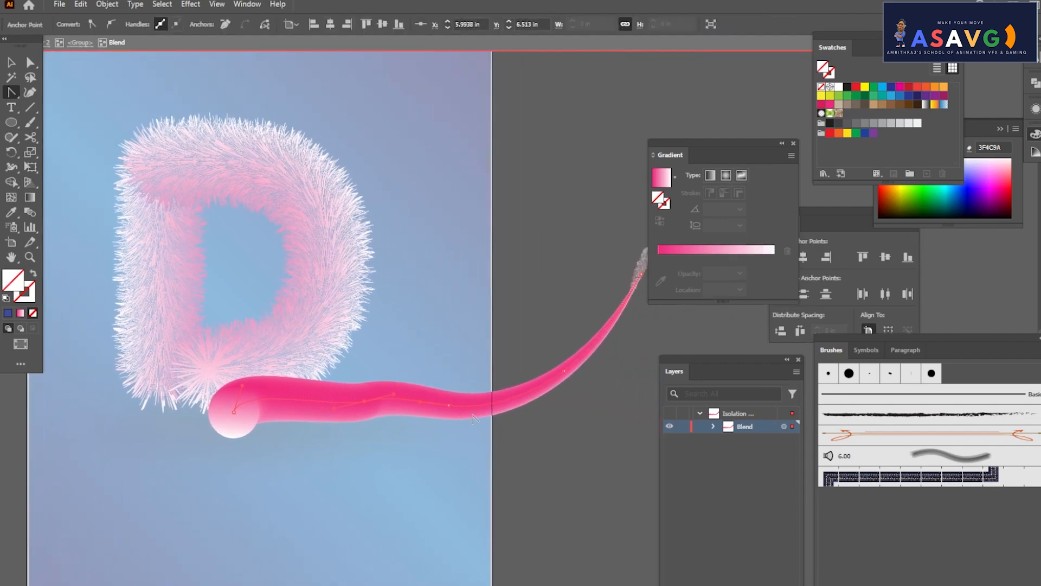
{"action": "mouse_move", "coordinate": [454, 407]}
{"action": "left_mouse_down"}
{"action": "mouse_move", "coordinate": [465, 407]}
{"action": "mouse_move", "coordinate": [453, 403]}
{"action": "left_mouse_up"}
{"action": "scroll", "coordinate": [539, 438], "scroll_direction": "down", "scroll_amount": 1}
{"action": "left_click_drag", "start_coordinate": [547, 416], "coordinate": [497, 430]}
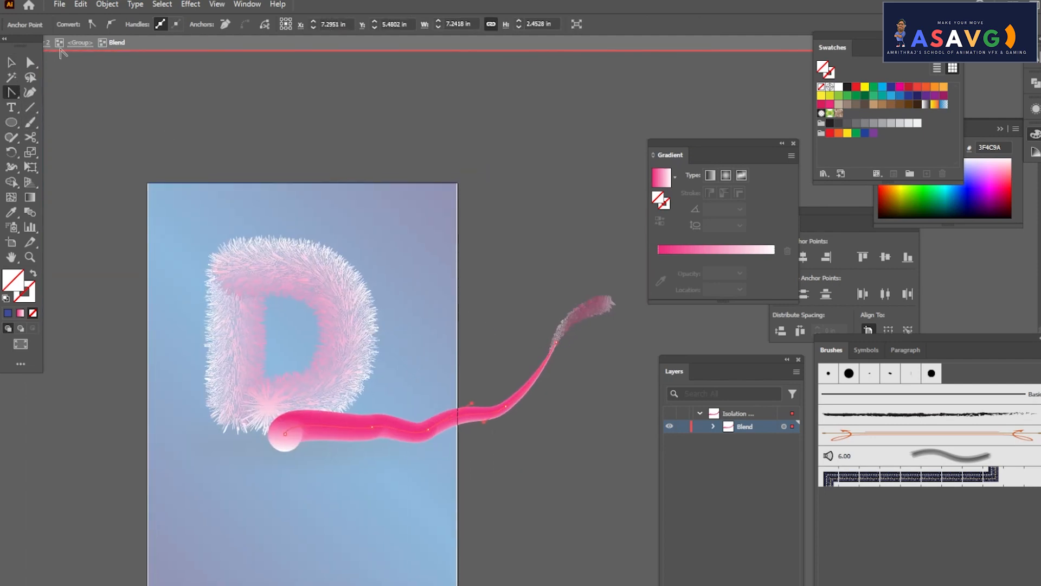
Exit isolation mode completely, moving the Tools panel down clear of the isolation bar.
{"action": "left_click", "coordinate": [16, 63]}
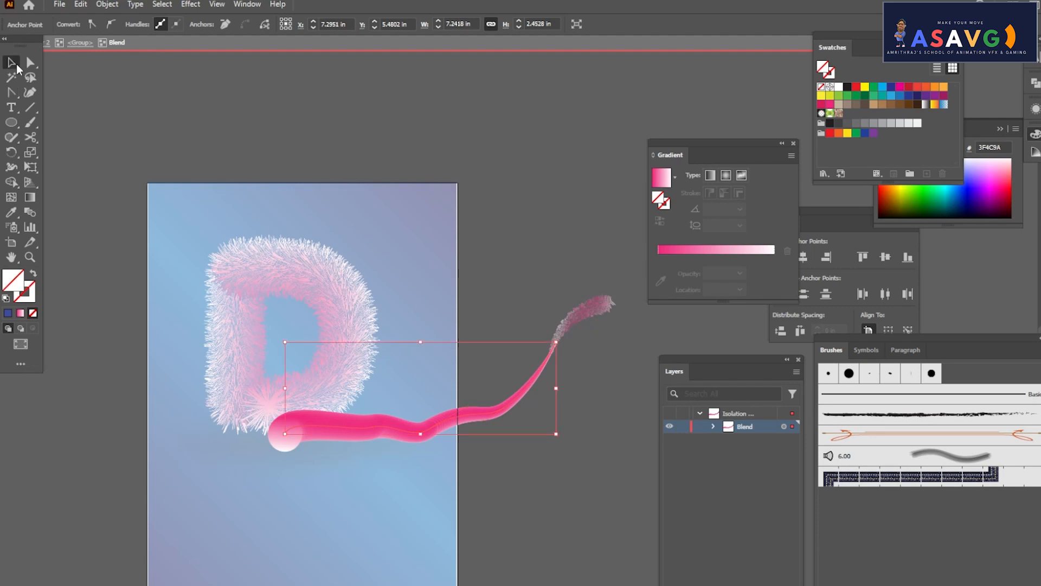
{"action": "left_click", "coordinate": [49, 44]}
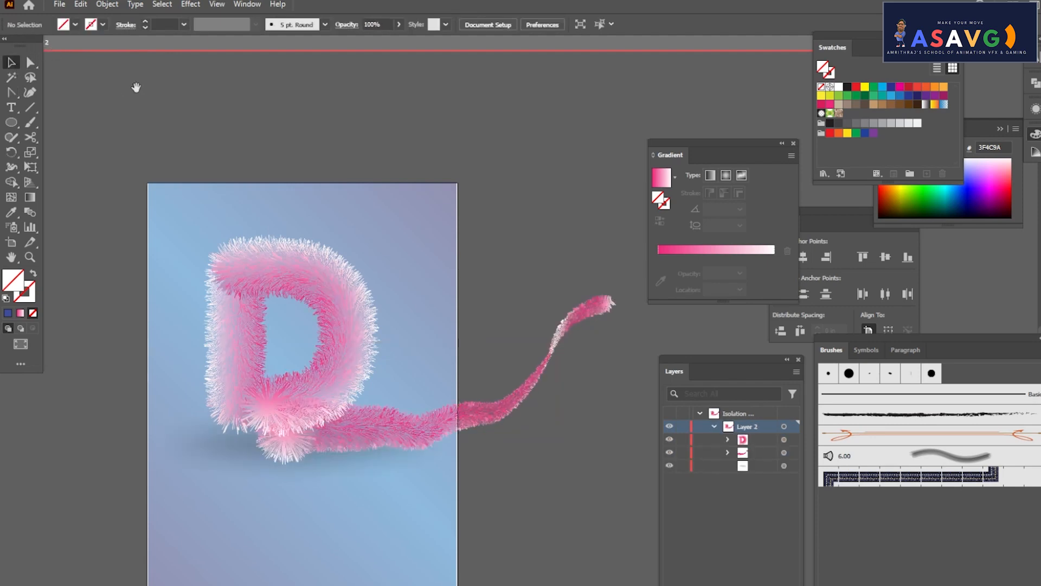
{"action": "left_click_drag", "start_coordinate": [136, 88], "coordinate": [141, 90]}
{"action": "left_click_drag", "start_coordinate": [27, 39], "coordinate": [27, 102]}
{"action": "left_click", "coordinate": [4, 44]}
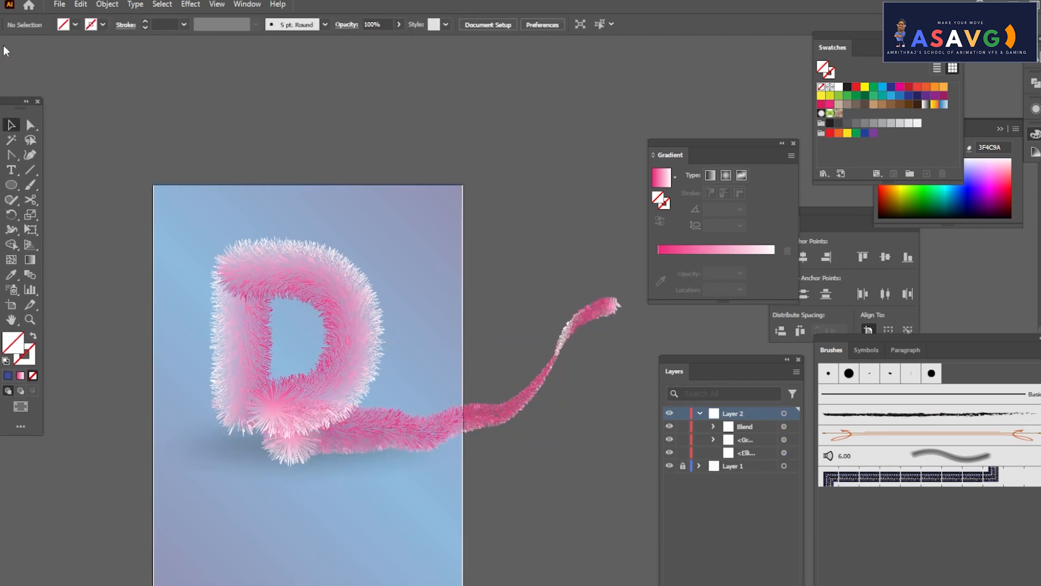